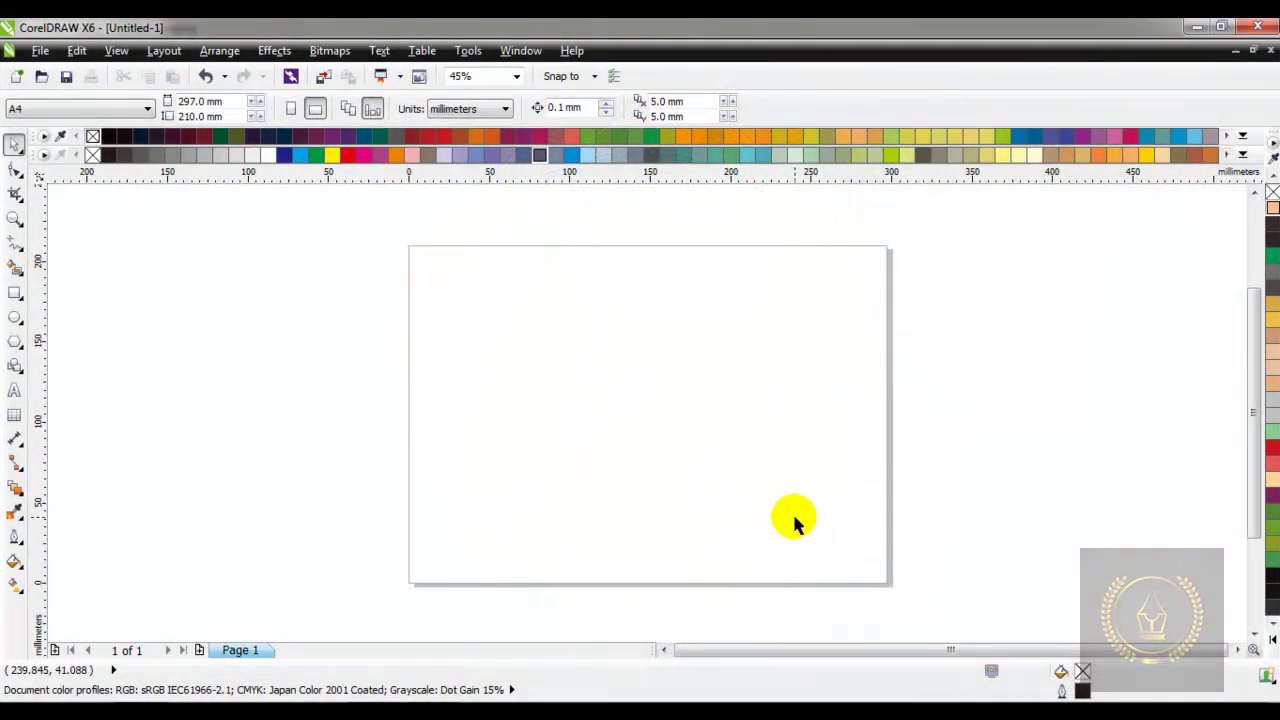
Step: Create a page-sized 297 × 210 mm rectangle filled C:40 M:40 Y:0 K:60 with no outline
click(15, 291)
double_click(15, 291)
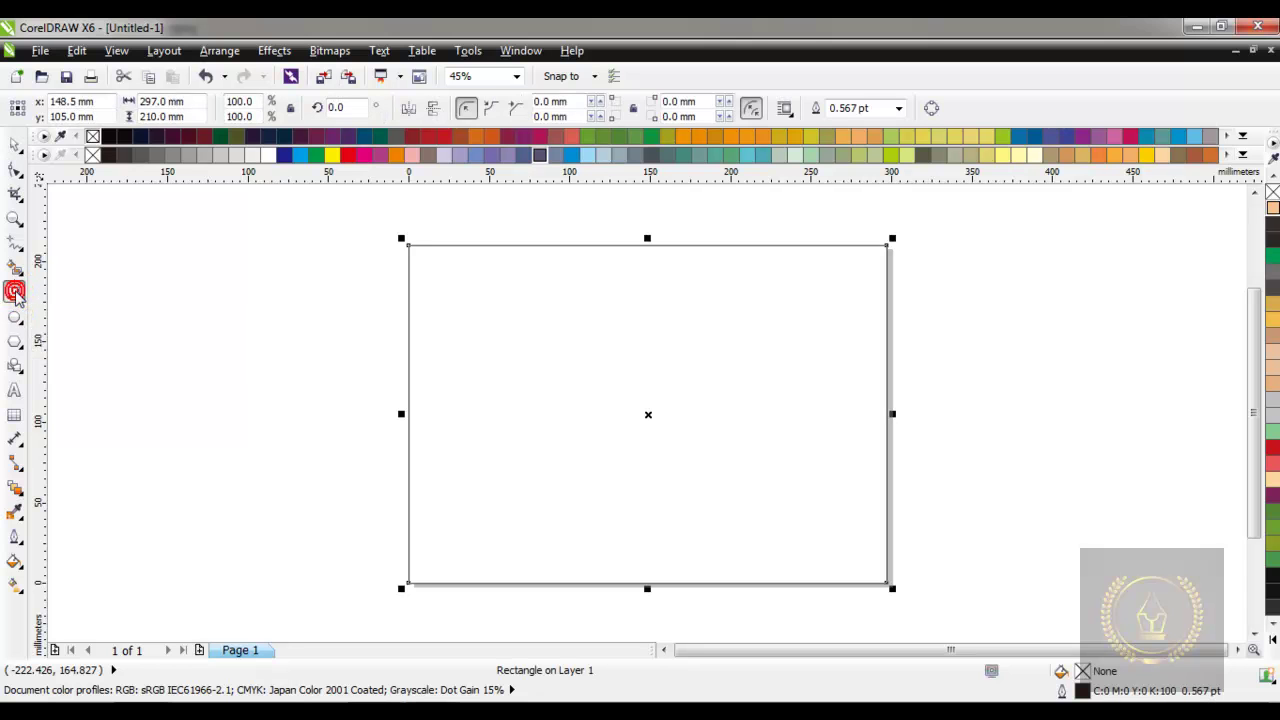
click(539, 157)
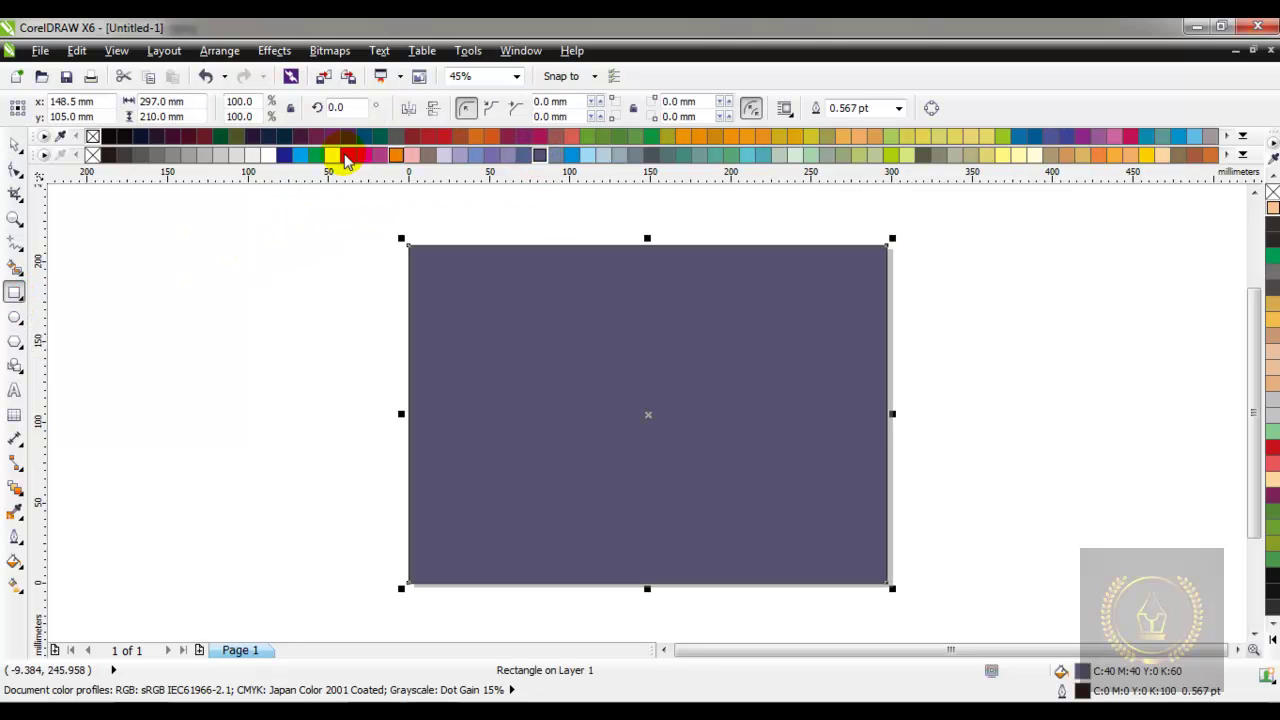
right_click(92, 155)
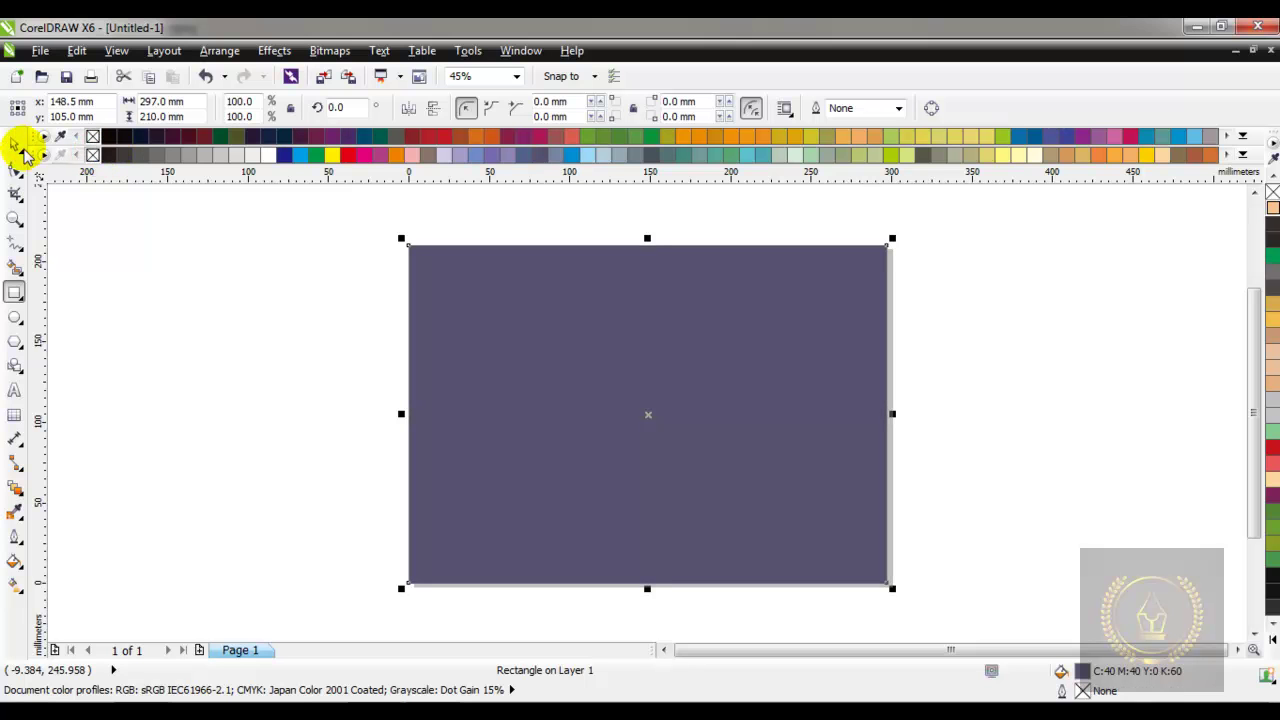
Step: Lock the background rectangle in place
right_click(468, 291)
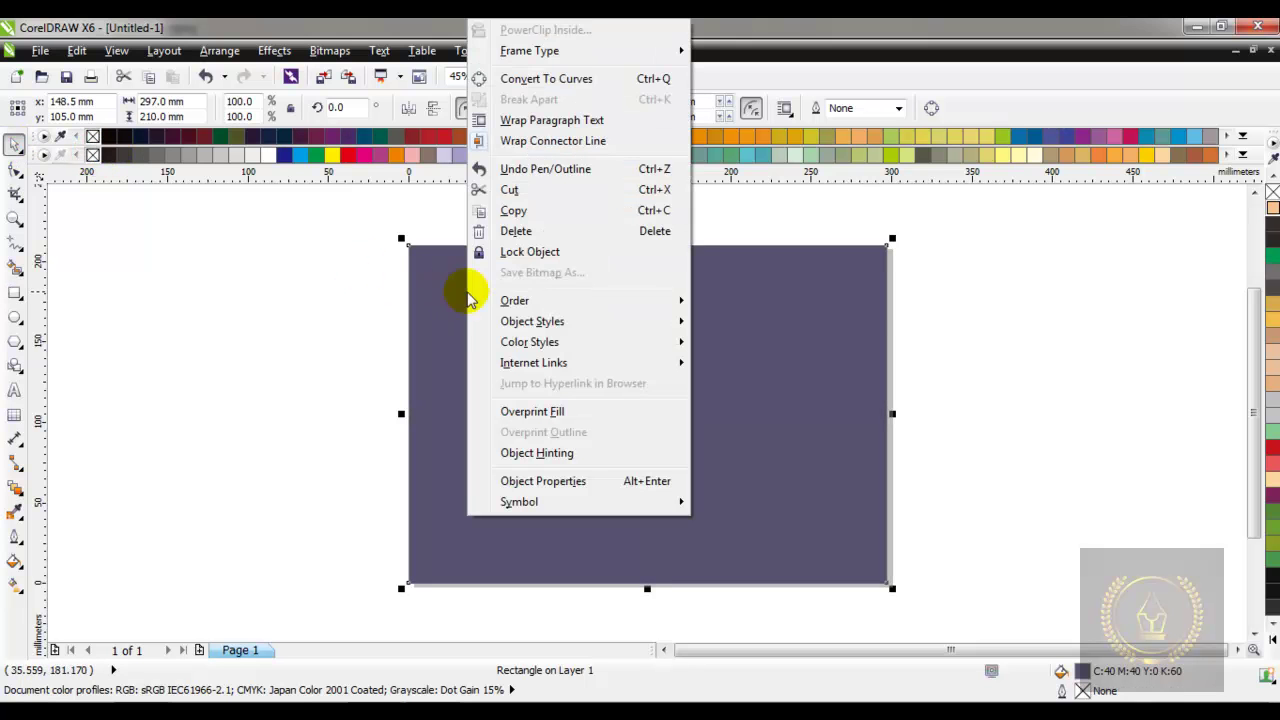
click(510, 252)
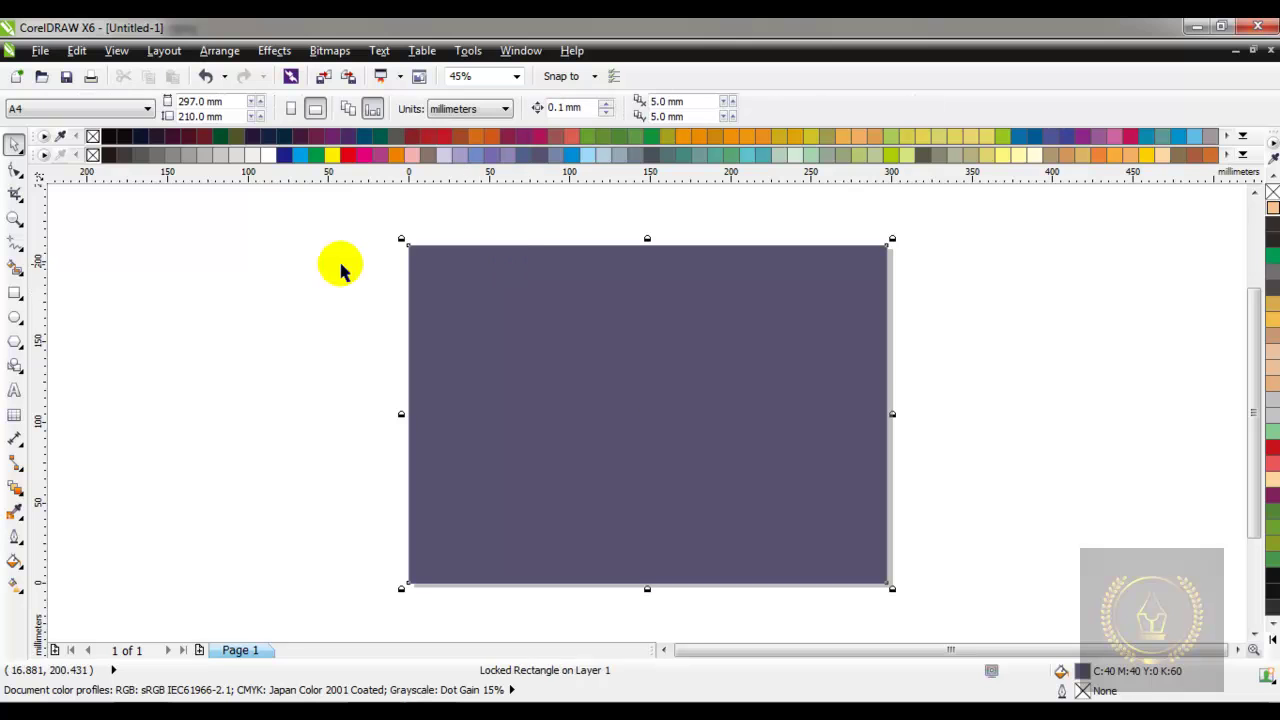
click(14, 318)
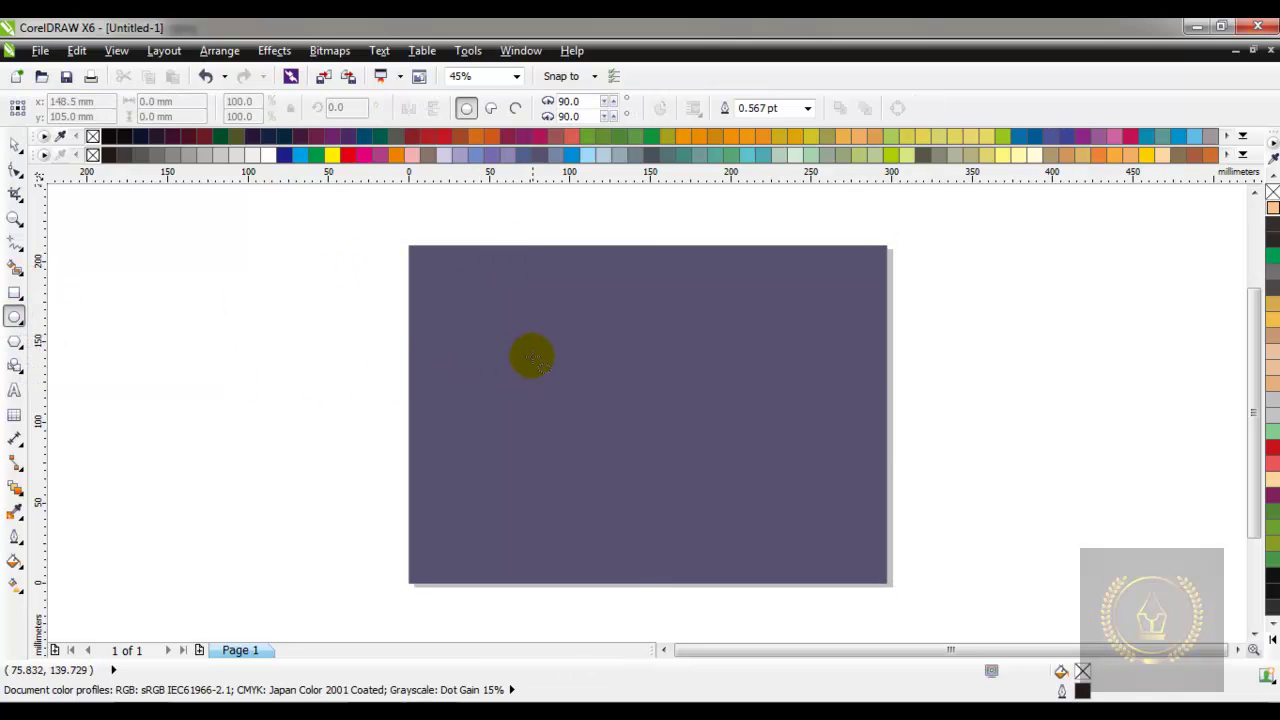
Step: Draw a 116.151 mm circle centred on the page with a white outline
drag(548, 322, 684, 480)
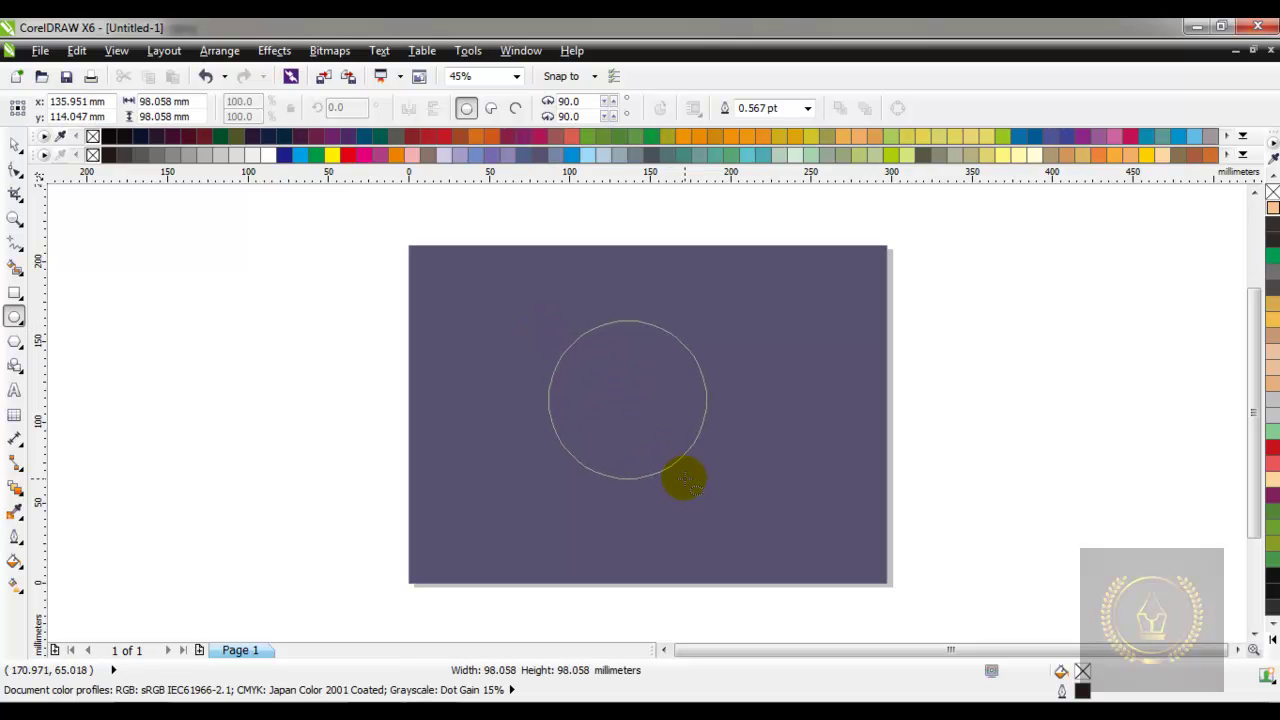
drag(684, 480, 712, 505)
key(space)
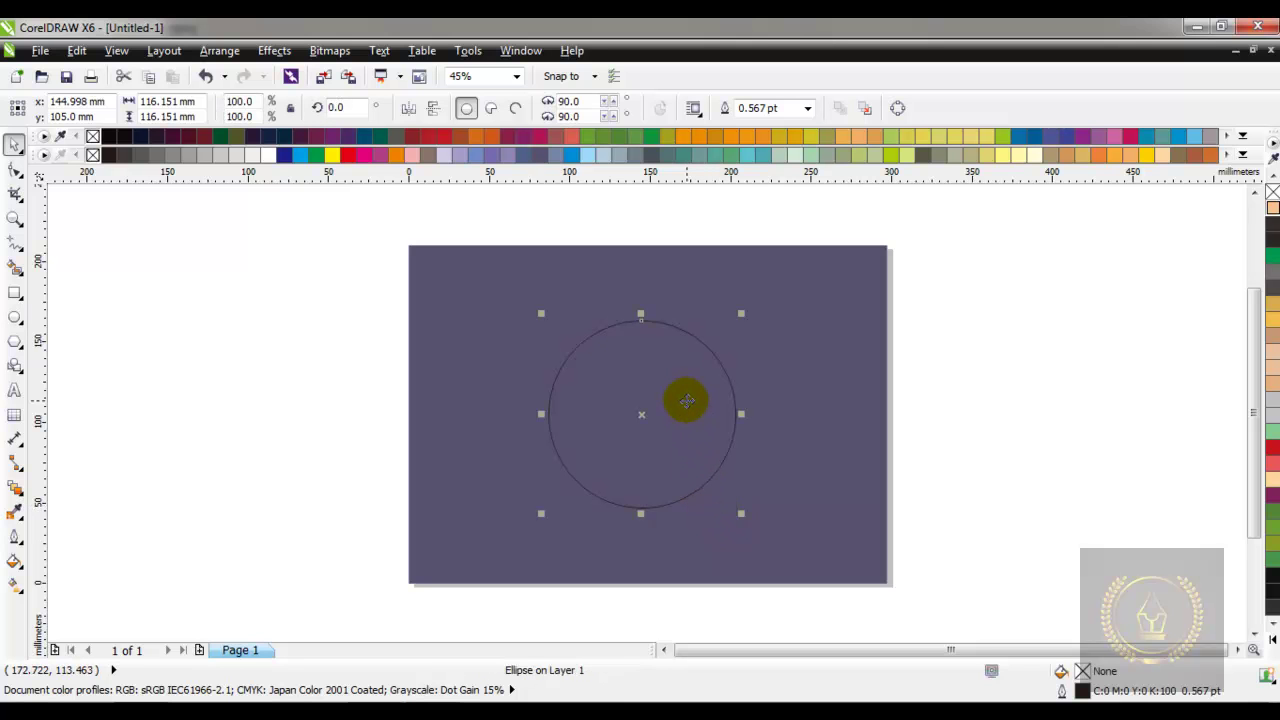
drag(684, 395, 691, 395)
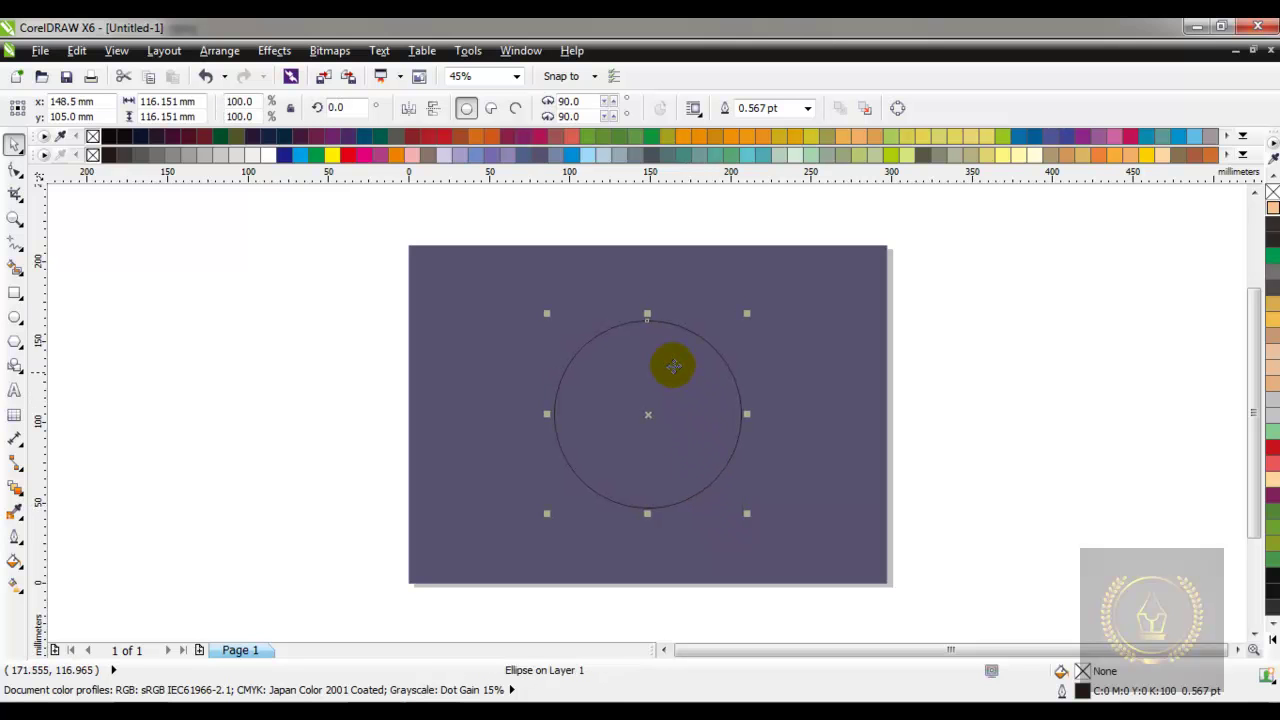
right_click(267, 155)
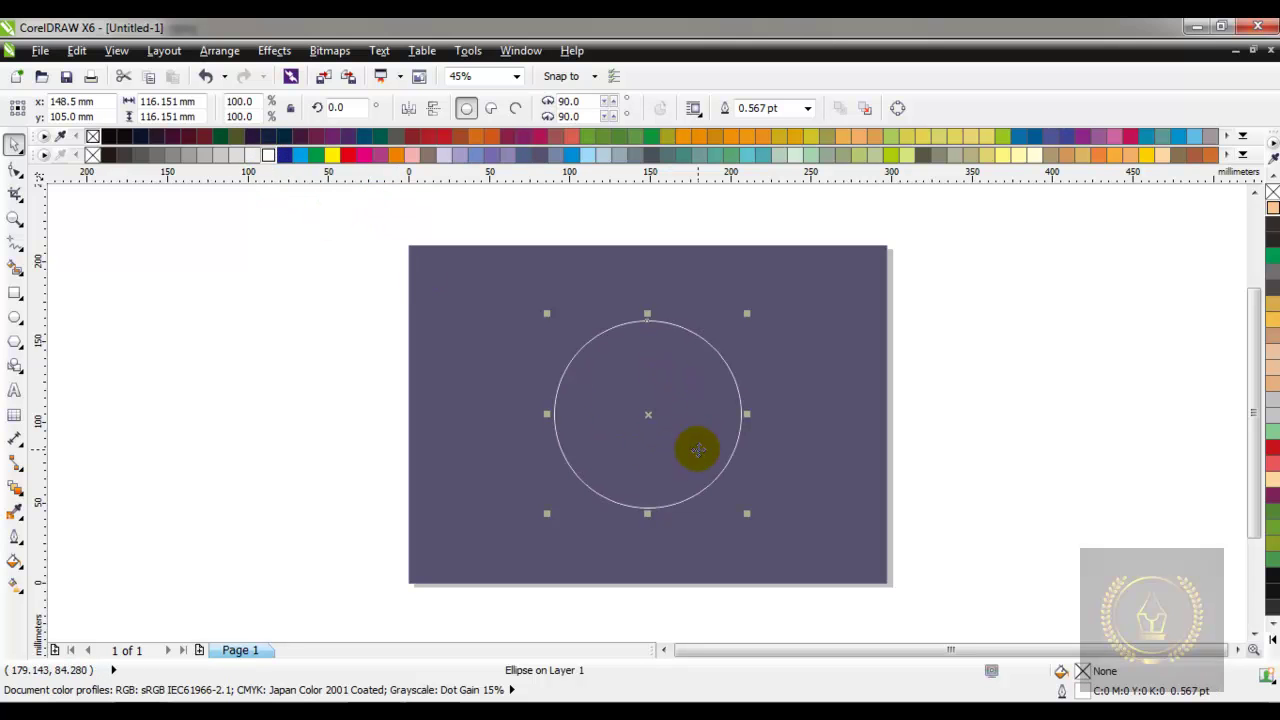
Step: Drop a 78.58 mm concentric copy inside it, then Simplify both circles
scroll(683, 452, up, 1)
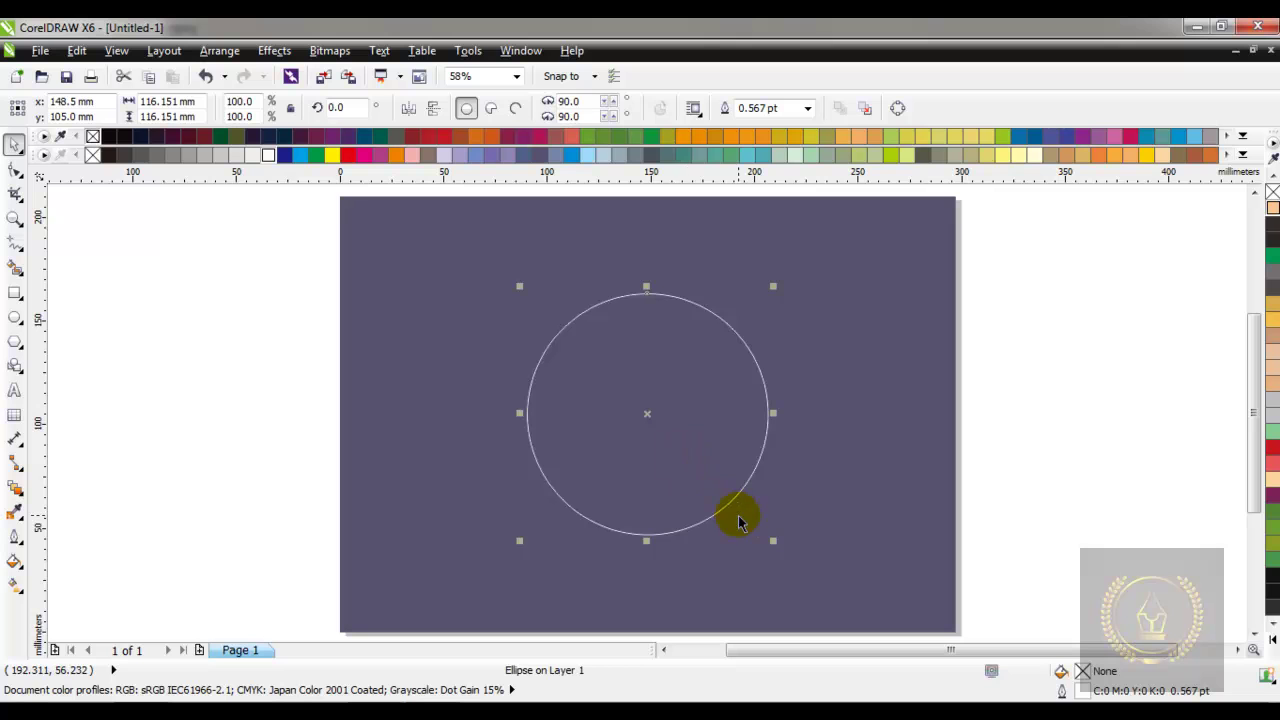
drag(771, 541, 731, 511)
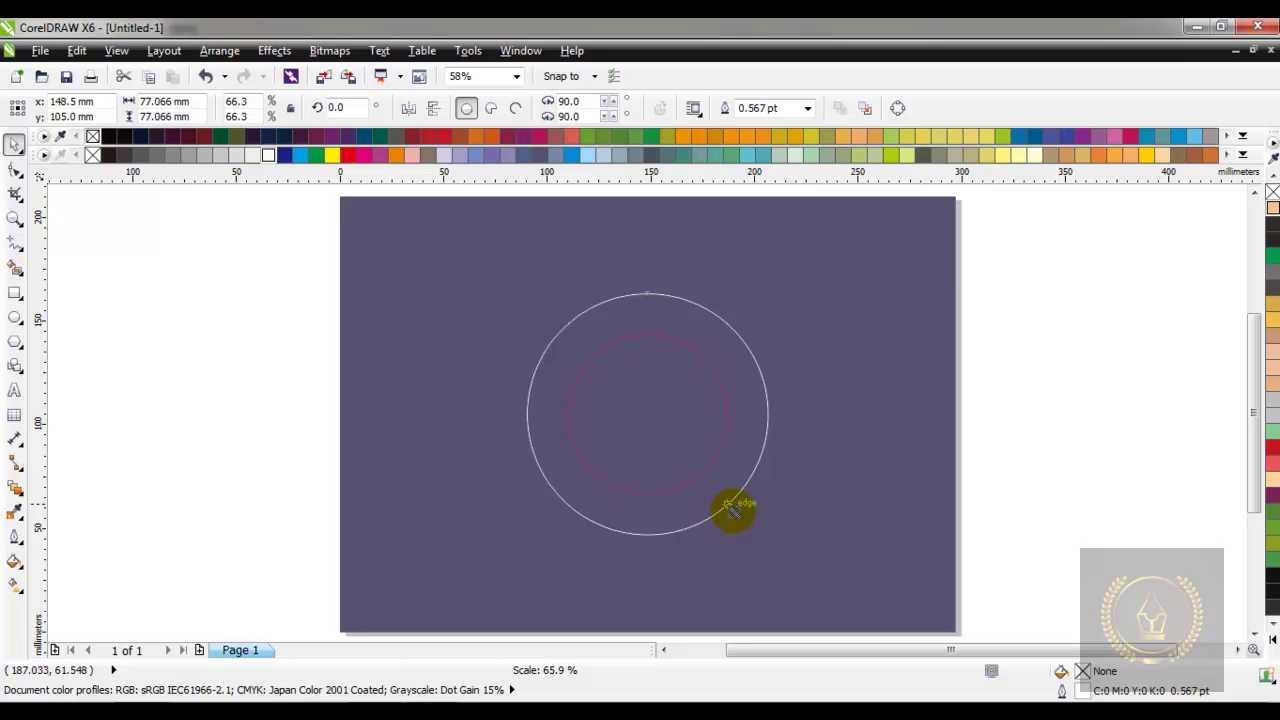
right_click(735, 512)
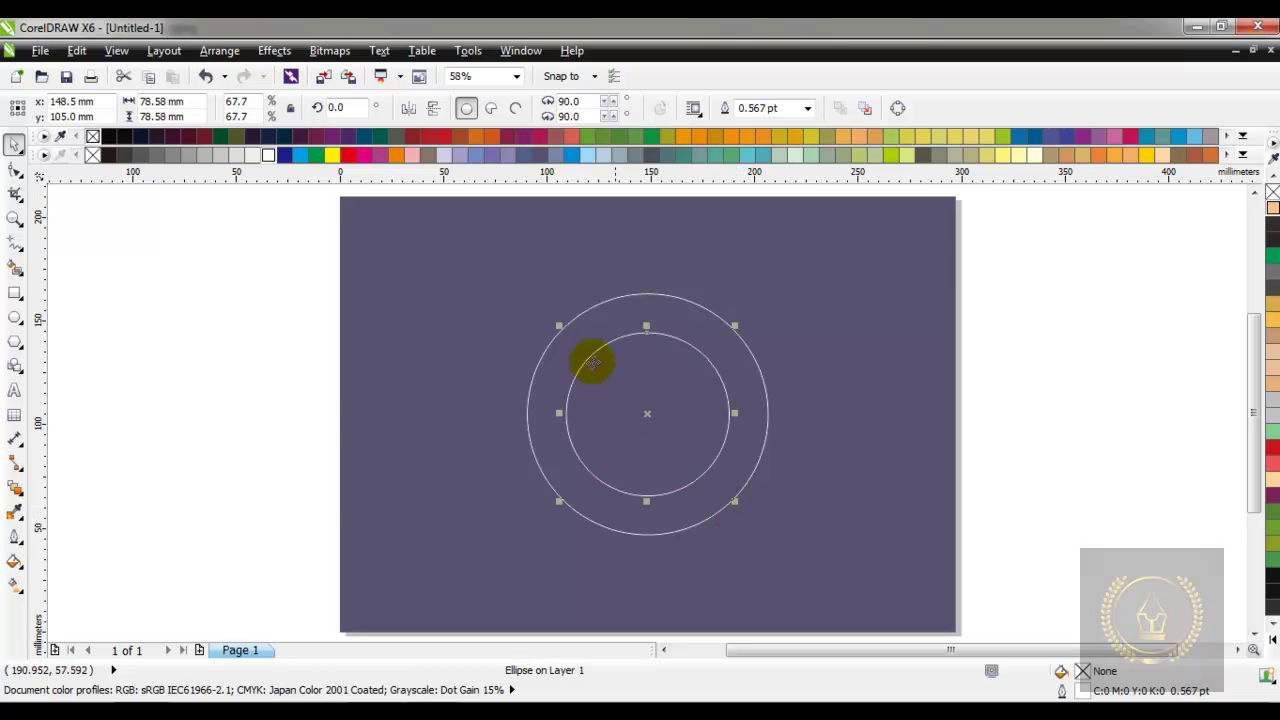
mouse_move(474, 262)
mouse_down()
mouse_move(601, 420)
mouse_move(853, 609)
mouse_up()
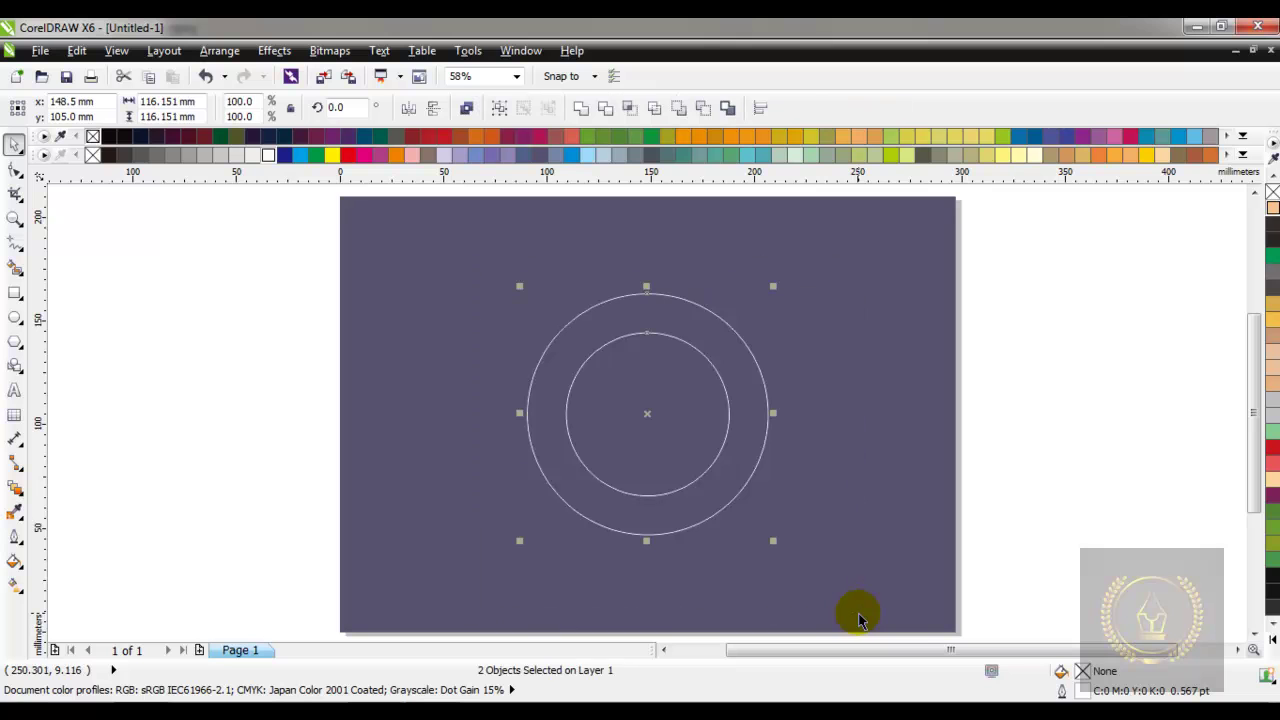
click(654, 108)
Step: Zoom in and drop a 74.725 mm copy just inside the inner circle
click(816, 283)
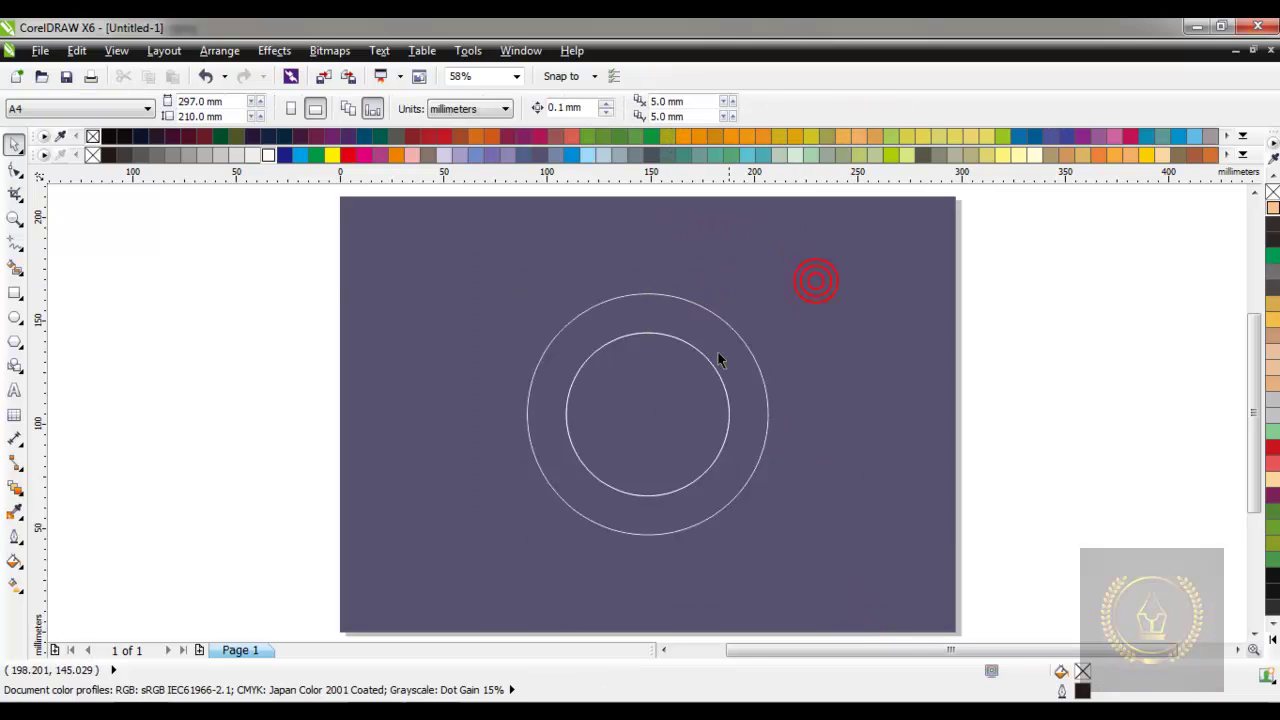
click(677, 371)
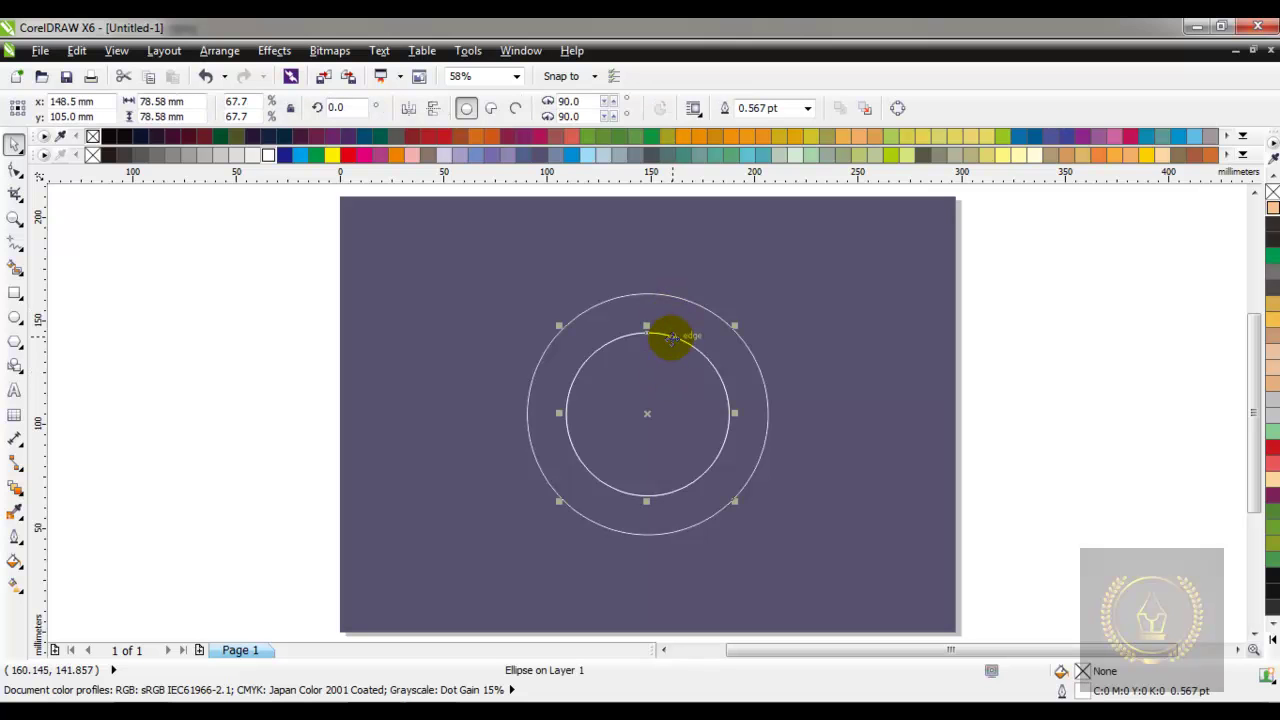
key(z)
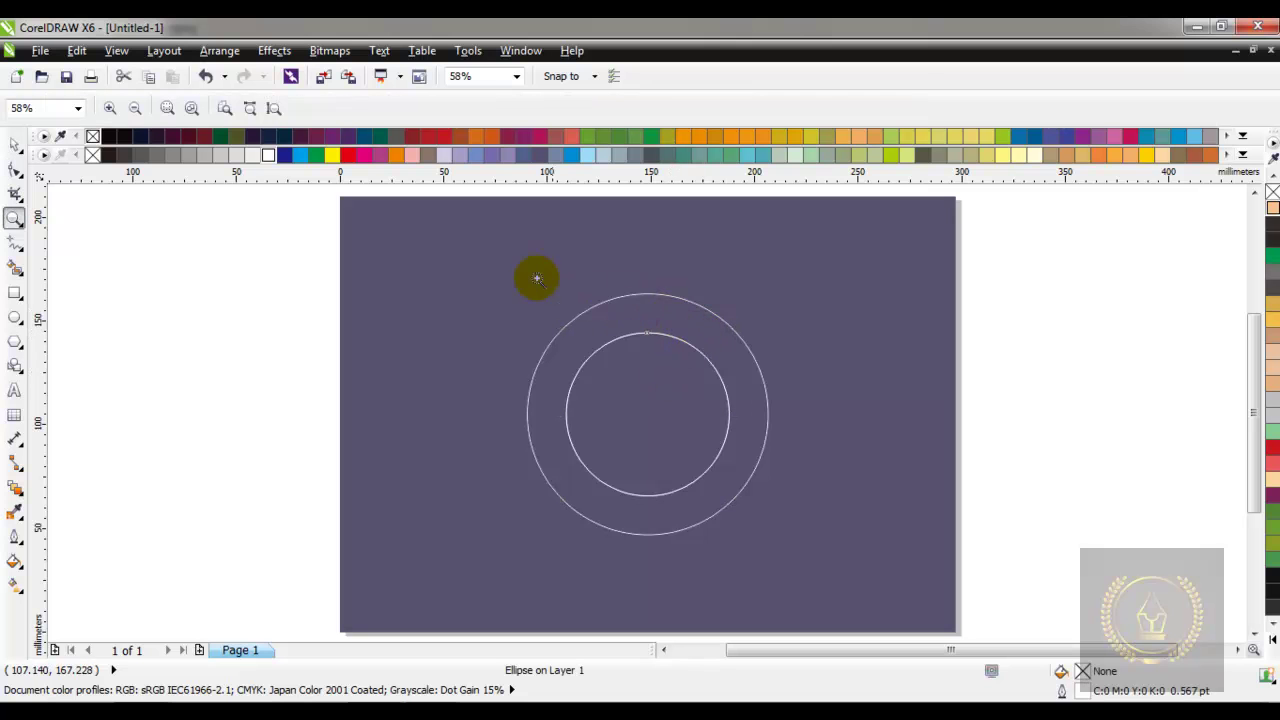
drag(482, 260, 833, 563)
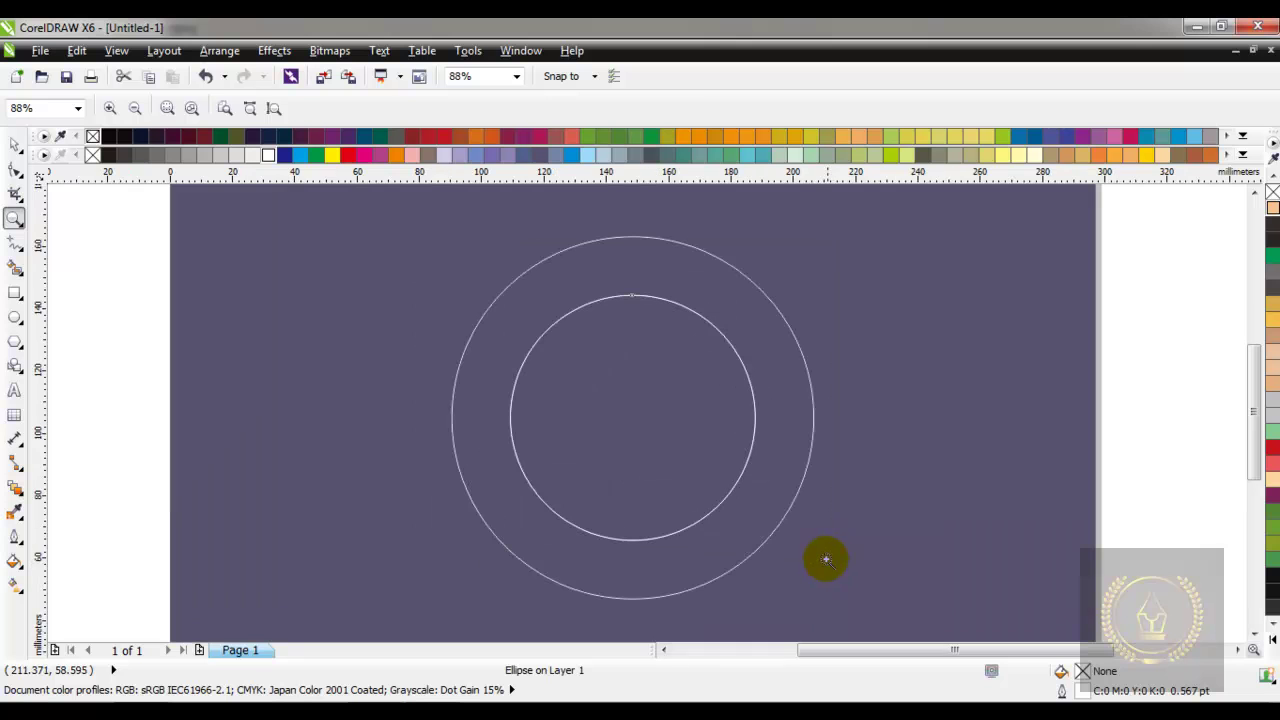
key(space)
drag(760, 545, 757, 542)
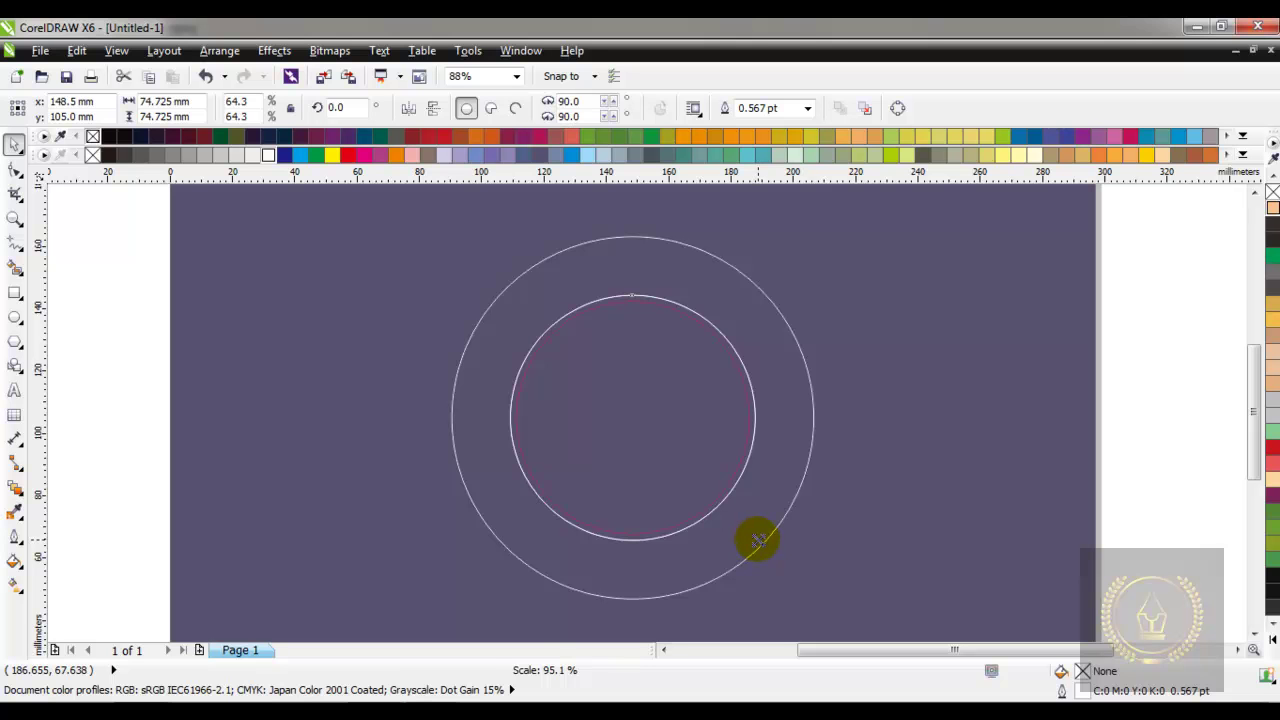
drag(757, 540, 757, 541)
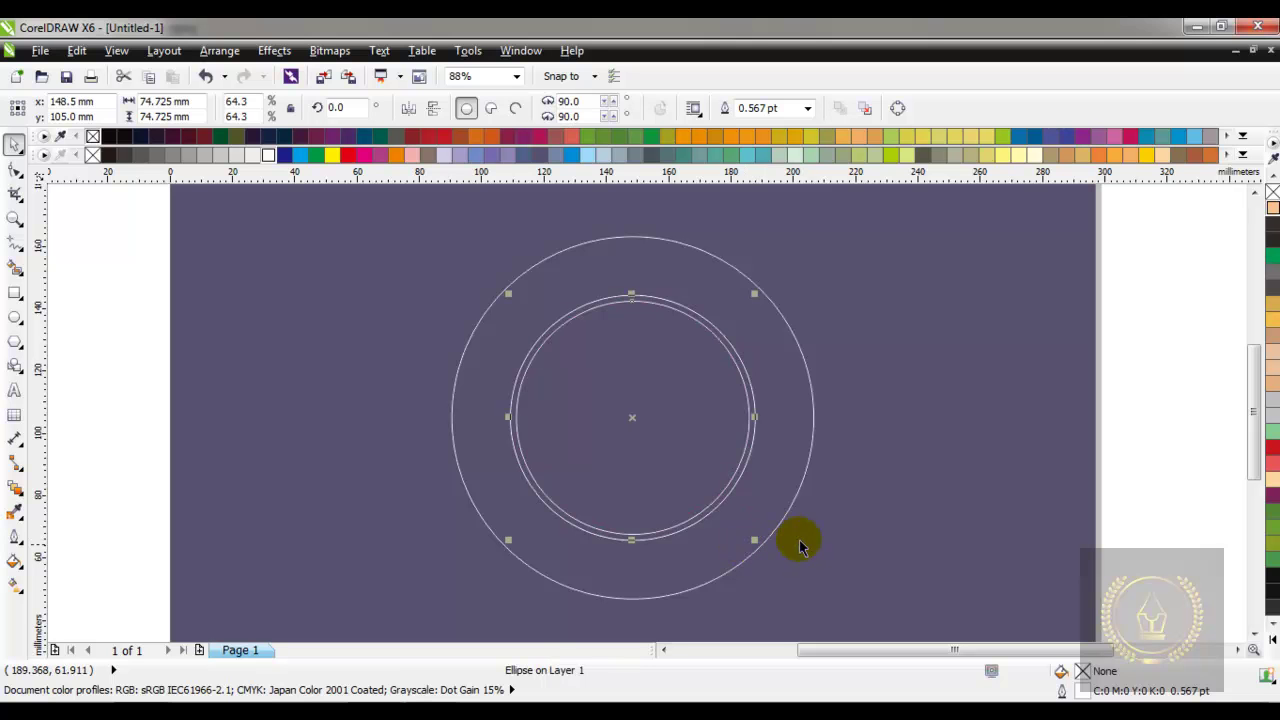
Step: Reselect shapes until the outer ring is selected
click(1128, 413)
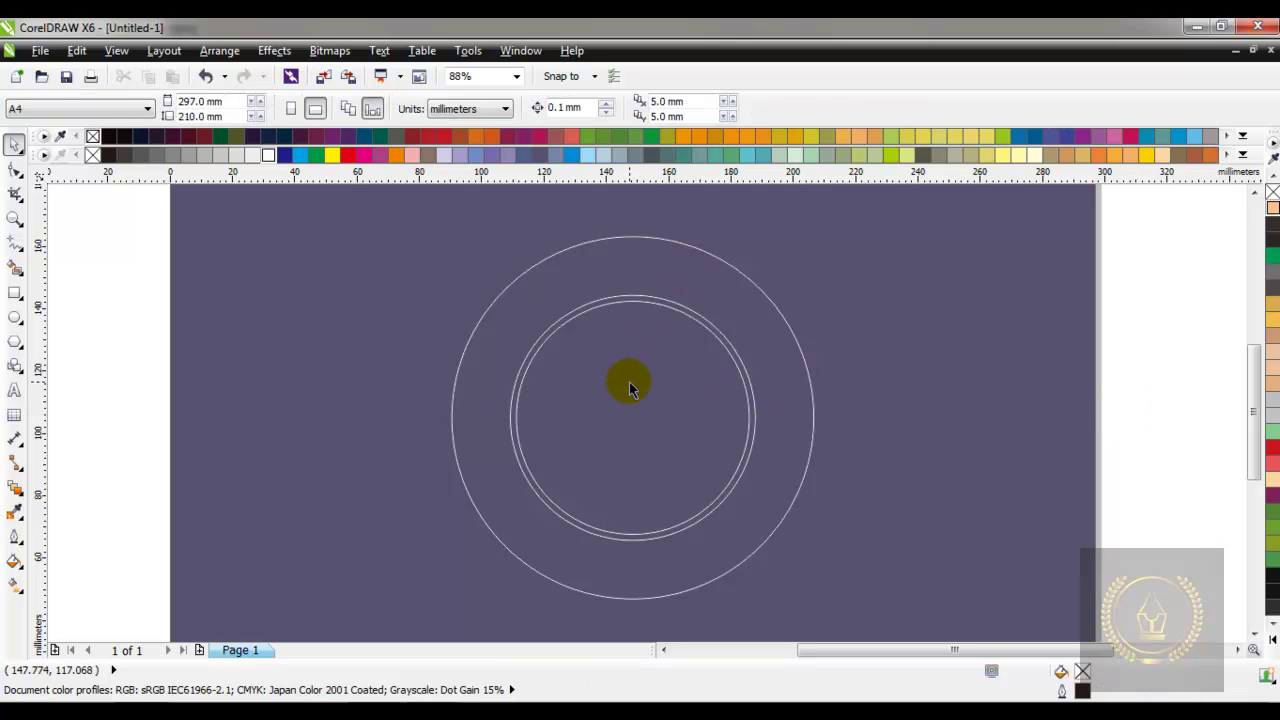
click(629, 382)
click(652, 292)
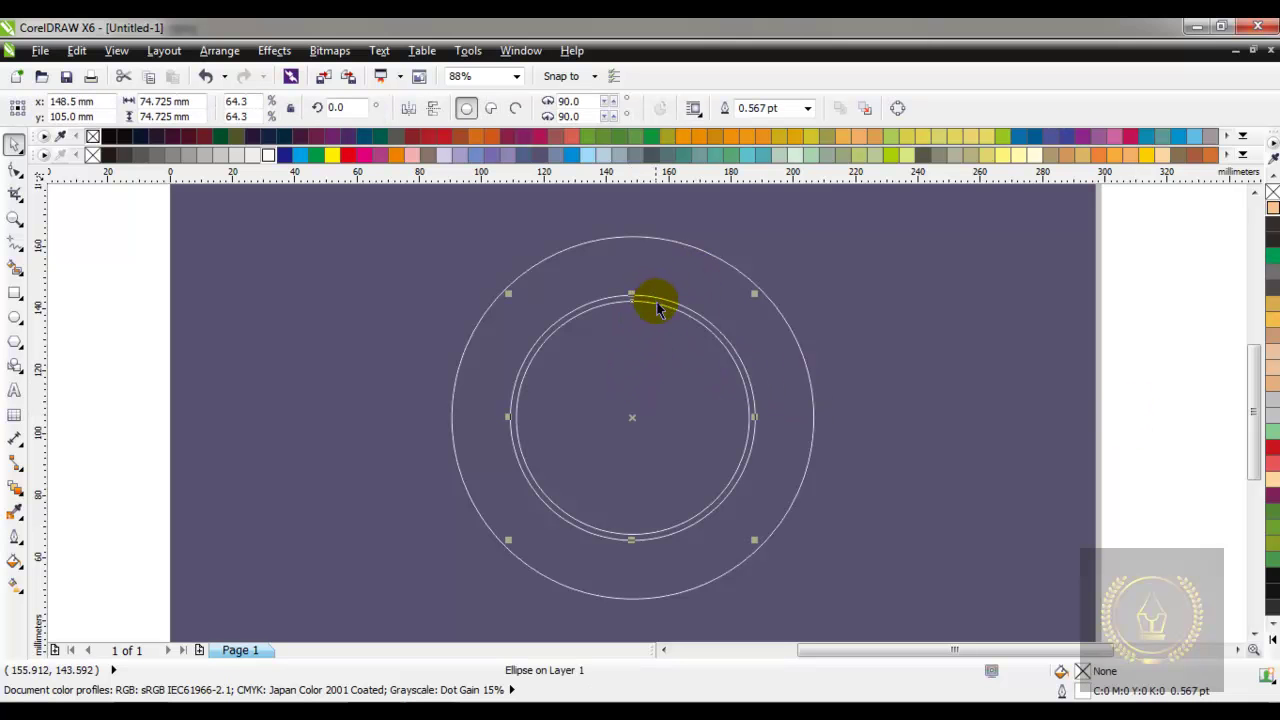
click(820, 316)
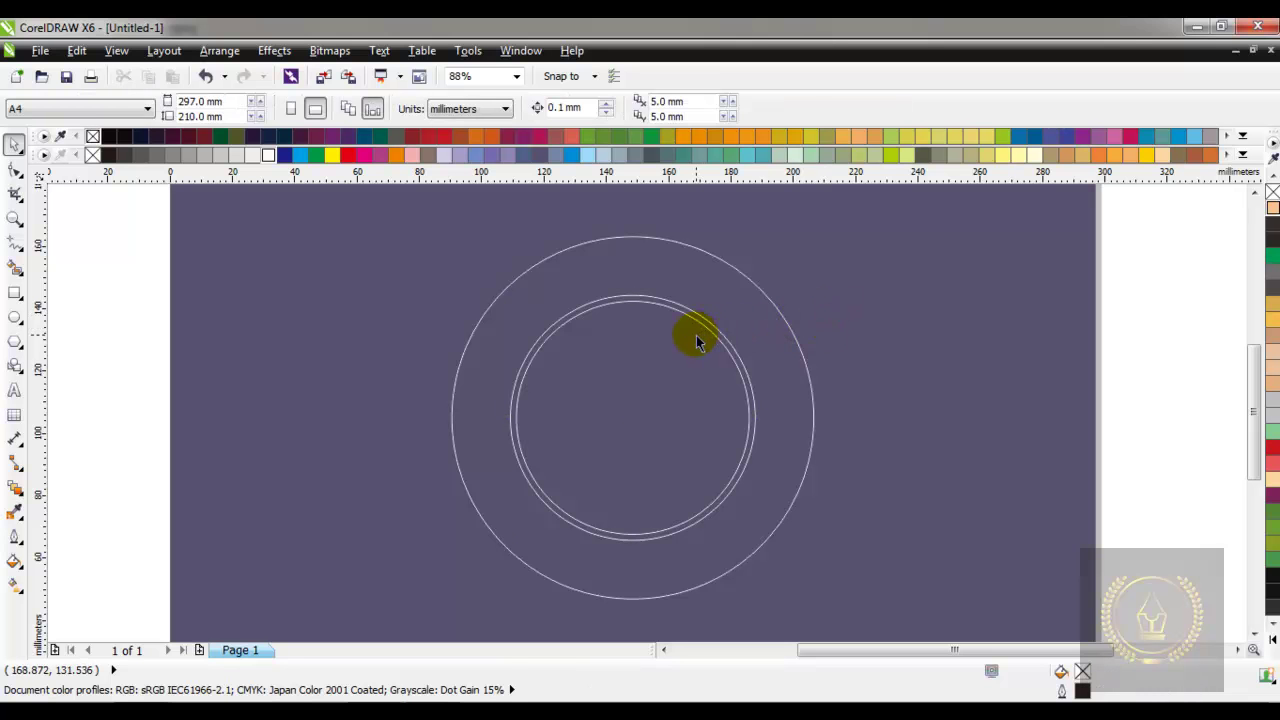
click(745, 315)
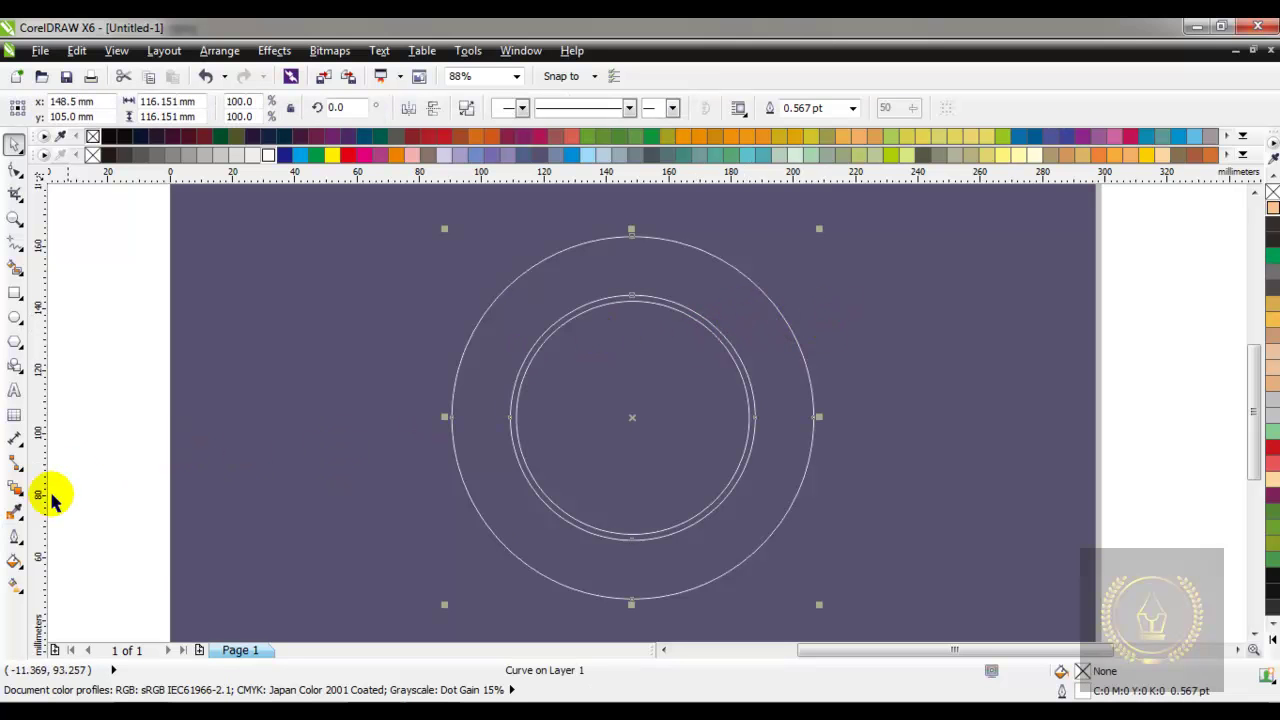
Step: Give the outer ring the Cylinder - Gold 01 fountain fill preset
click(14, 560)
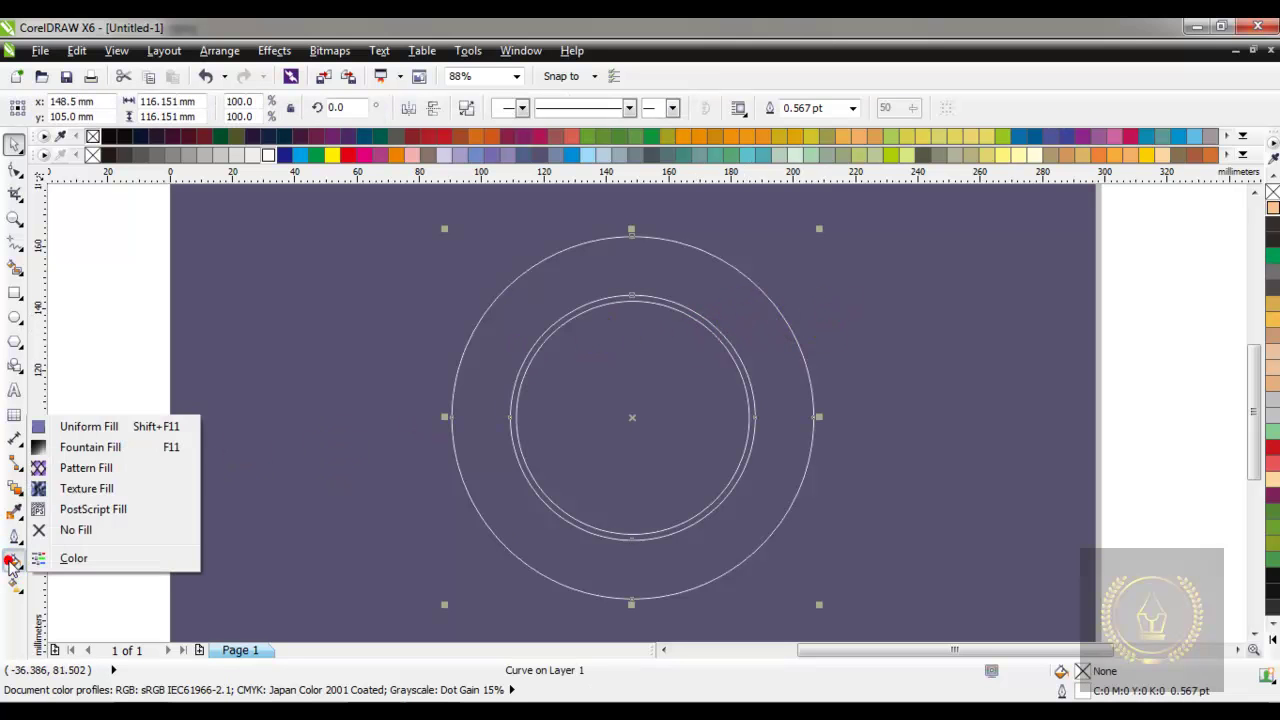
click(160, 450)
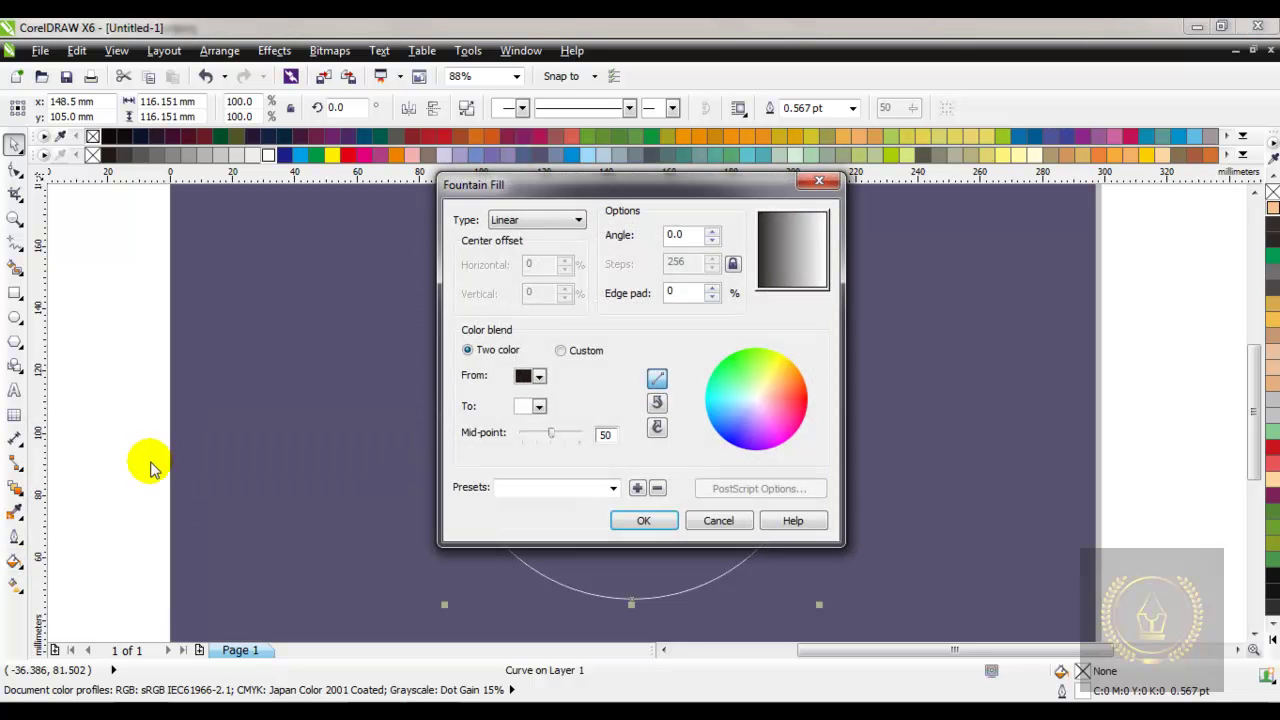
click(613, 488)
drag(614, 180, 609, 286)
click(563, 296)
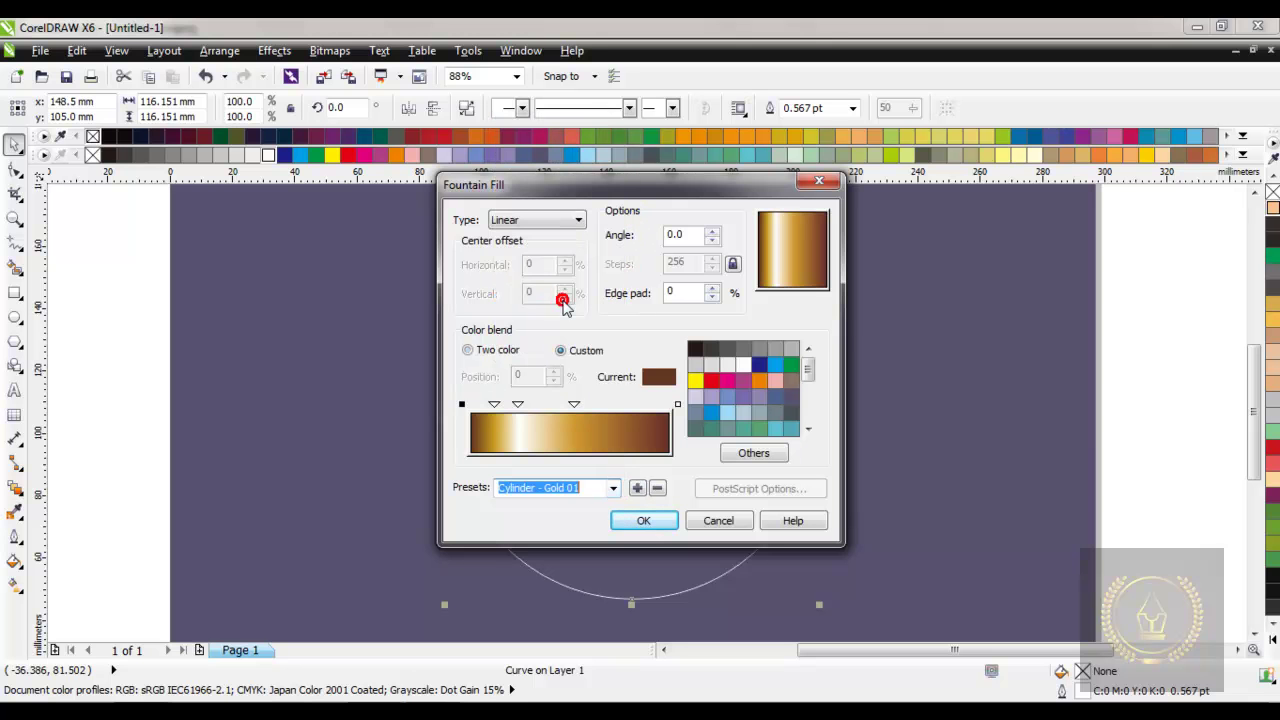
Step: Set the gradient's 24% stop to bright yellow and apply the fill
click(517, 404)
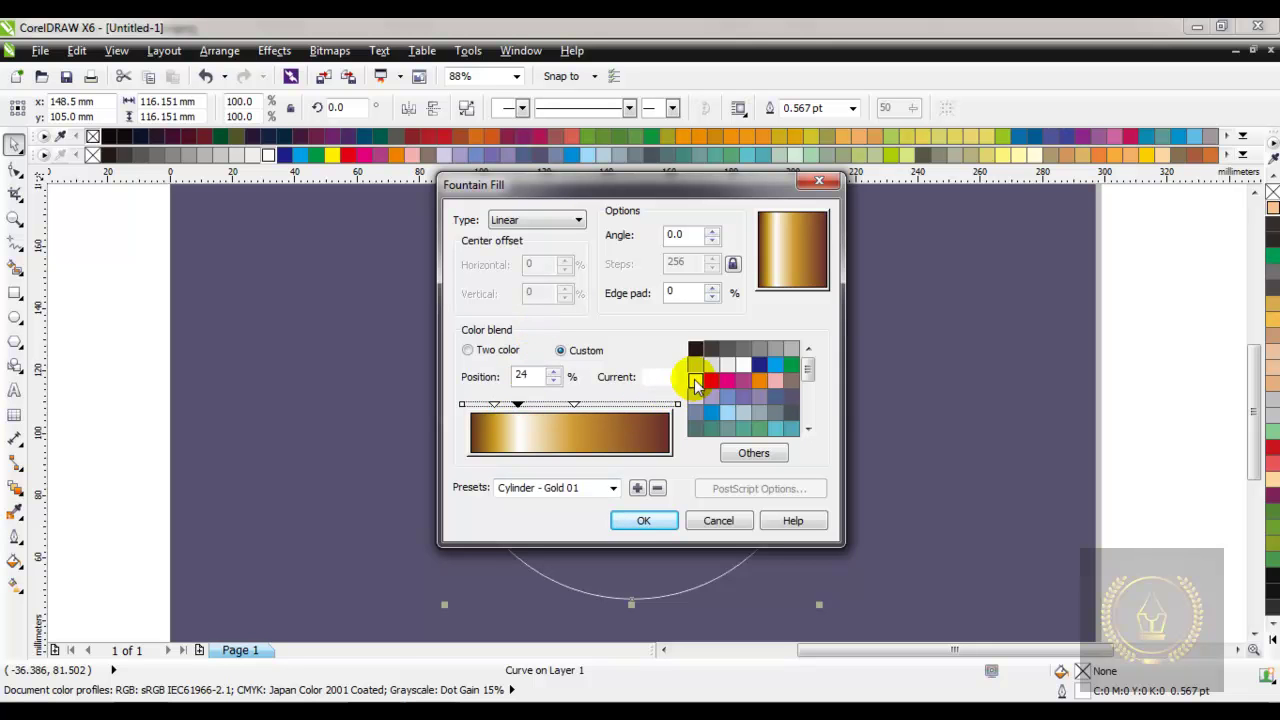
click(695, 380)
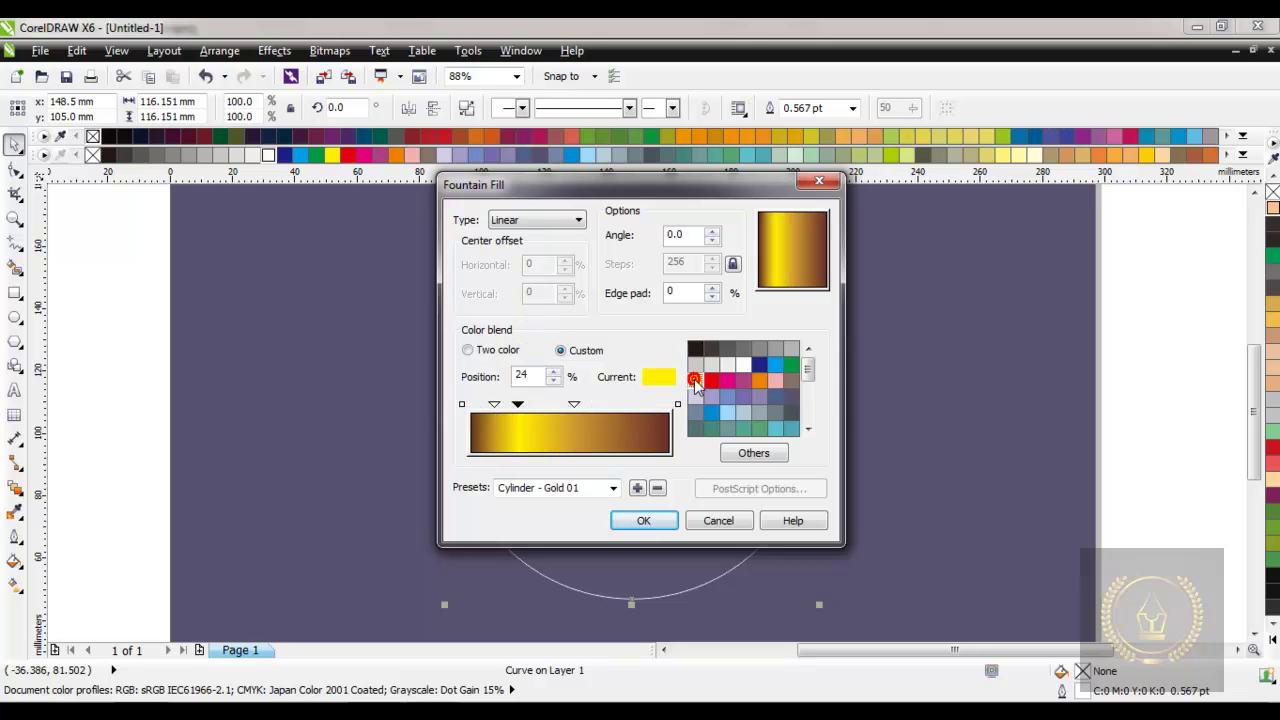
click(517, 405)
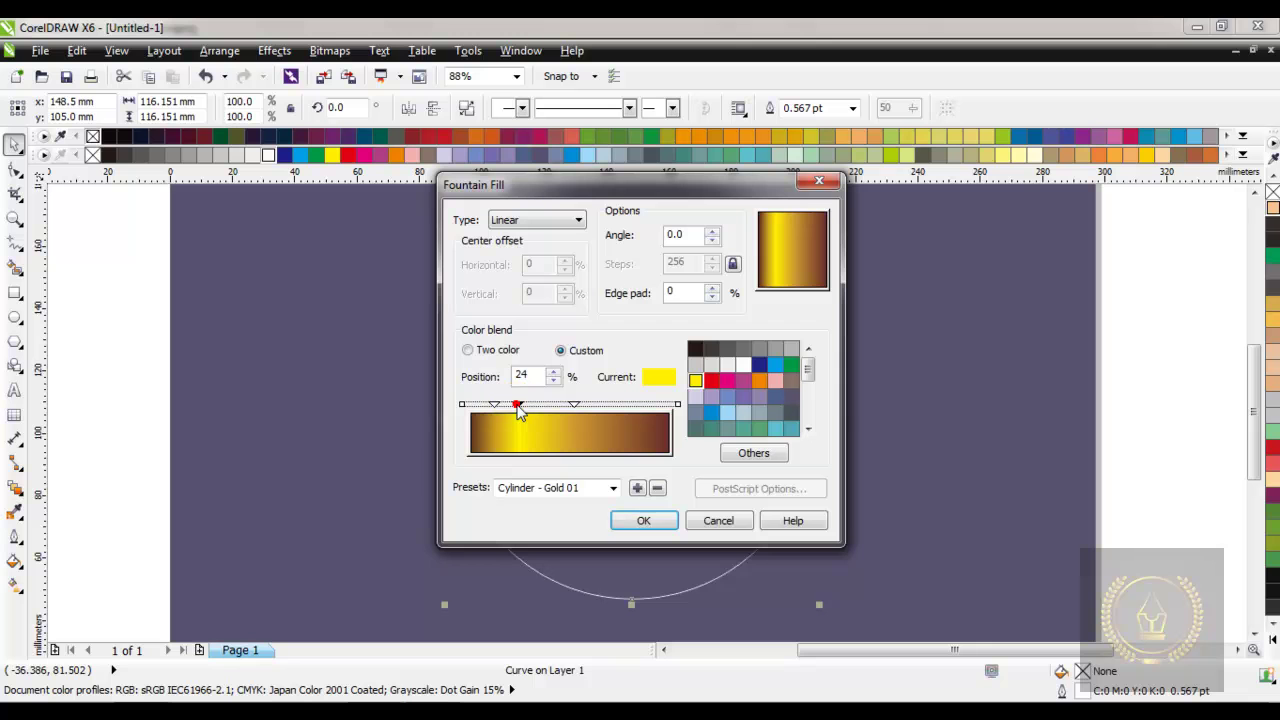
click(758, 380)
click(518, 407)
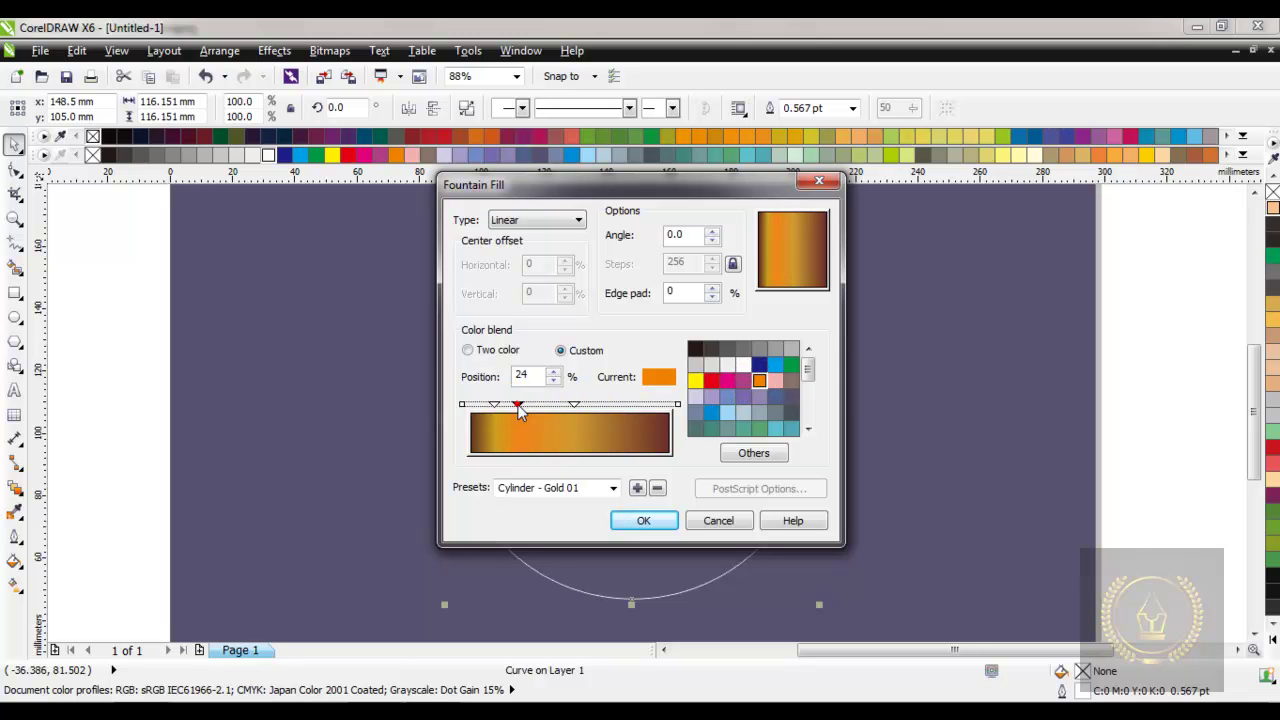
click(696, 381)
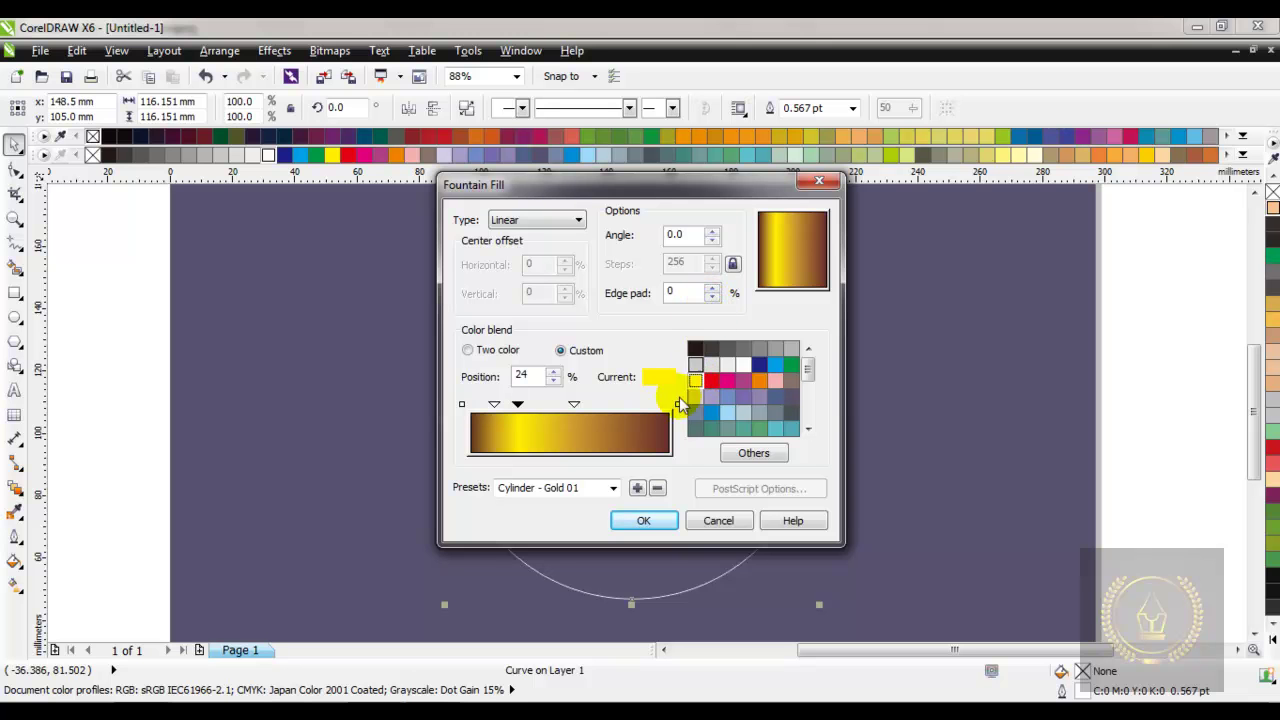
click(644, 521)
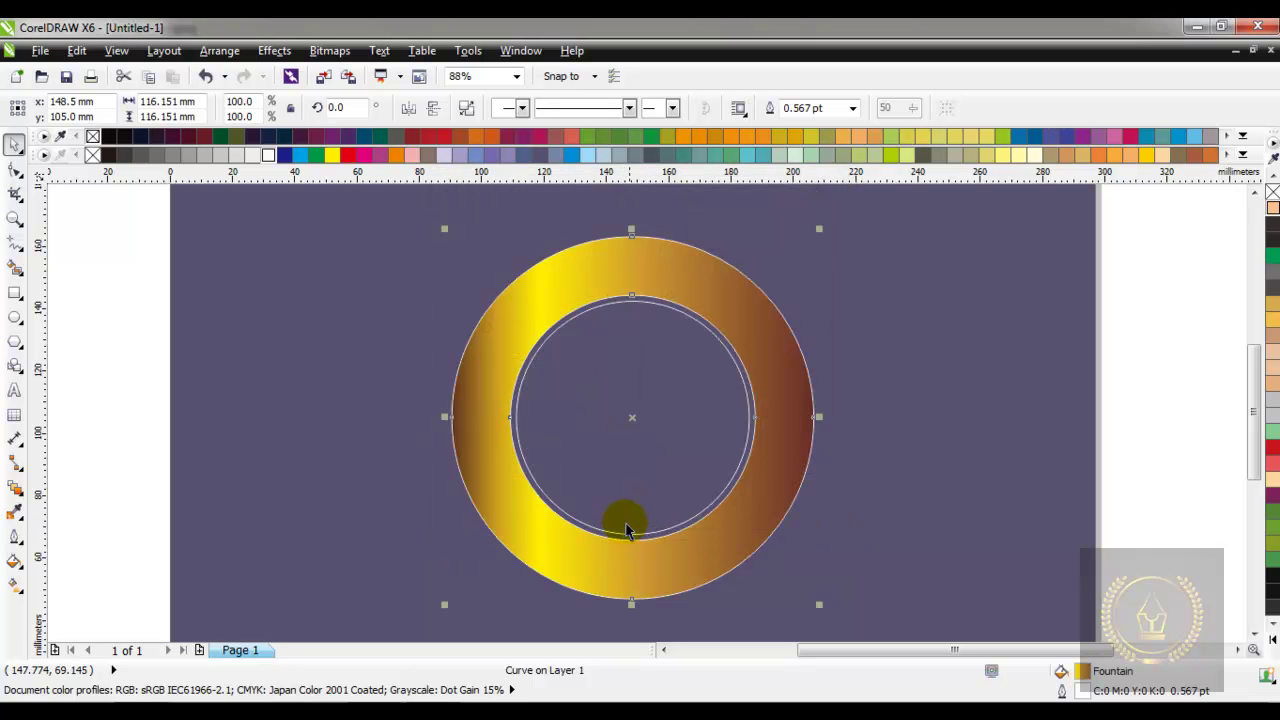
click(13, 587)
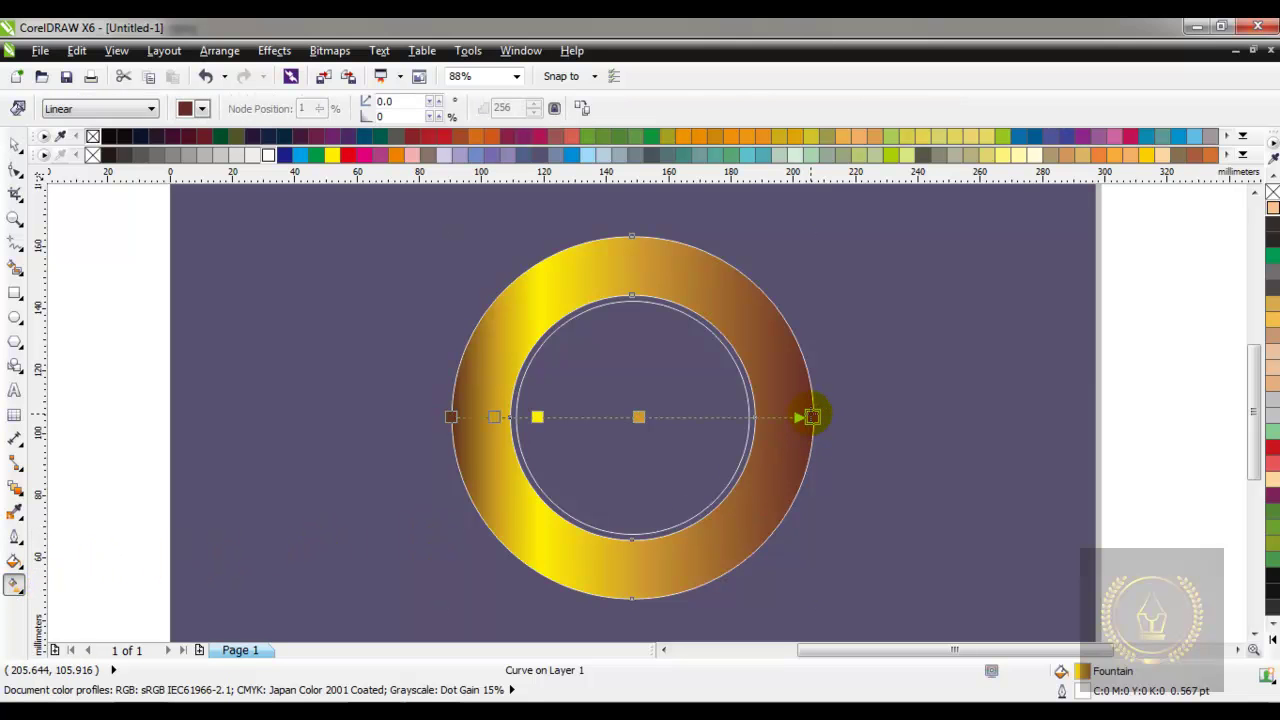
Step: Angle the ring's gradient to about 316° and add orange and yellow nodes along it
drag(765, 493, 750, 527)
mouse_move(449, 410)
mouse_down()
mouse_move(535, 311)
mouse_move(487, 281)
mouse_up()
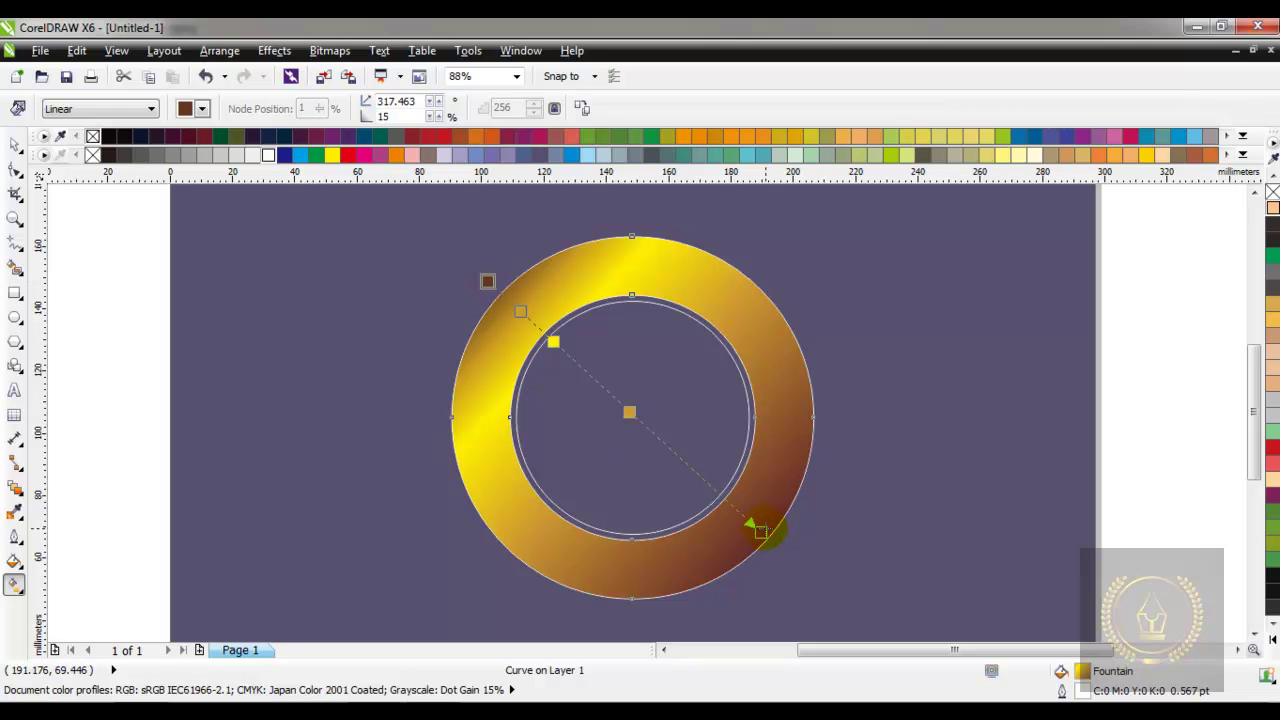
drag(764, 530, 783, 565)
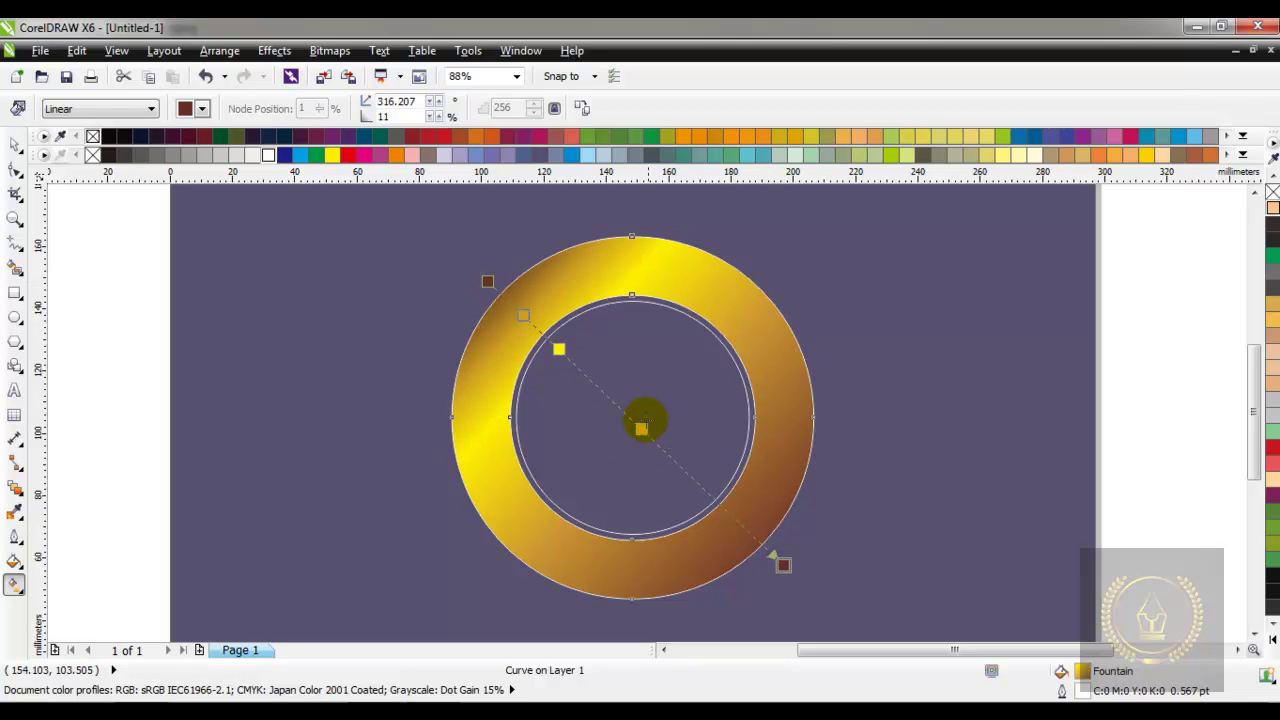
double_click(687, 473)
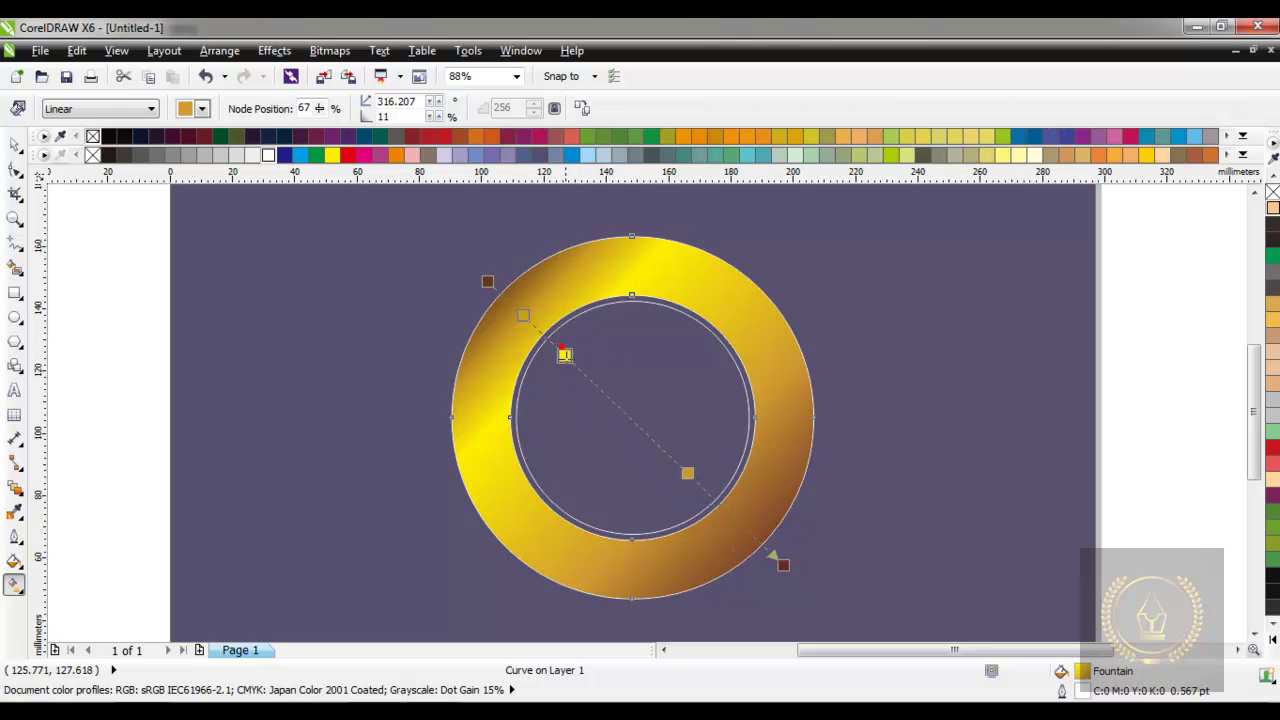
double_click(571, 361)
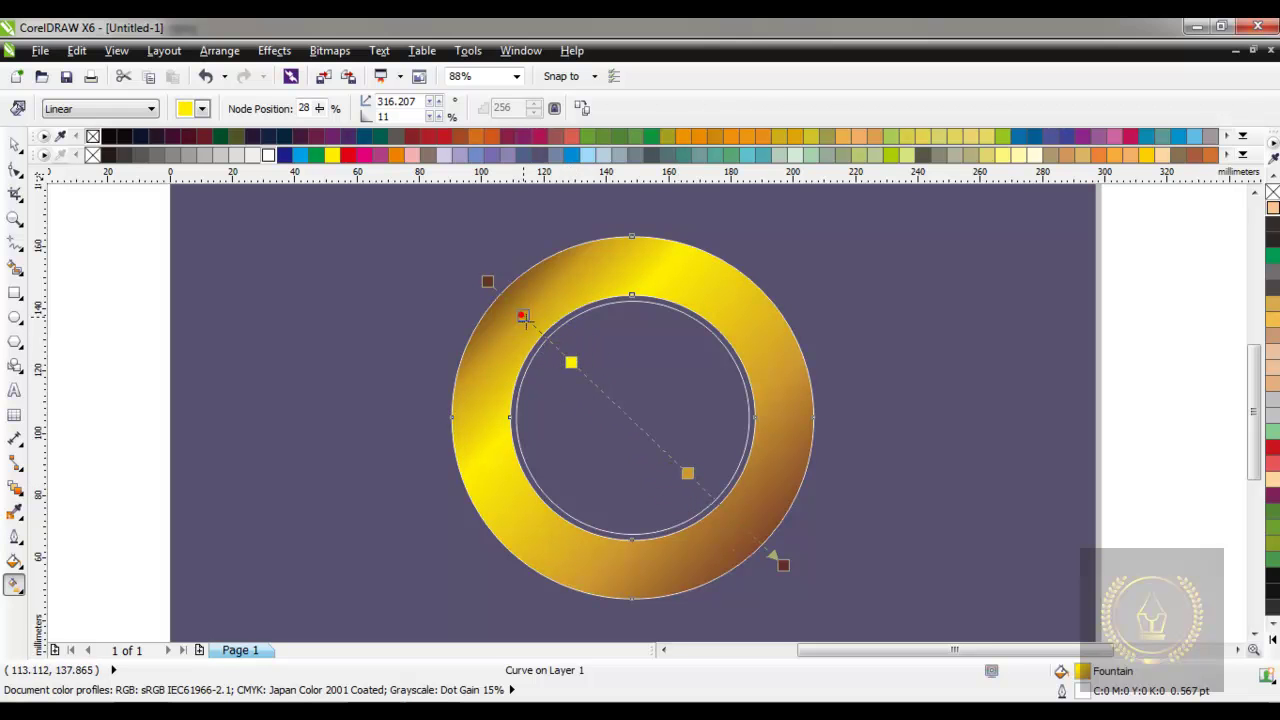
drag(522, 317, 534, 325)
drag(687, 473, 671, 456)
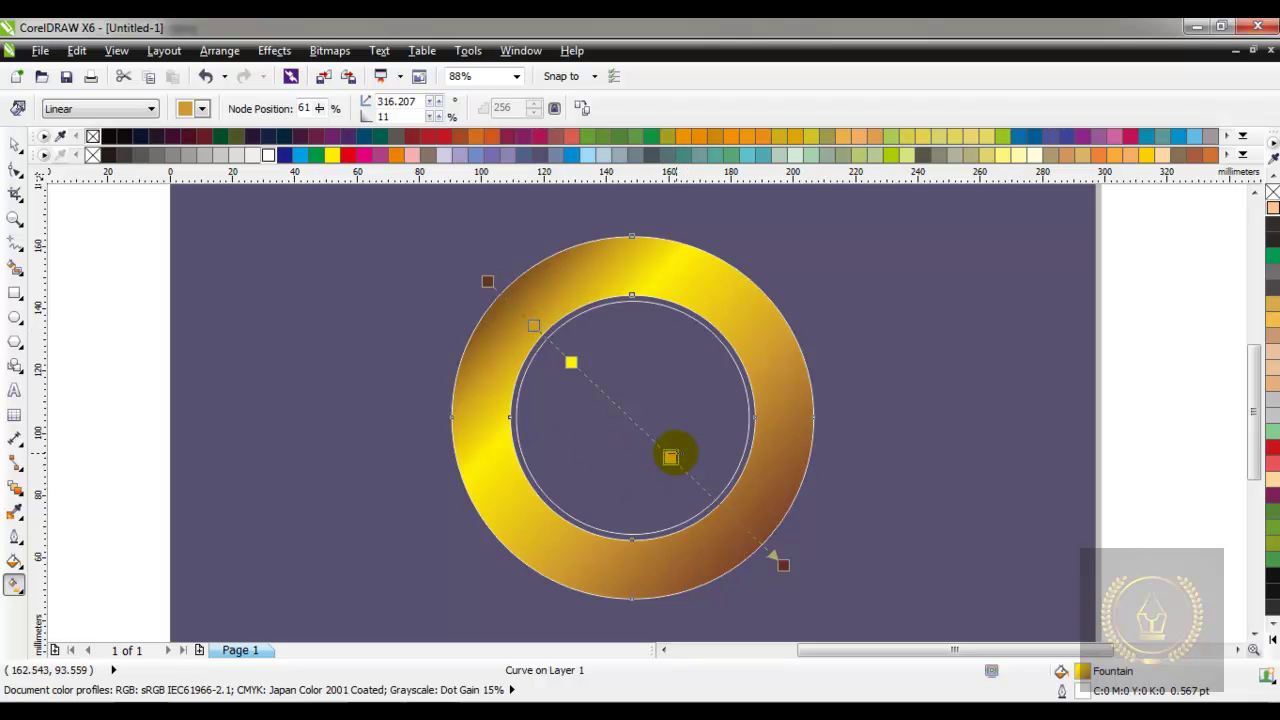
Step: Remove the ring's outline and select the inner circle
click(13, 144)
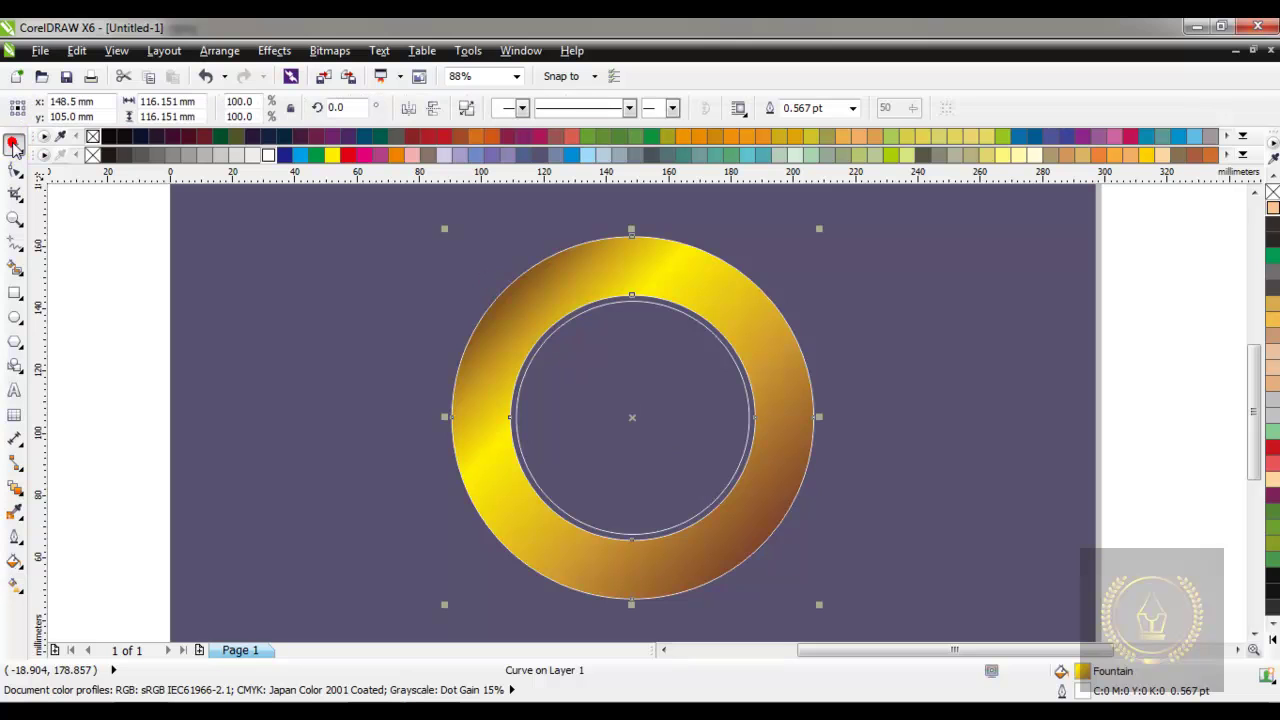
right_click(92, 154)
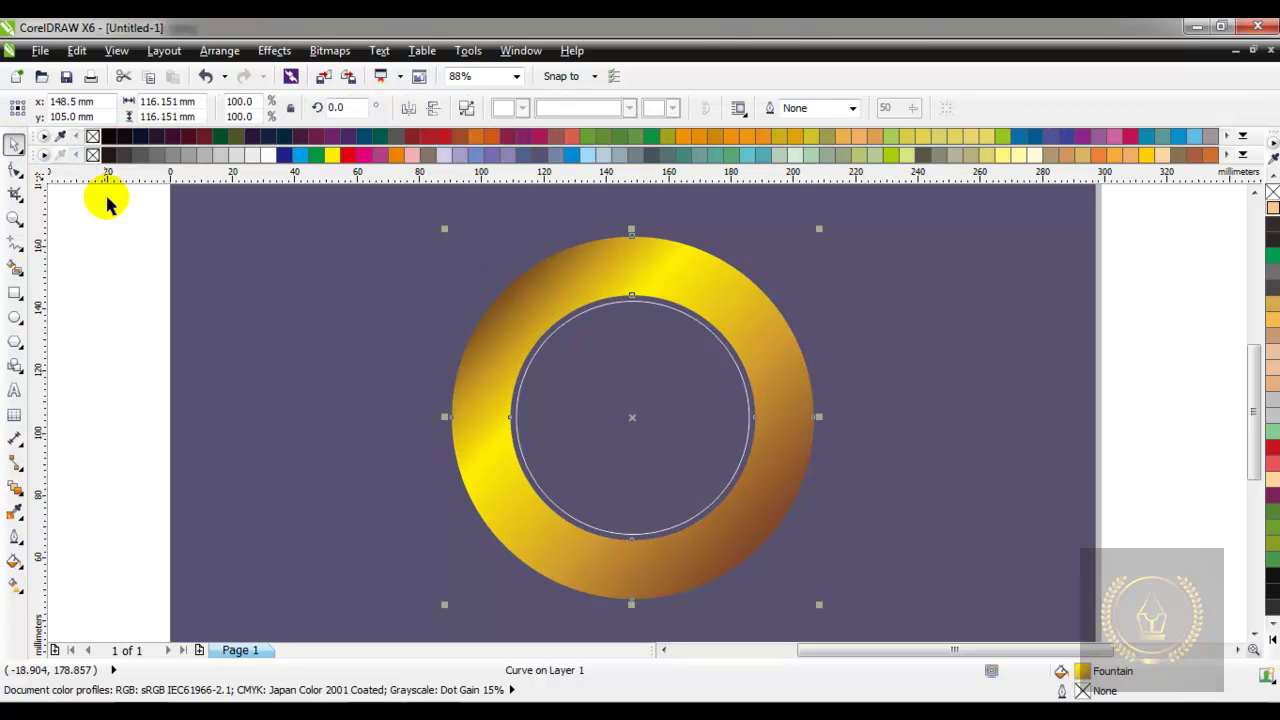
click(125, 245)
click(631, 376)
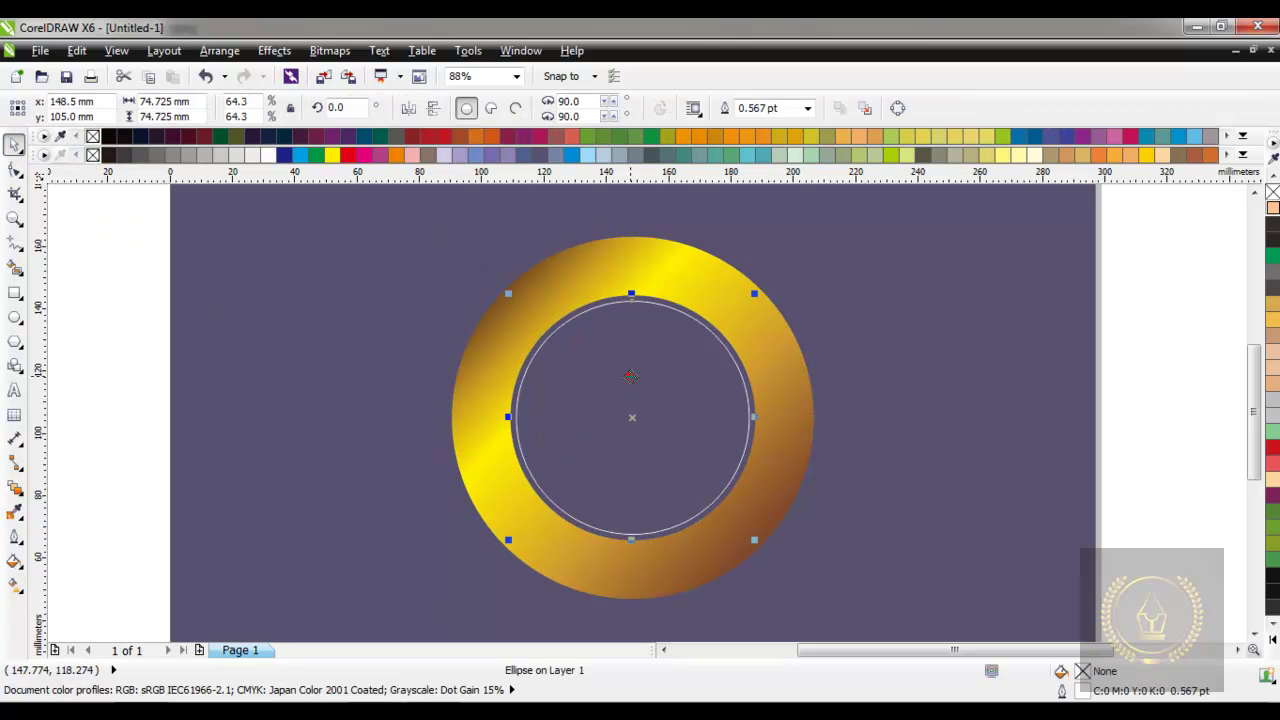
Step: Fill the inner circle with Cylinder - Gold 01, its 24% stop set to yellow
click(14, 560)
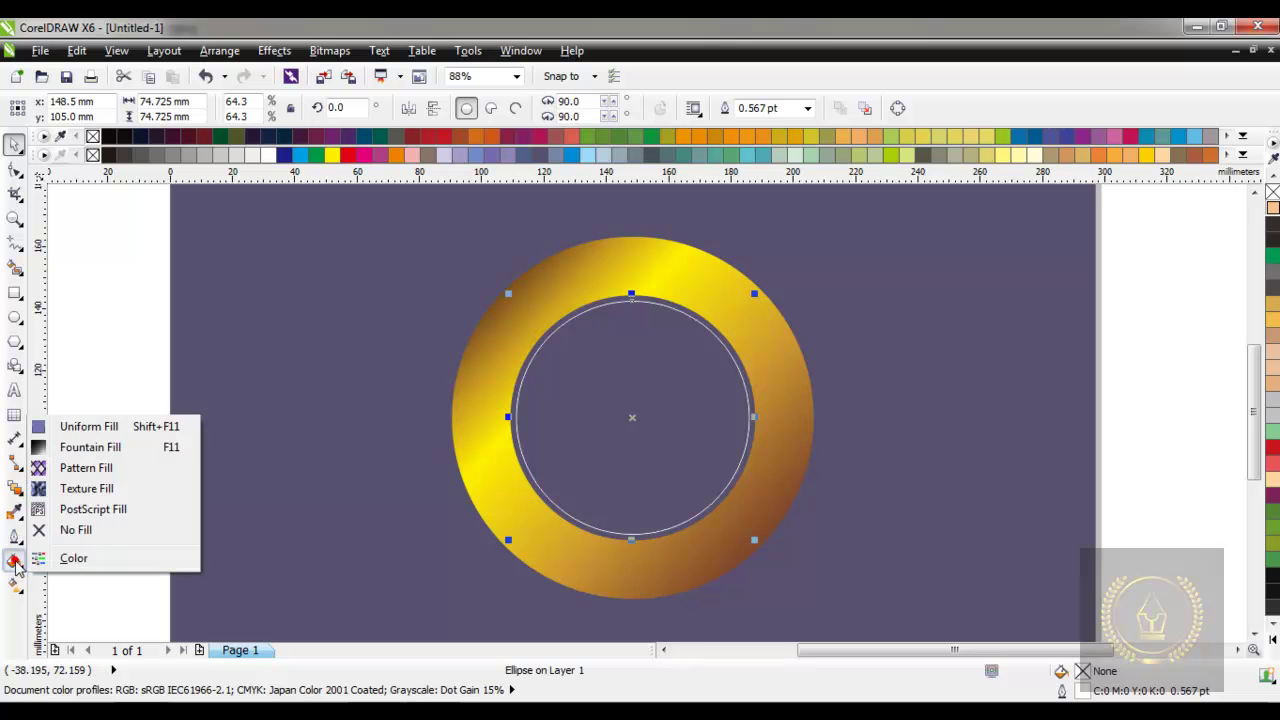
click(100, 447)
click(558, 226)
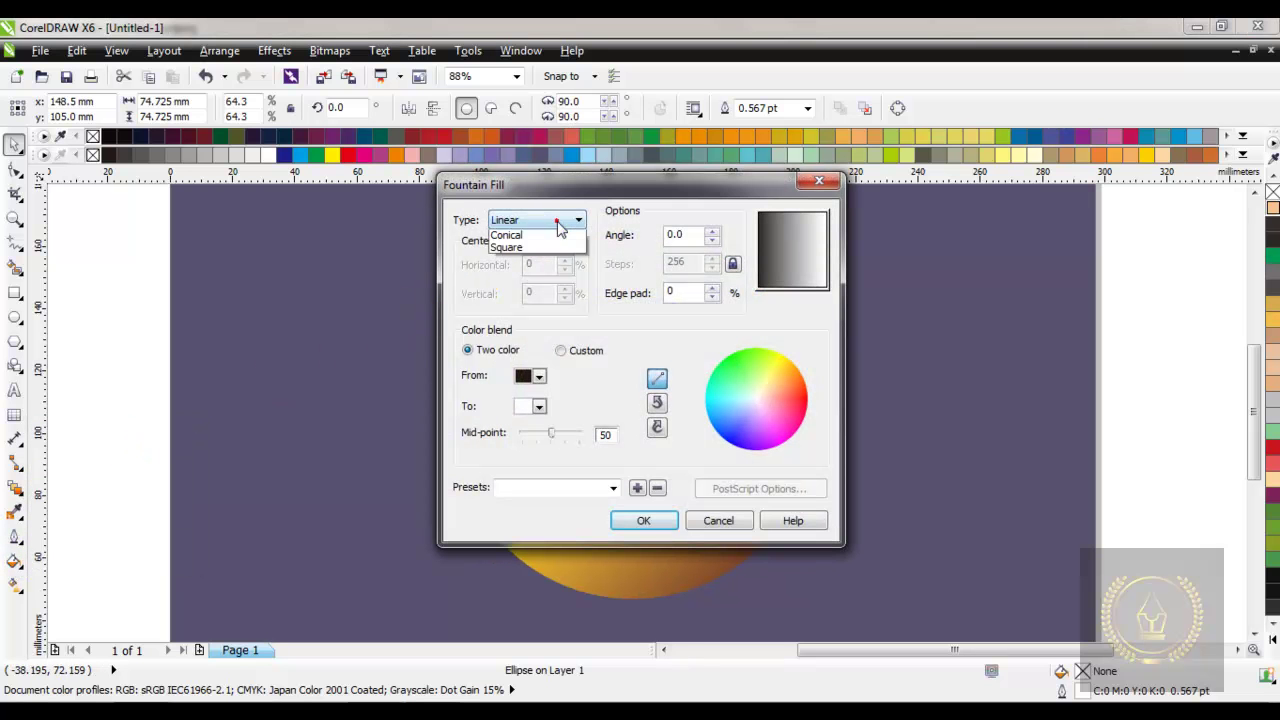
click(612, 486)
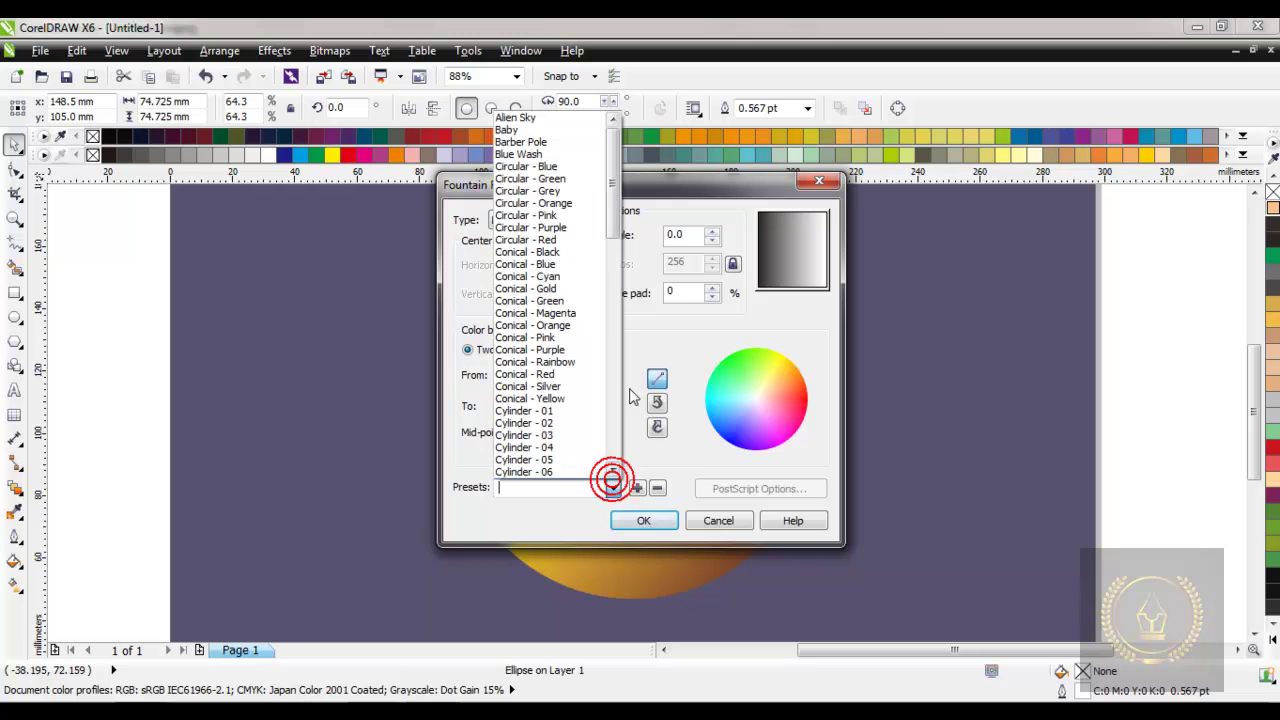
mouse_move(613, 228)
mouse_down()
mouse_move(613, 335)
mouse_move(608, 266)
mouse_up()
click(577, 287)
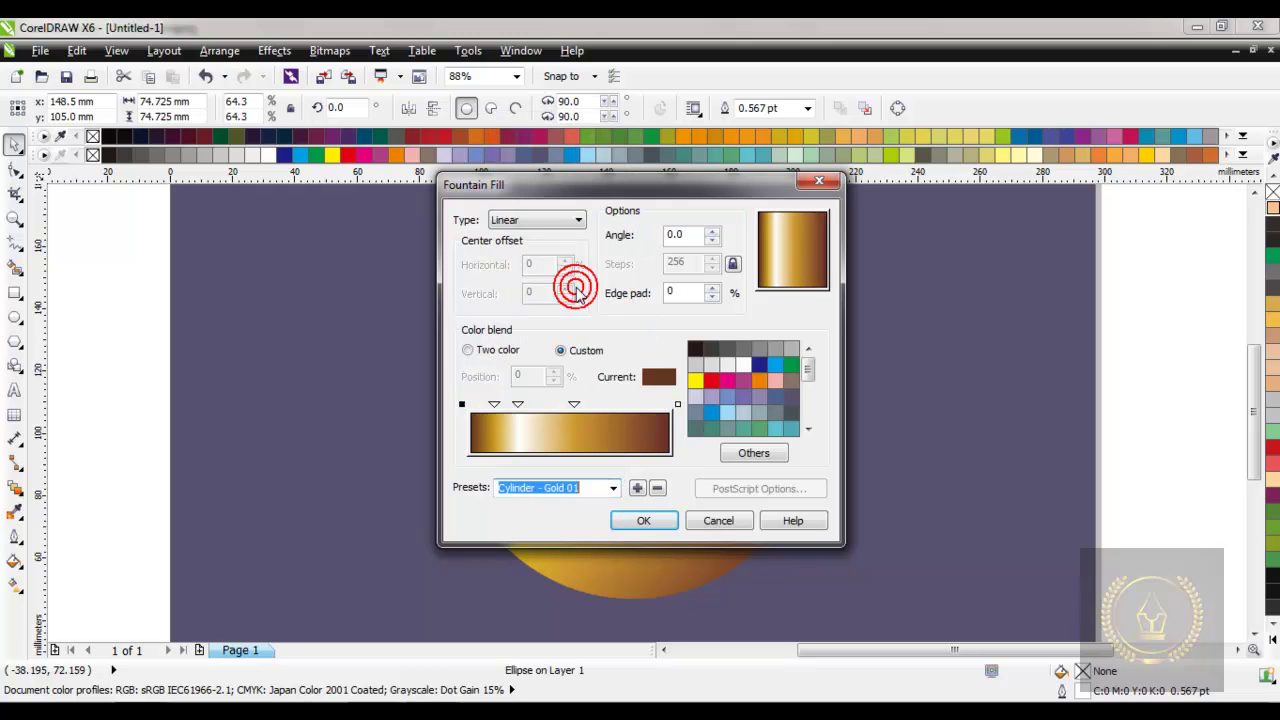
click(517, 404)
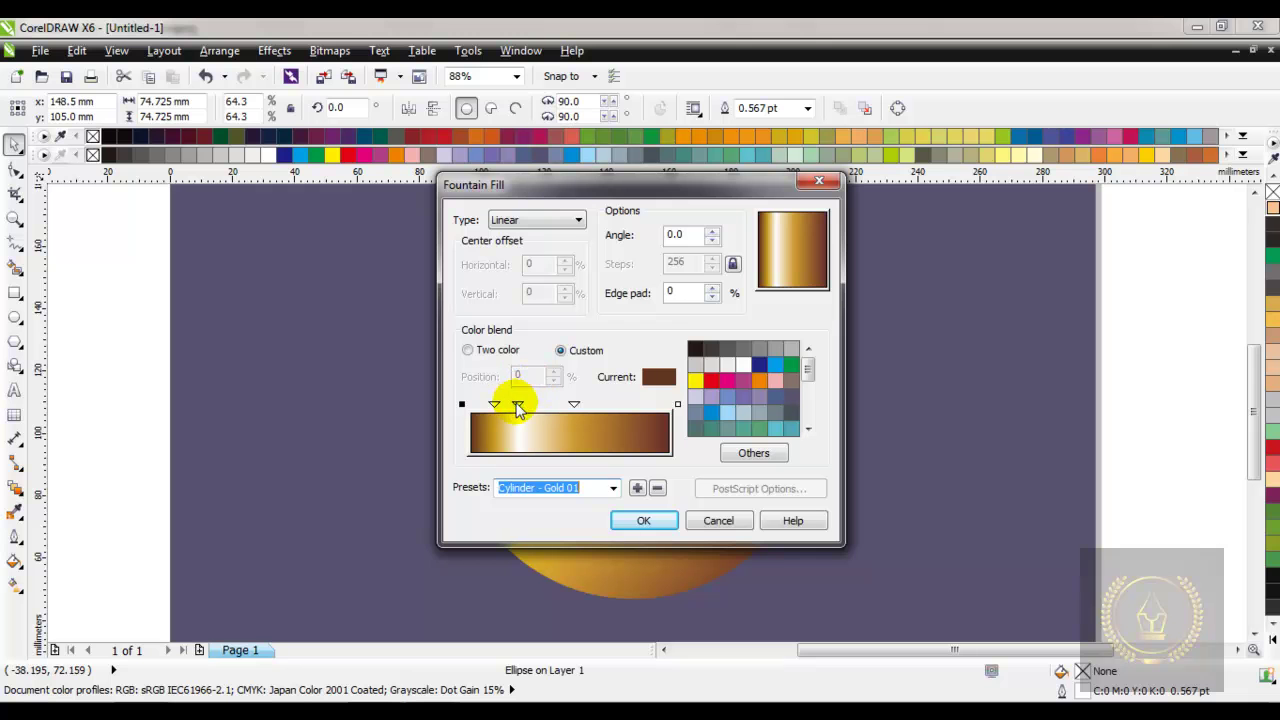
click(697, 380)
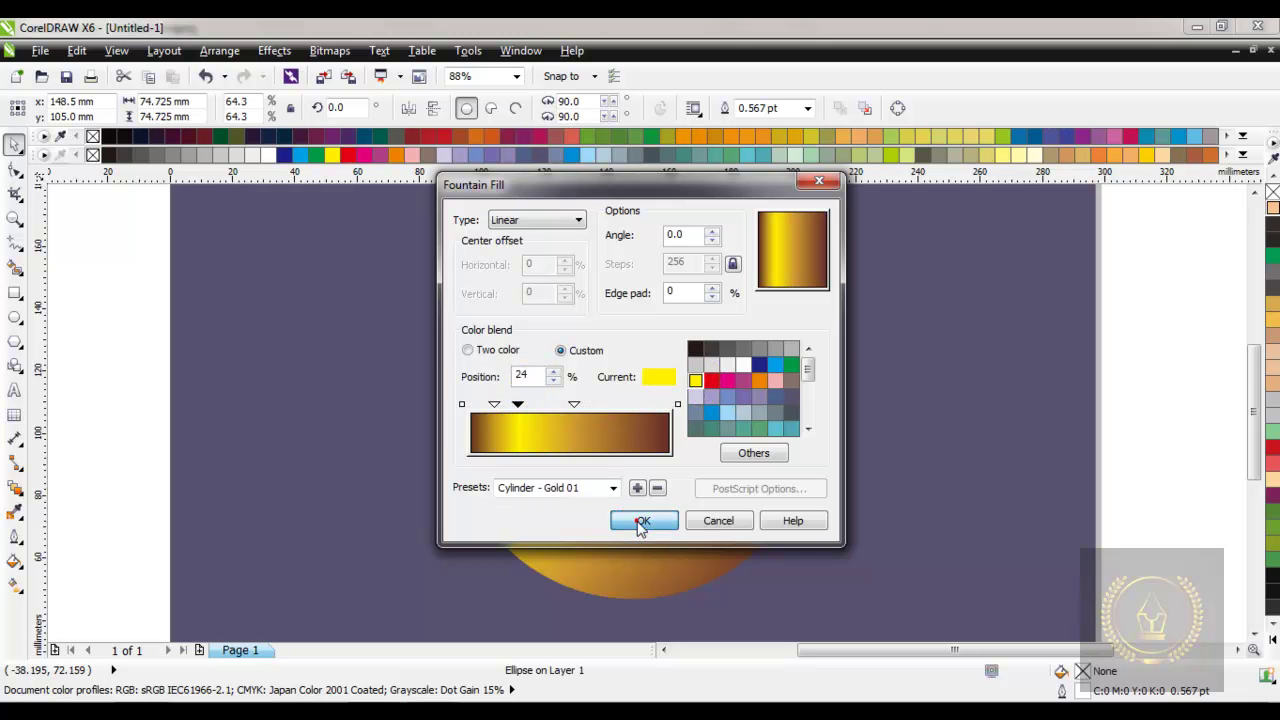
click(641, 521)
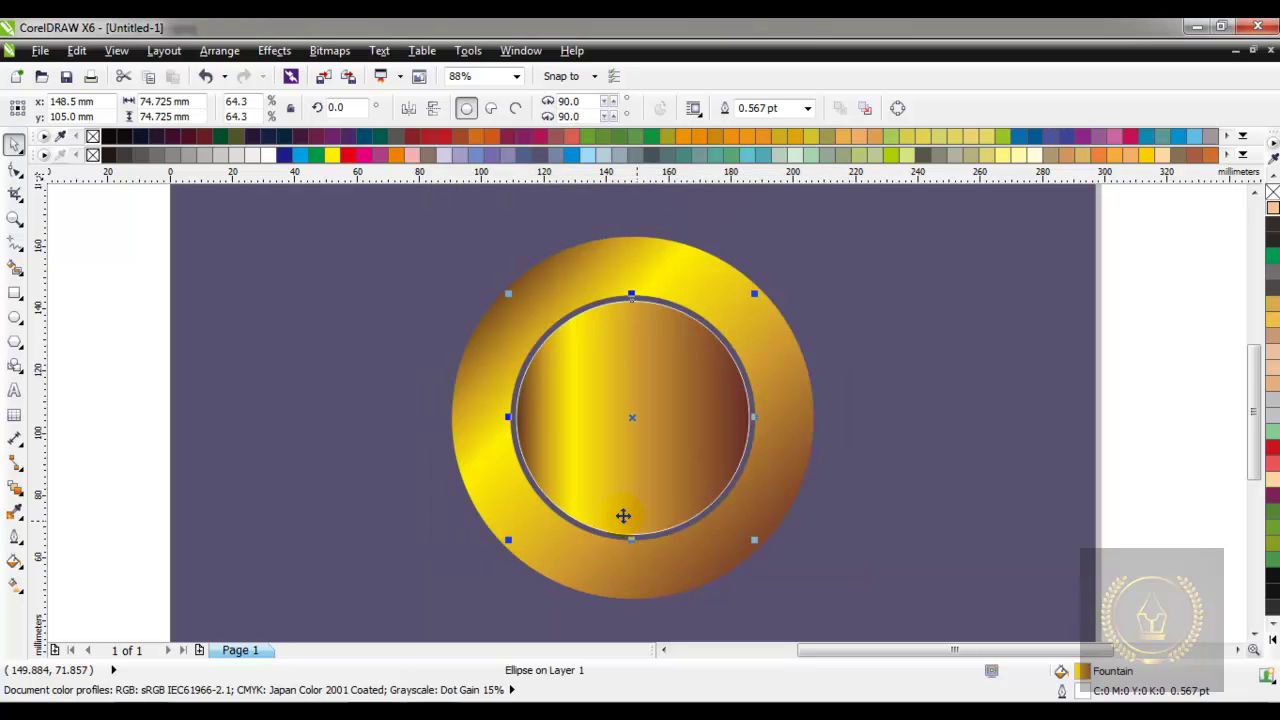
Step: Angle the inner circle's gradient diagonally across it
click(14, 584)
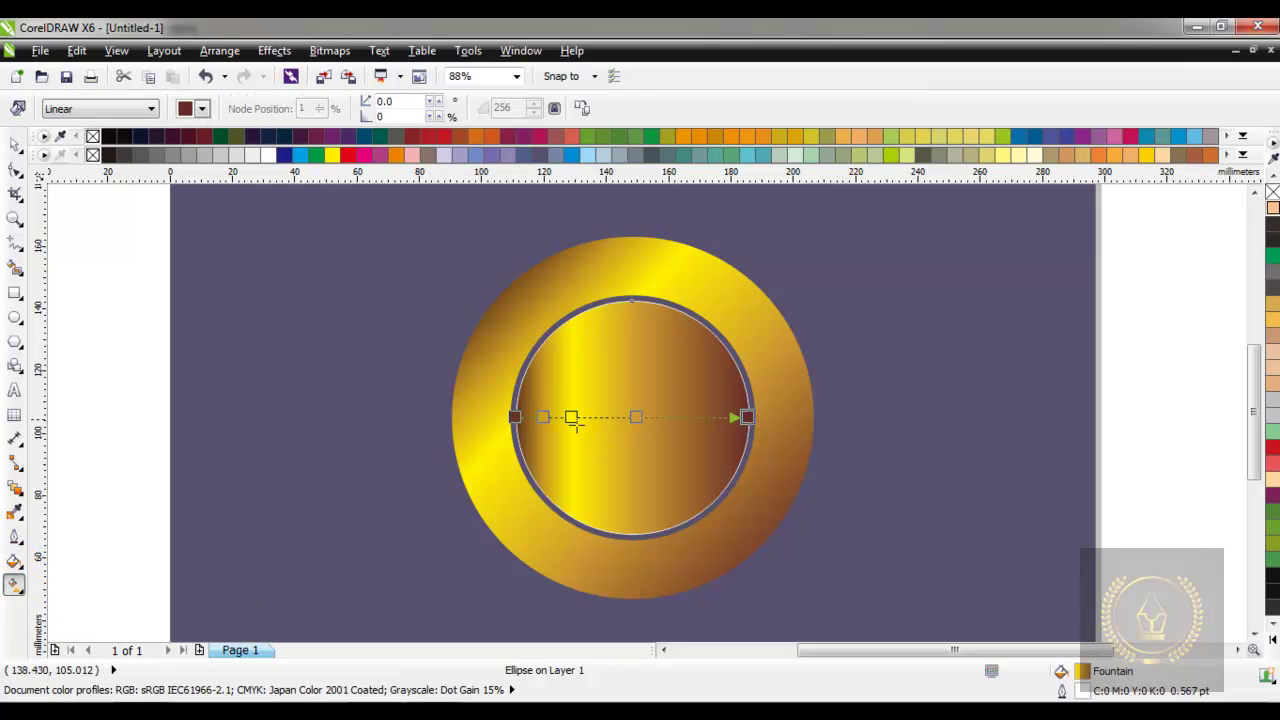
drag(507, 417, 695, 318)
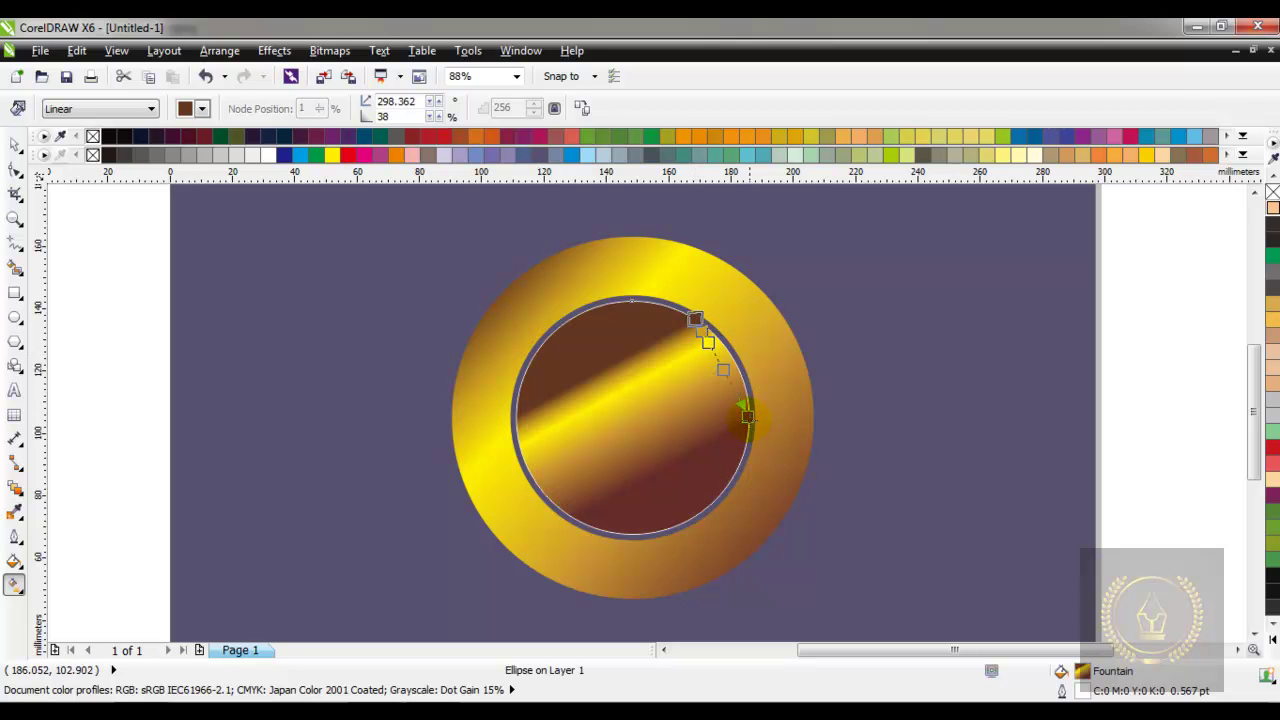
drag(680, 447, 538, 494)
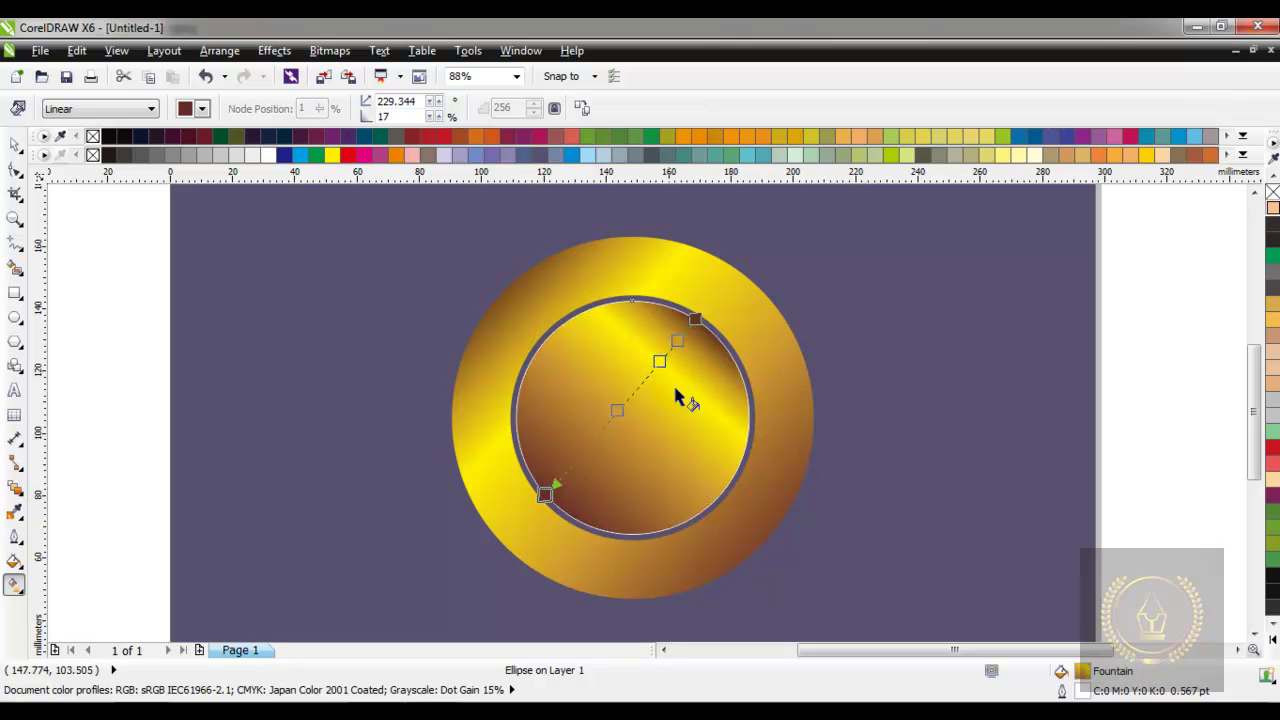
drag(695, 318, 747, 402)
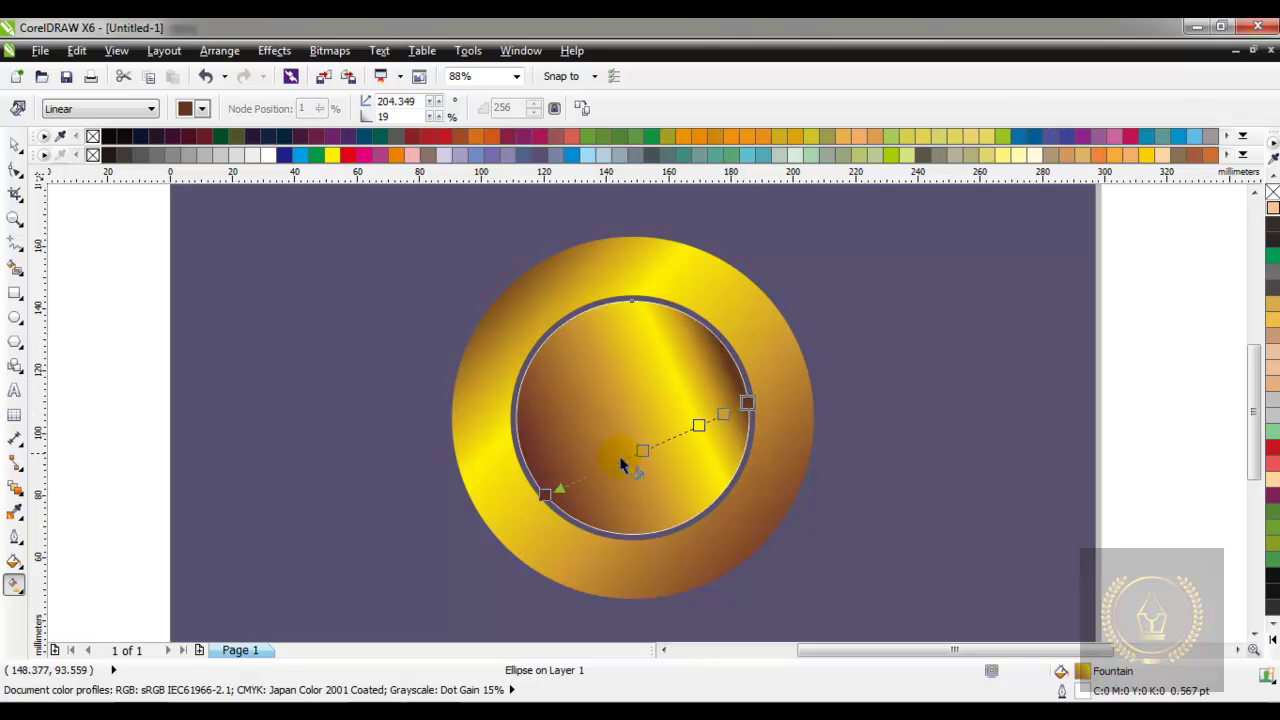
drag(544, 496, 527, 447)
mouse_move(751, 401)
mouse_down()
mouse_move(741, 358)
mouse_move(719, 339)
mouse_up()
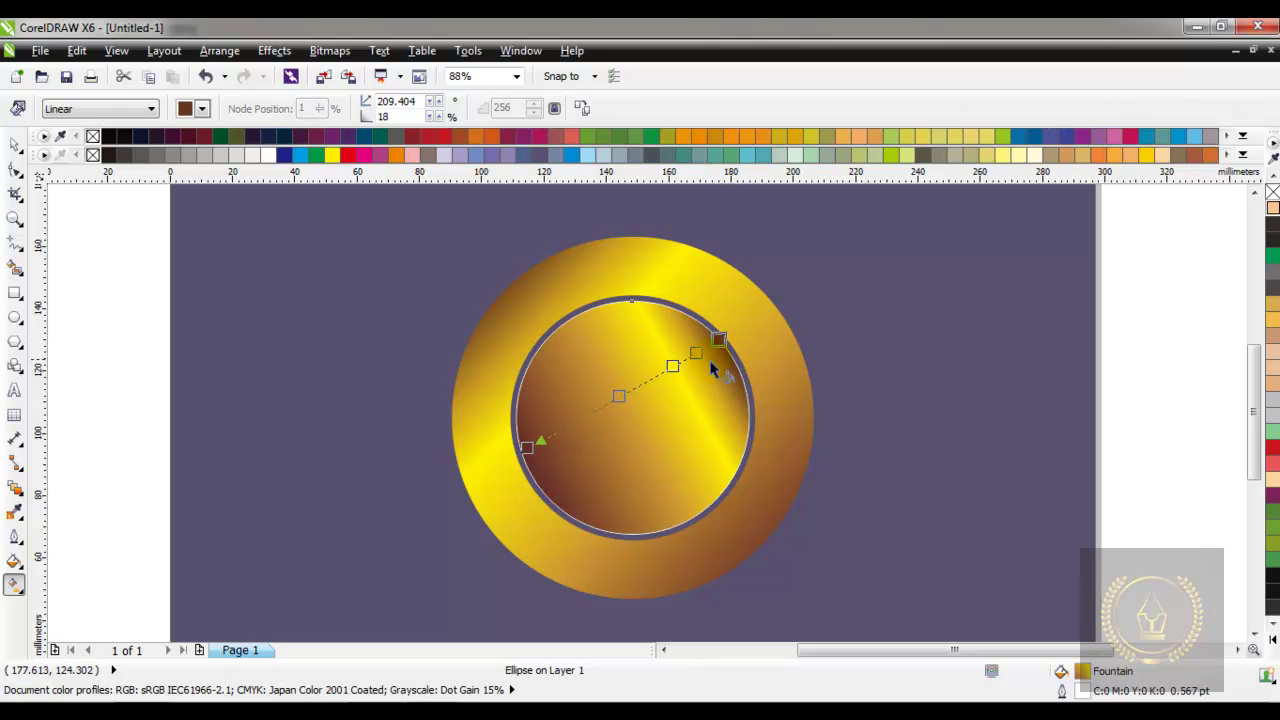
Step: Add yellow and orange stops to the inner gradient, ending at 208.679° with 14% pad
double_click(672, 366)
drag(672, 366, 593, 410)
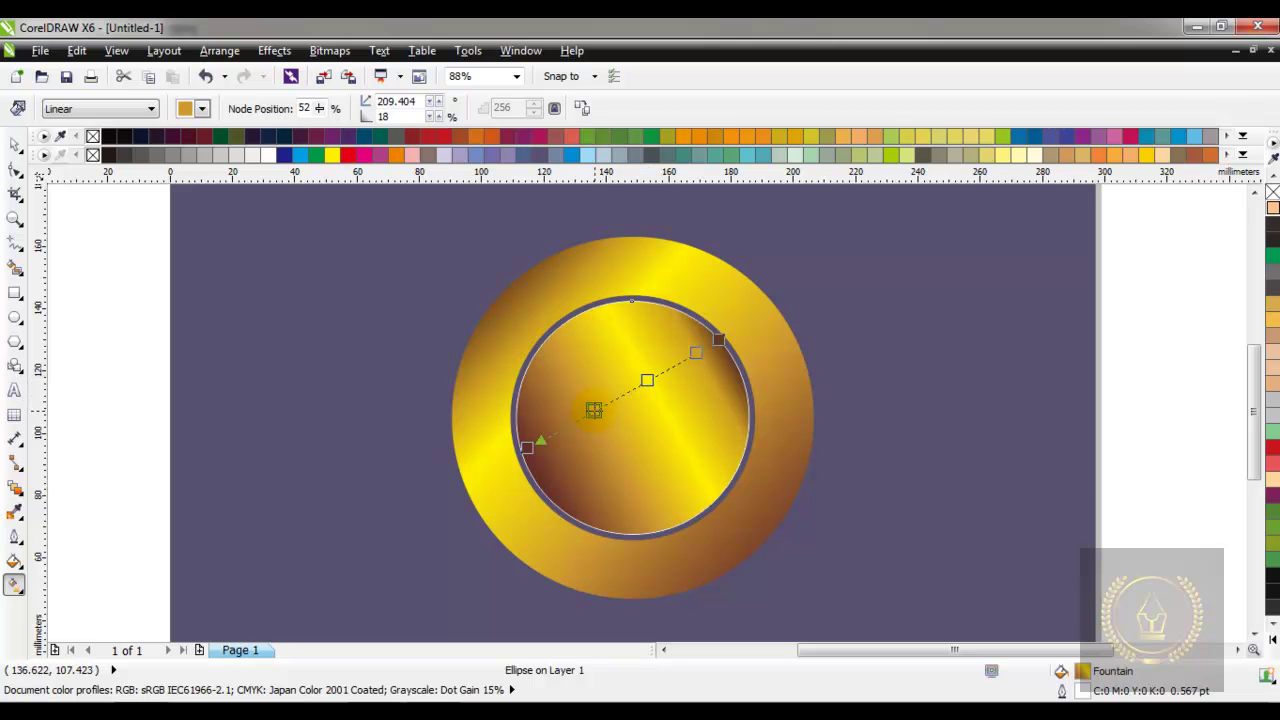
click(588, 288)
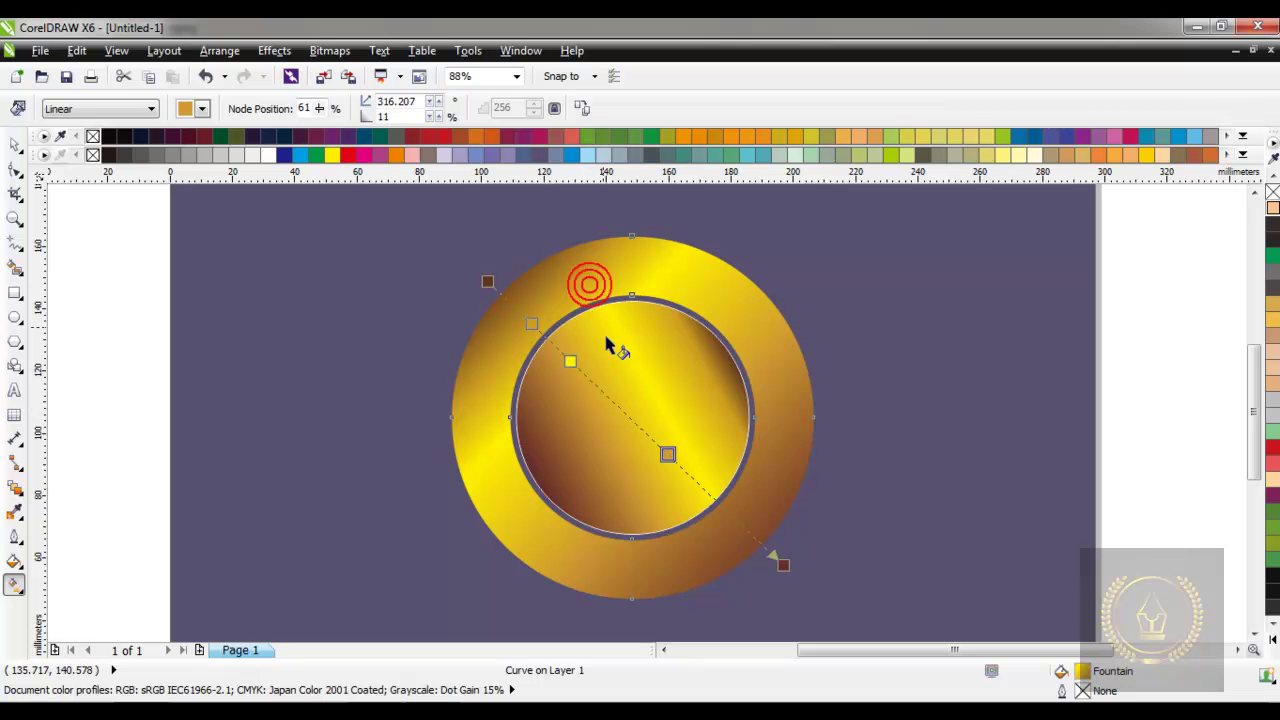
drag(582, 371, 586, 375)
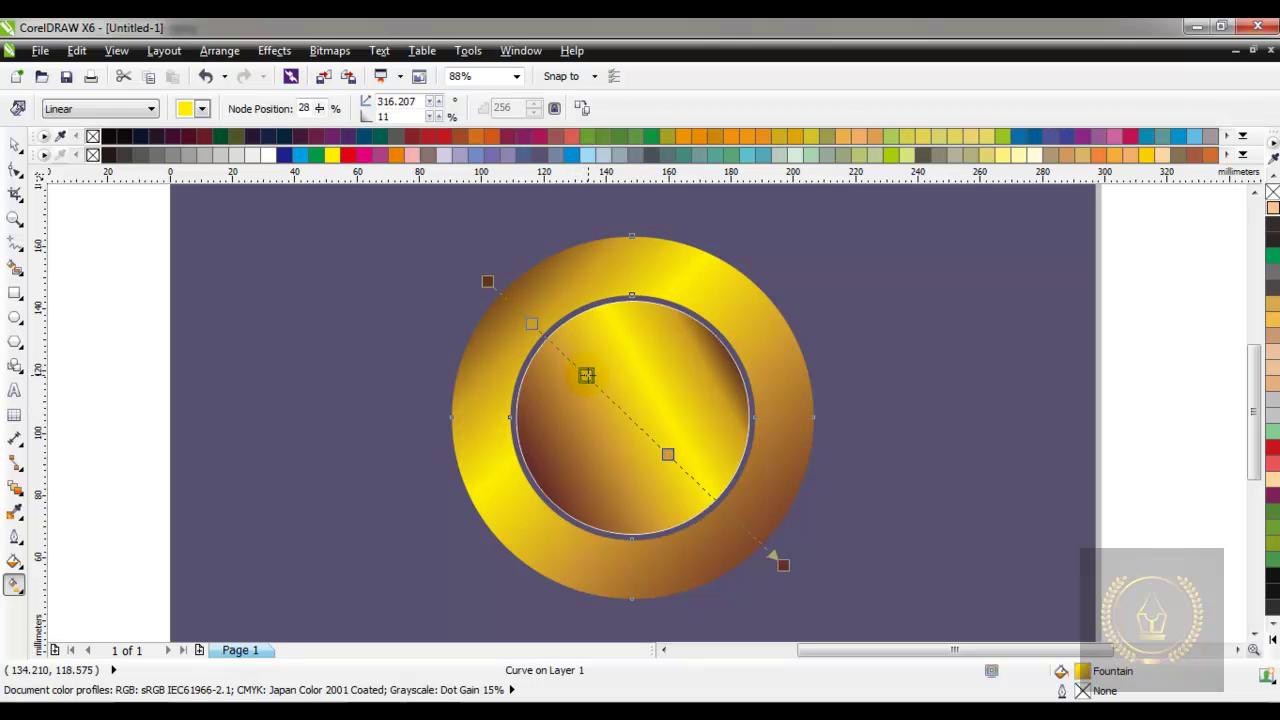
click(714, 404)
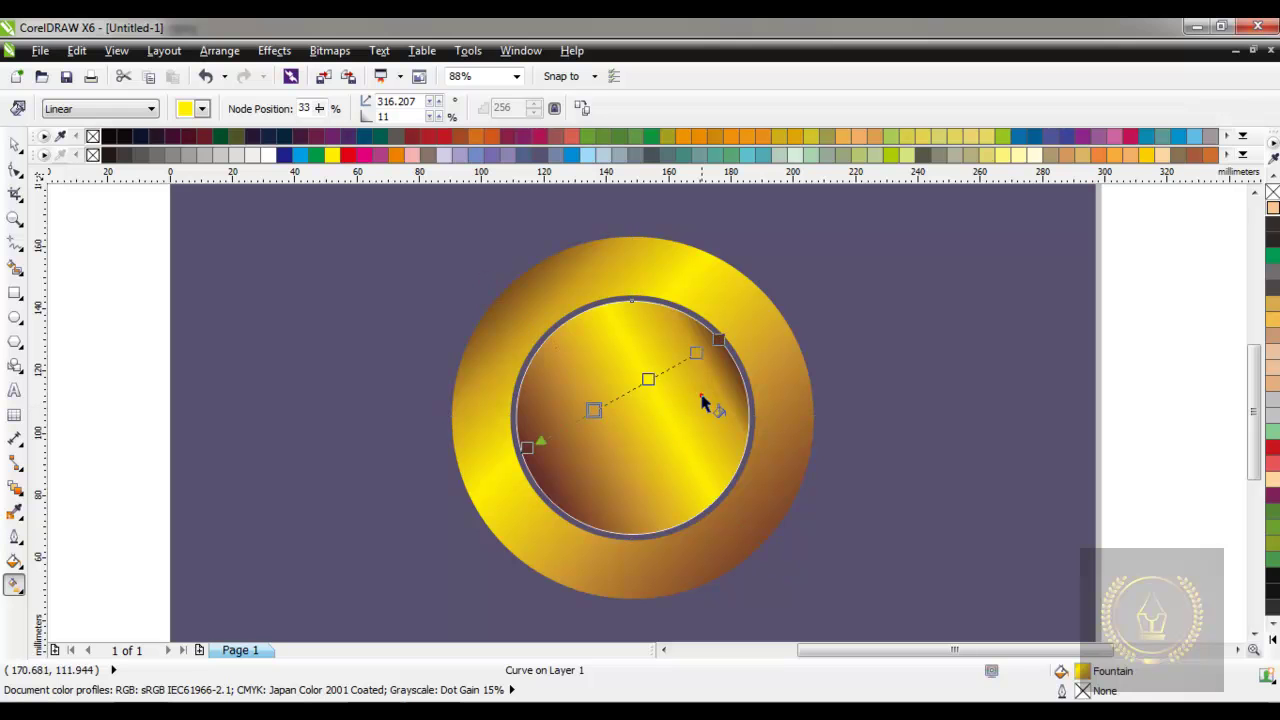
drag(736, 330, 720, 342)
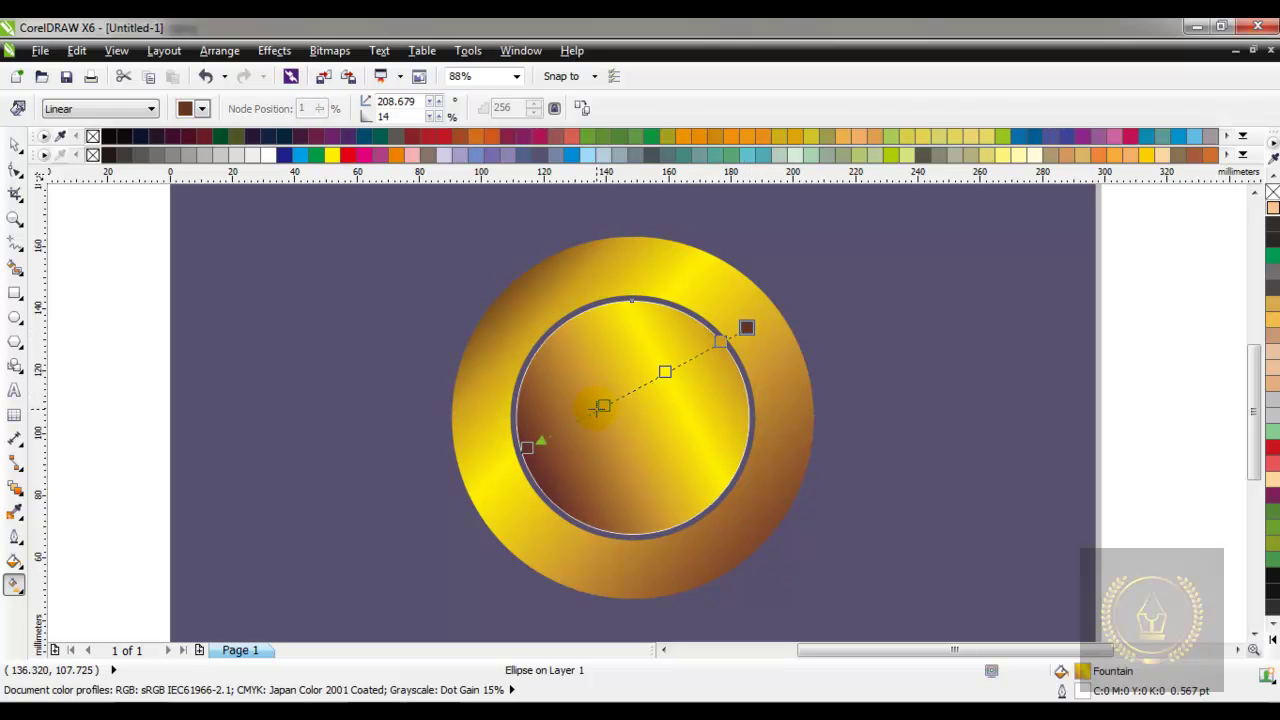
drag(597, 408, 615, 400)
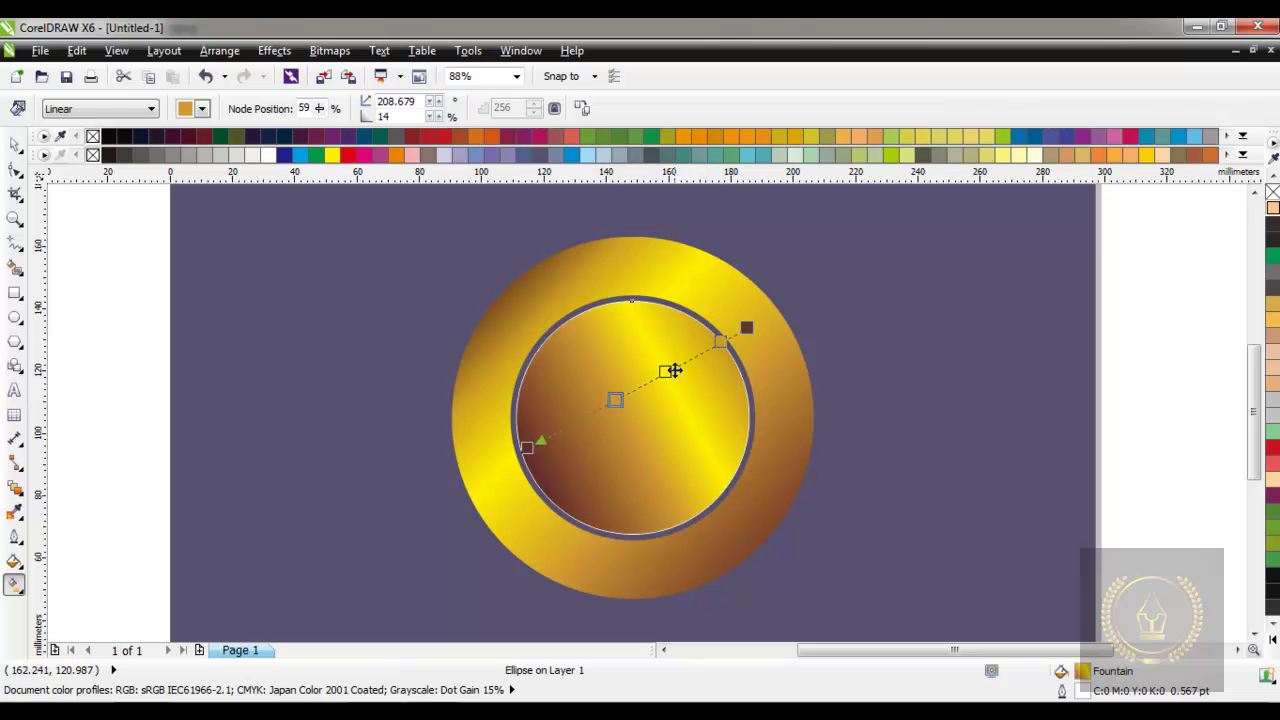
drag(674, 370, 680, 365)
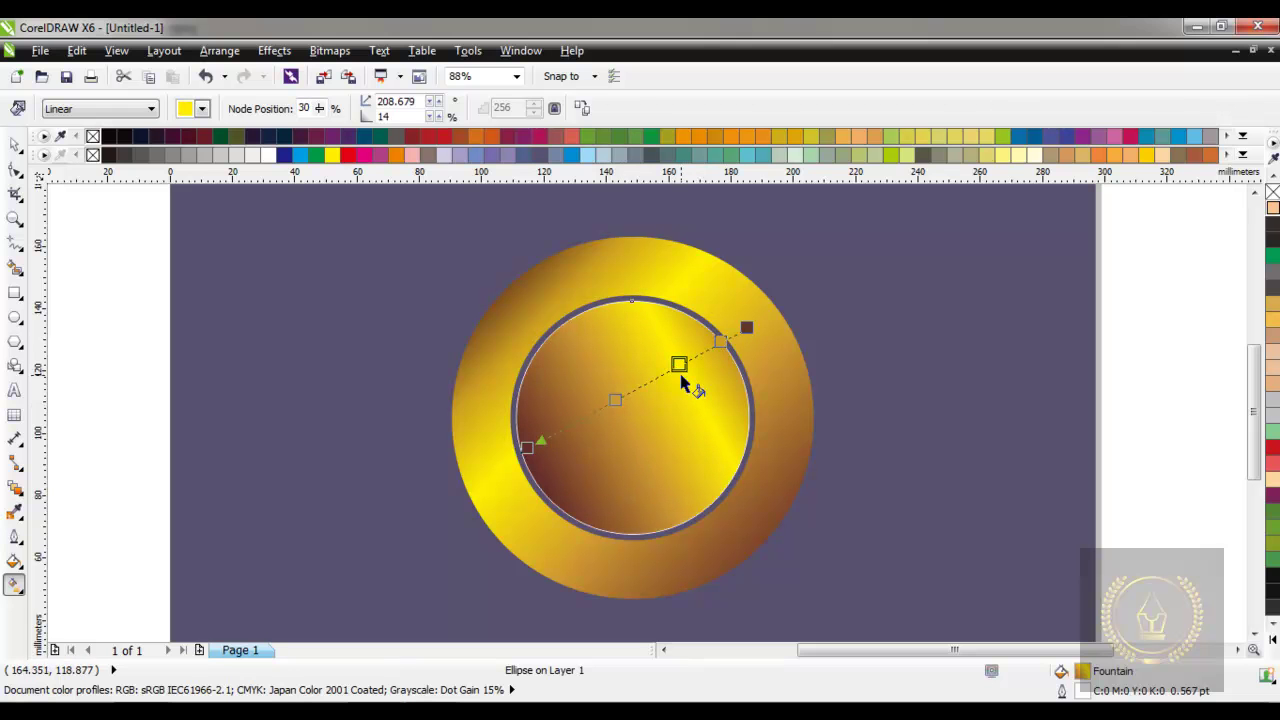
click(18, 144)
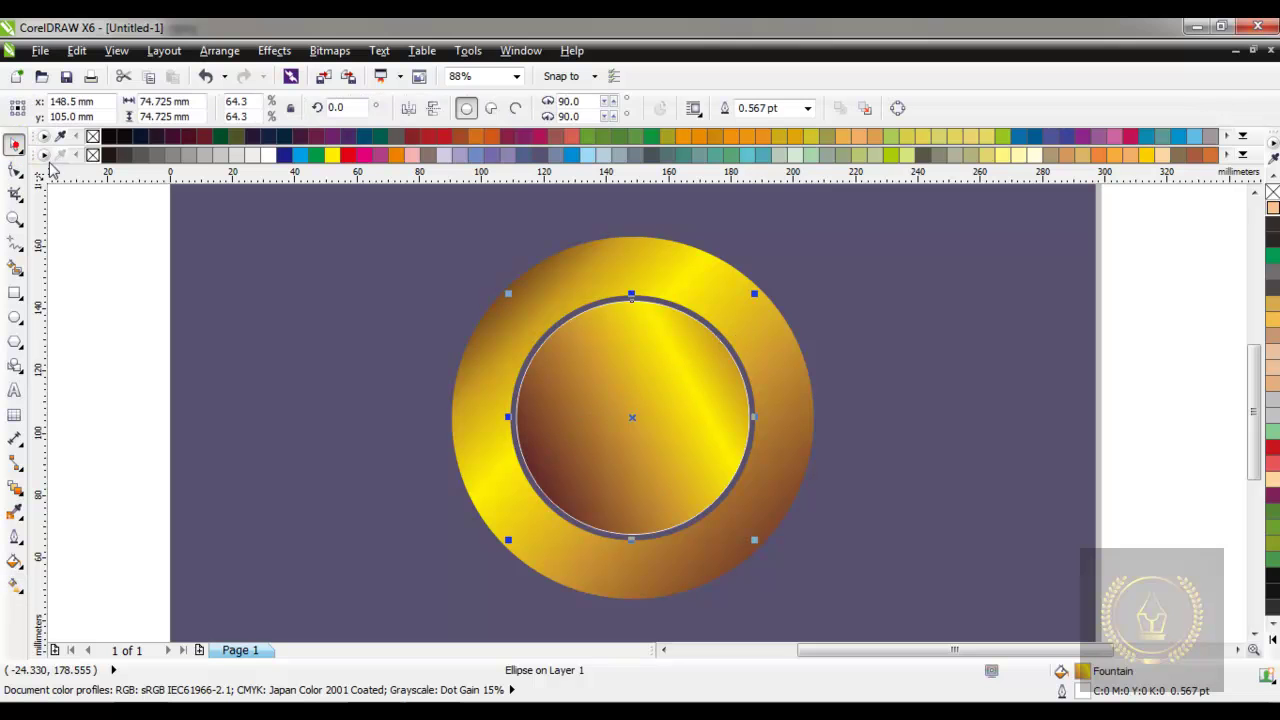
Step: Remove the inner circle's outline and type 'Best' beside the ring
right_click(93, 154)
click(124, 268)
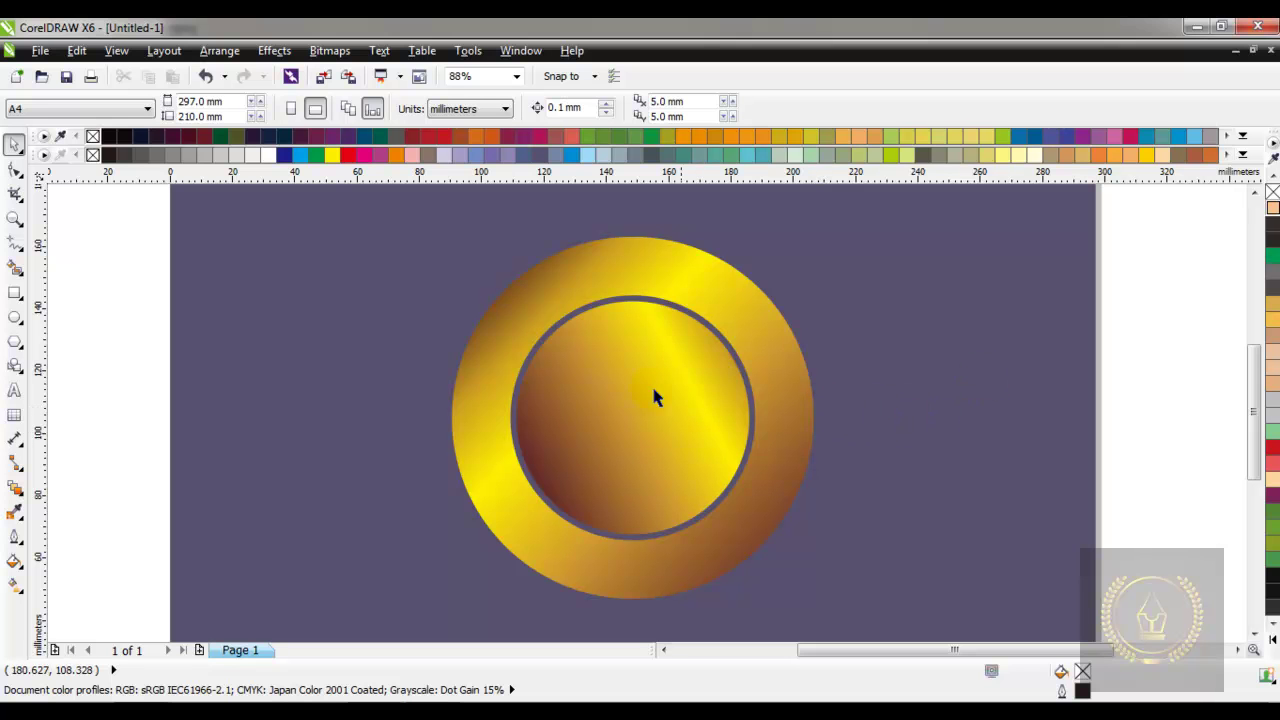
click(14, 390)
click(338, 410)
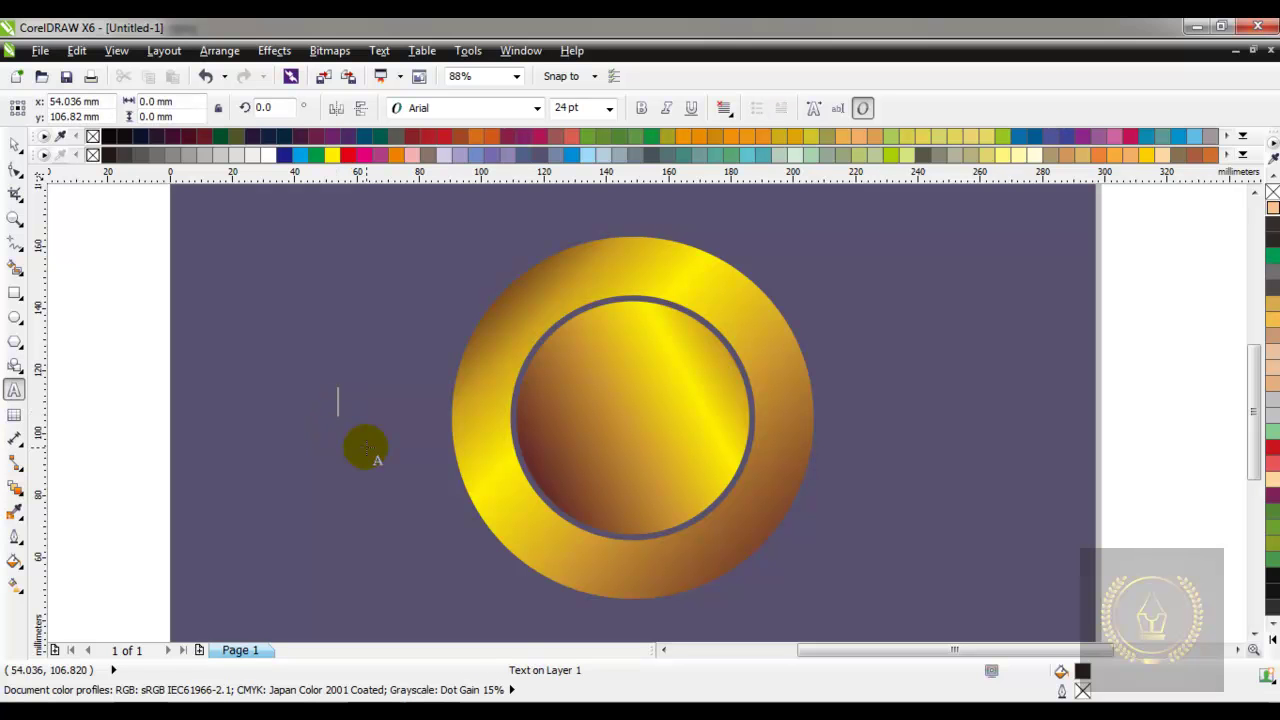
text(Best)
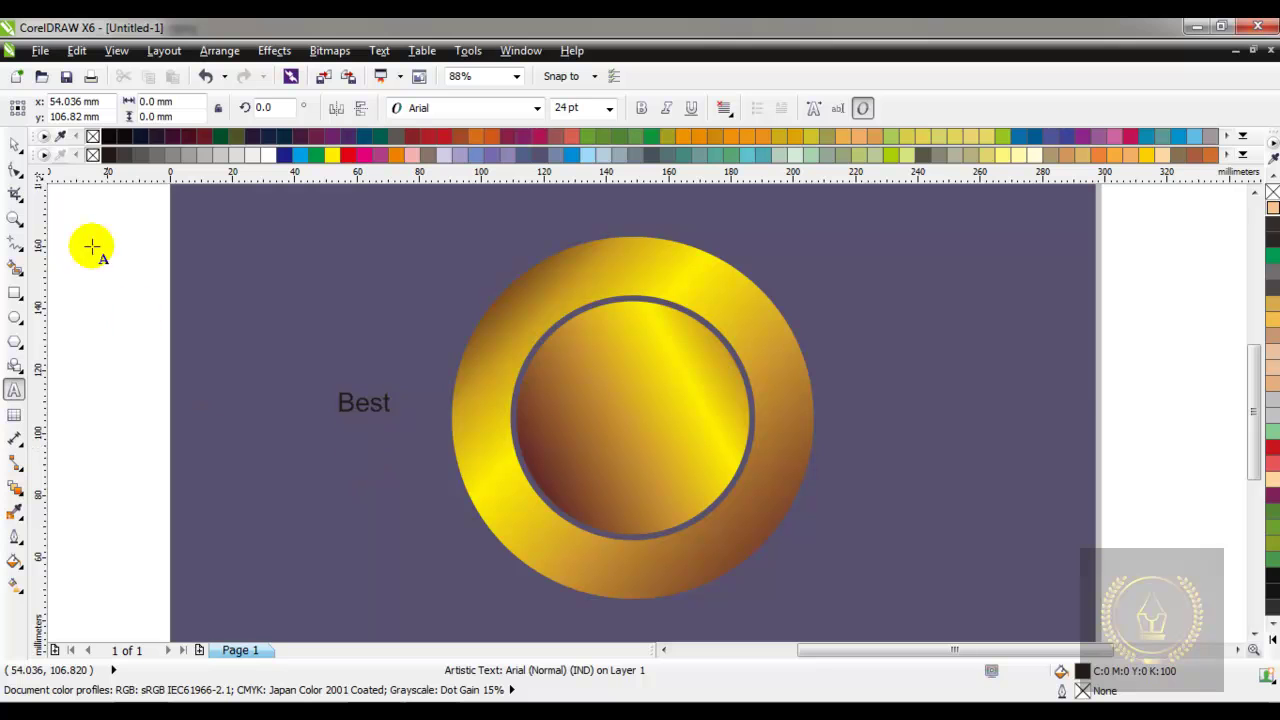
click(14, 145)
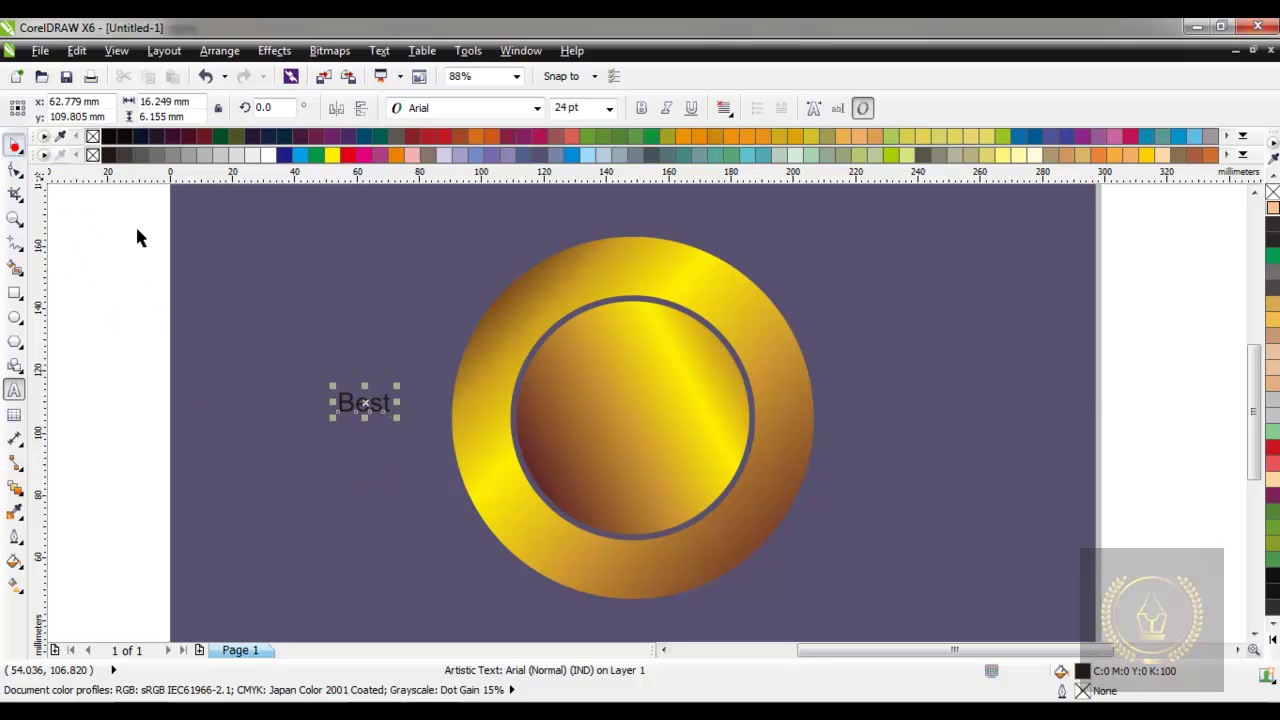
Step: Enlarge 'Best', set it in Grand Hotel, and move it into the gold circle
drag(398, 418, 452, 466)
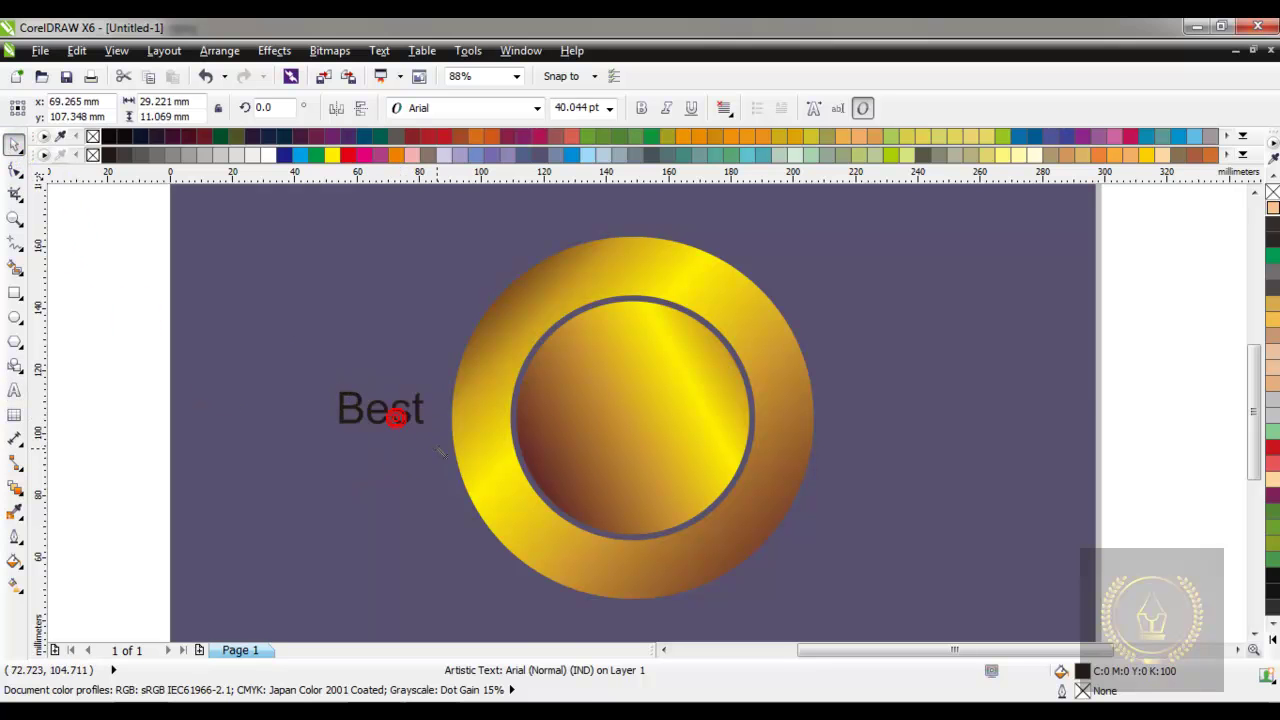
click(536, 108)
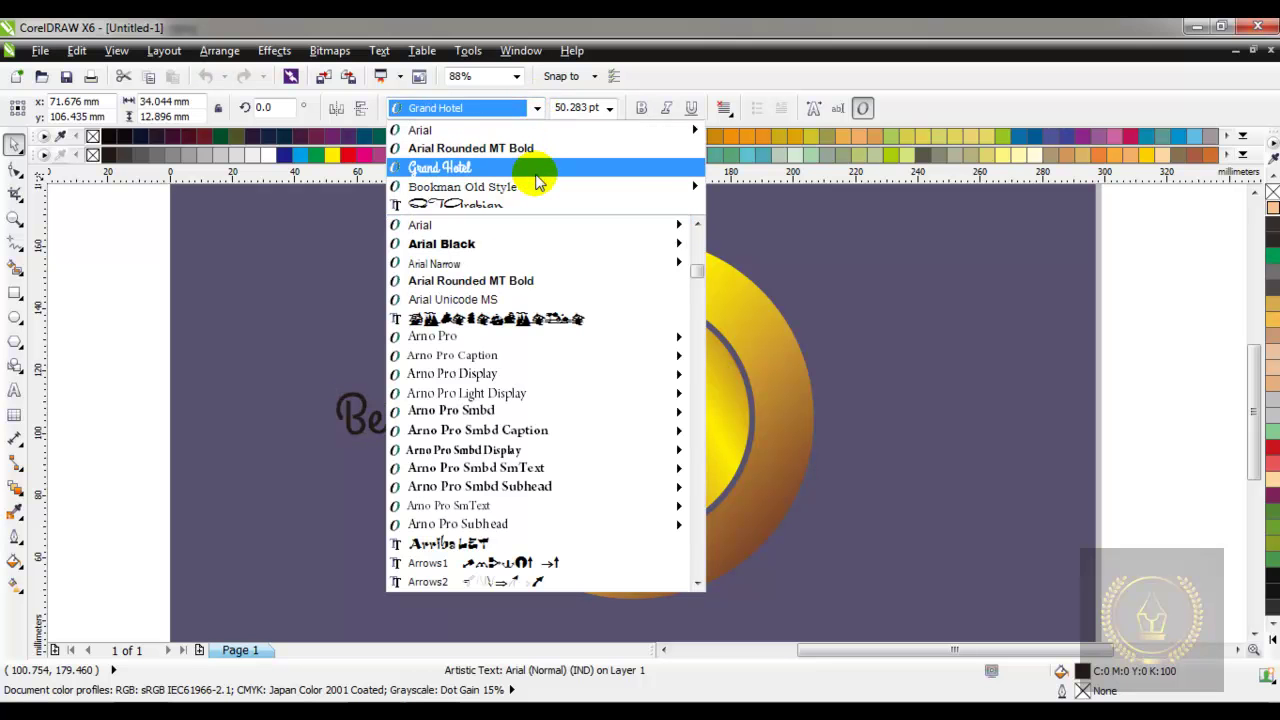
click(536, 170)
mouse_move(375, 415)
mouse_down()
mouse_move(581, 390)
mouse_move(652, 427)
mouse_up()
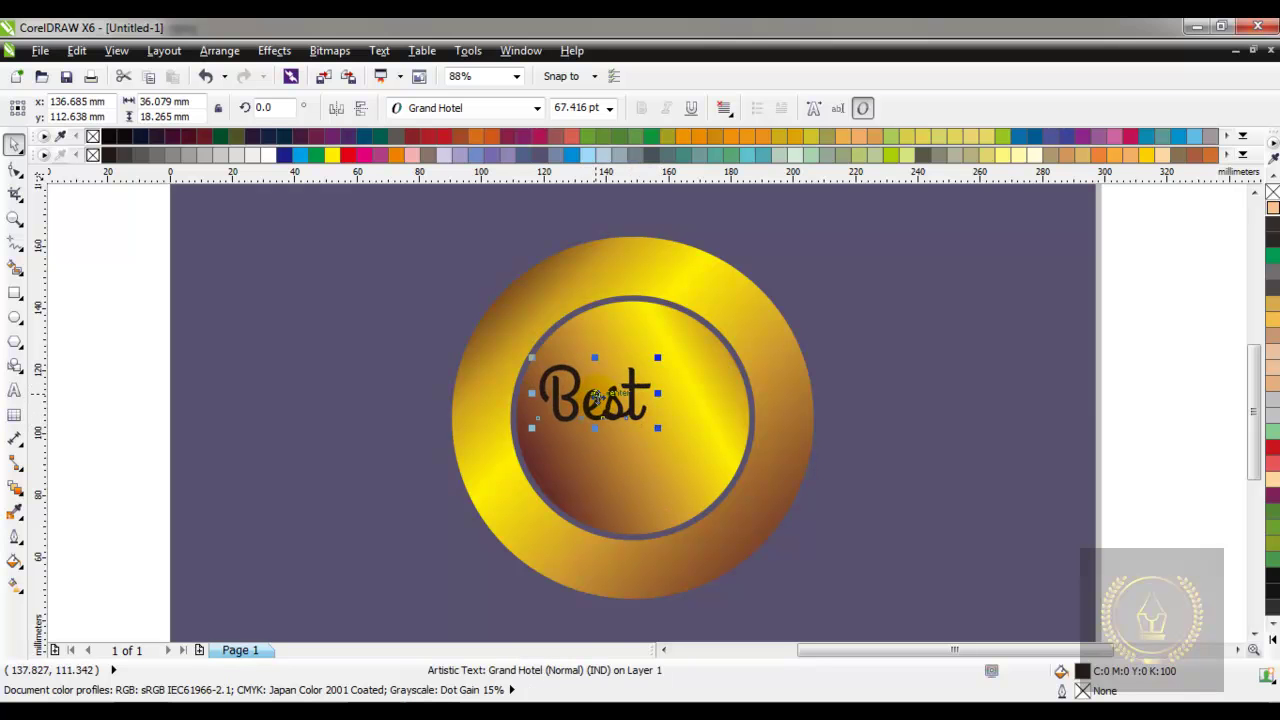
drag(594, 395, 629, 386)
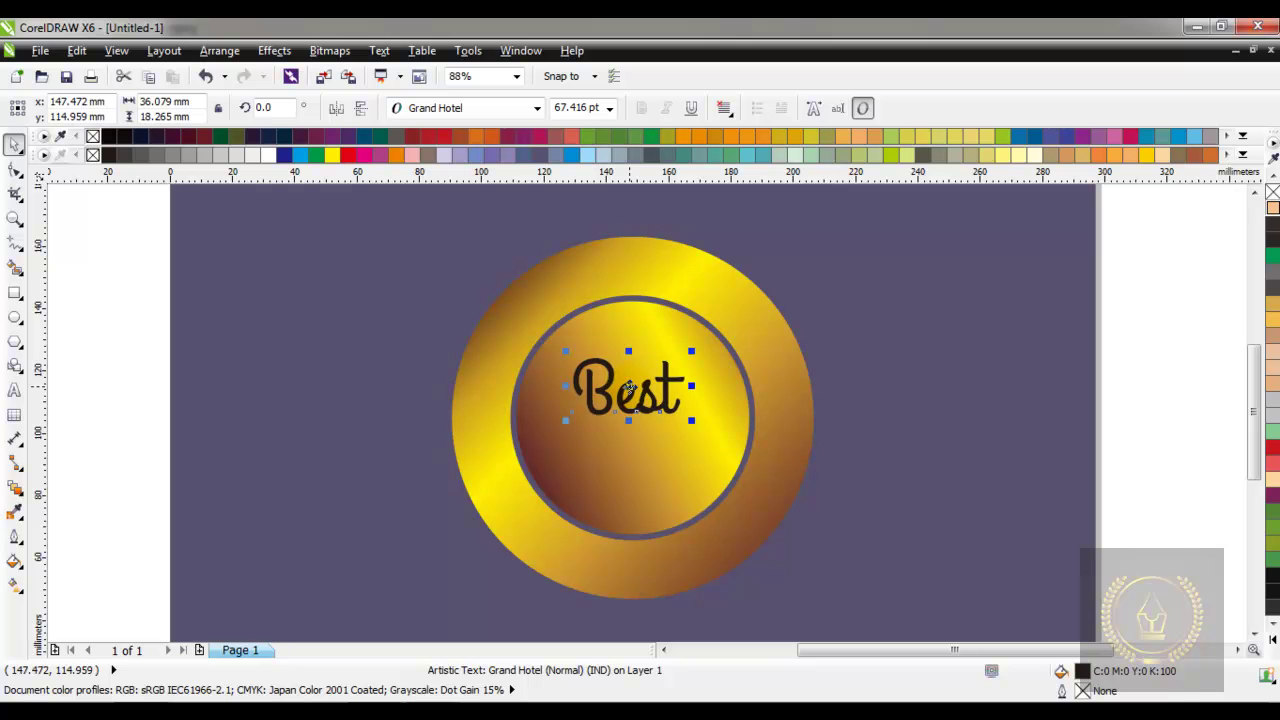
Step: Centre 'Best' on the circle with Align and Distribute
drag(408, 260, 687, 482)
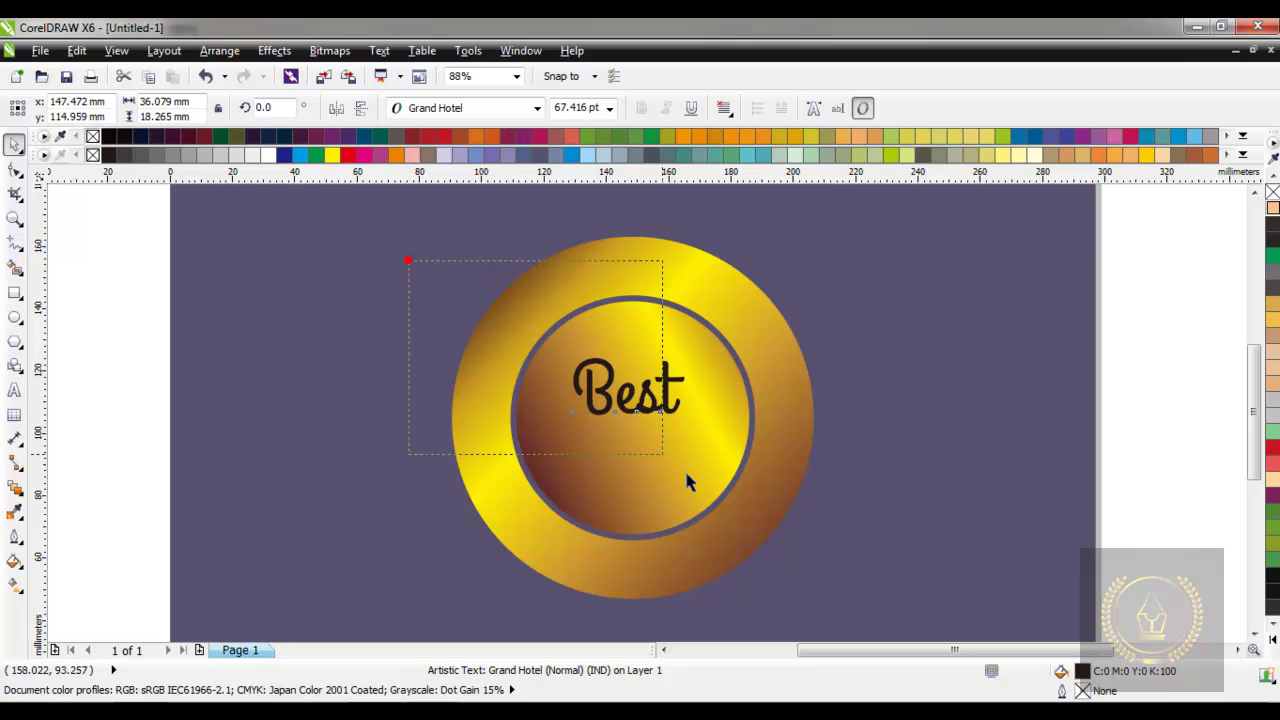
drag(794, 544, 794, 546)
click(219, 50)
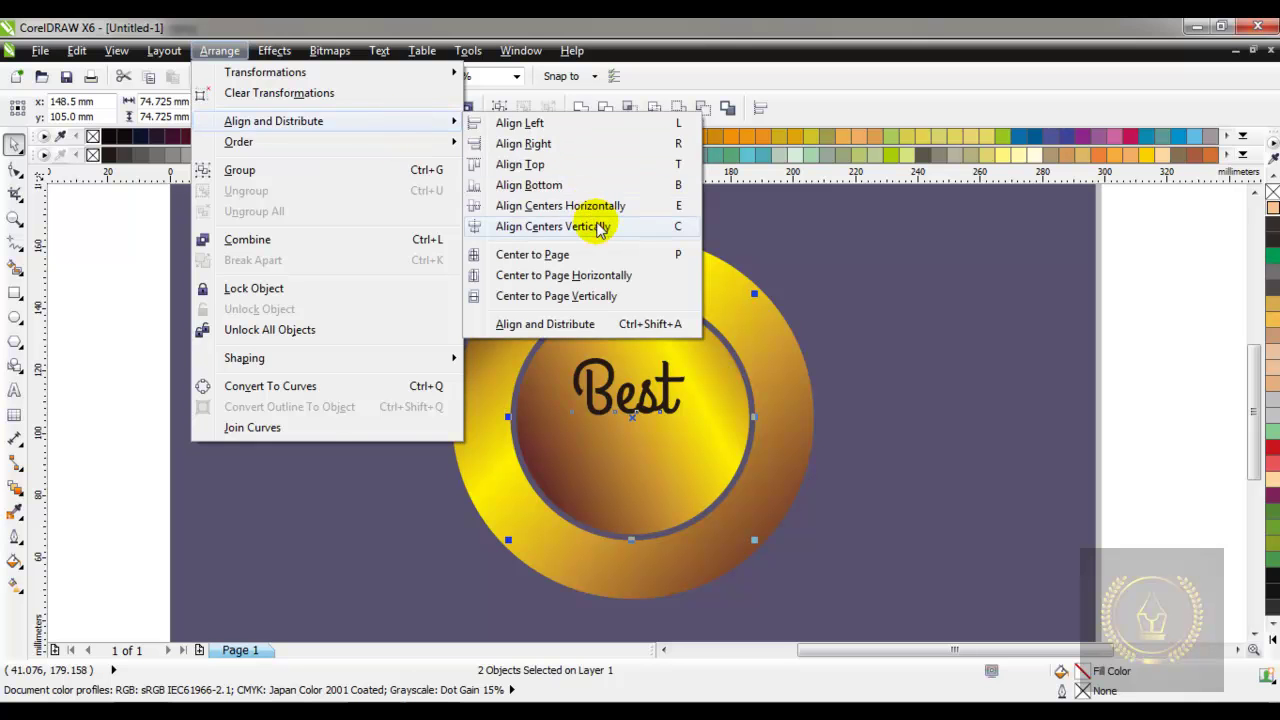
mouse_move(273, 121)
click(597, 230)
Step: Recolour 'Best' dark purple-grey
click(149, 283)
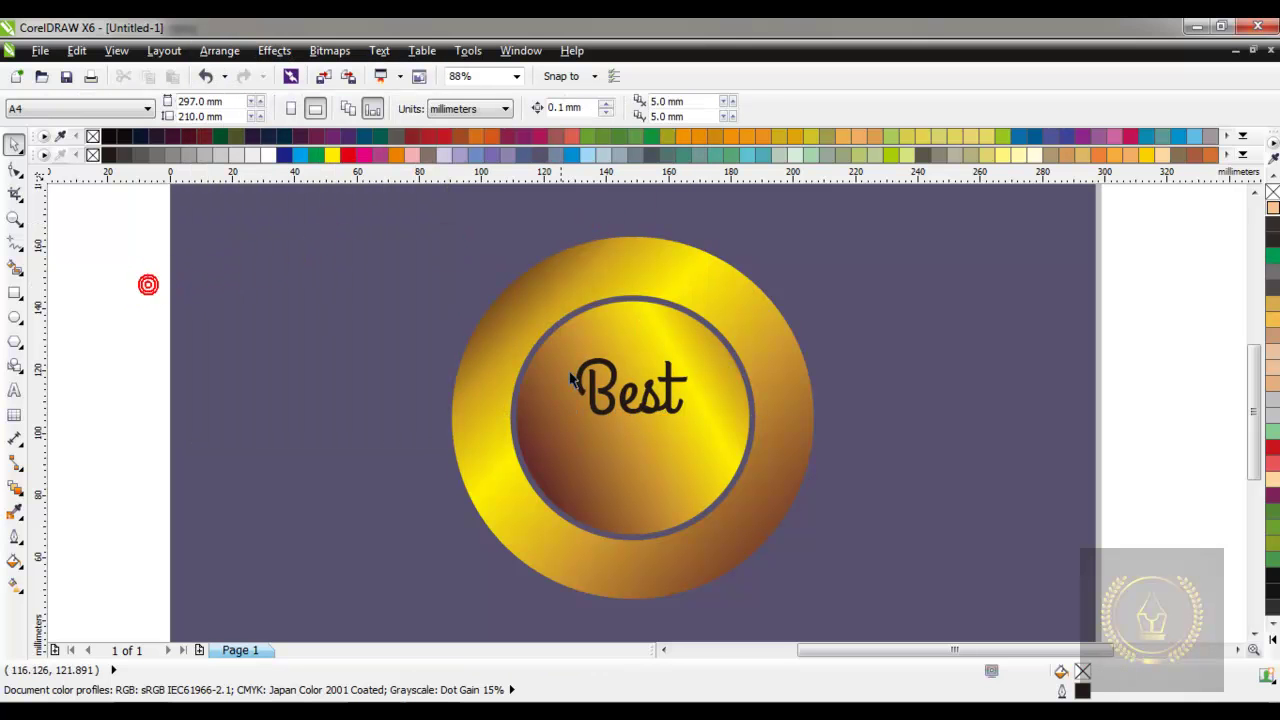
click(603, 400)
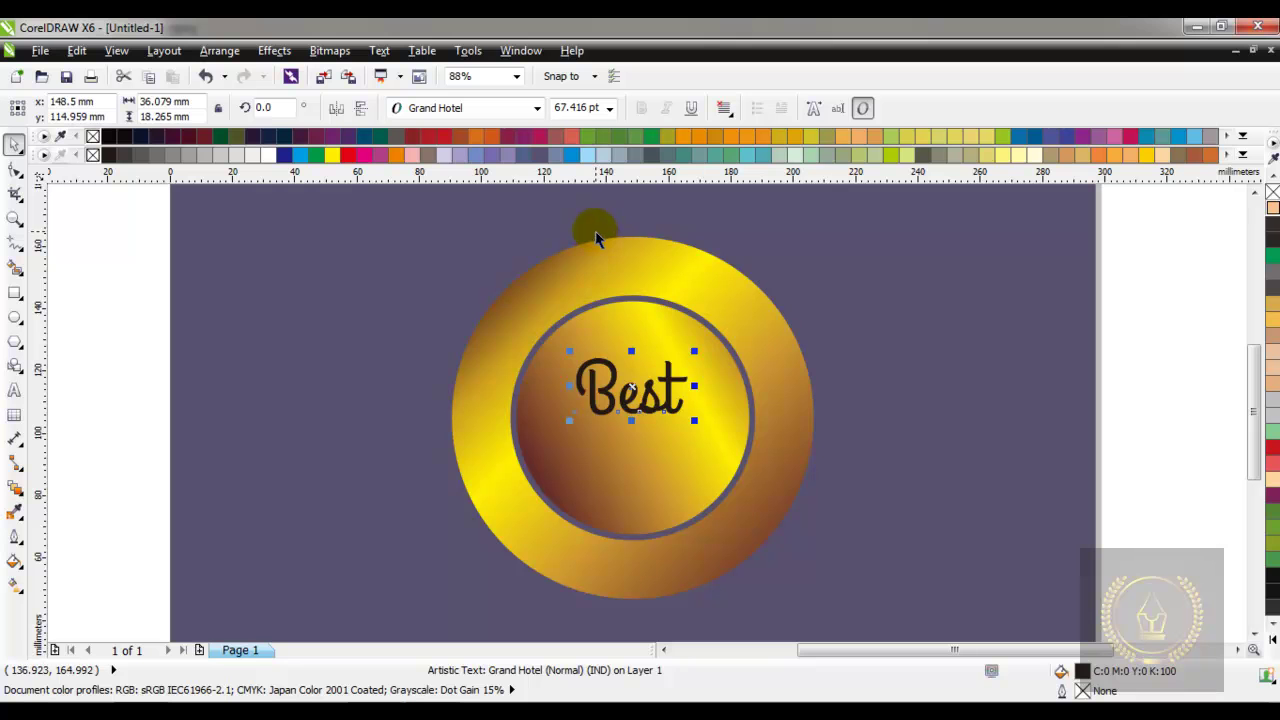
click(541, 157)
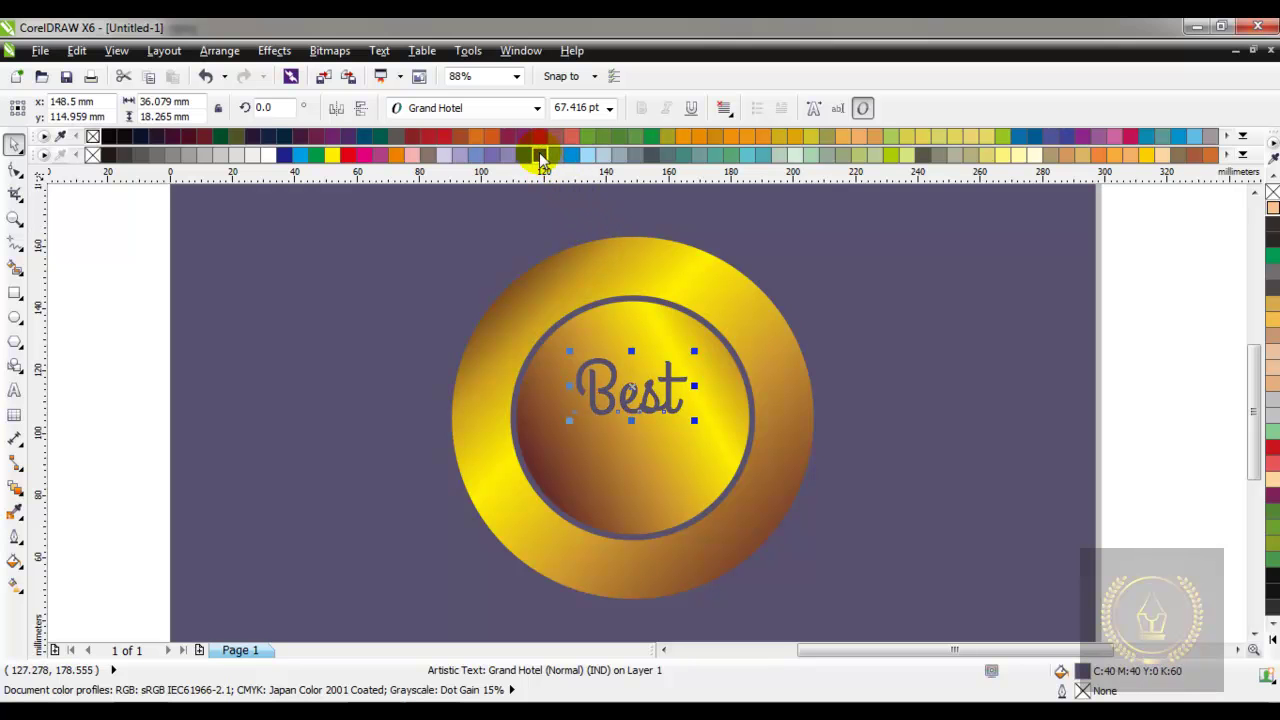
click(408, 335)
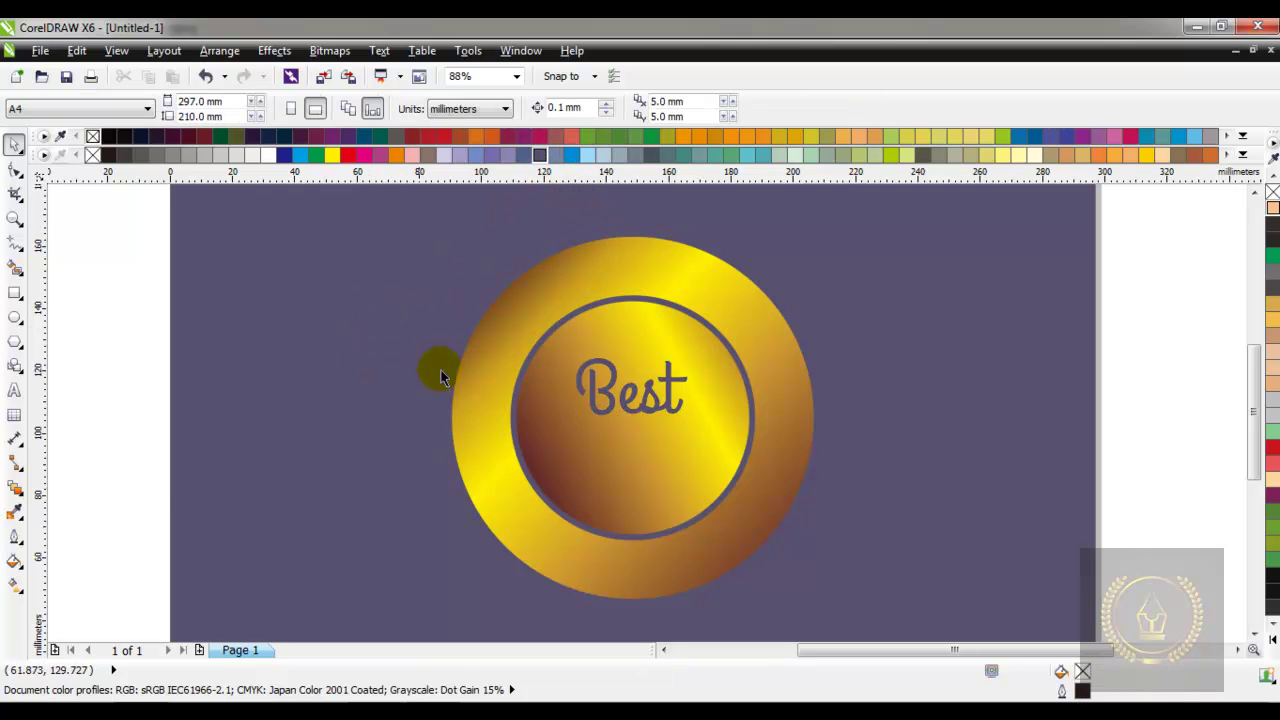
Step: Add bold Arial 'CHOICE' text and move it below 'Best' inside the circle
click(16, 389)
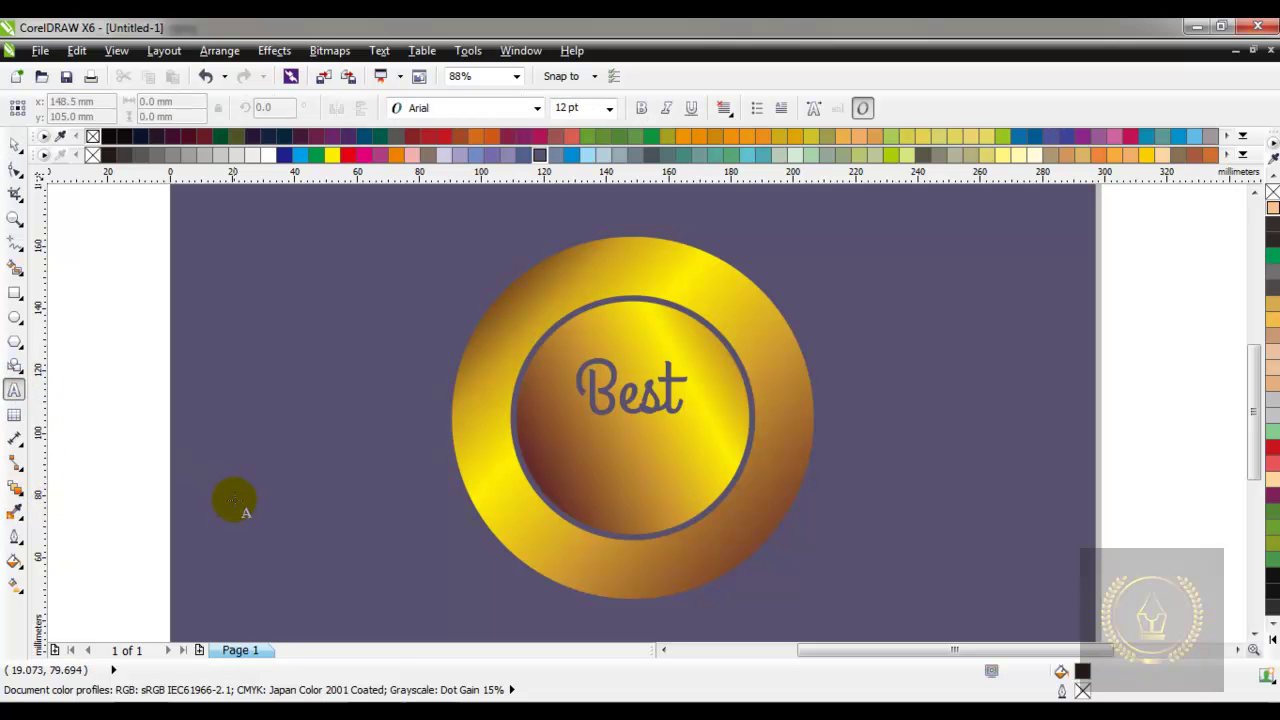
click(346, 507)
click(386, 546)
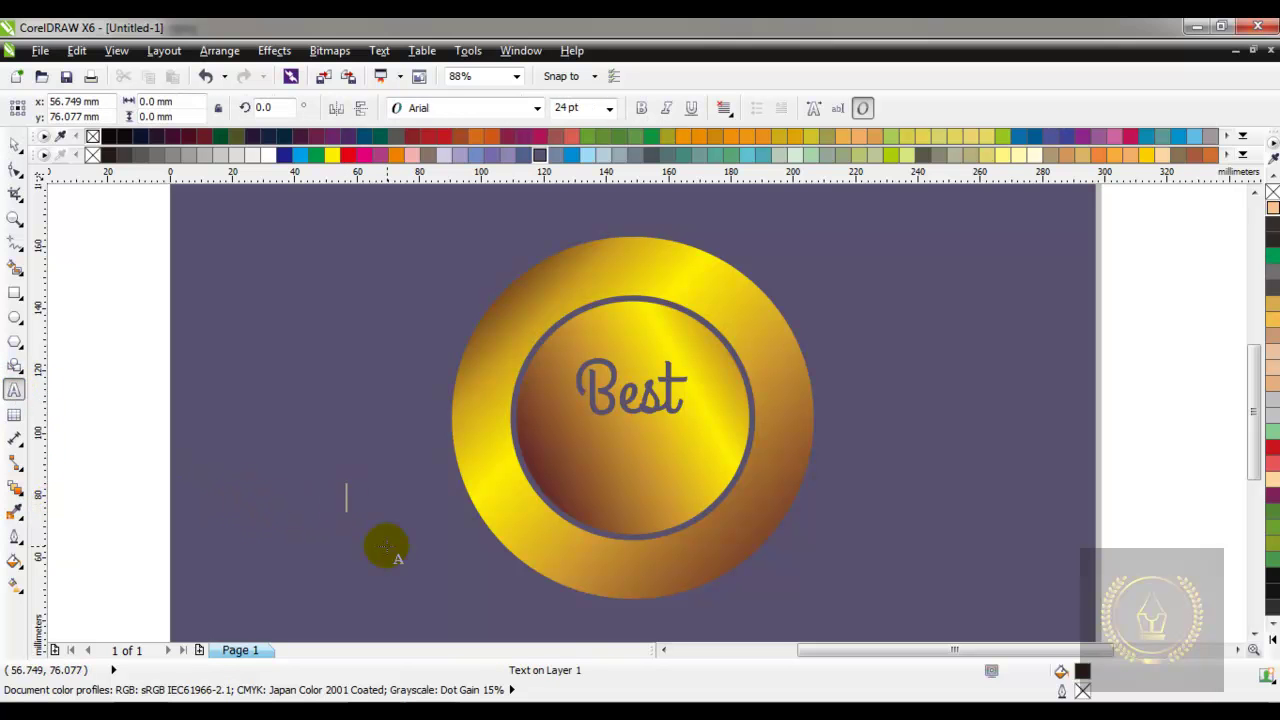
text(CHOISE)
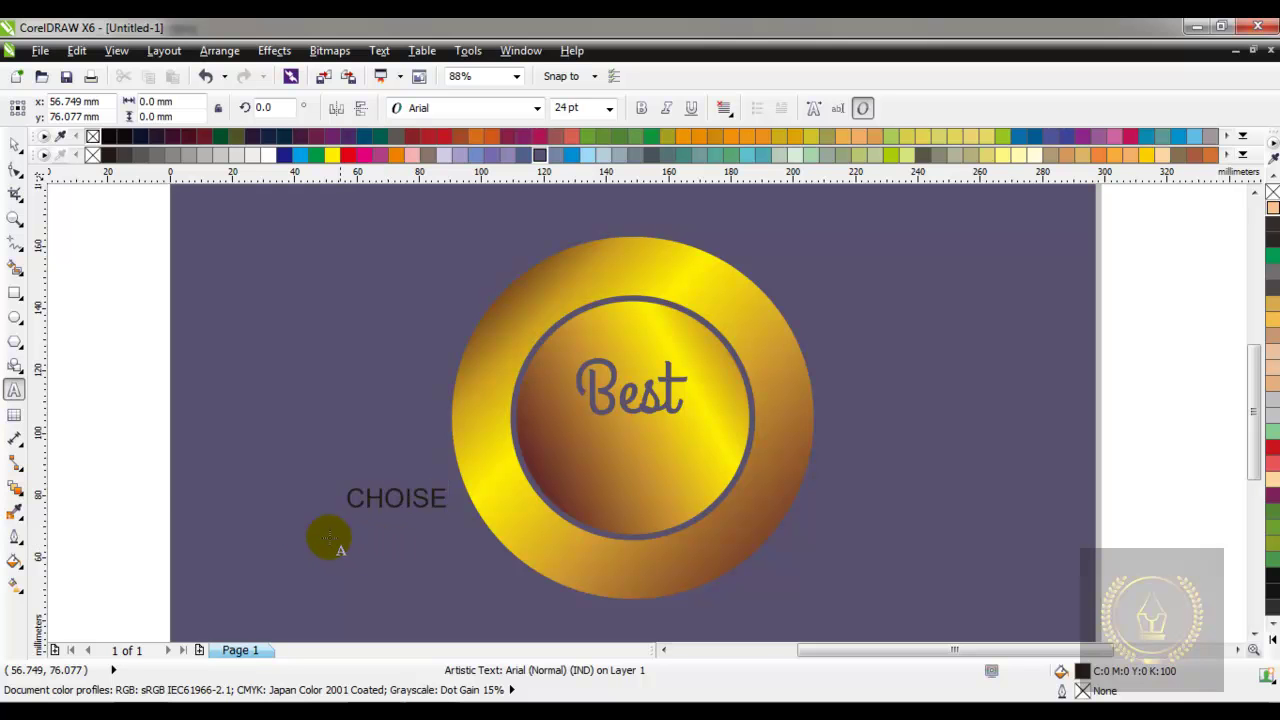
key(Escape)
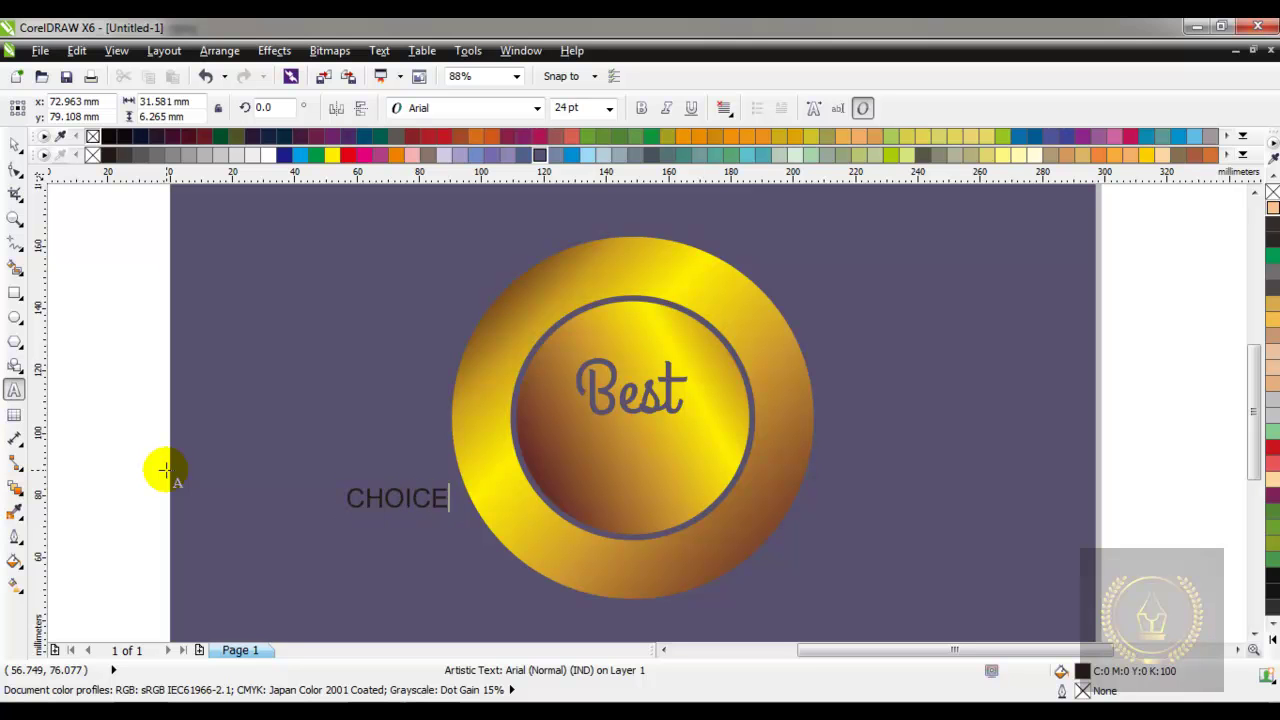
click(14, 143)
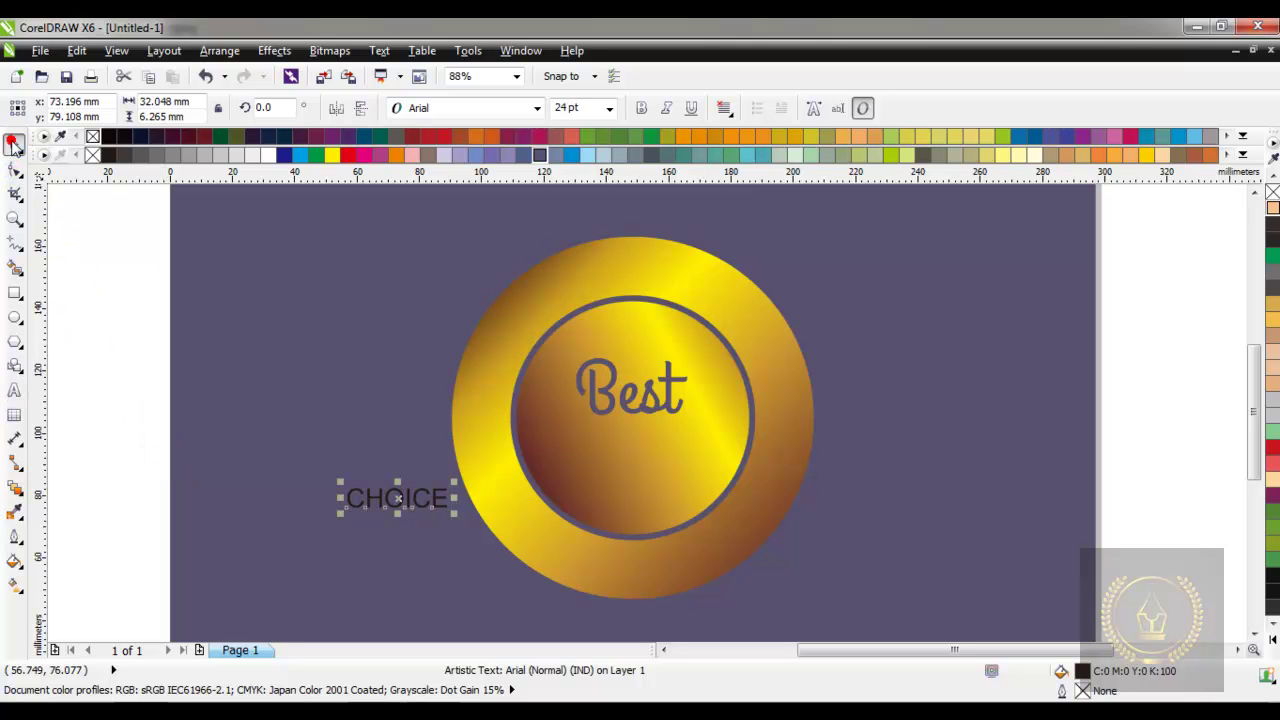
click(643, 108)
drag(413, 497, 594, 443)
Step: Enlarge 'CHOICE' to about 55 pt and narrow it to roughly 42 mm
click(435, 431)
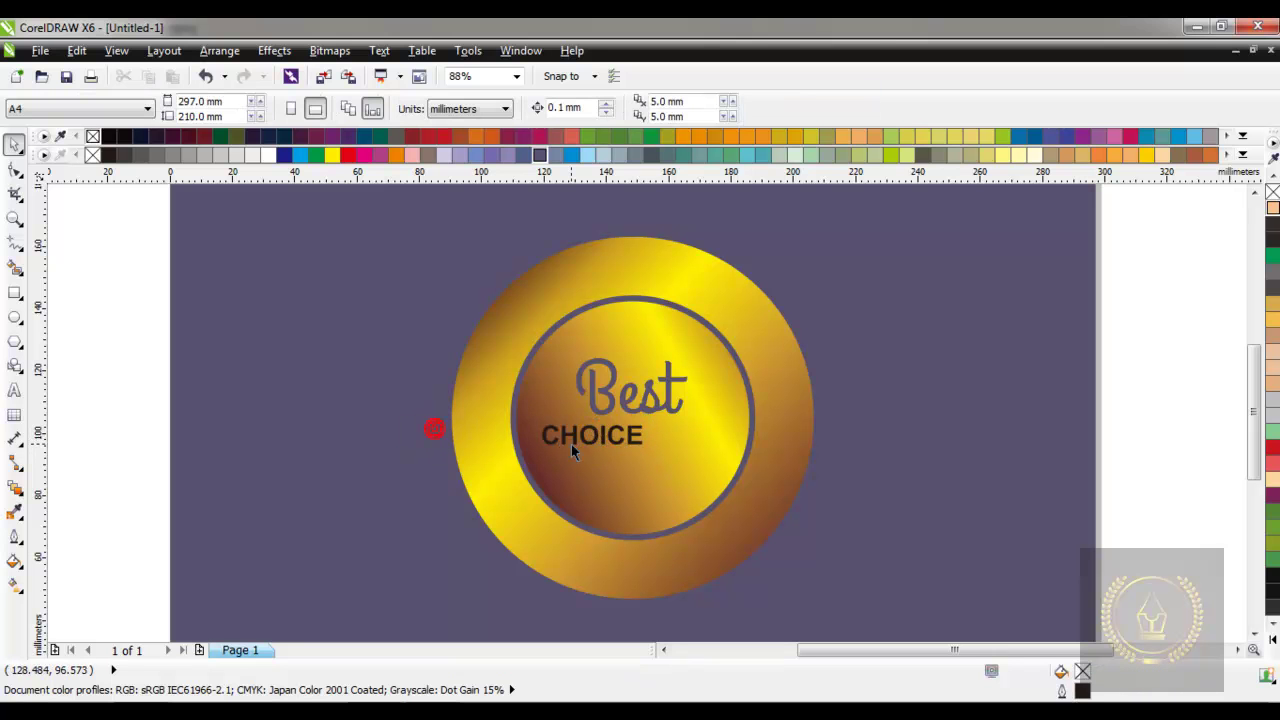
click(590, 440)
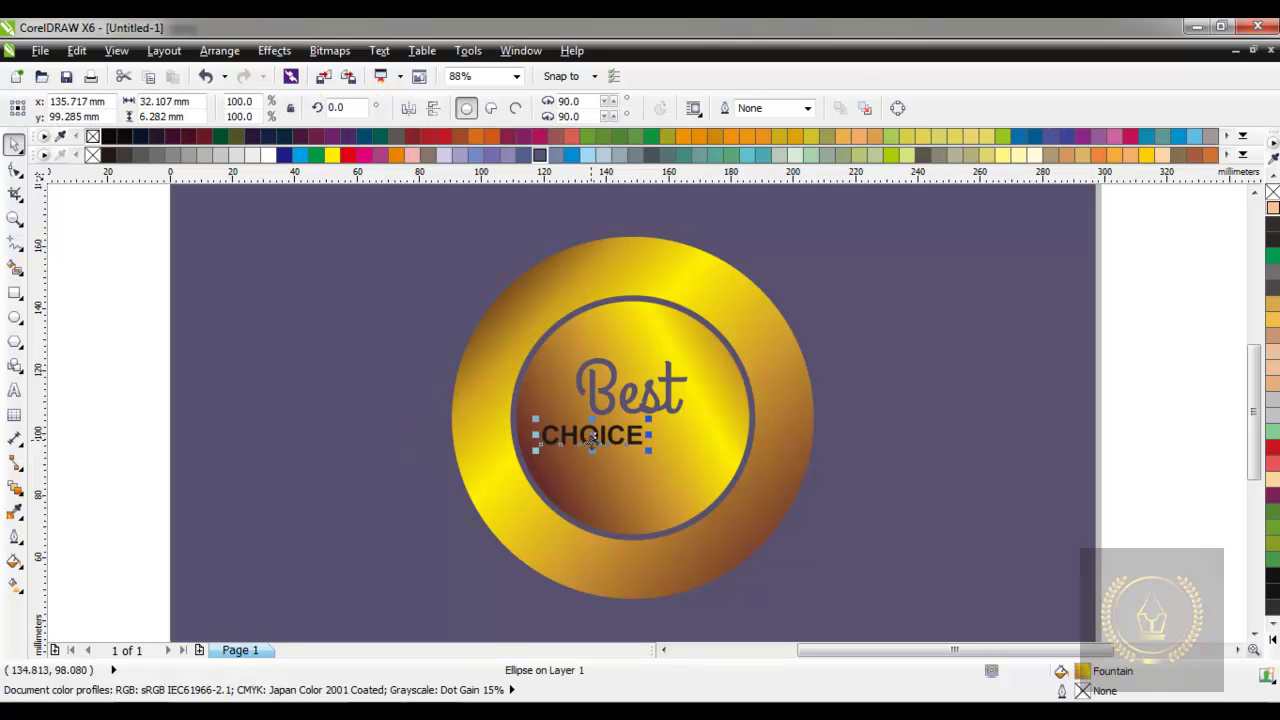
click(592, 447)
drag(648, 449, 743, 491)
mouse_move(741, 445)
mouse_down()
mouse_move(679, 443)
mouse_move(706, 472)
mouse_up()
Step: Centre 'CHOICE' on the circles with Align and Distribute
click(406, 296)
drag(793, 560, 794, 557)
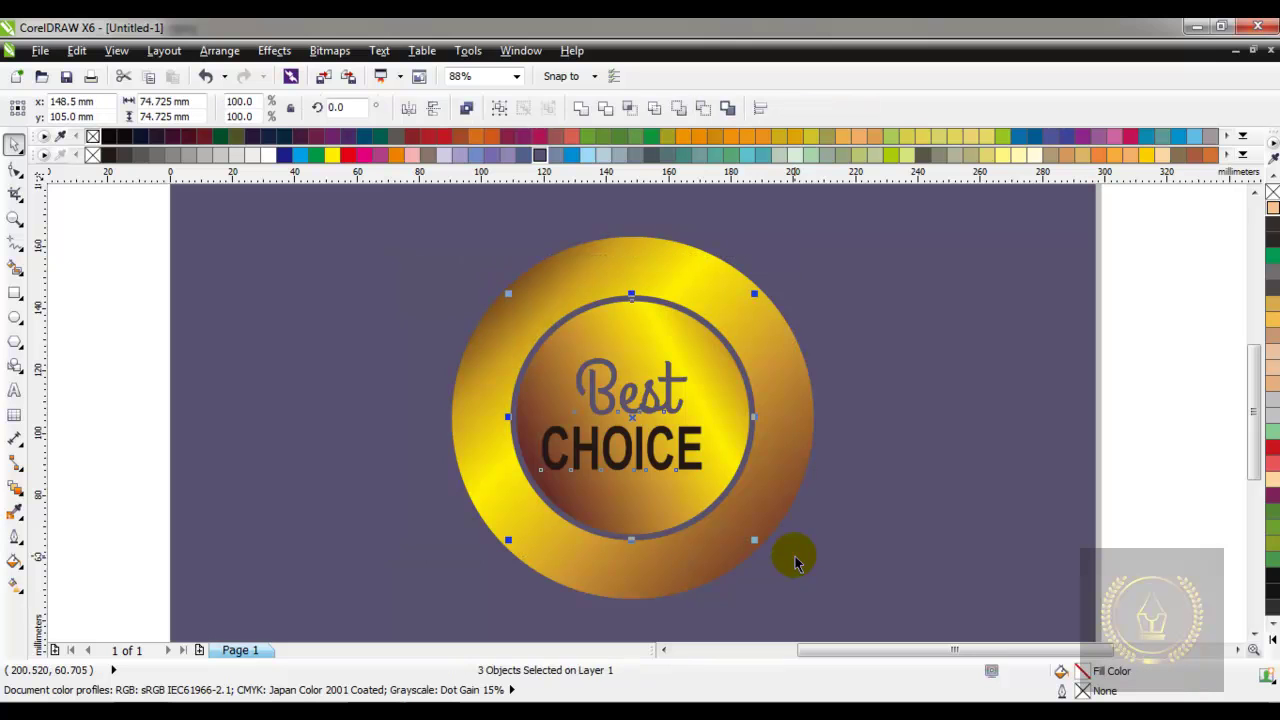
click(222, 51)
mouse_move(274, 121)
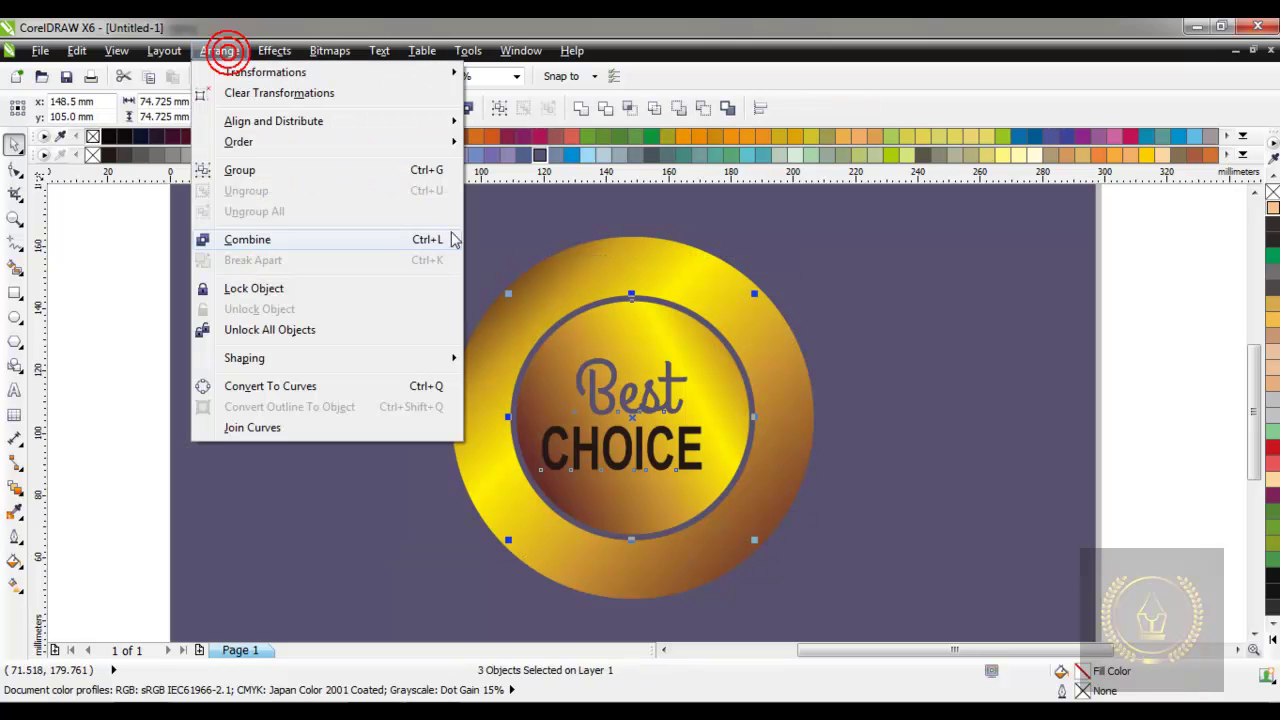
click(670, 227)
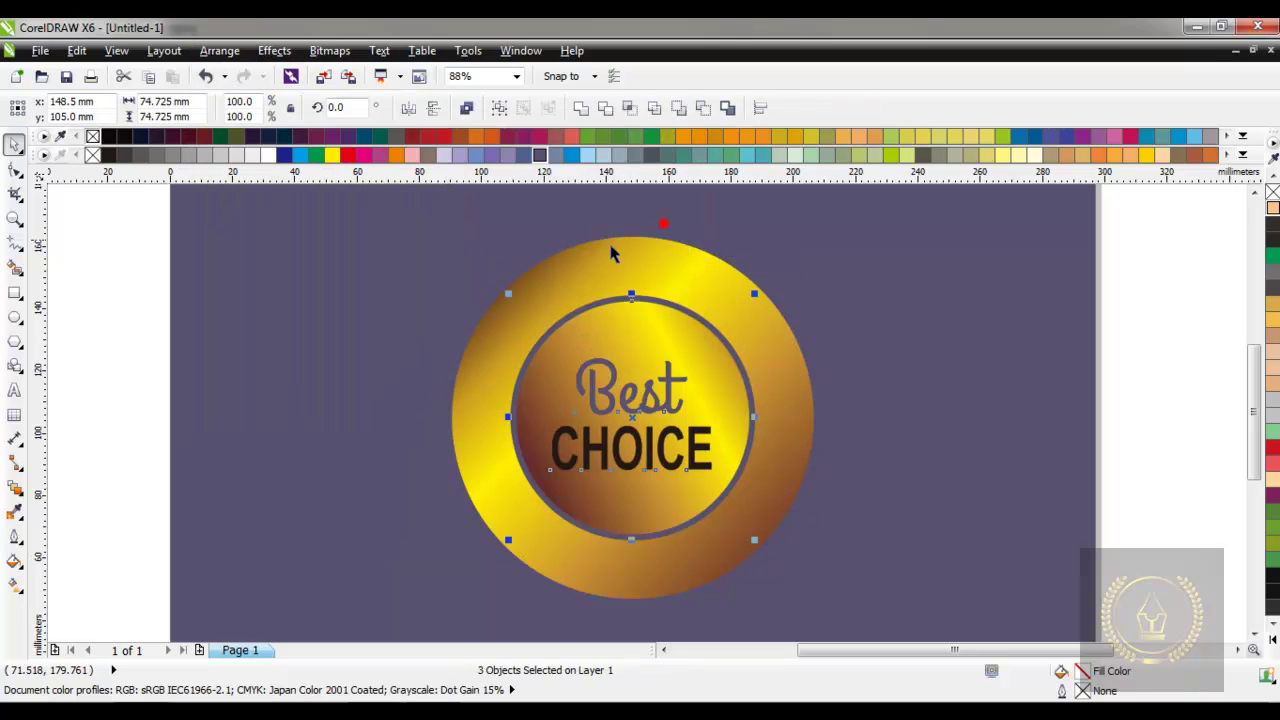
Step: Recolour 'CHOICE' the same dark purple-grey as 'Best'
click(420, 274)
click(607, 459)
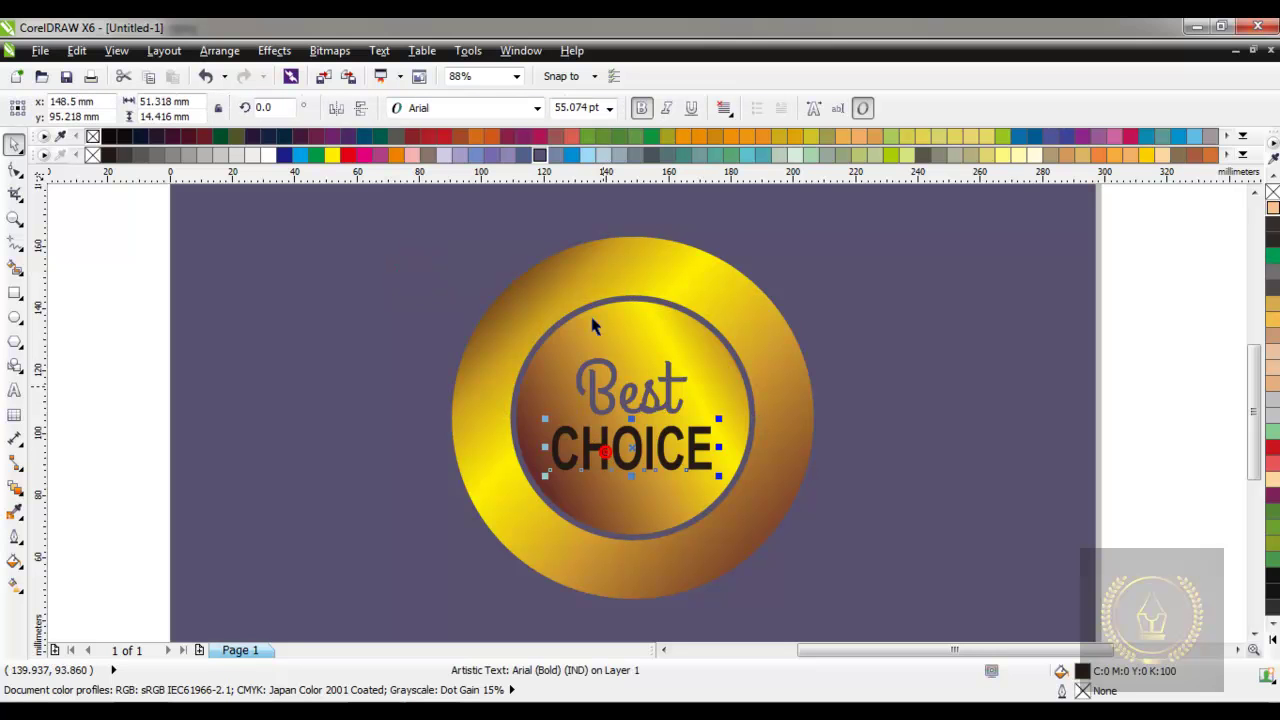
click(540, 157)
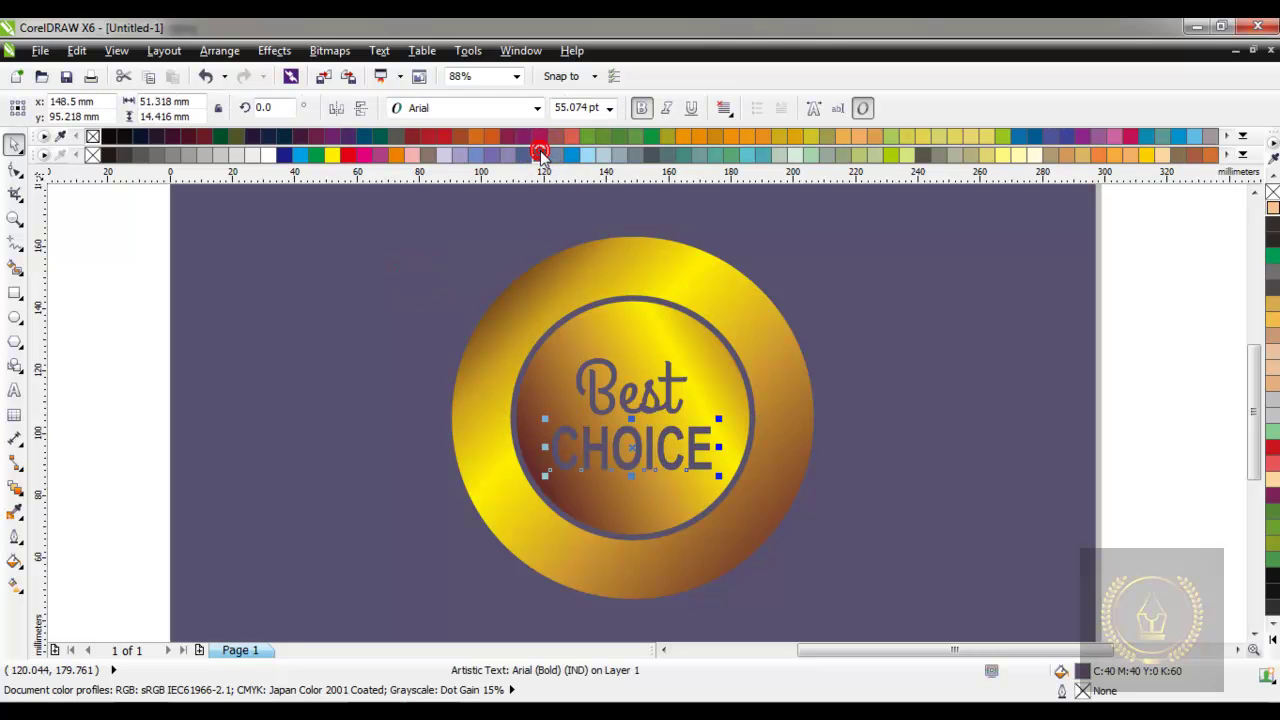
click(449, 270)
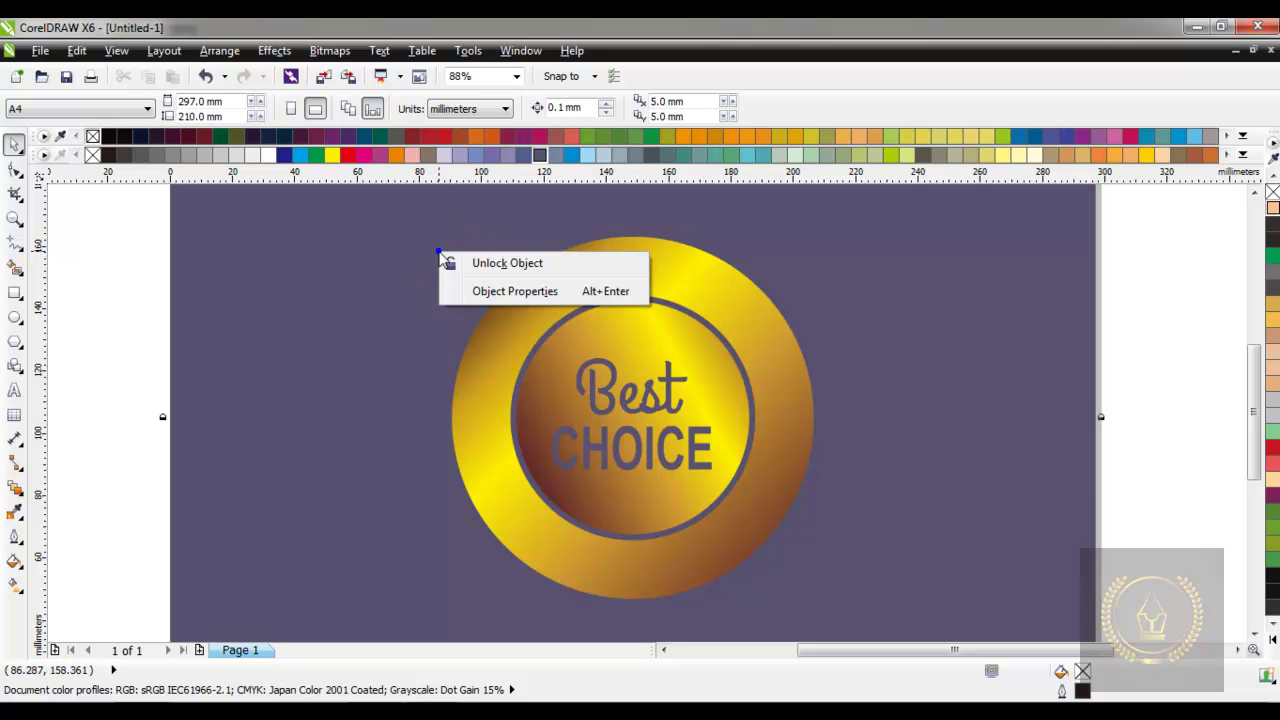
Step: Unlock the background and darken it to C:84 M:84 Y:59 K:34
right_click(440, 258)
click(462, 262)
click(540, 157)
click(540, 157)
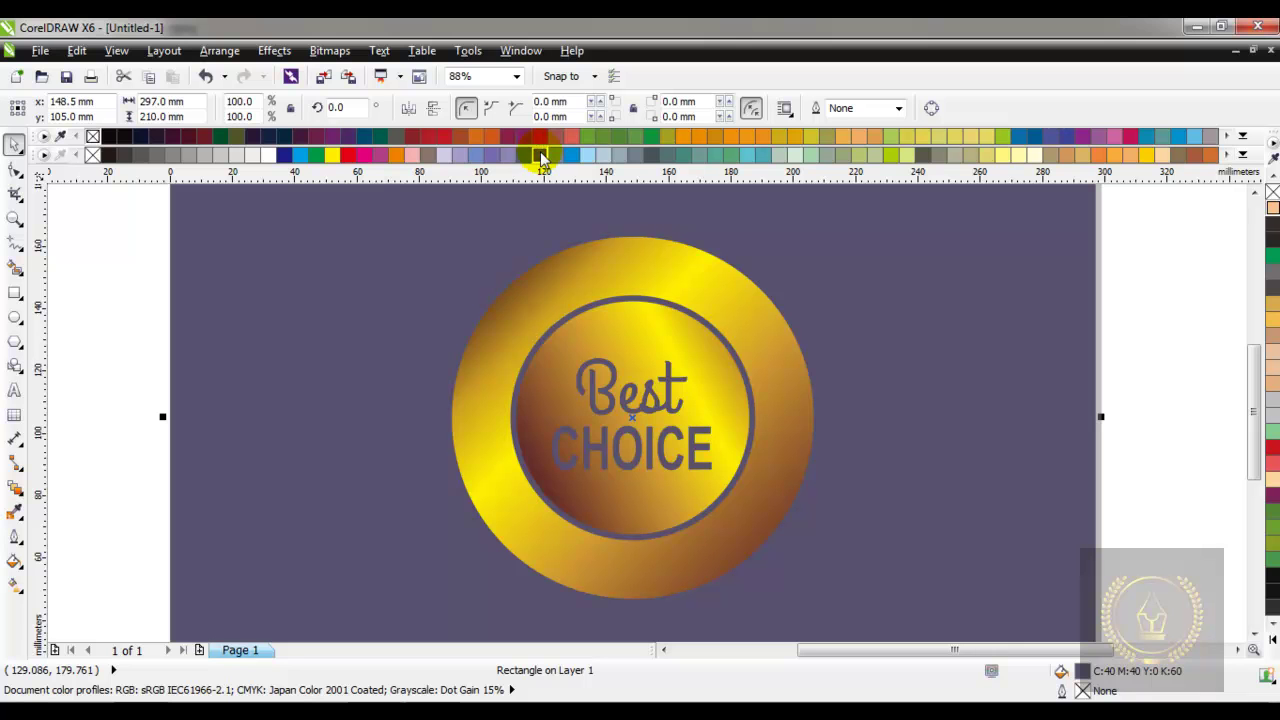
mouse_move(540, 160)
mouse_down()
mouse_move(616, 210)
mouse_move(623, 195)
mouse_up()
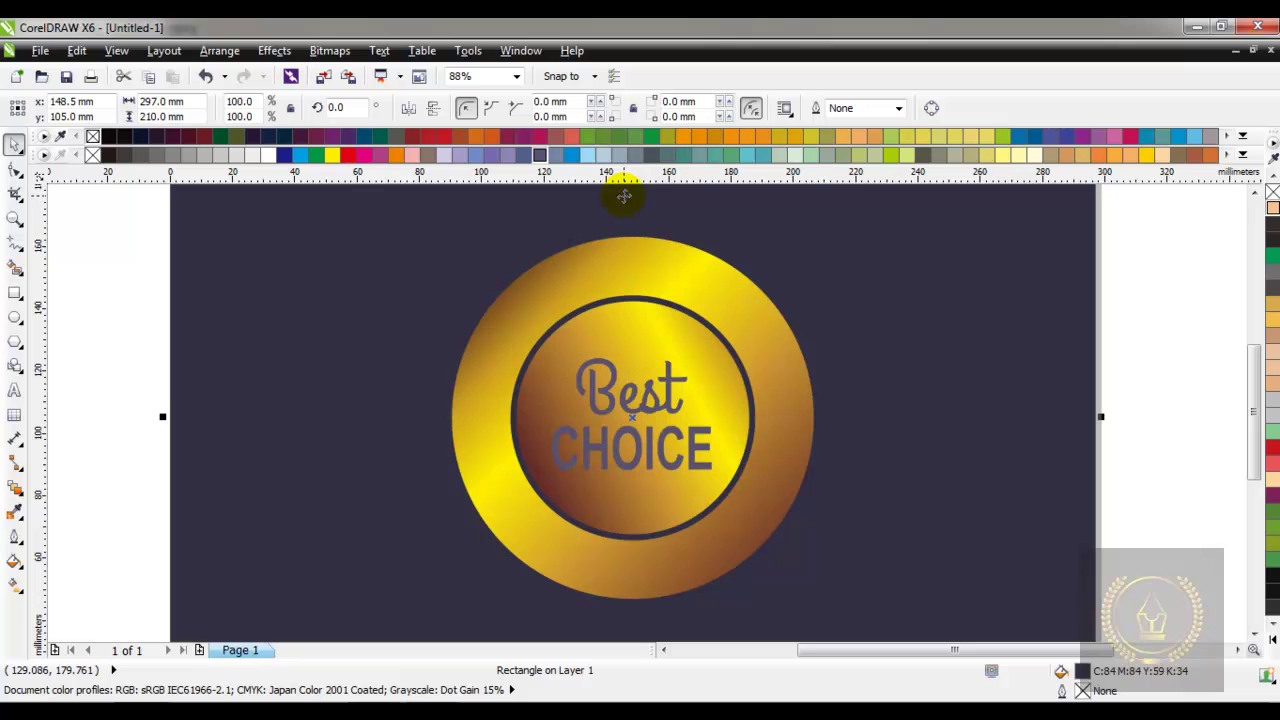
Step: Give 'Best' and 'CHOICE' the same deep purple shade
click(672, 390)
shift+click(679, 470)
drag(540, 157, 623, 199)
Step: Lock the background rectangle again
click(458, 252)
right_click(458, 250)
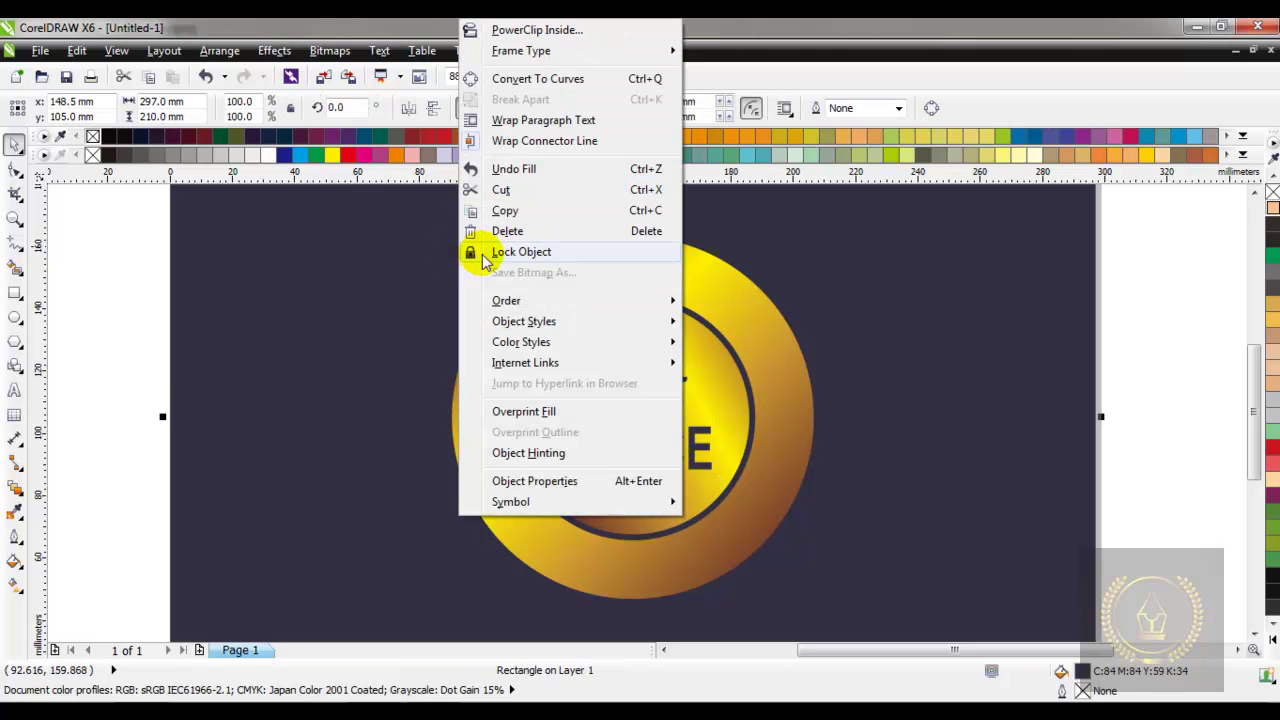
click(505, 250)
click(145, 302)
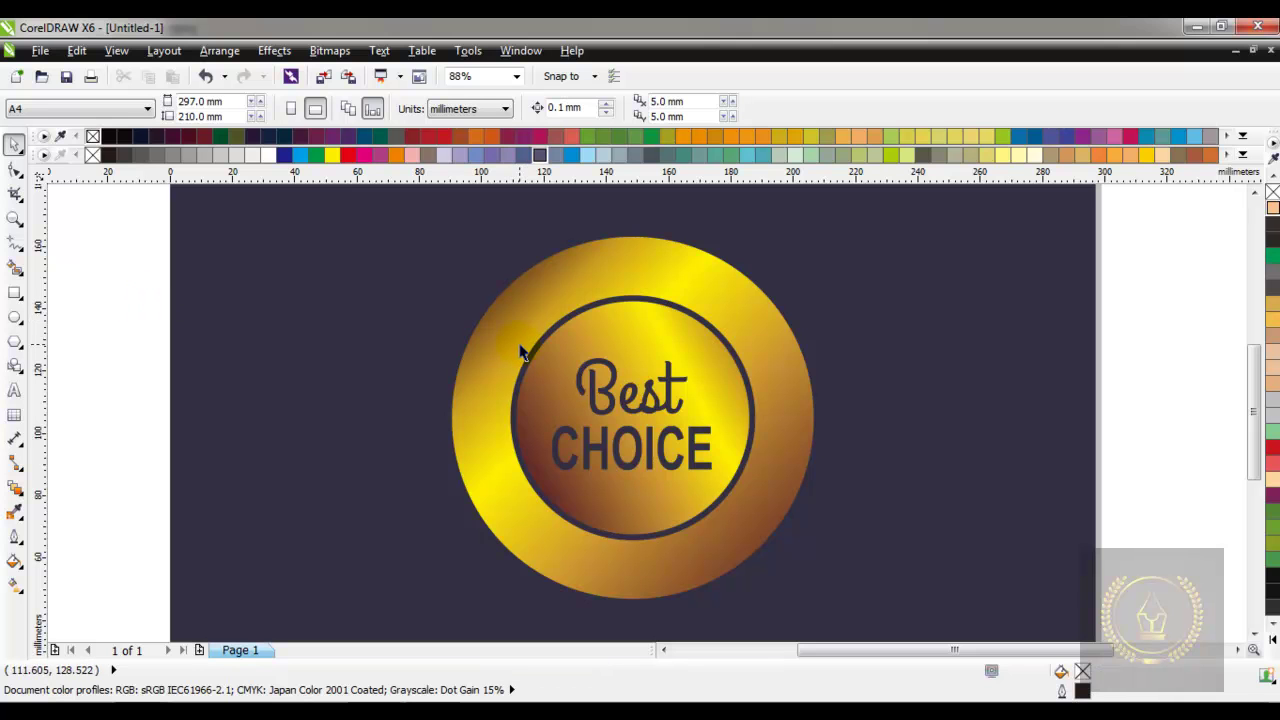
Step: Draw a wide ellipse across the badge top and tilt it diagonally to about 38°
click(15, 316)
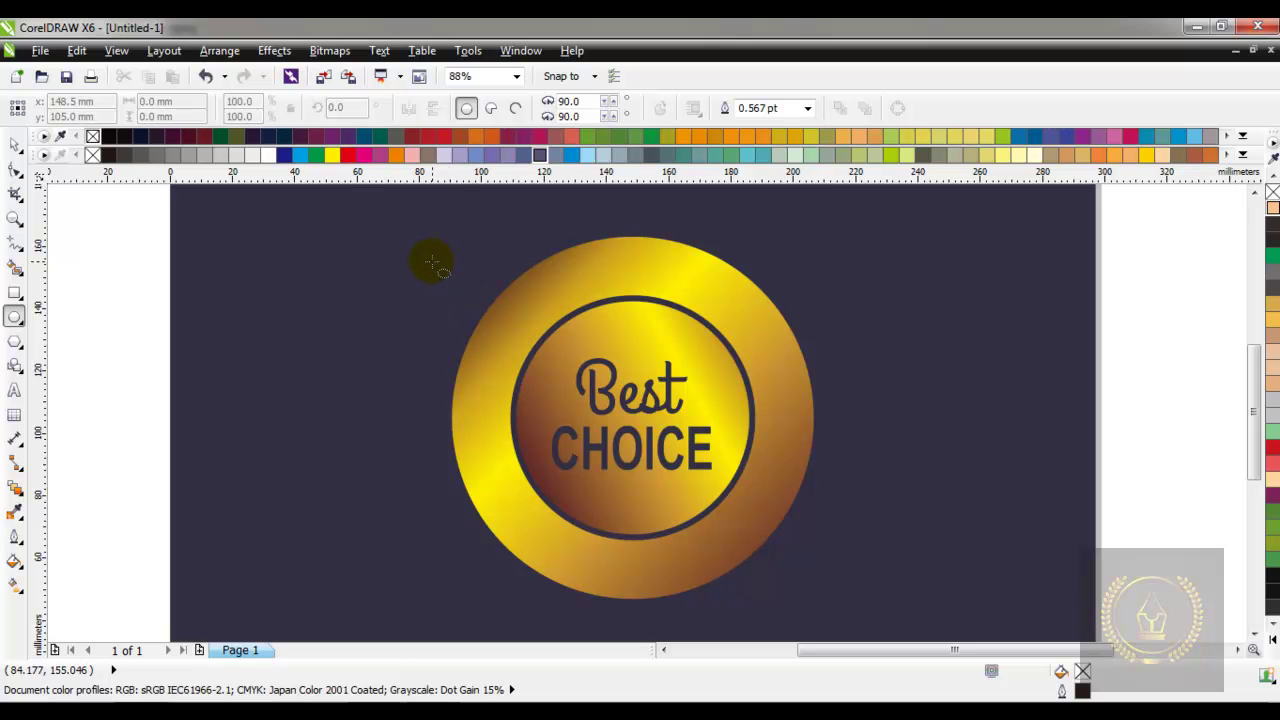
drag(383, 264, 908, 371)
key(space)
click(691, 302)
drag(376, 371, 405, 477)
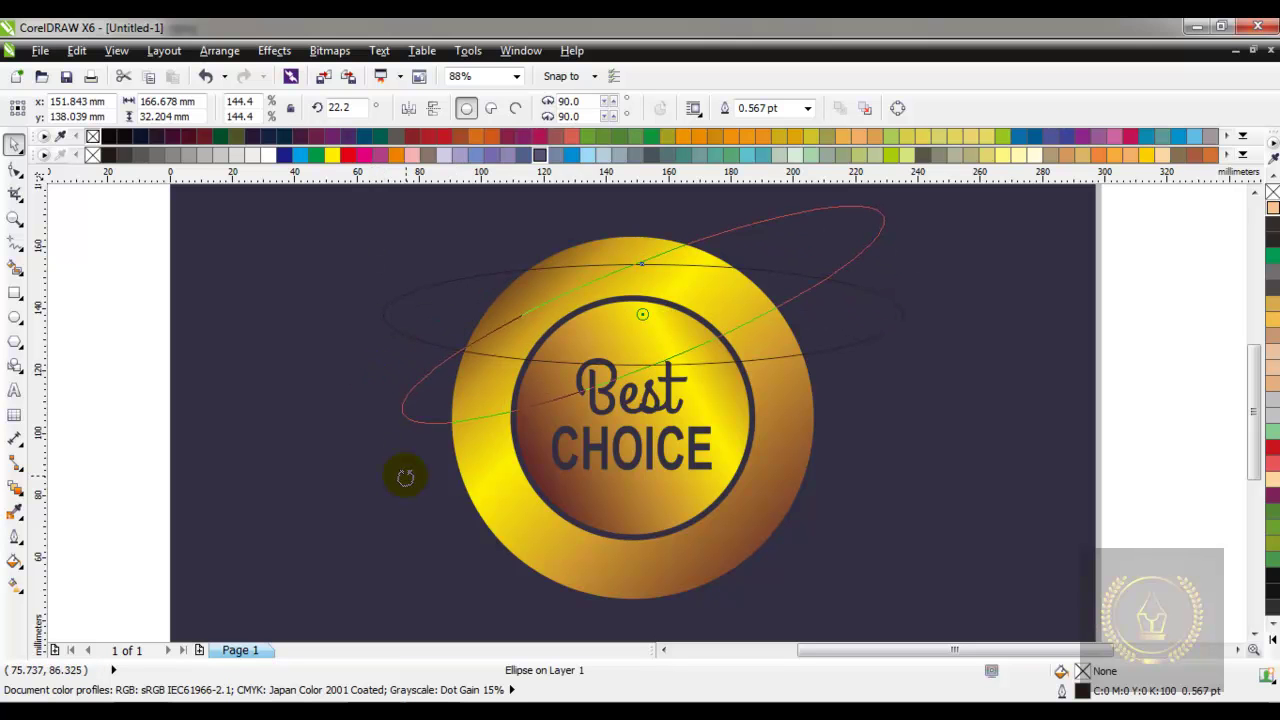
click(306, 403)
click(628, 328)
drag(628, 327, 603, 349)
click(598, 347)
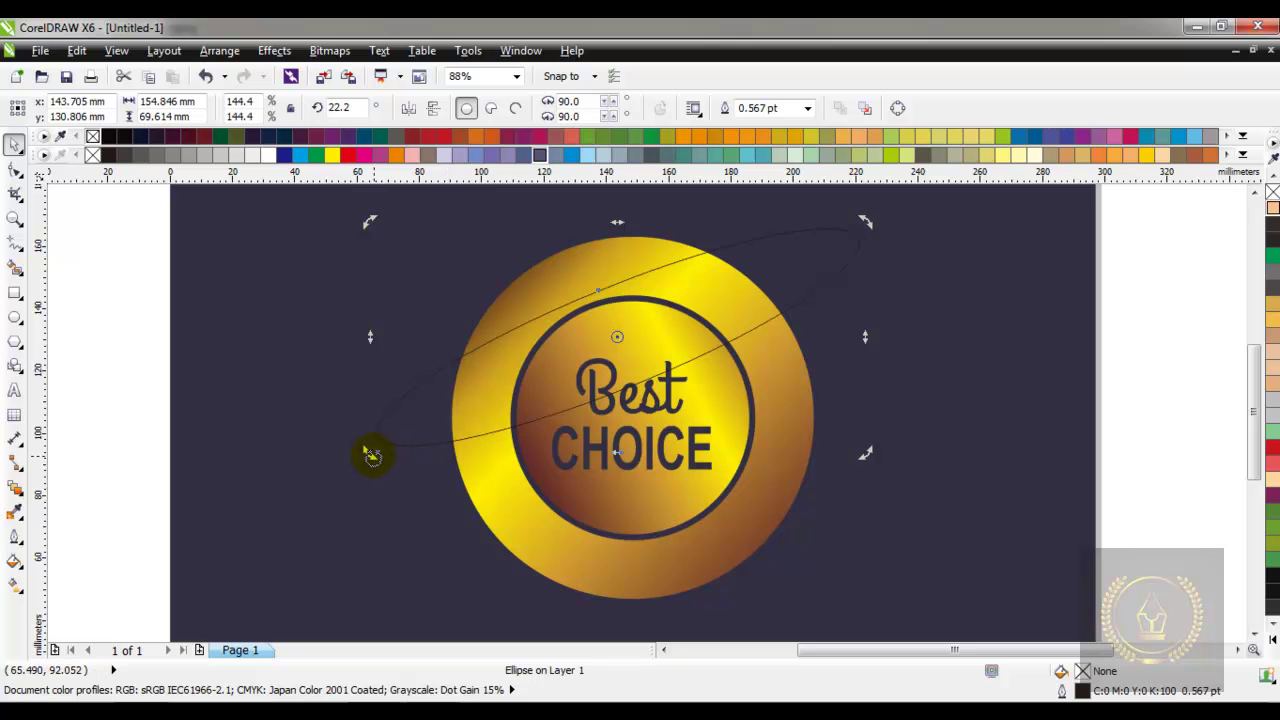
drag(372, 456, 407, 518)
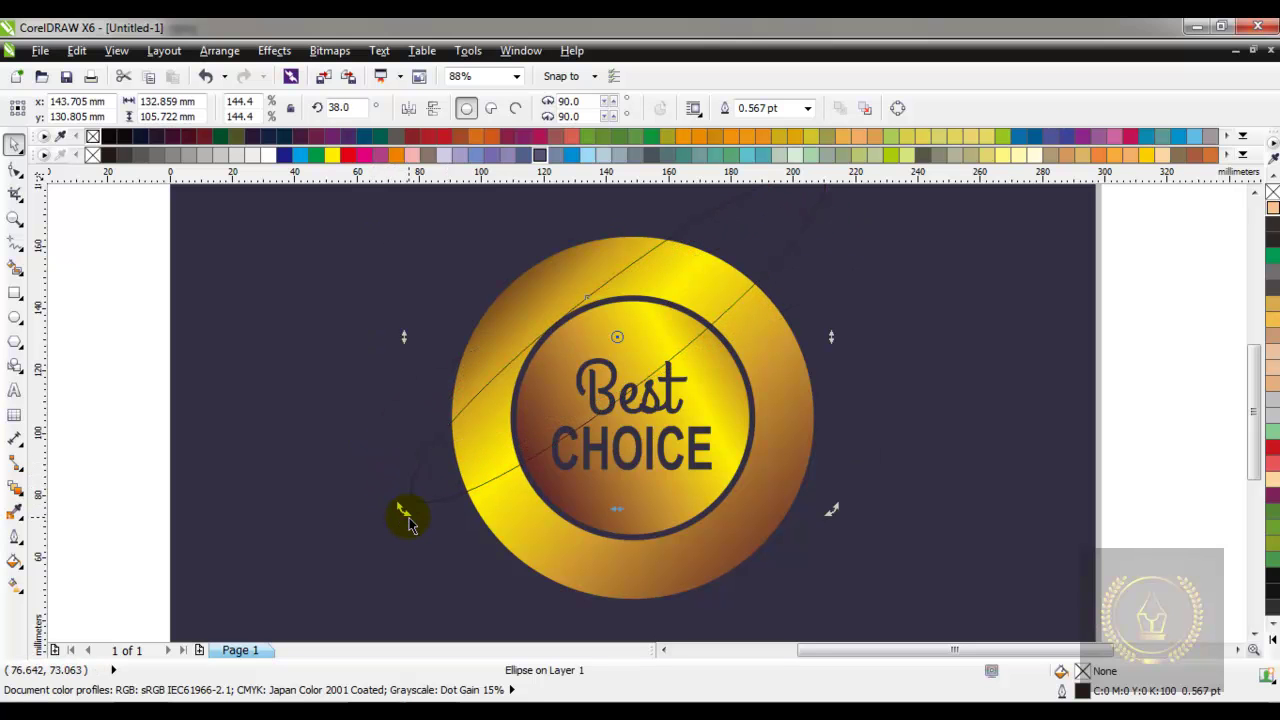
click(303, 471)
Step: Intersect the tilted ellipse with the inner circle and move the ellipse aside
click(545, 400)
shift+click(645, 520)
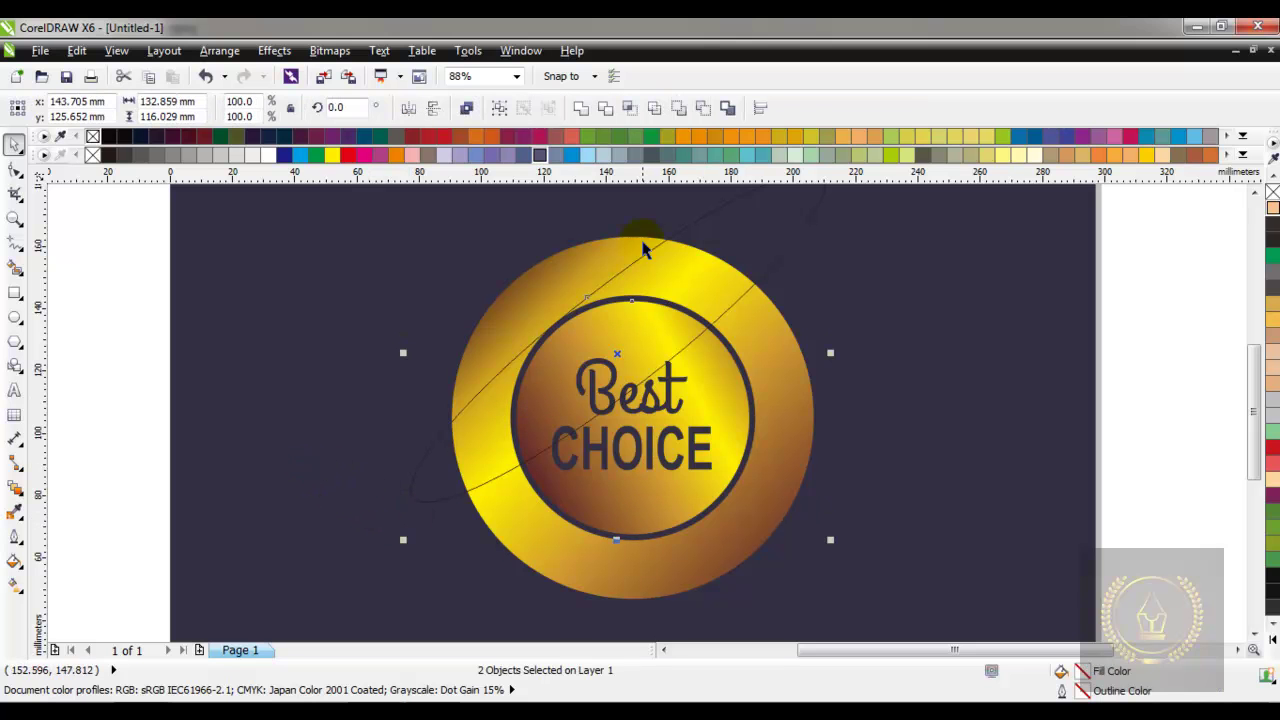
click(634, 107)
click(451, 240)
drag(486, 410, 354, 411)
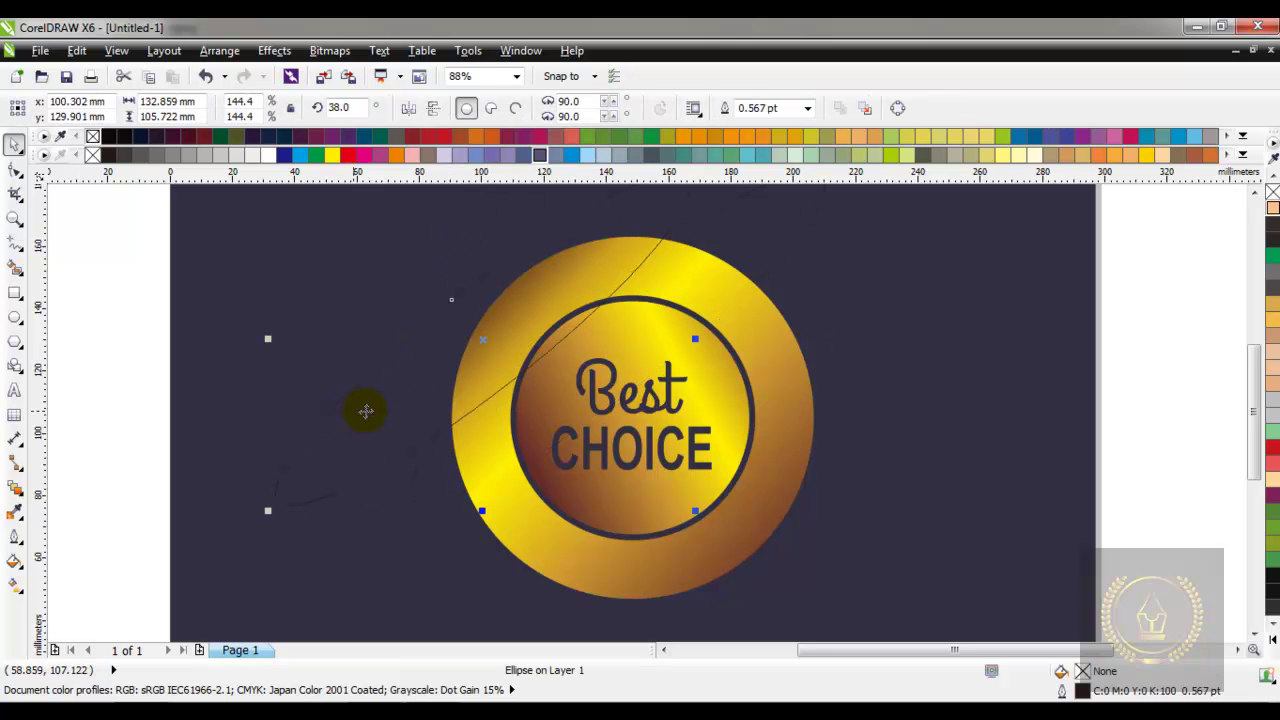
click(630, 333)
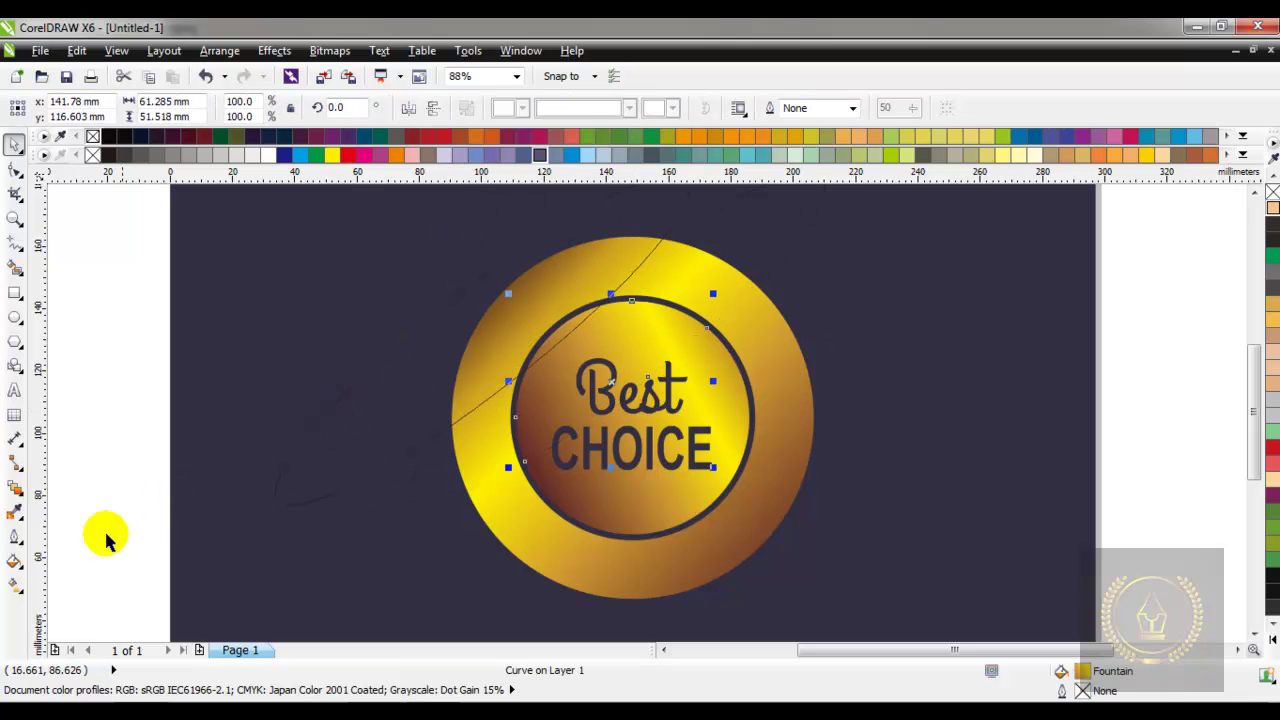
Step: Angle the intersect piece's linear gradient to 307.4° with 9% edge pad, brown lower left to yellow above
click(16, 584)
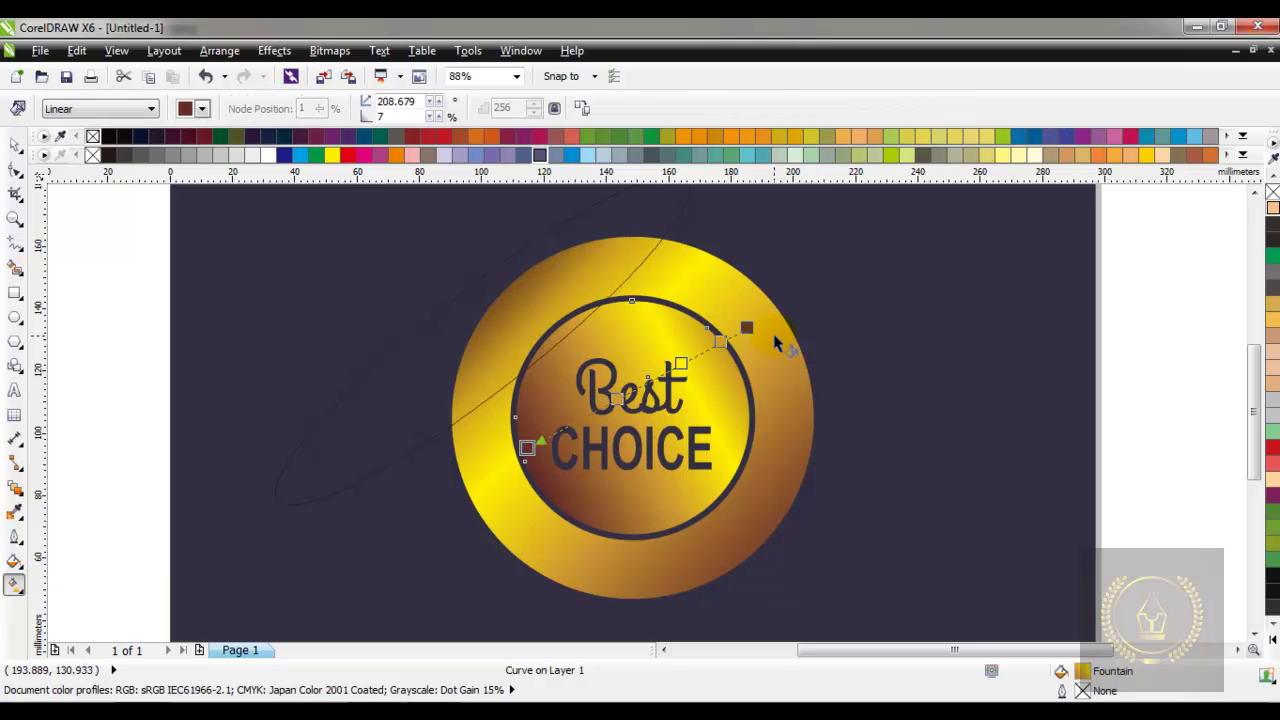
drag(747, 327, 557, 308)
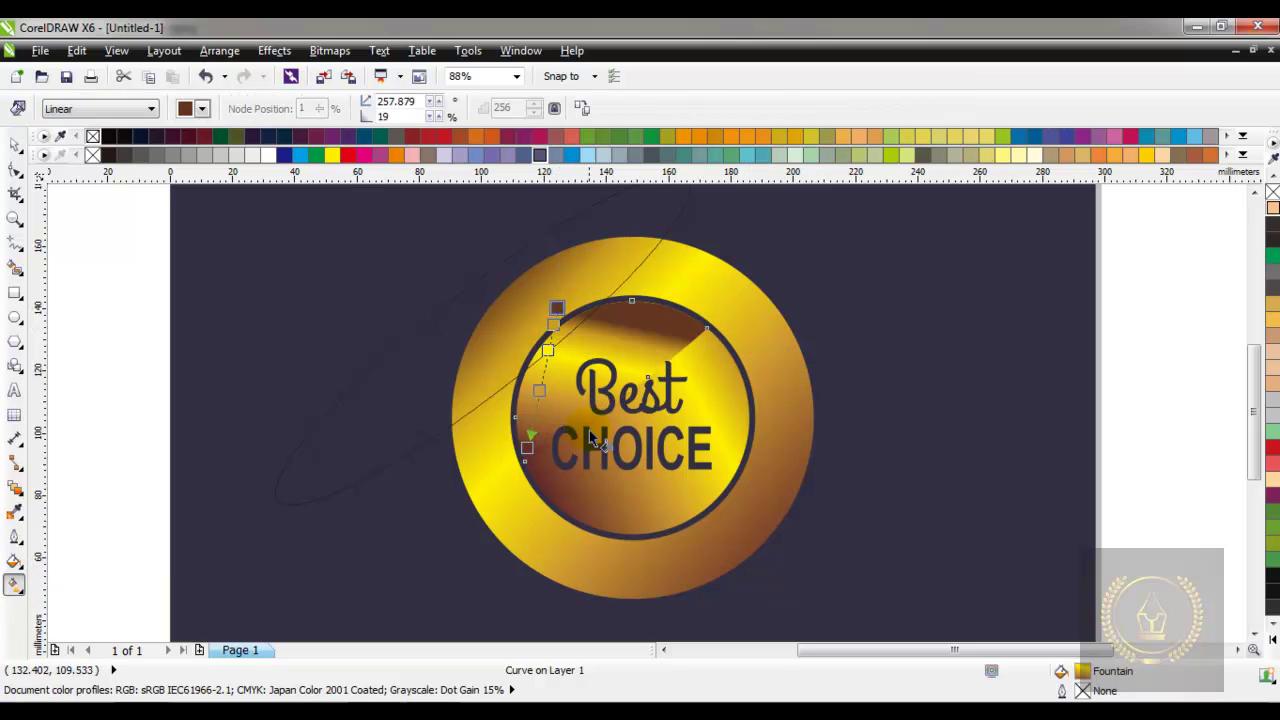
drag(527, 447, 677, 468)
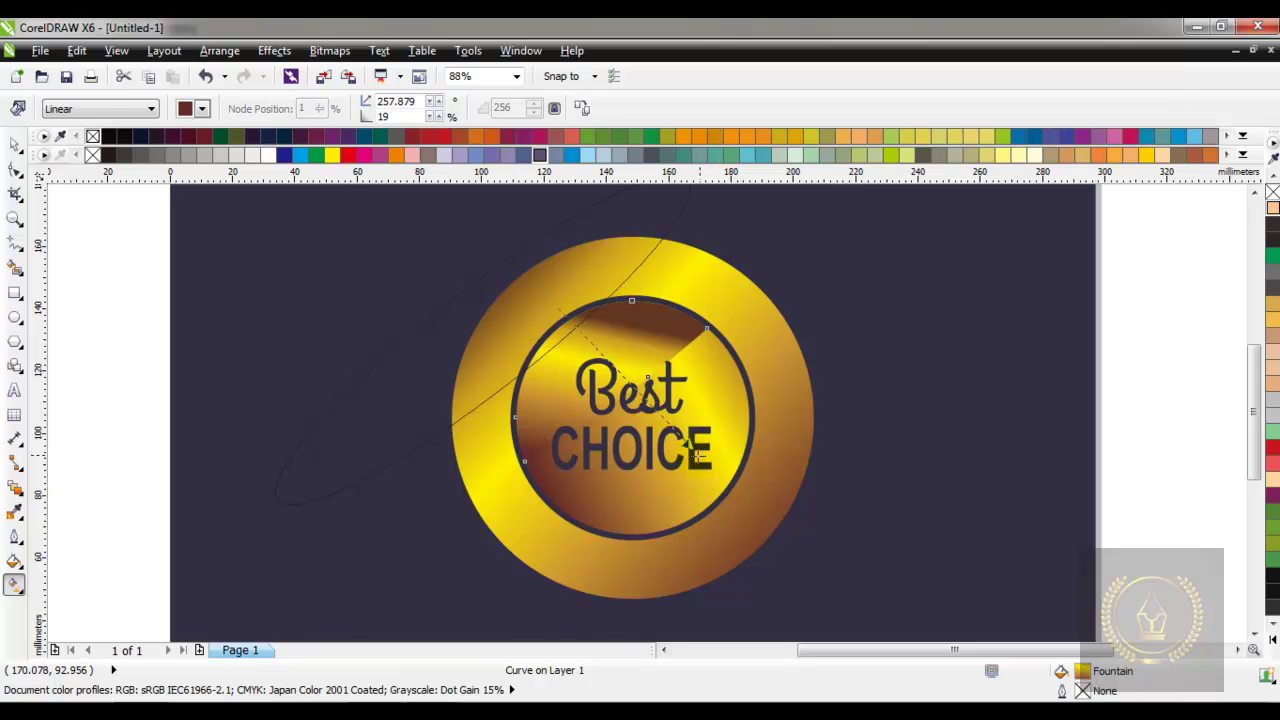
drag(552, 298, 526, 270)
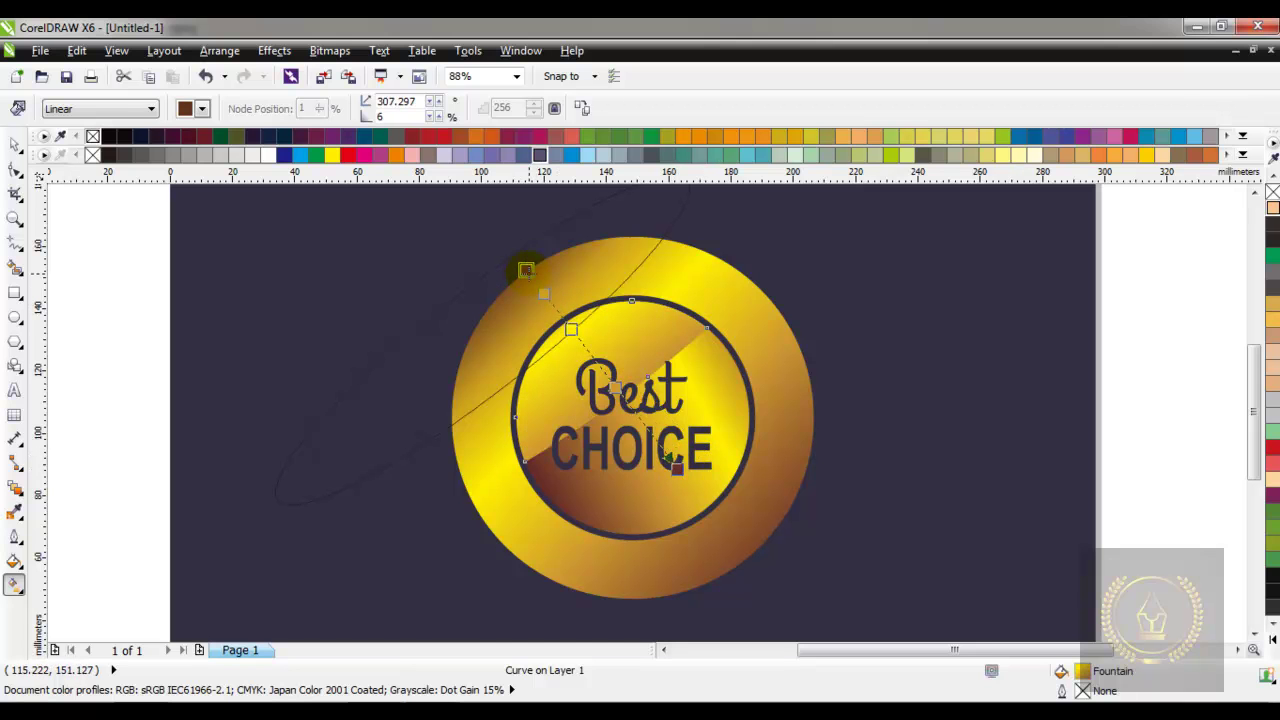
drag(526, 270, 541, 287)
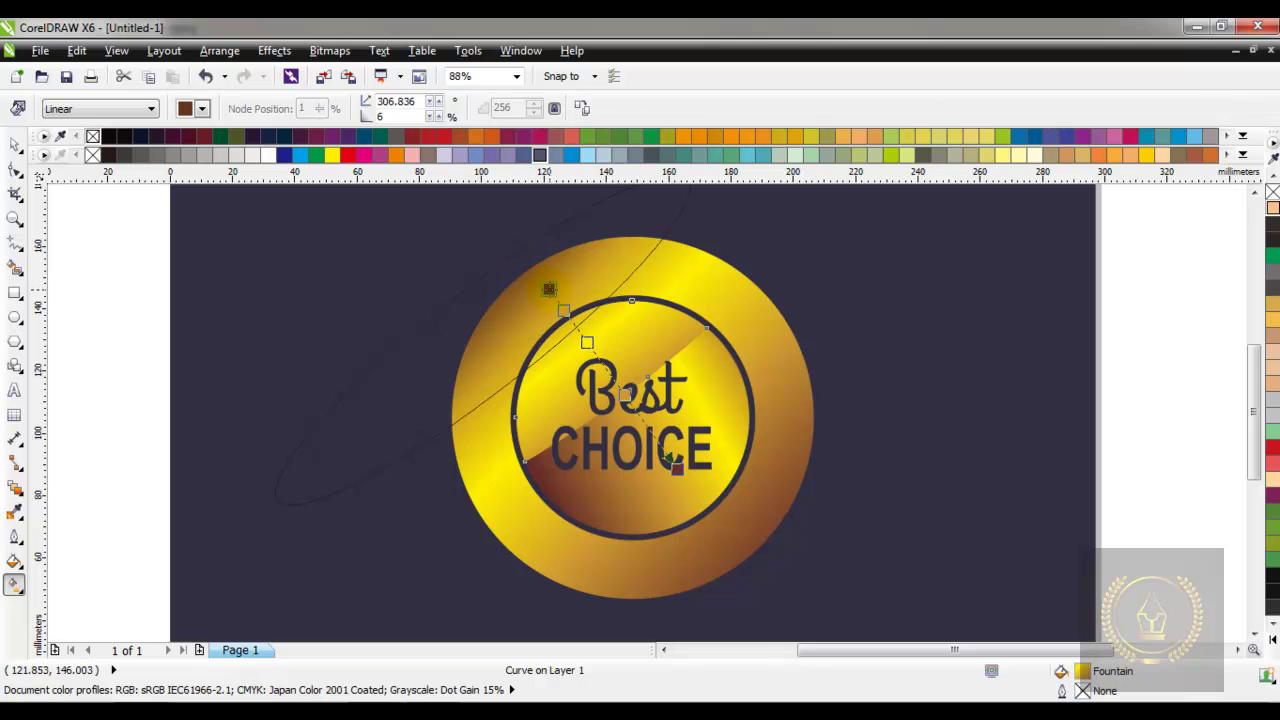
drag(541, 287, 550, 302)
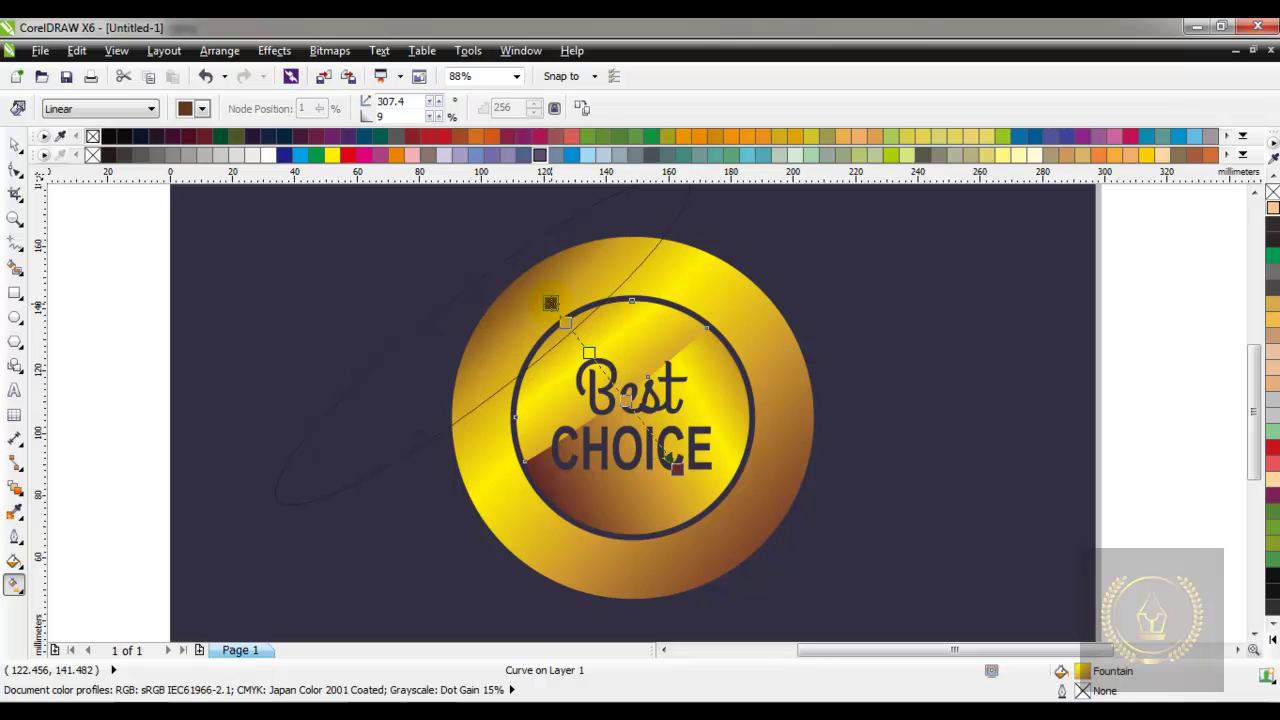
key(space)
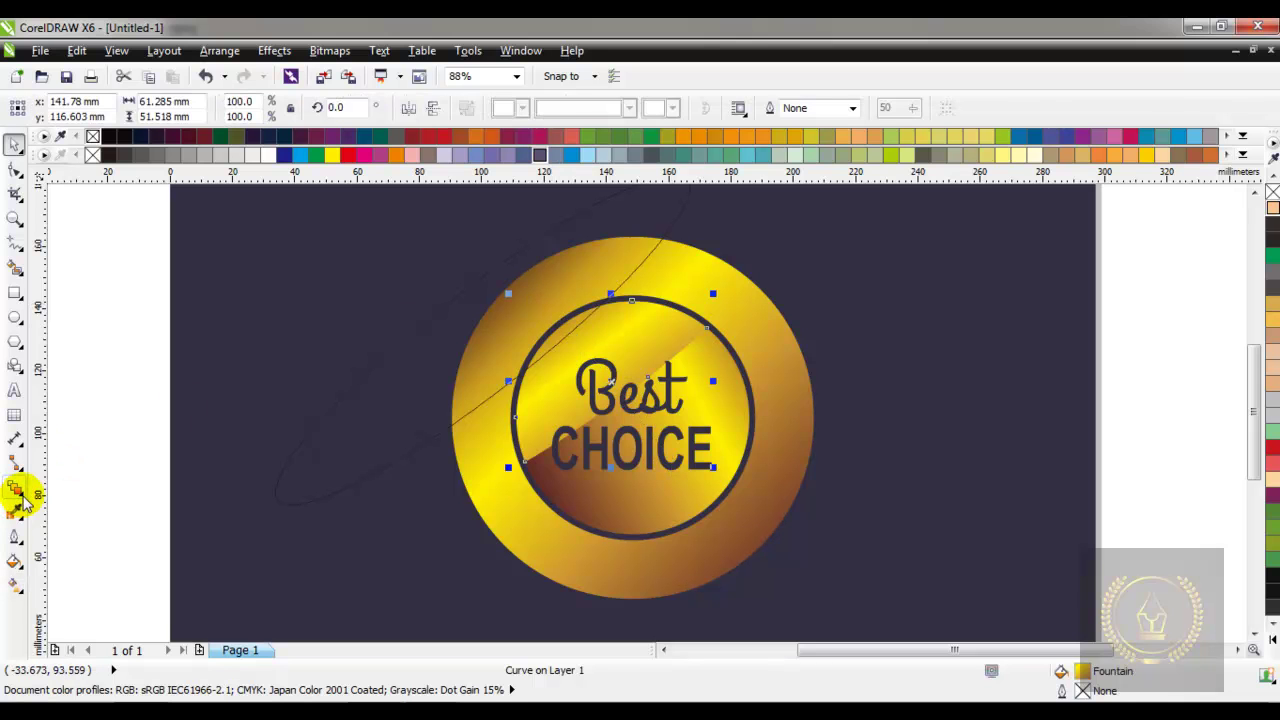
Step: Apply a diagonal linear transparency to the highlight piece
click(16, 488)
click(95, 610)
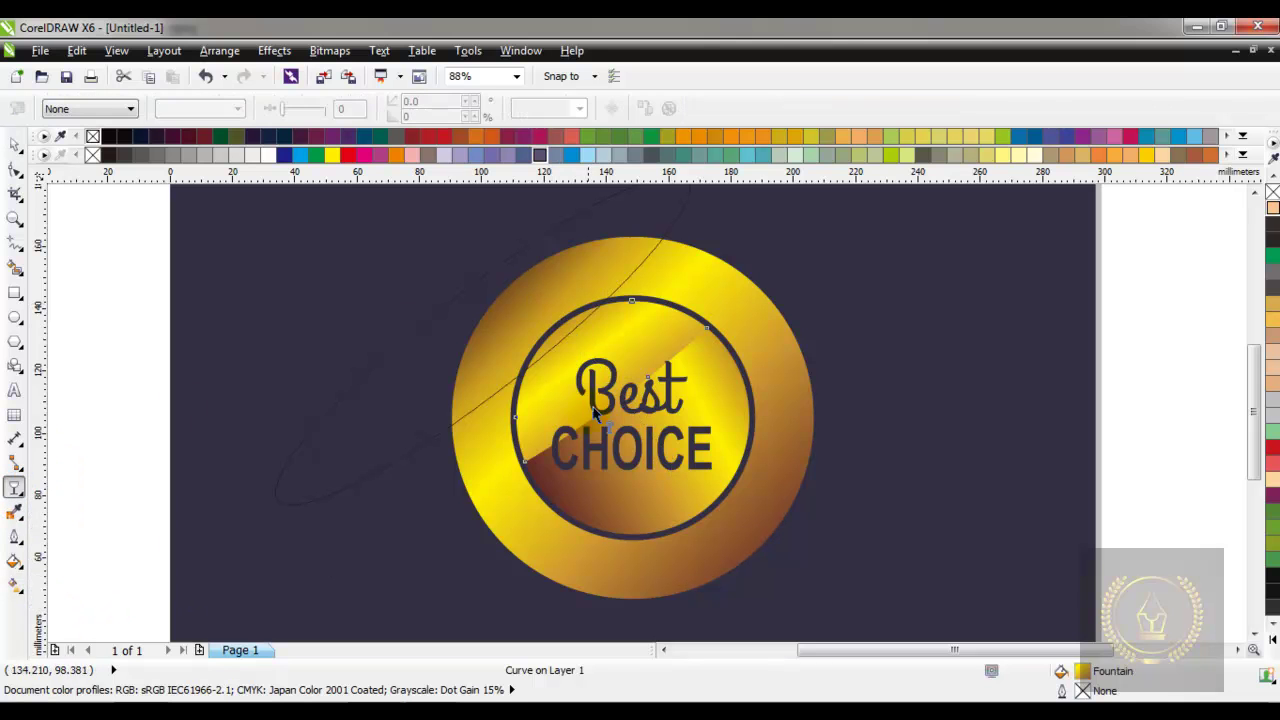
drag(525, 298, 638, 410)
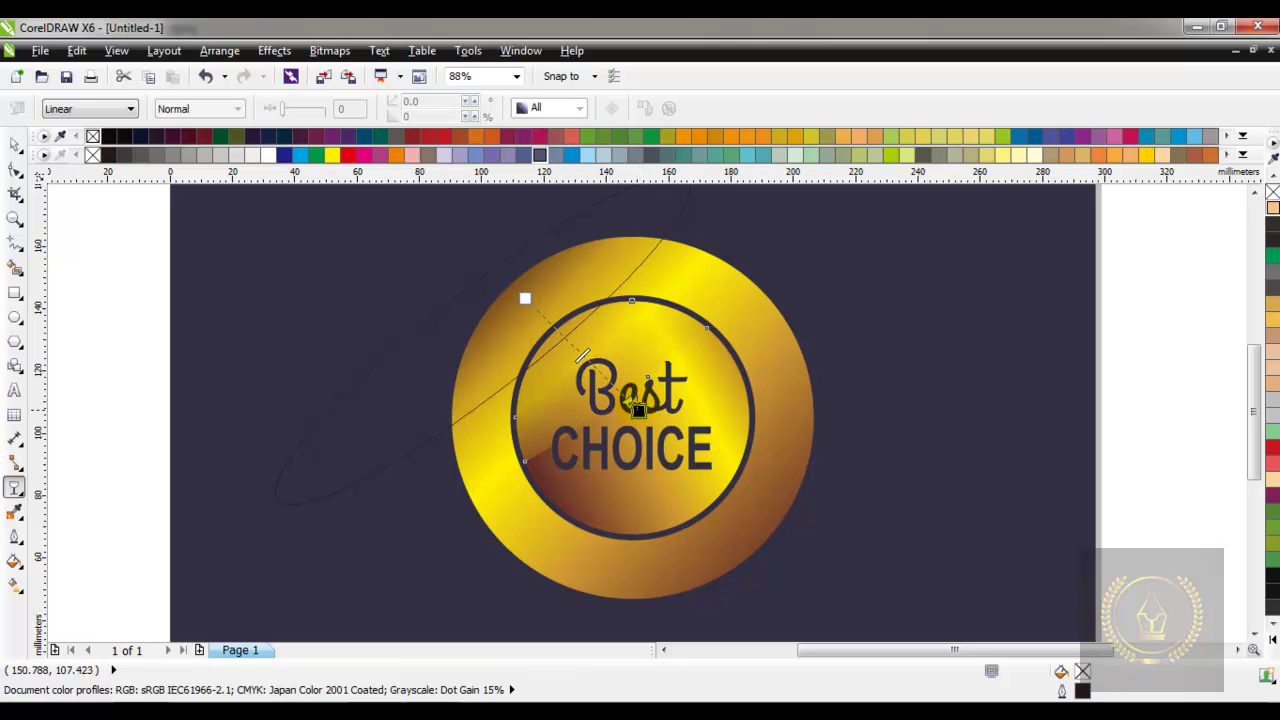
drag(525, 298, 538, 283)
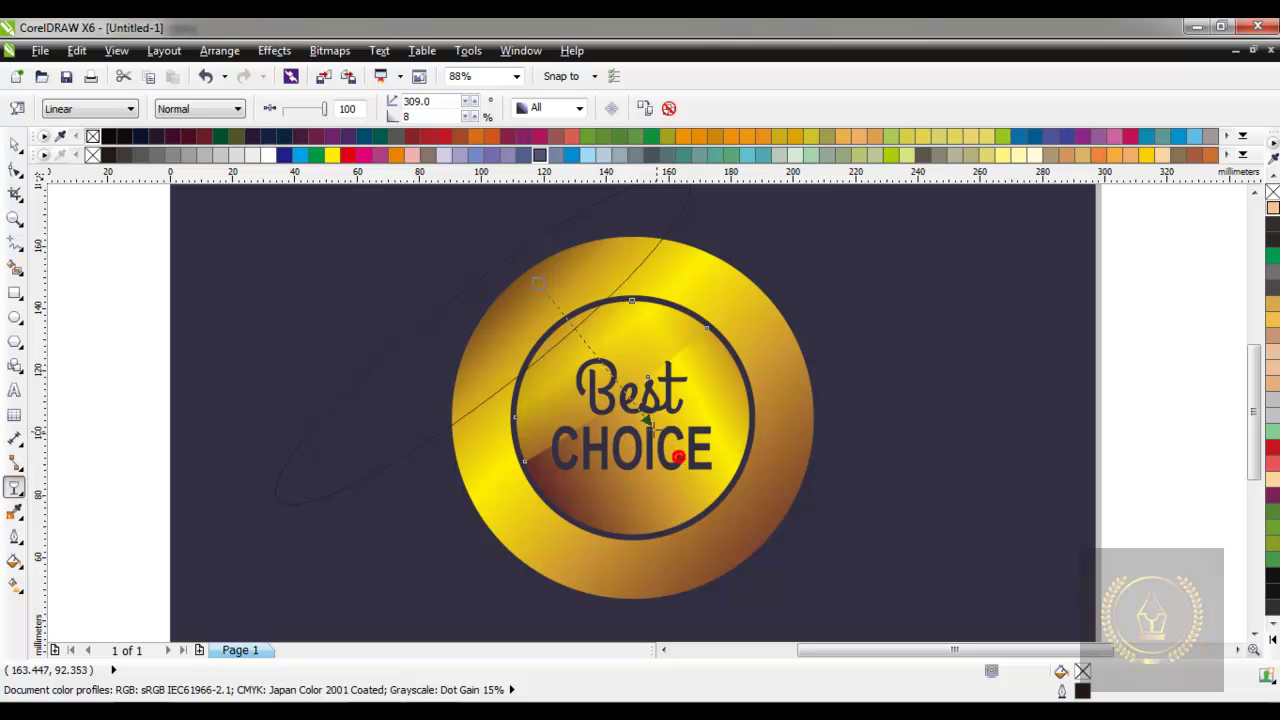
drag(640, 412, 636, 409)
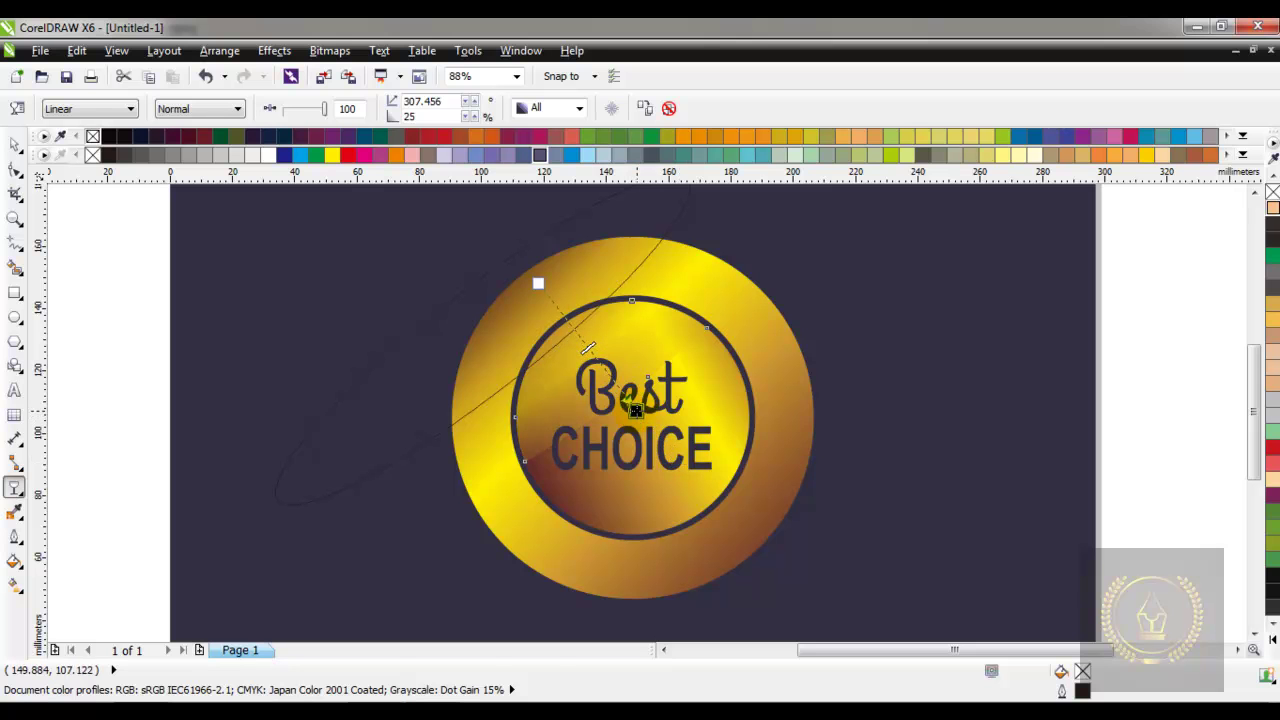
key(space)
Step: Delete the leftover tilted helper ellipse
click(432, 372)
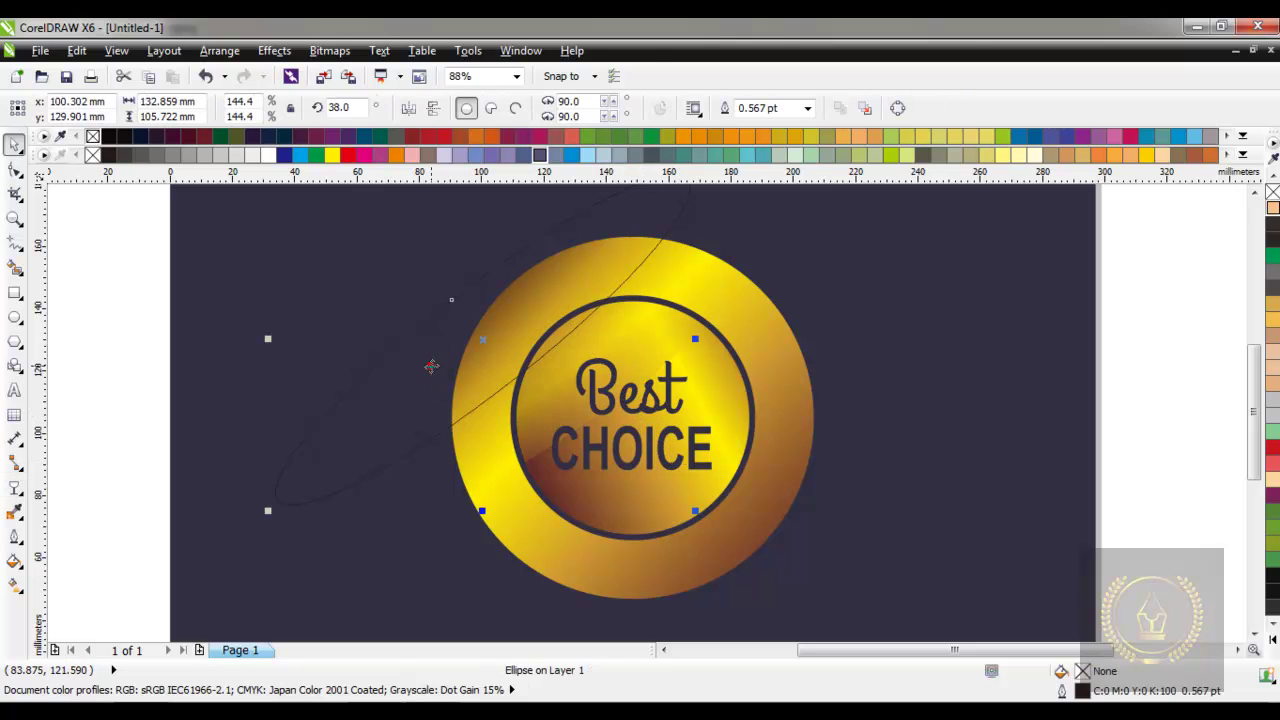
right_click(432, 372)
click(482, 231)
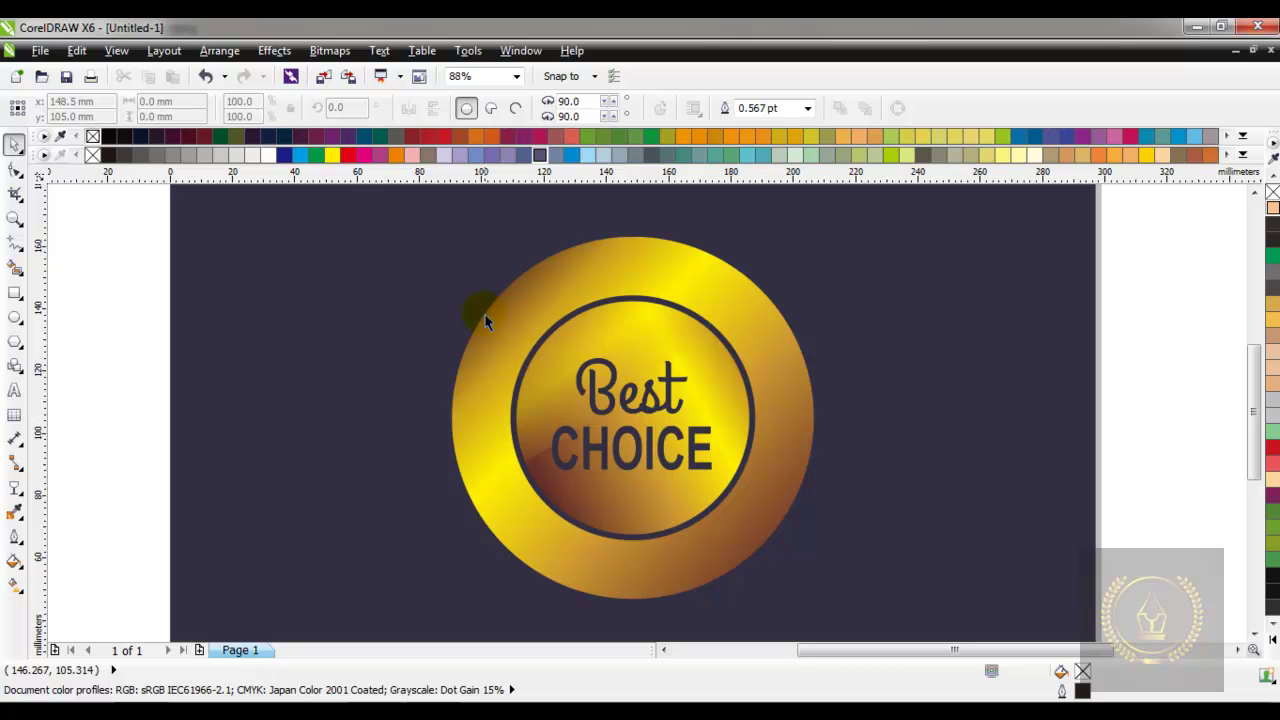
Step: Draw a small five-pointed star and place a second one on the ring's right side
click(24, 352)
click(63, 363)
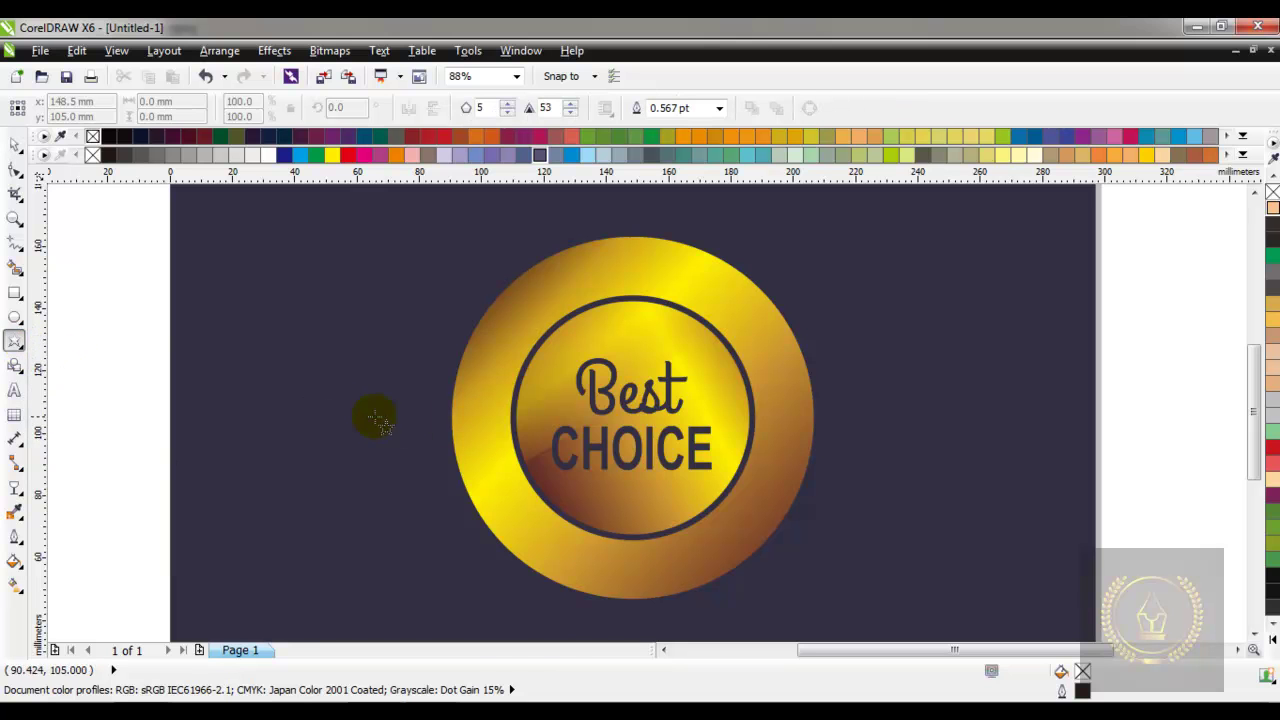
drag(334, 408, 368, 440)
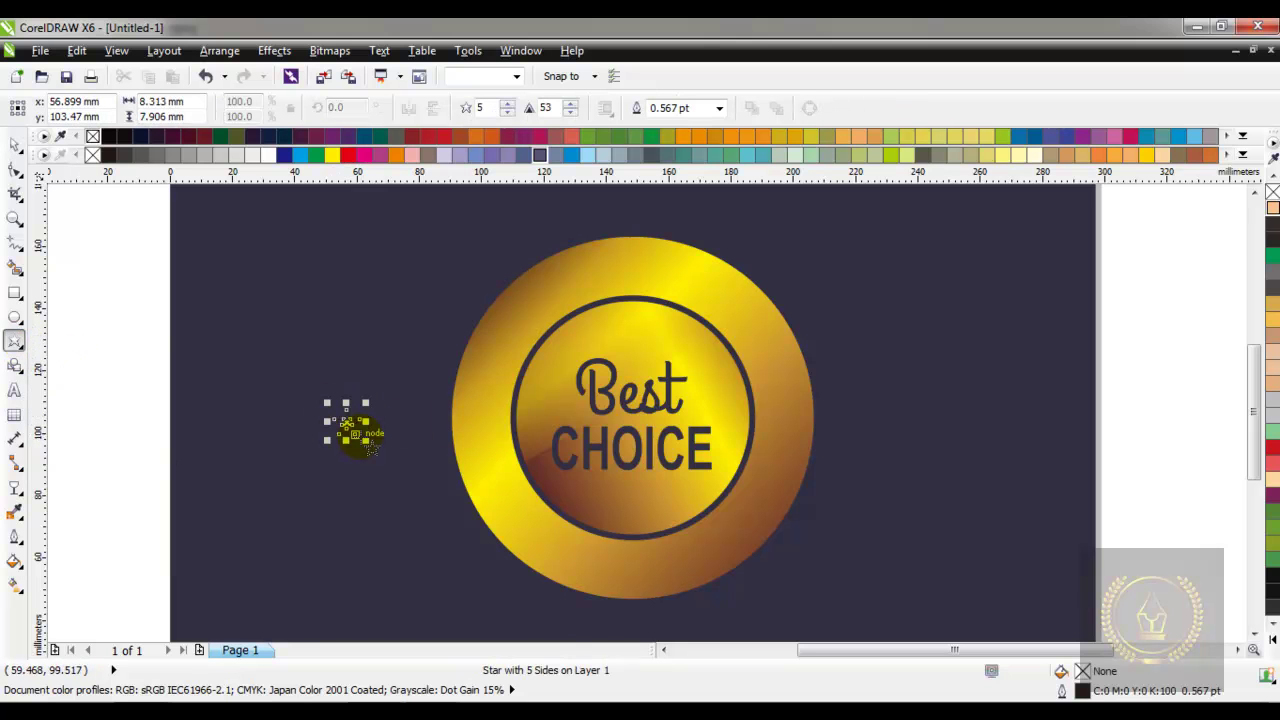
key(space)
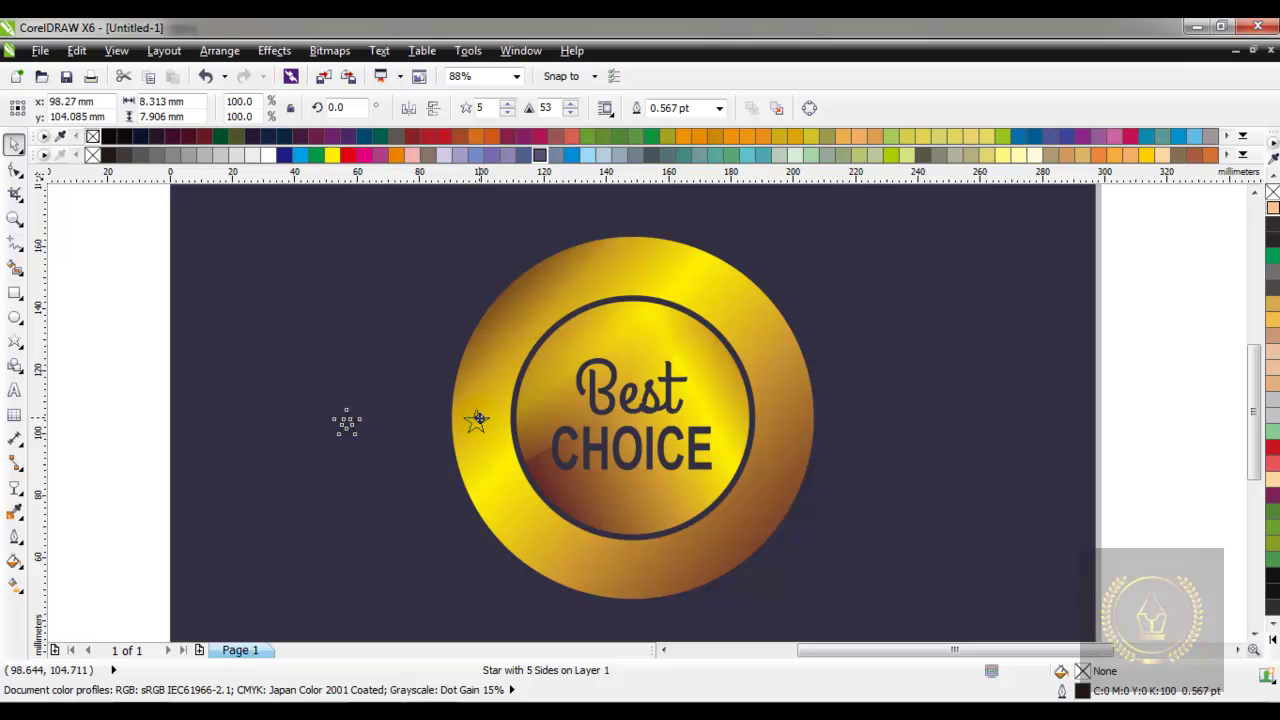
drag(484, 420, 777, 418)
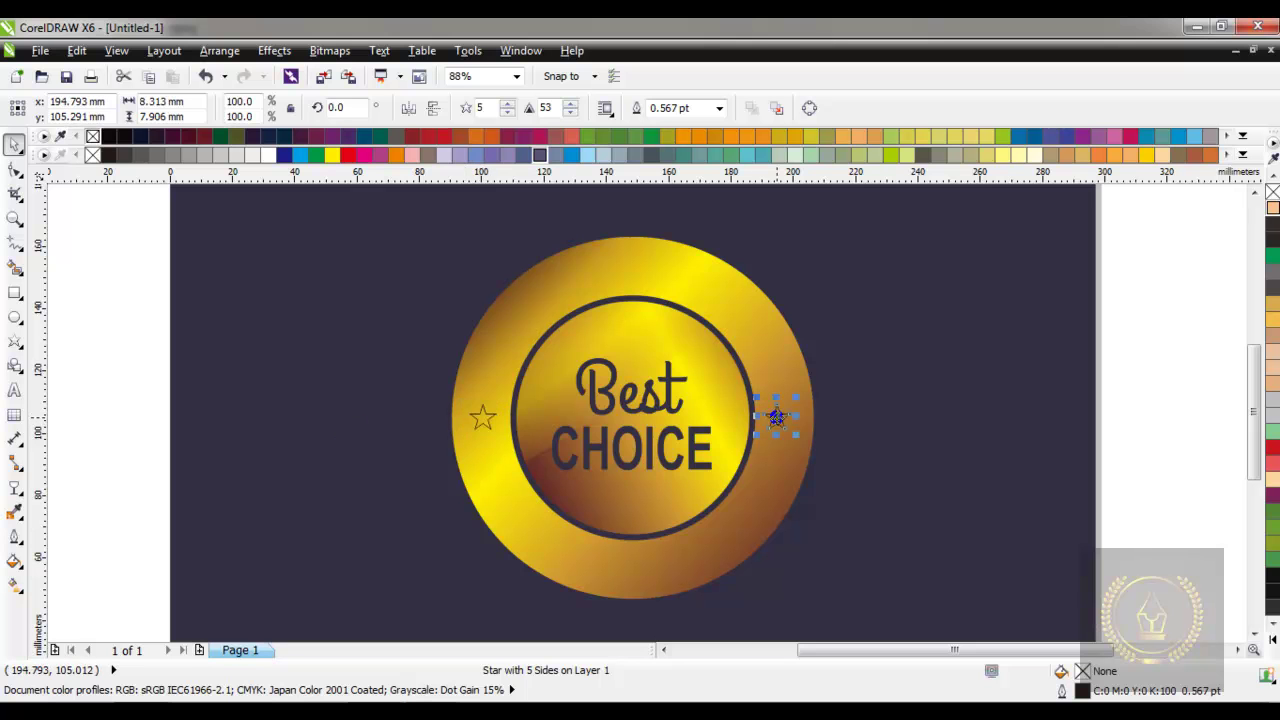
Step: Fill both stars dark navy C:84 M:84 Y:59 K:34 and remove their outlines
shift+click(484, 422)
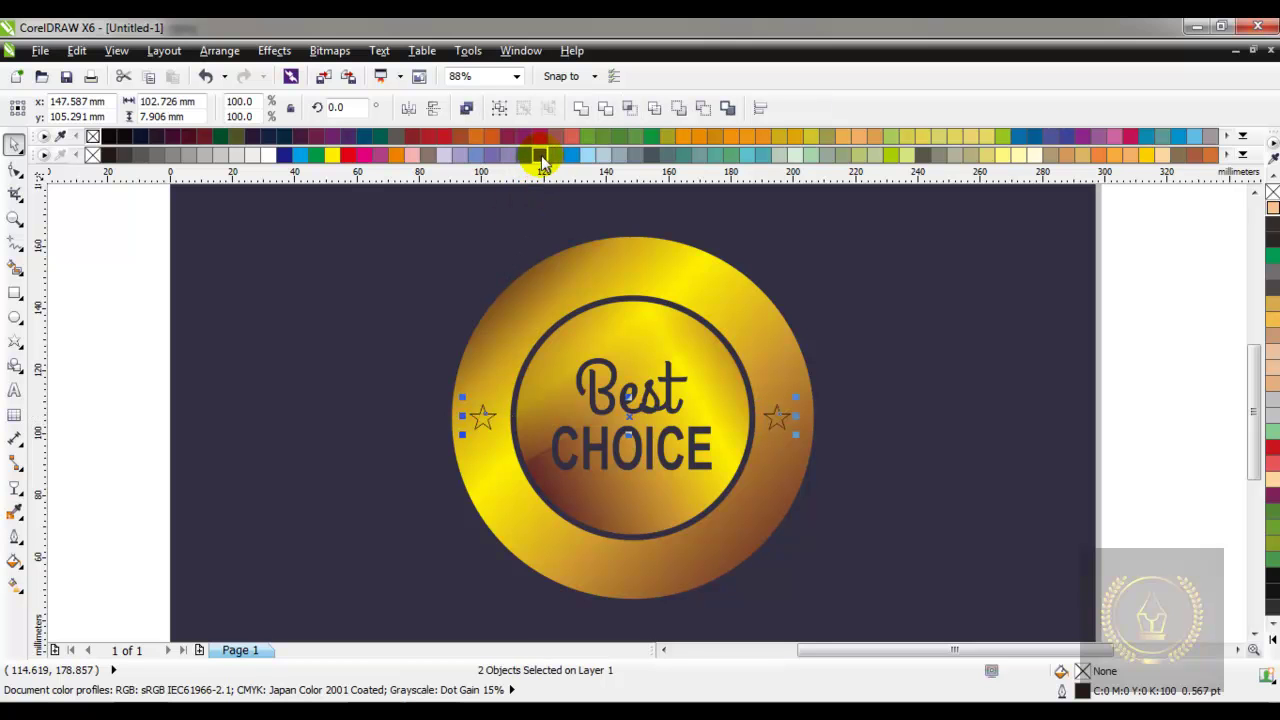
drag(543, 157, 628, 213)
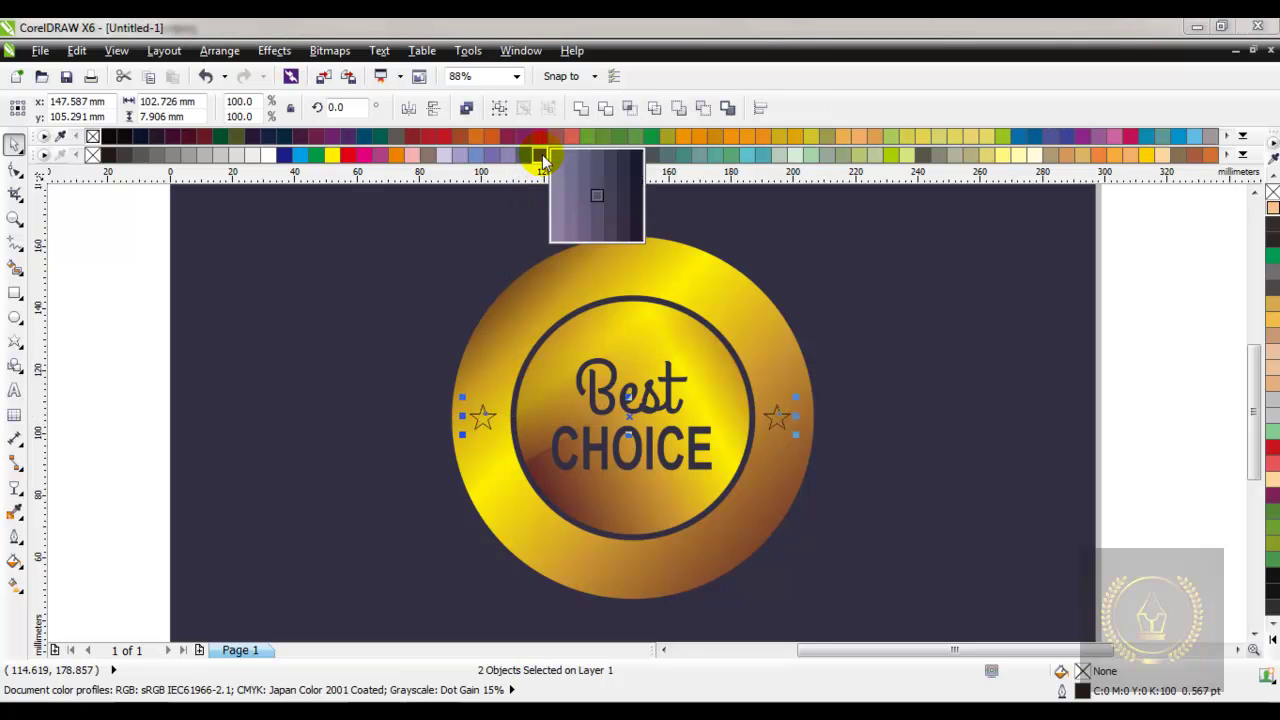
click(624, 205)
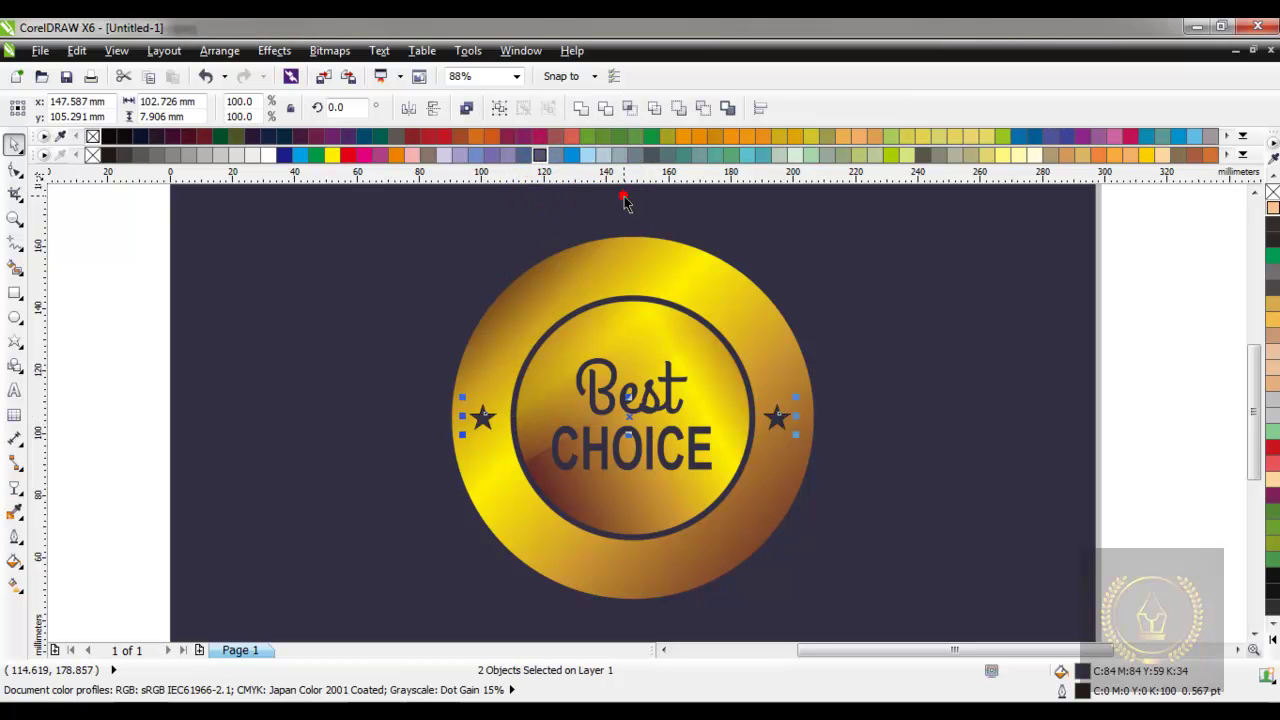
right_click(92, 156)
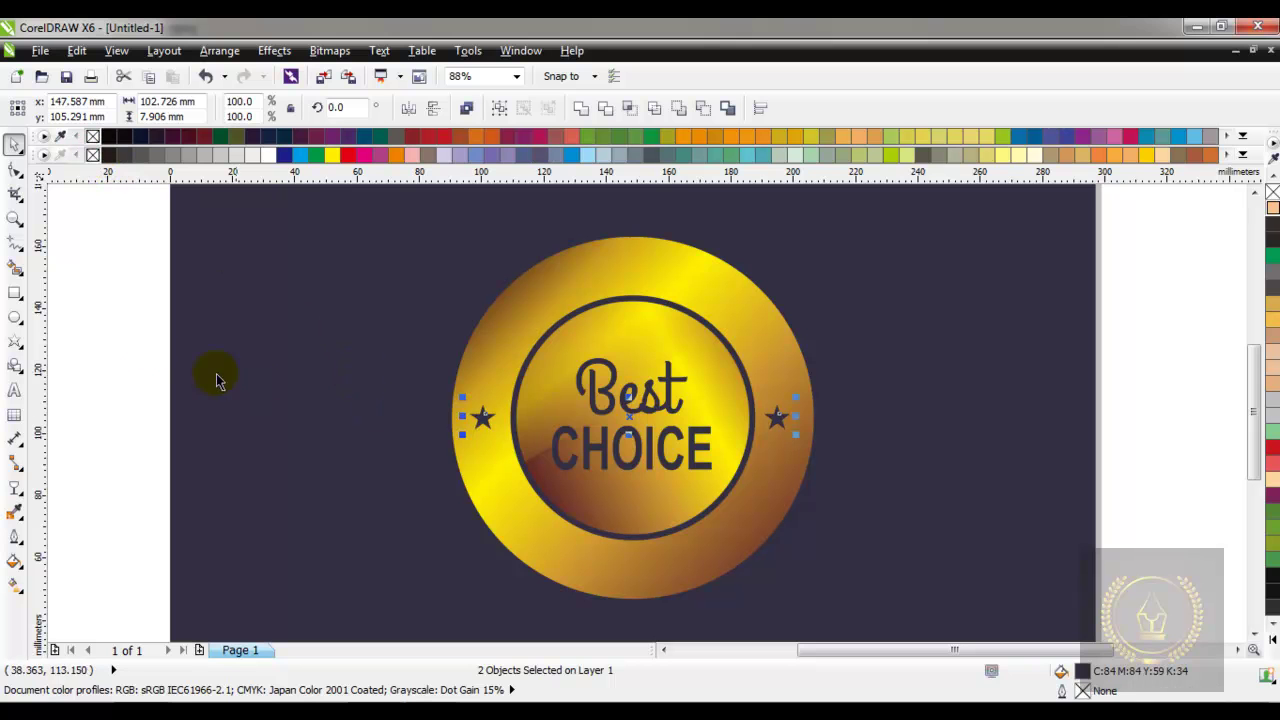
click(256, 390)
Step: Group the two stars and align them with the gold circle
click(778, 420)
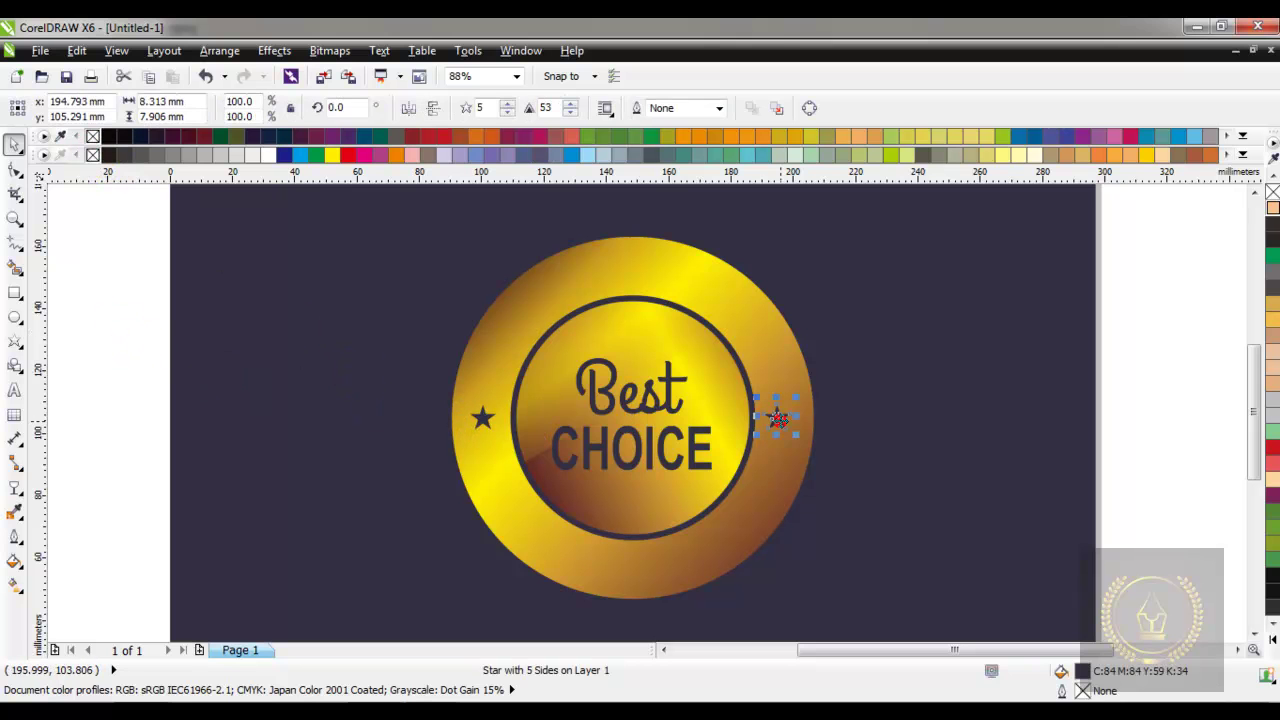
drag(778, 418, 785, 418)
click(484, 418)
shift+click(785, 418)
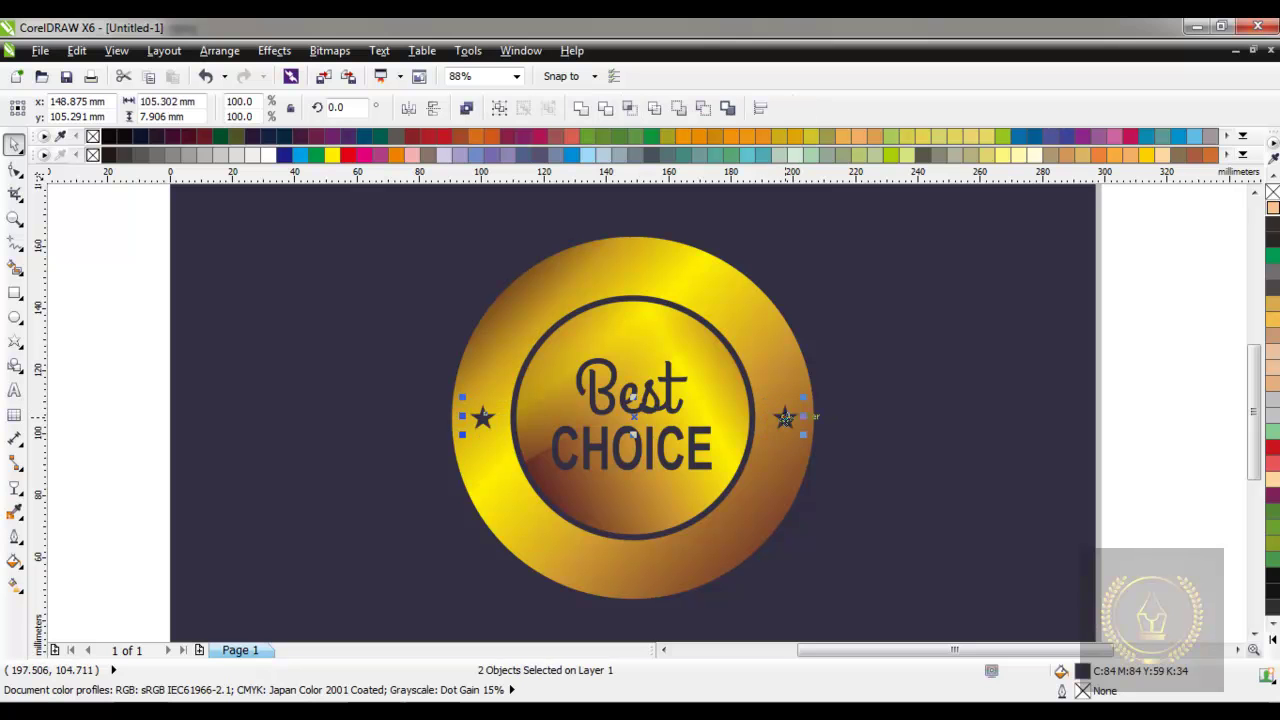
click(499, 107)
shift+click(579, 276)
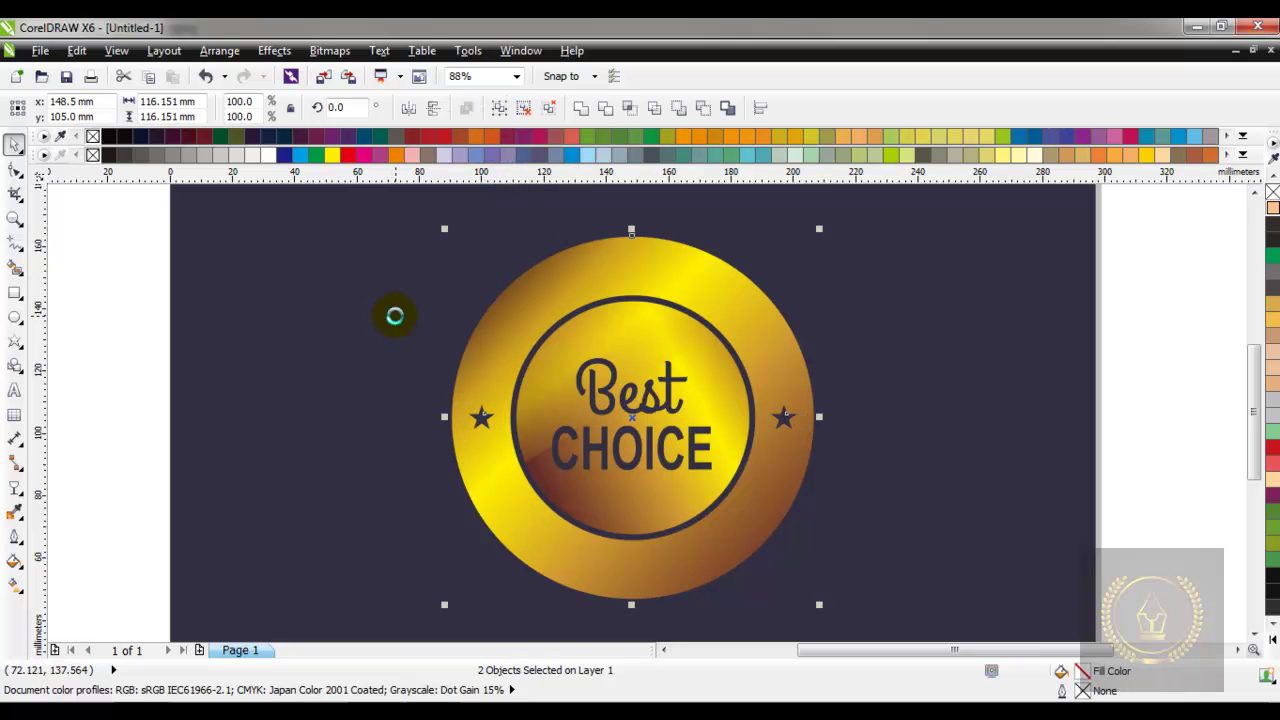
Step: Group the Best and CHOICE text and centre it in the inner ring
click(231, 365)
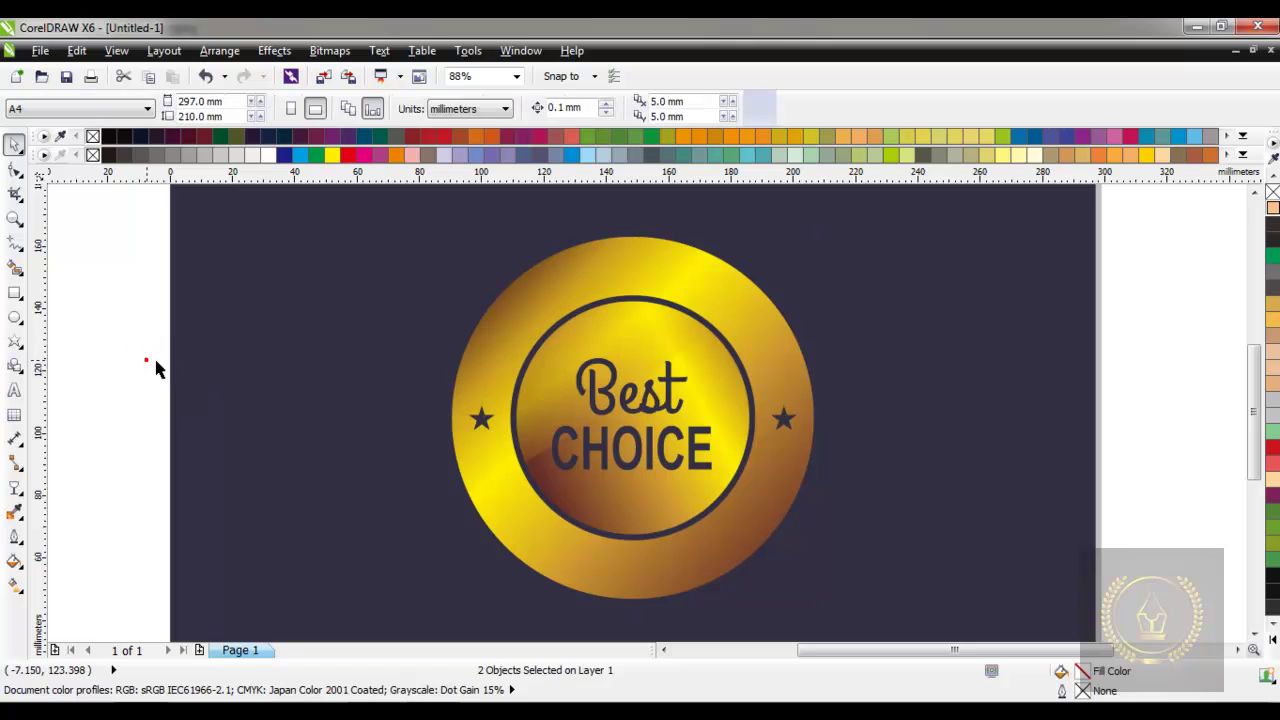
click(615, 403)
shift+click(618, 456)
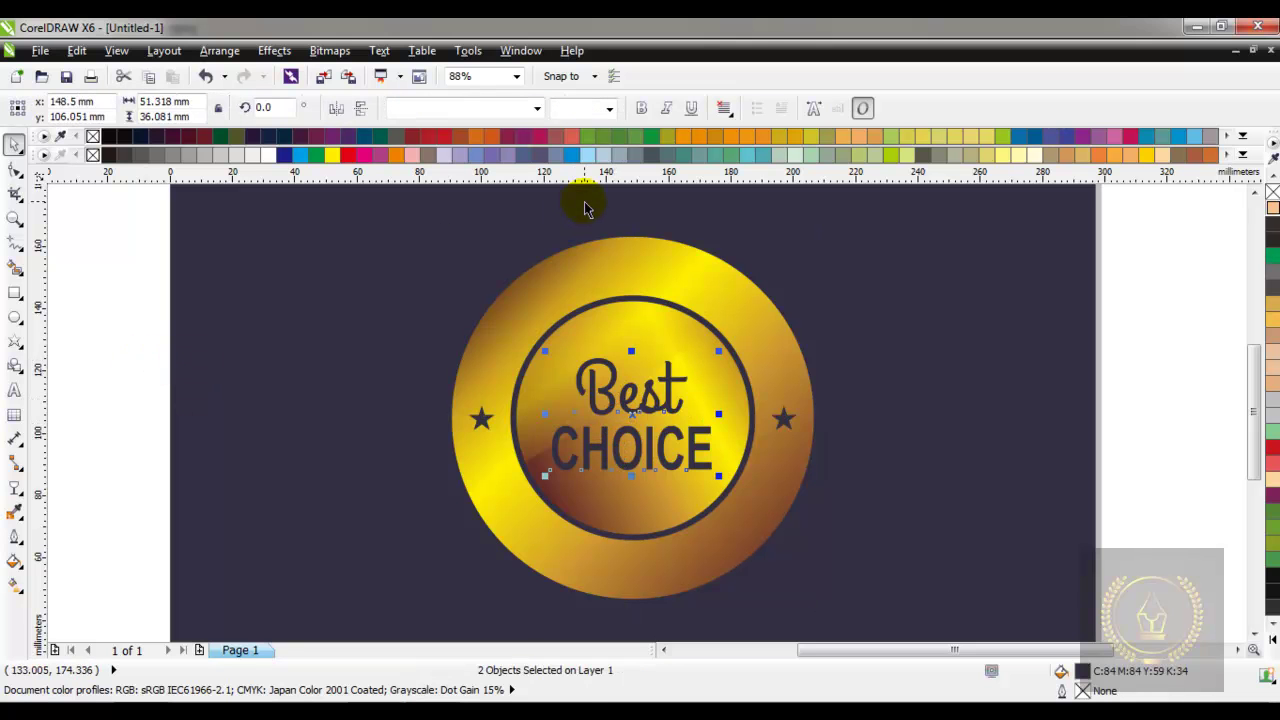
key(ctrl+g)
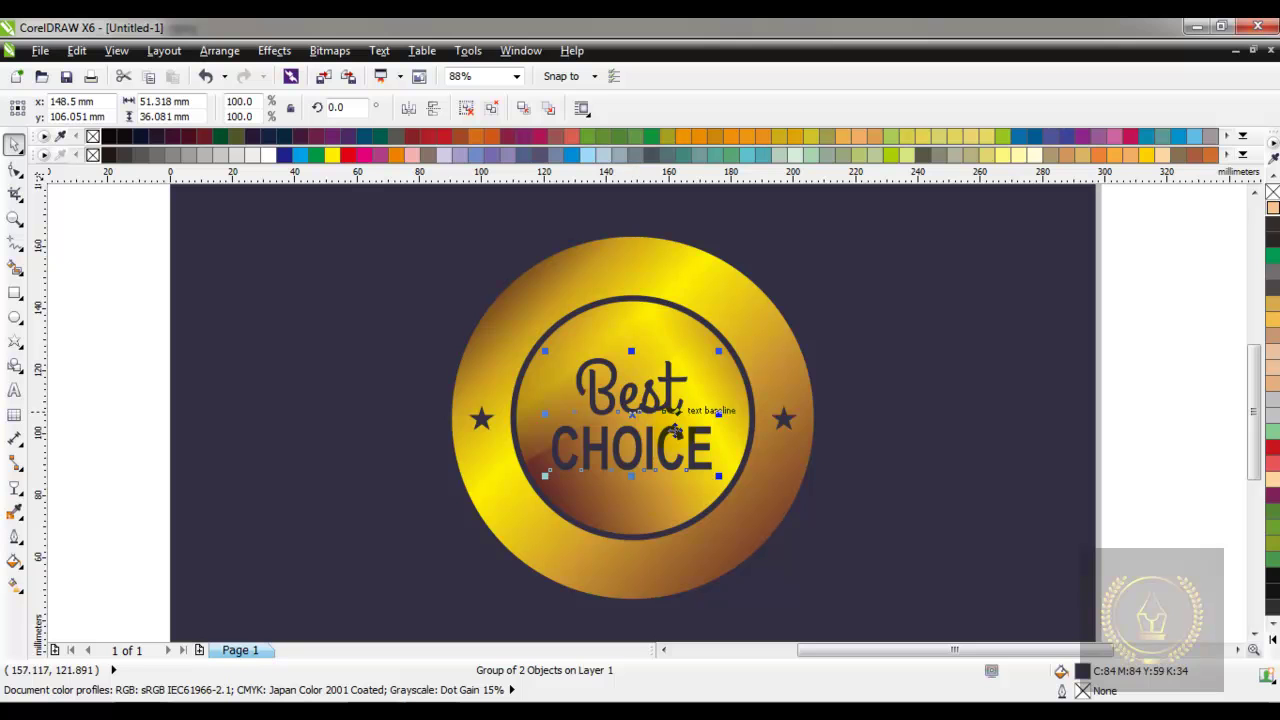
shift+click(666, 502)
key(e)
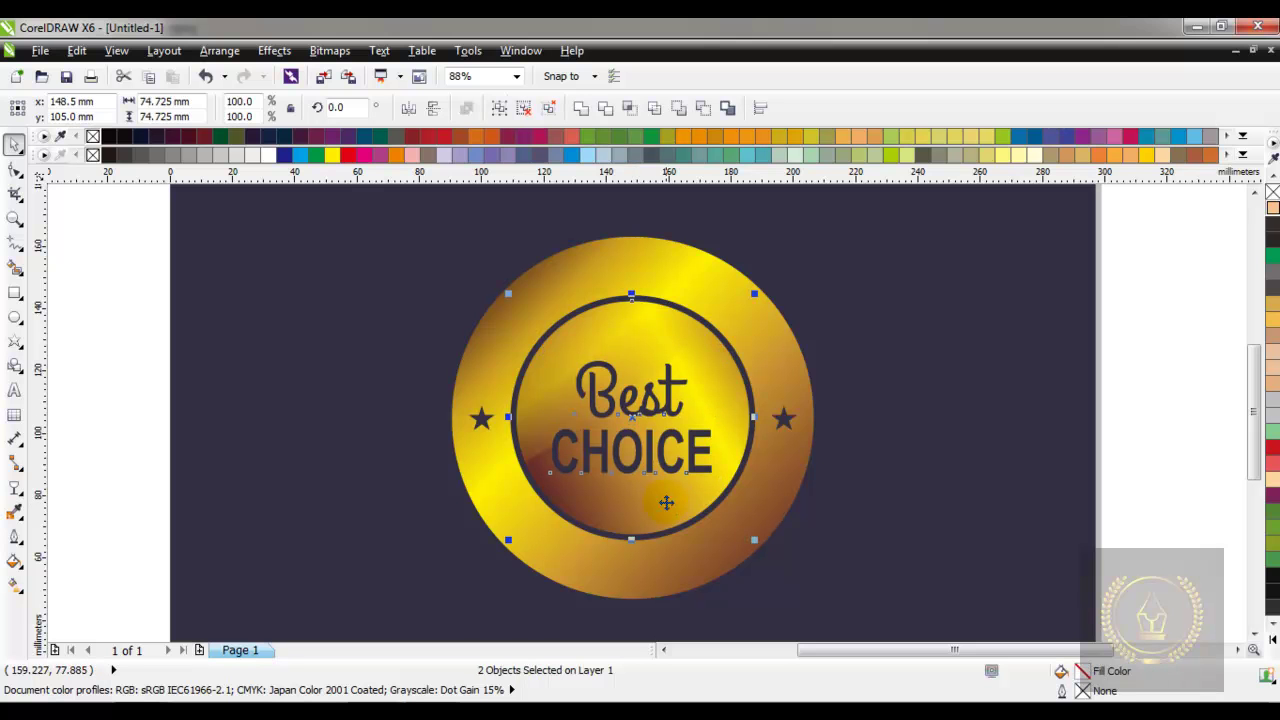
click(128, 337)
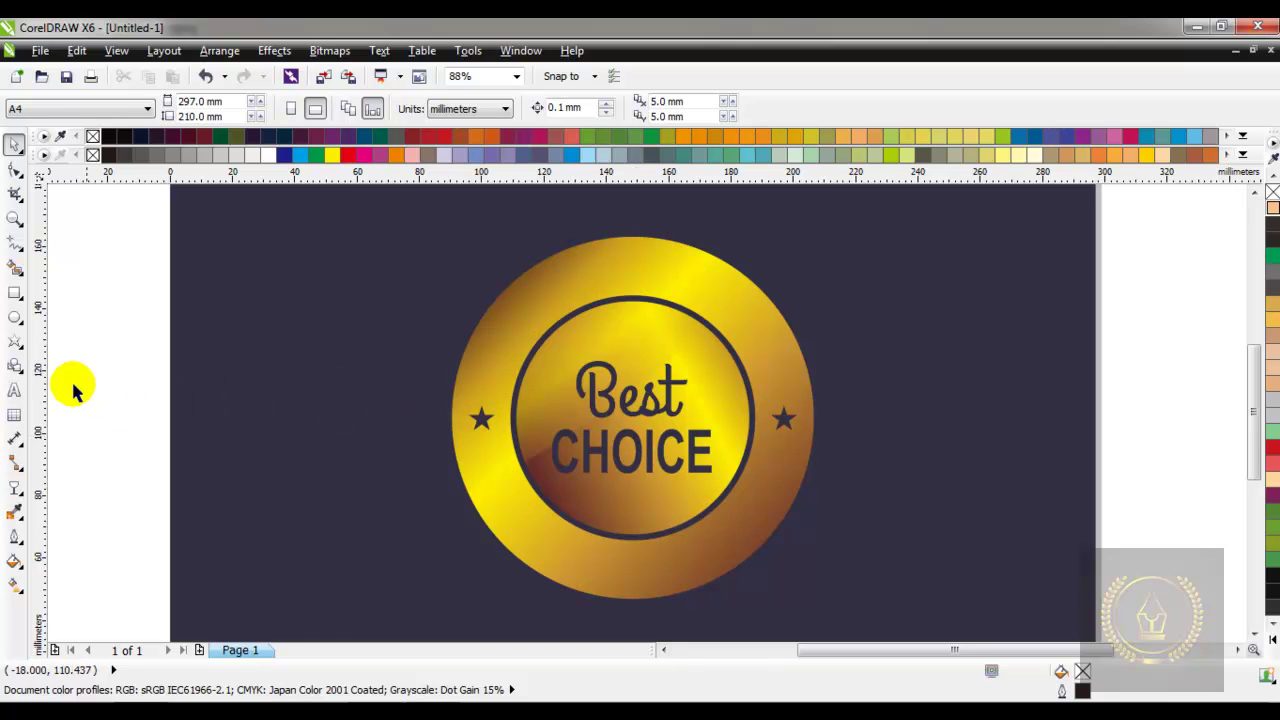
click(13, 392)
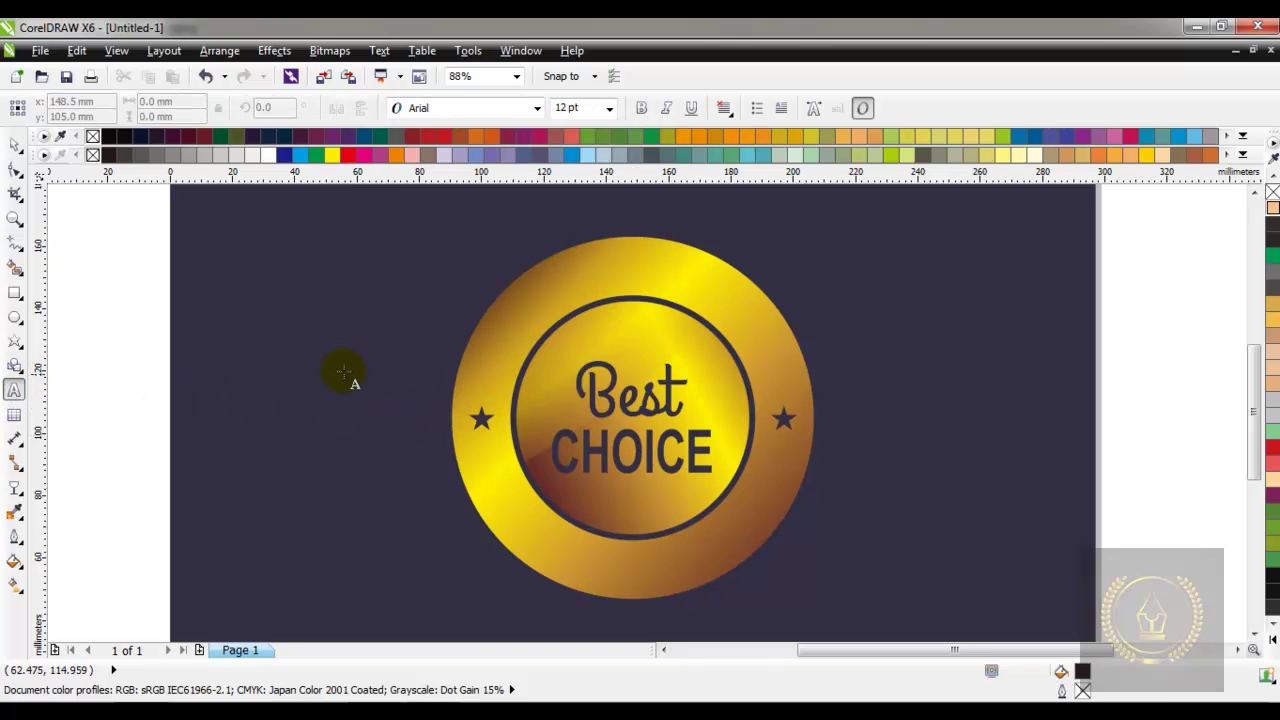
Step: Add white Arial 'PREMIUM QUALITY' text left of the badge, enlarged to about 34.3 pt
click(306, 370)
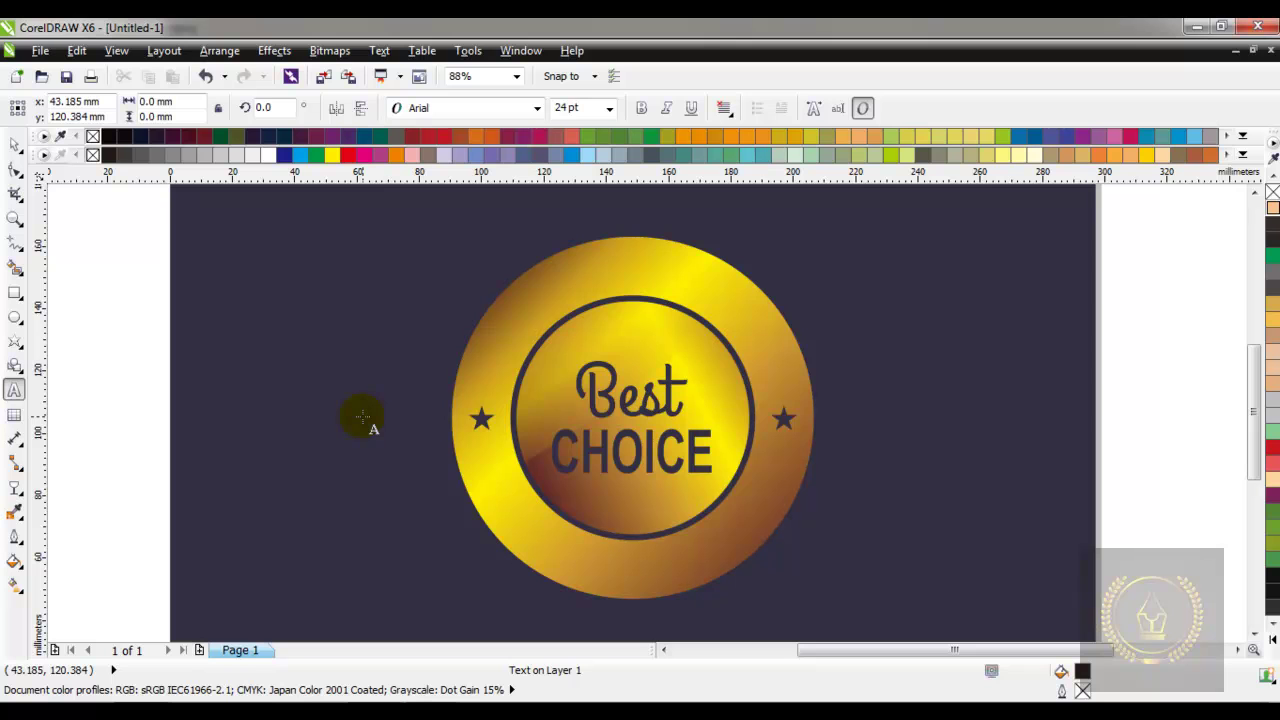
text(p)
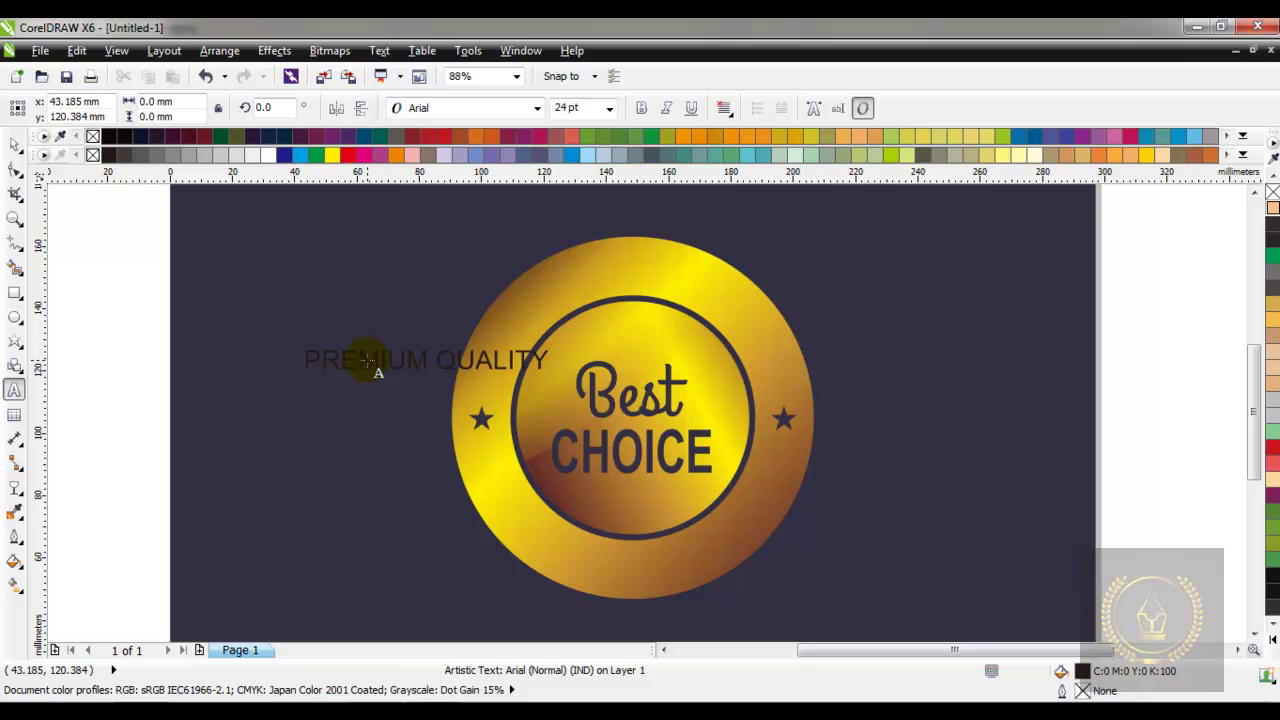
click(14, 145)
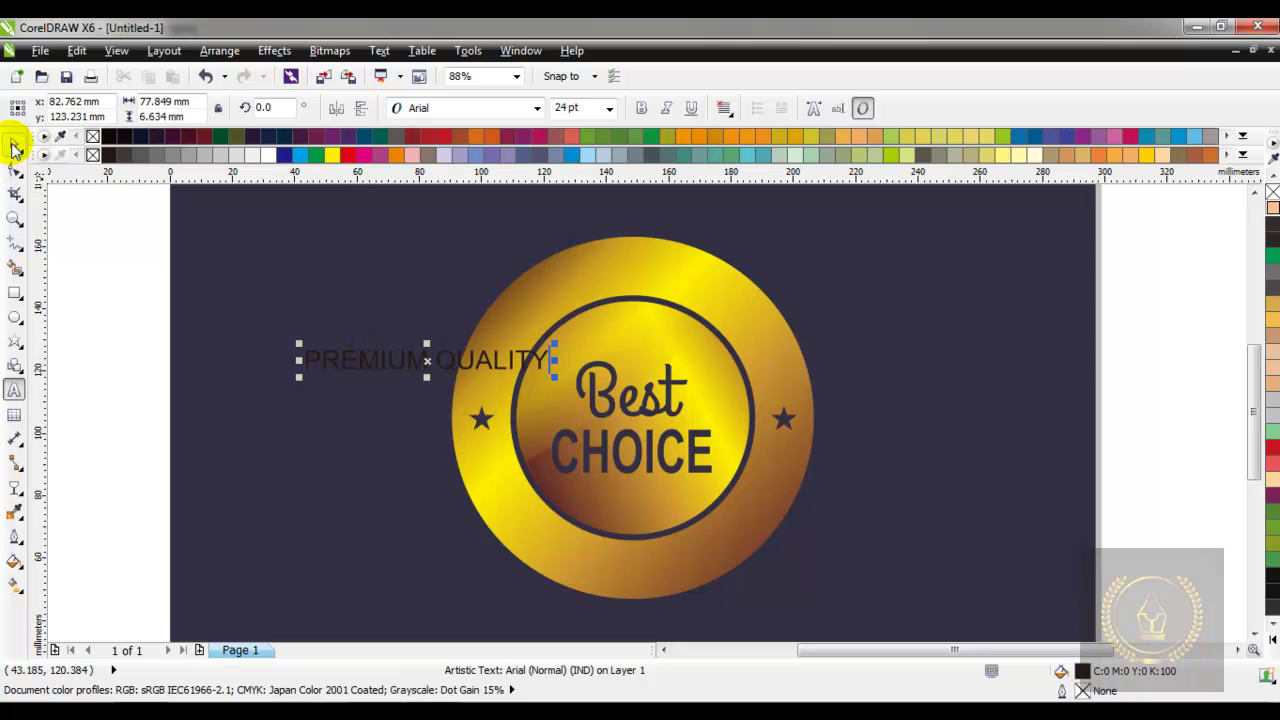
click(268, 158)
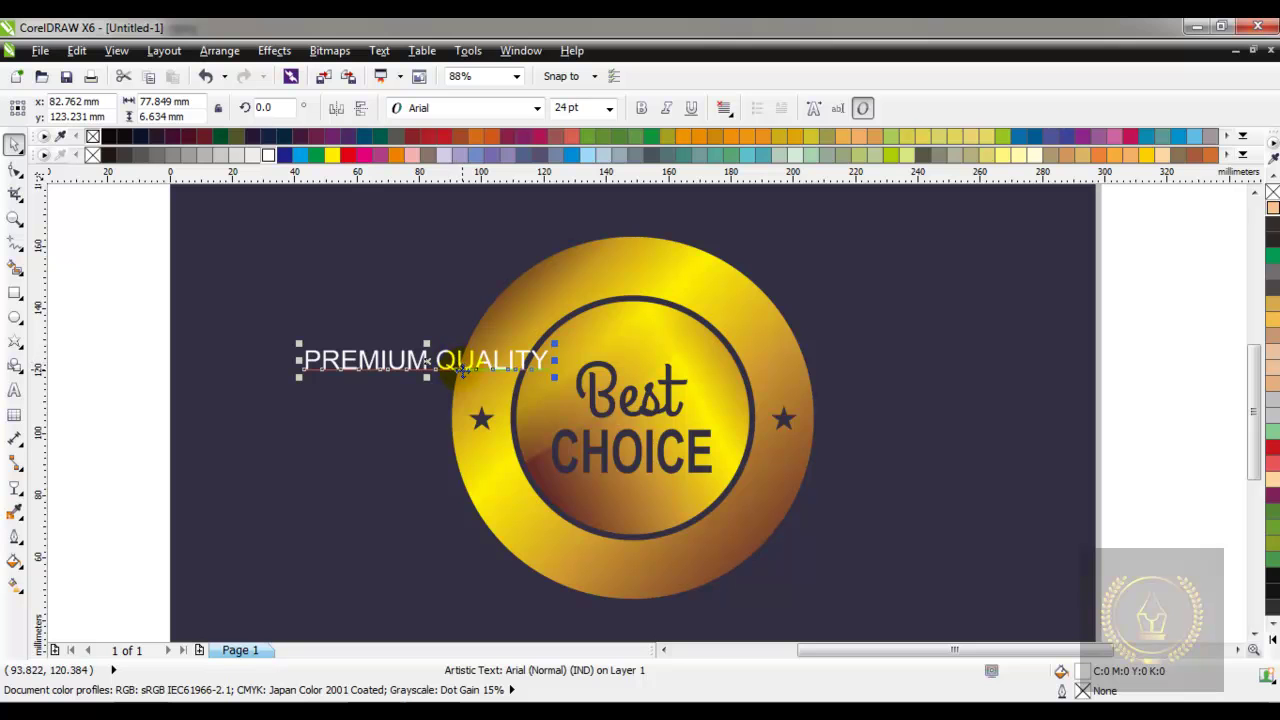
drag(426, 376, 426, 382)
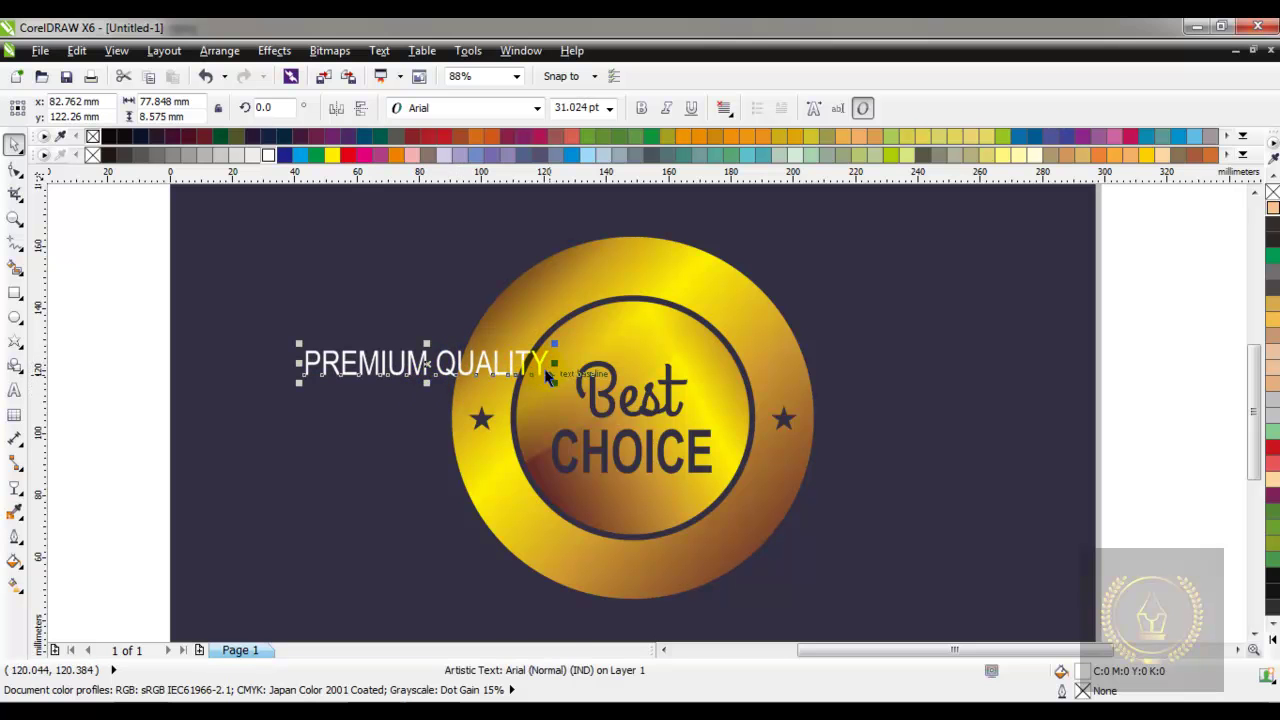
drag(426, 382, 426, 385)
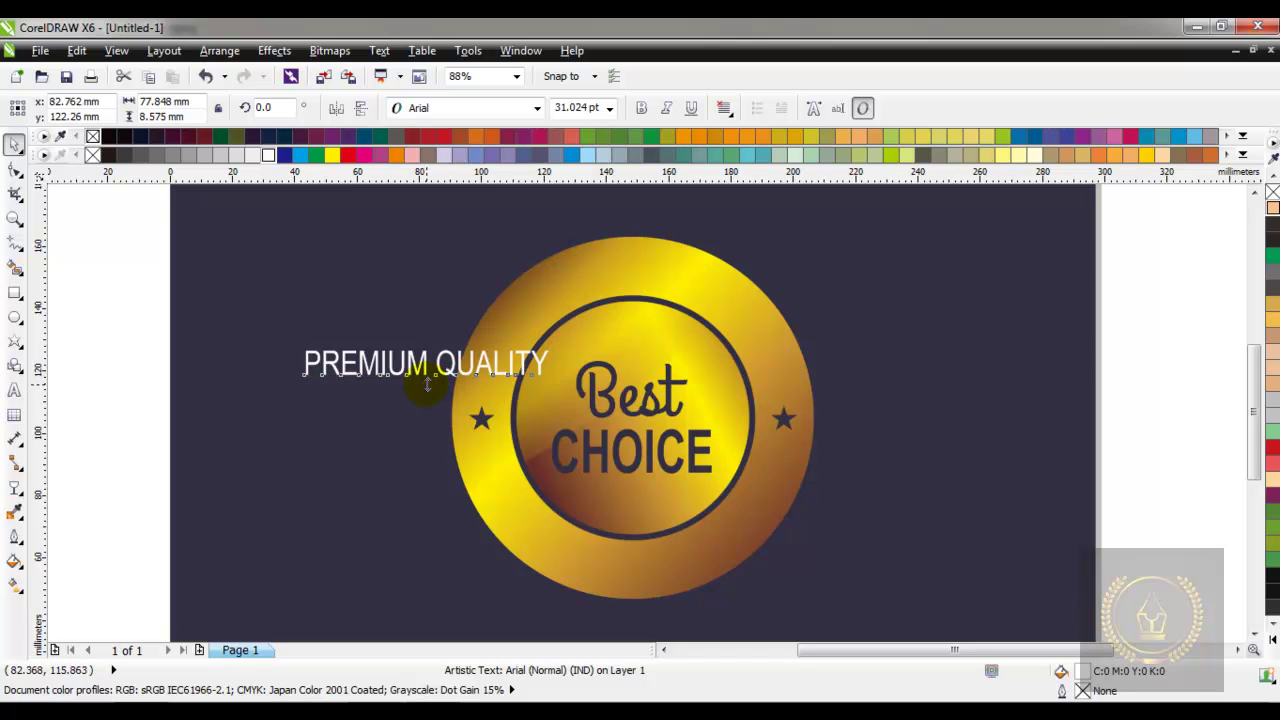
drag(554, 365, 559, 365)
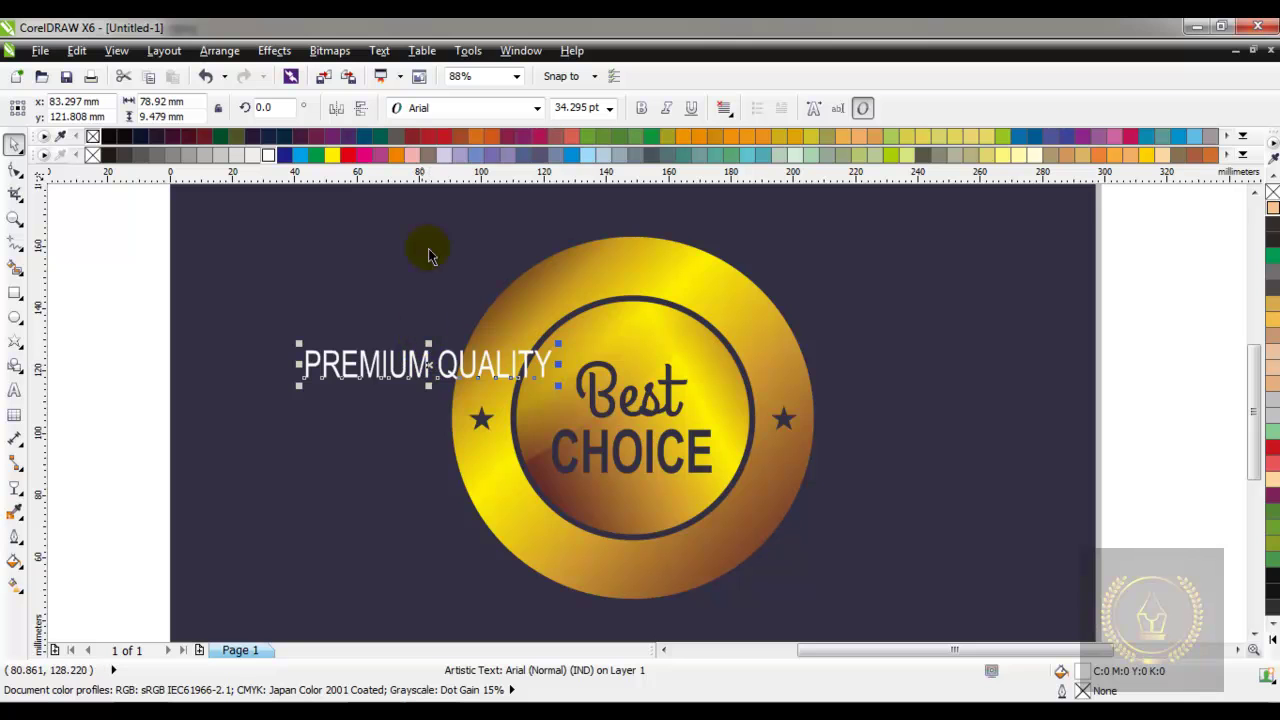
click(380, 51)
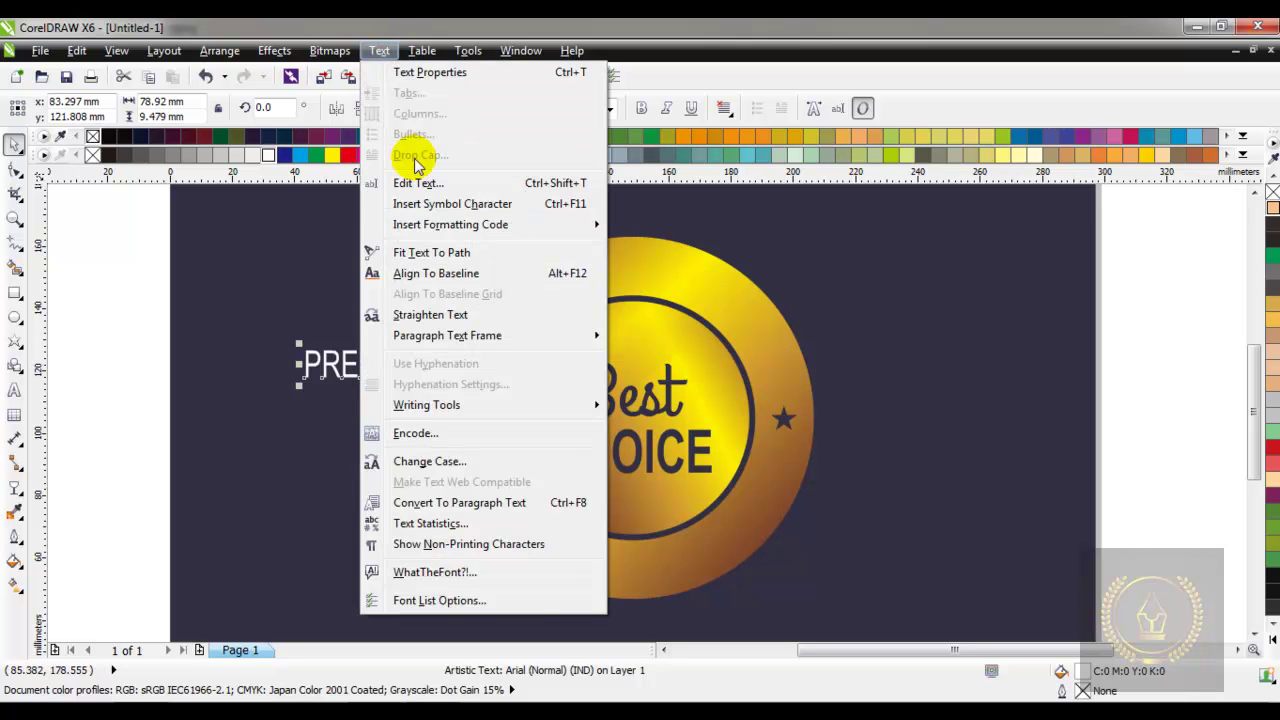
Step: Fit PREMIUM QUALITY along the gold circle's top edge and colour it dark navy
click(430, 253)
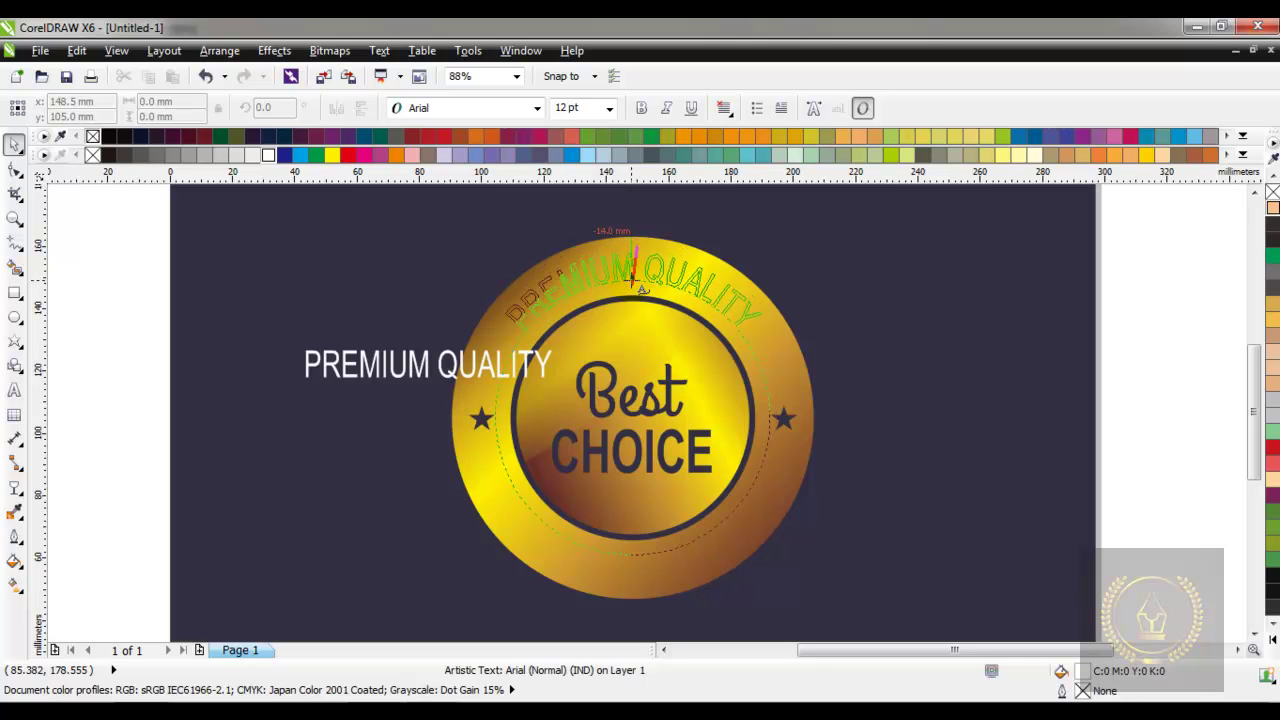
click(633, 277)
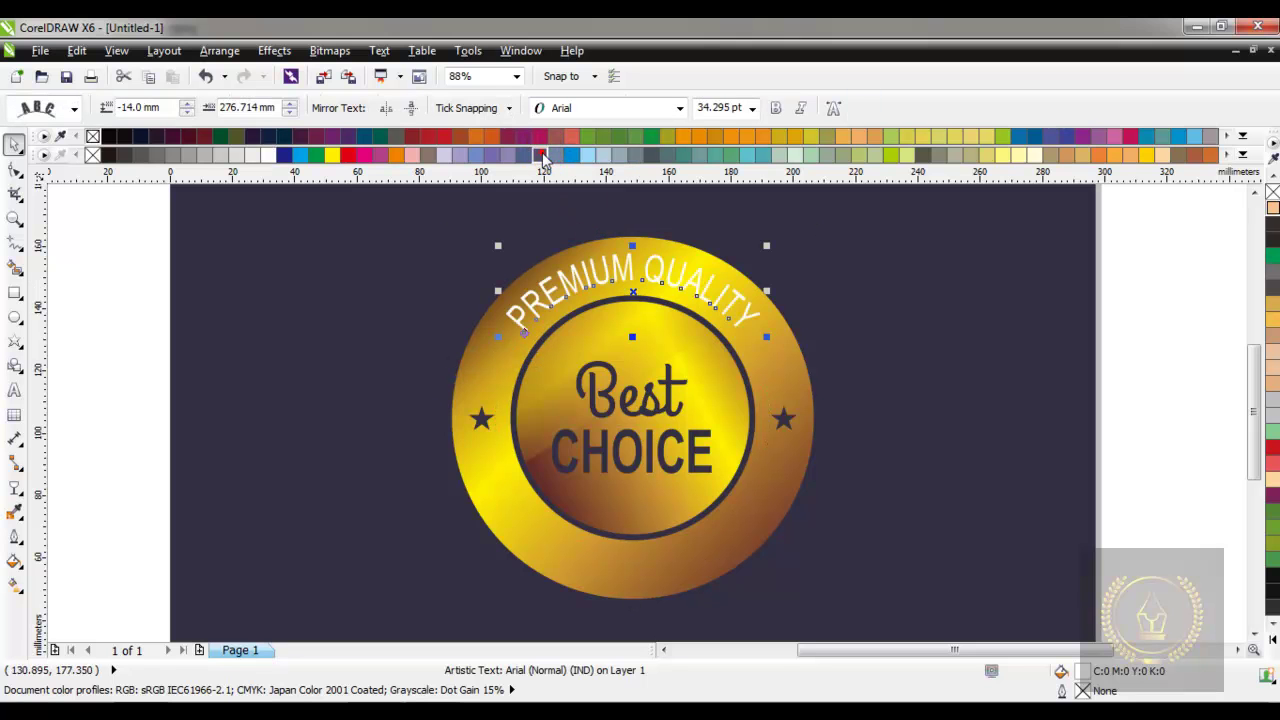
drag(545, 157, 614, 205)
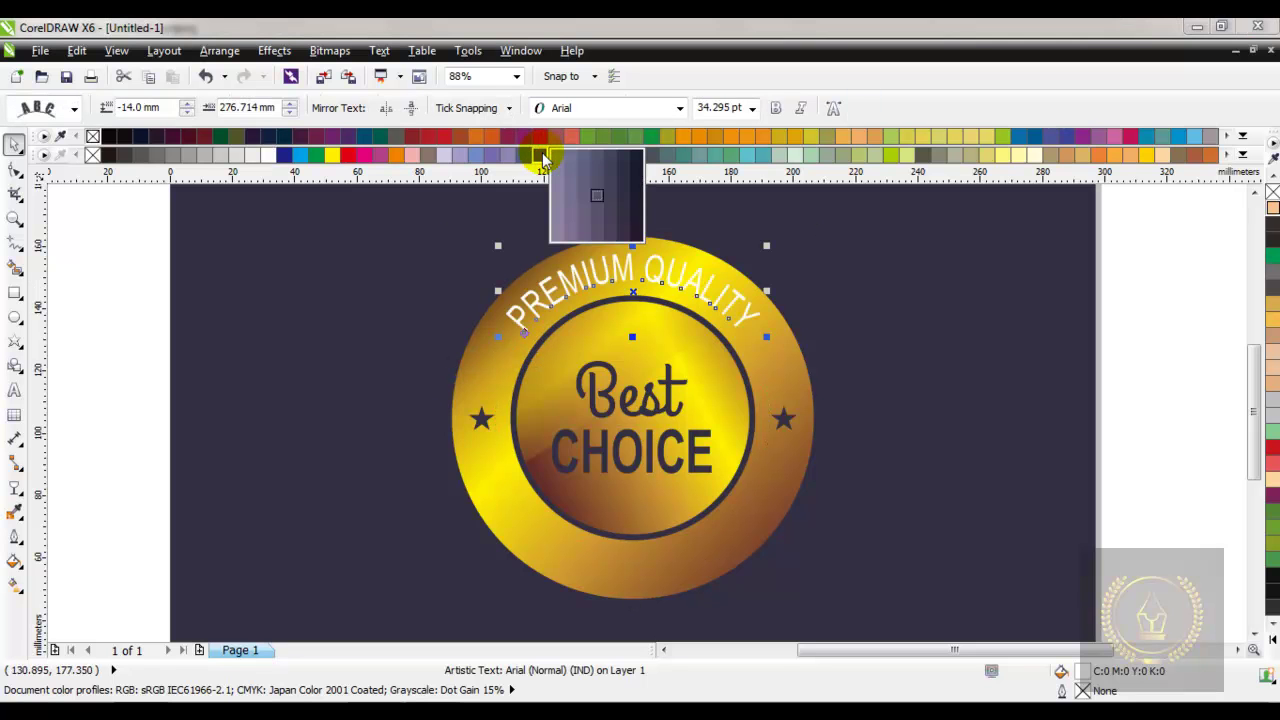
click(623, 200)
click(470, 214)
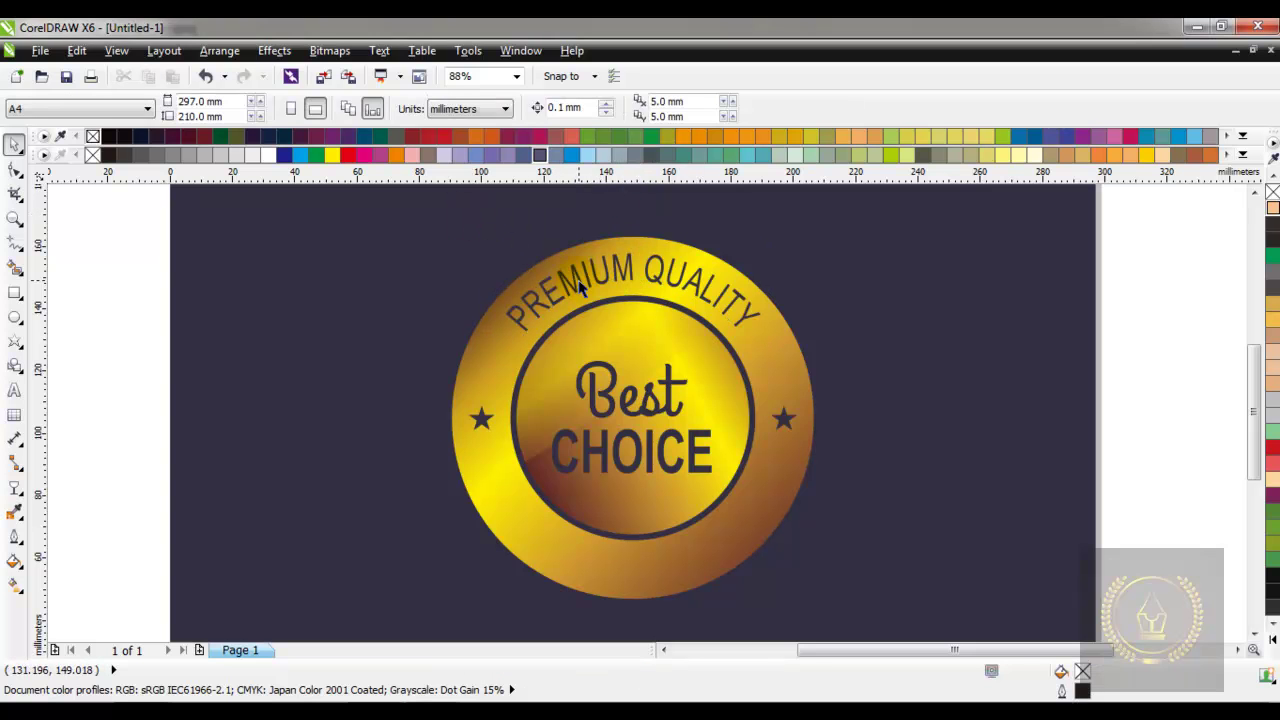
click(583, 284)
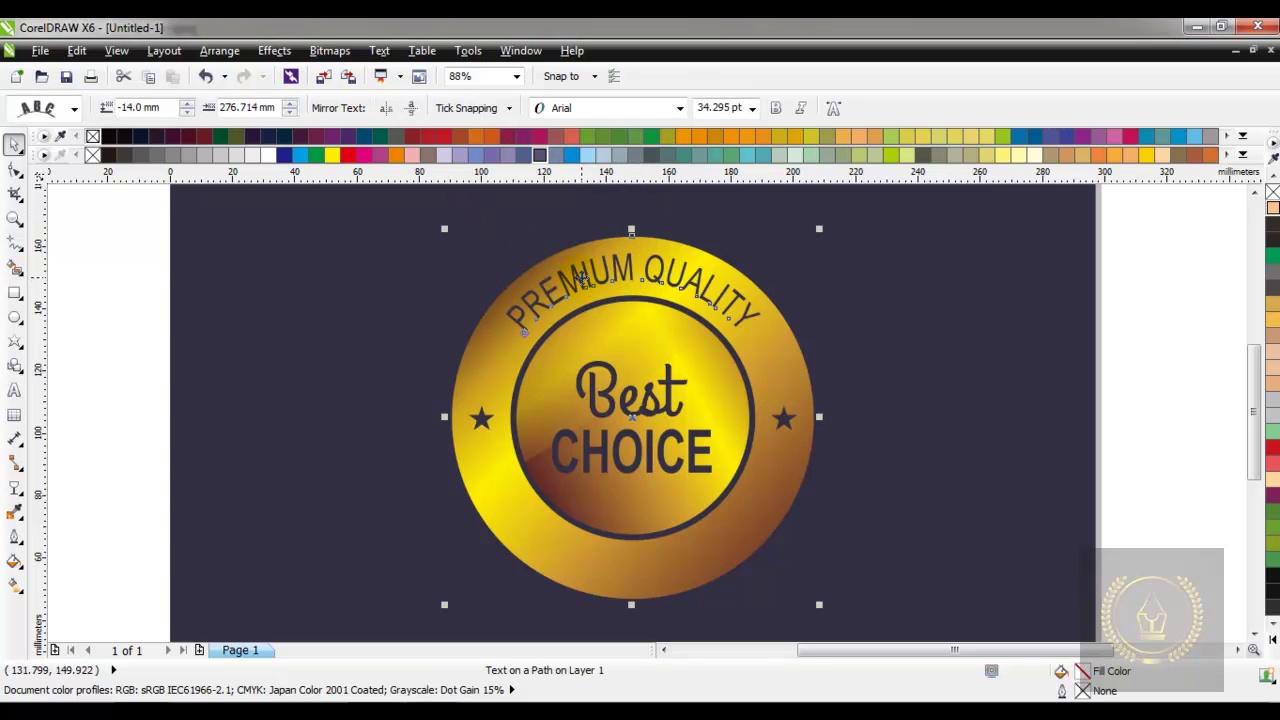
shift+click(581, 278)
click(386, 277)
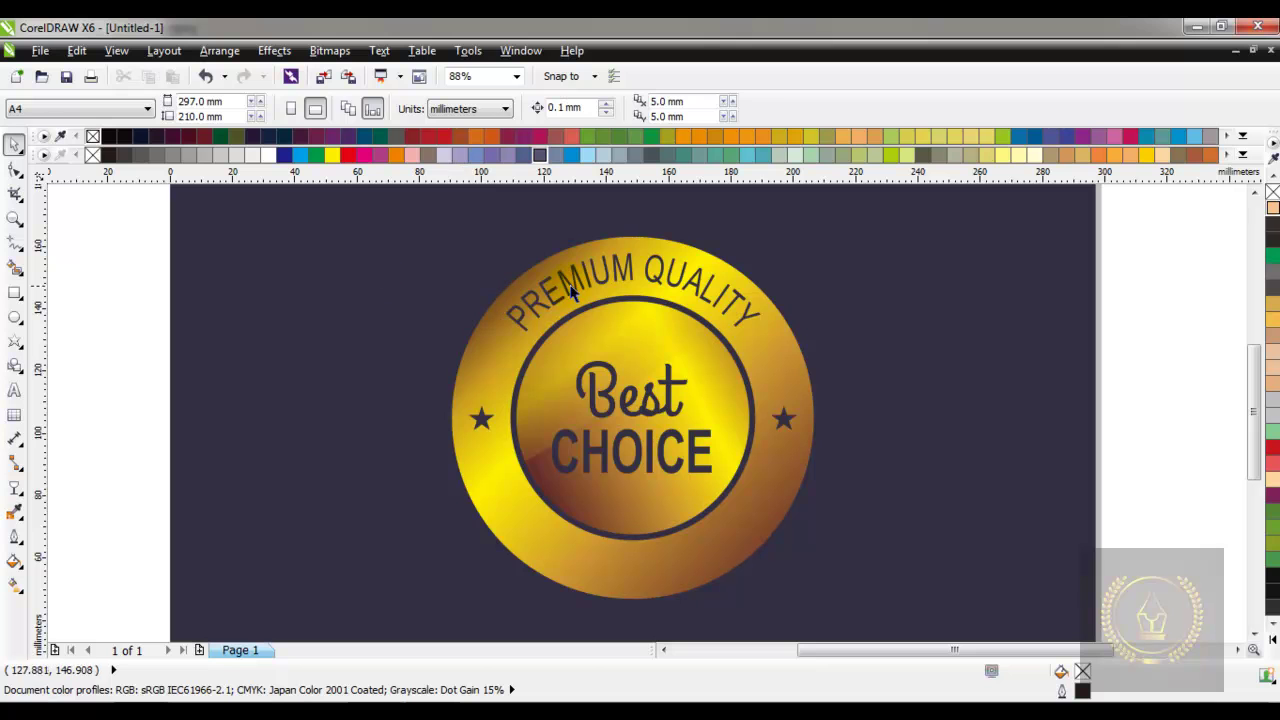
Step: Add white Arial 'SINCE 2017' text below-left of the badge, enlarged to about 35.7 pt
click(568, 287)
click(418, 302)
click(14, 389)
click(297, 486)
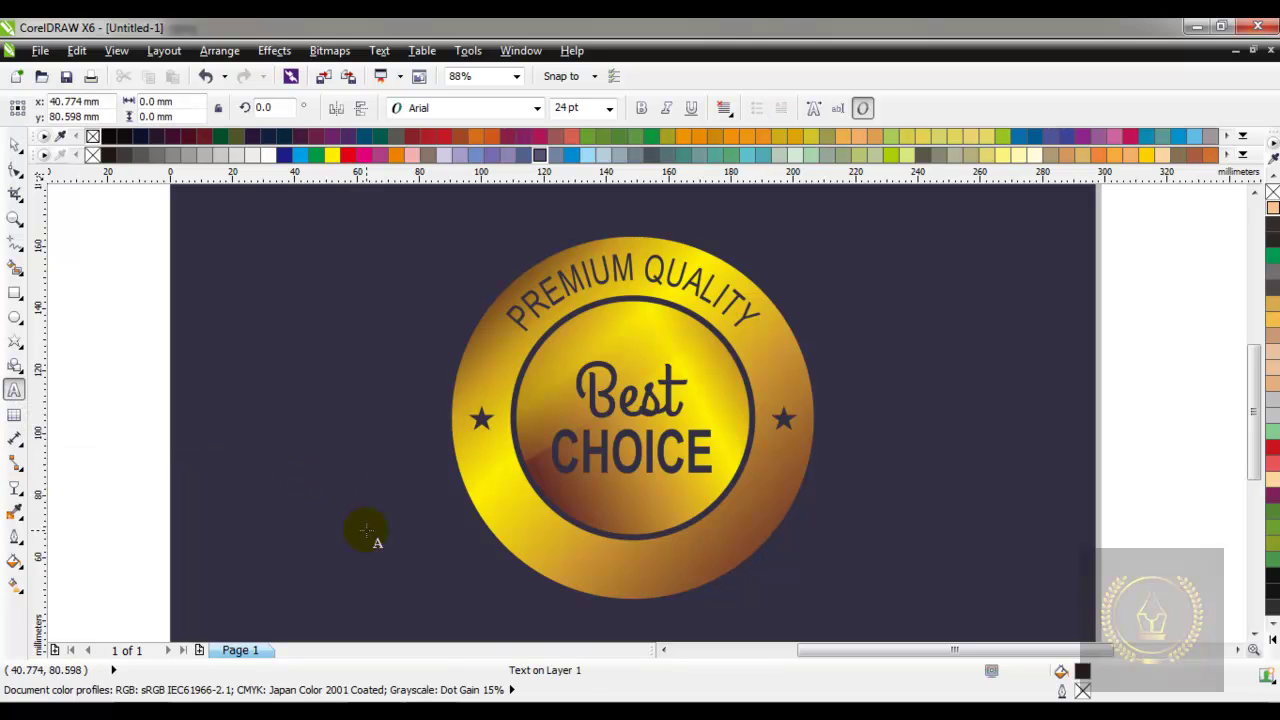
text(SINCE 2017)
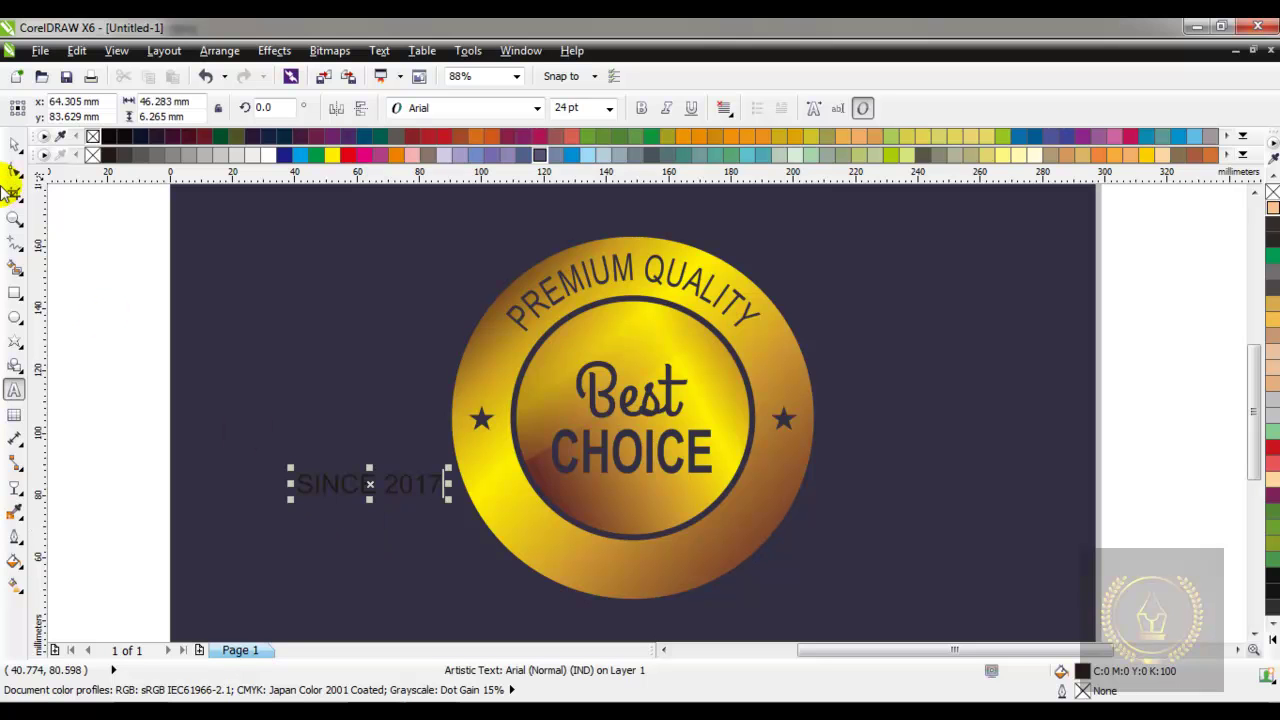
click(14, 145)
drag(447, 502, 500, 535)
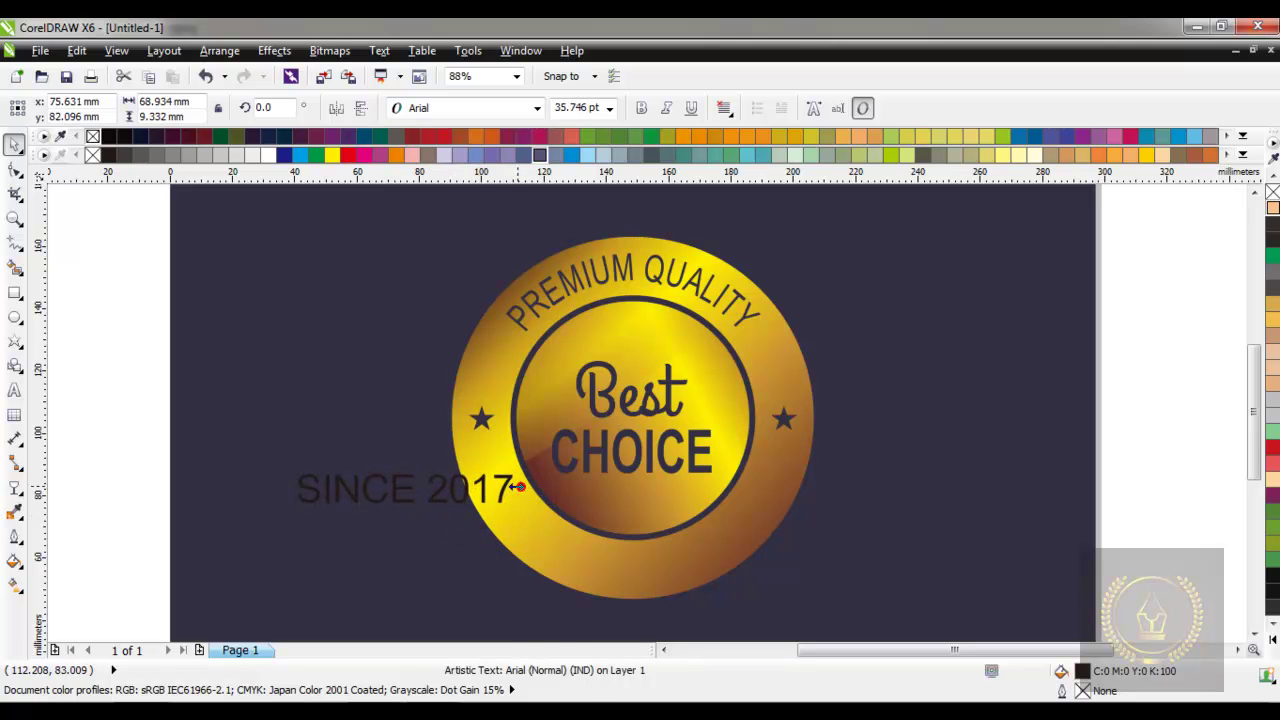
drag(517, 486, 492, 488)
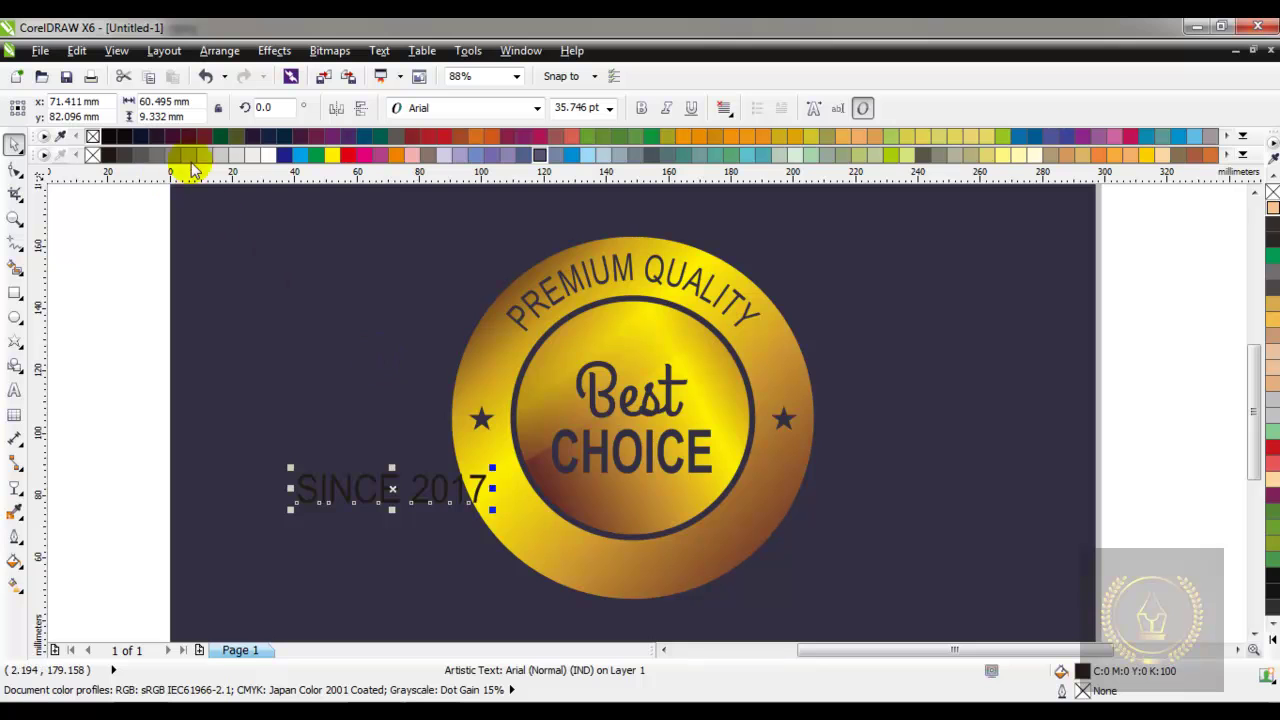
click(268, 155)
drag(494, 487, 484, 489)
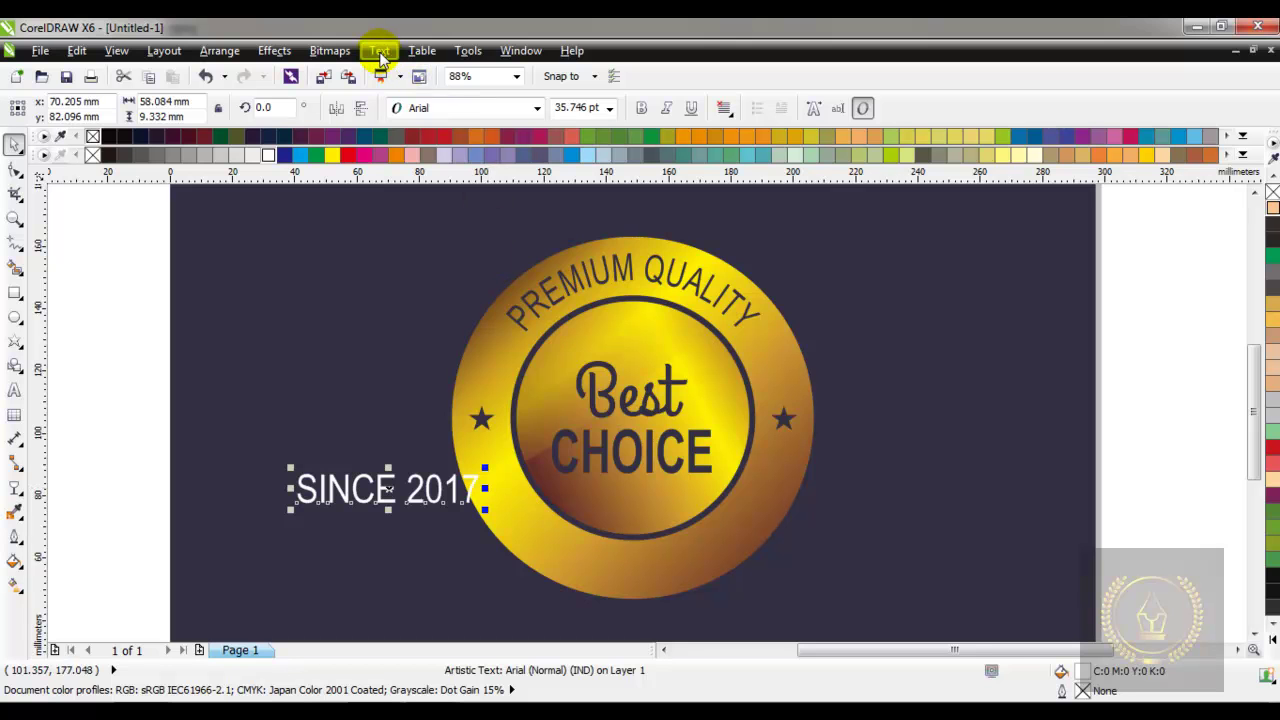
Step: Fit SINCE 2017 to the bottom of the gold circle and mirror it to read upright
click(380, 52)
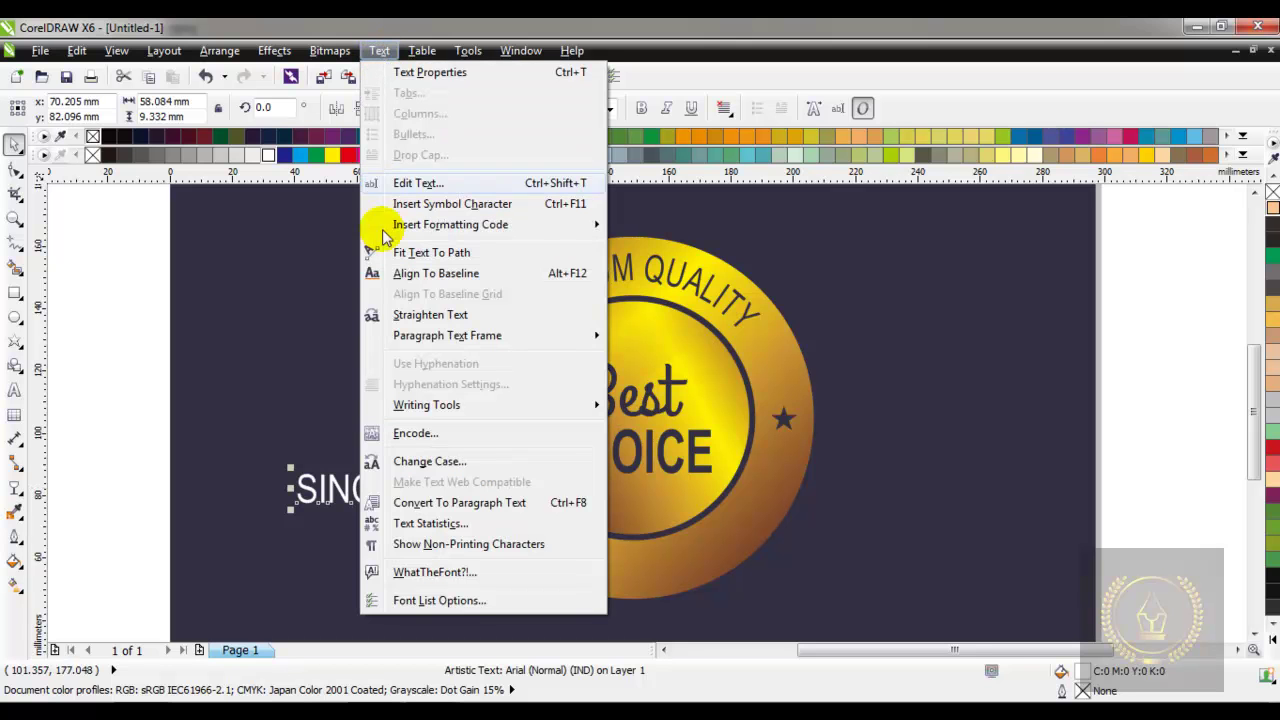
click(446, 262)
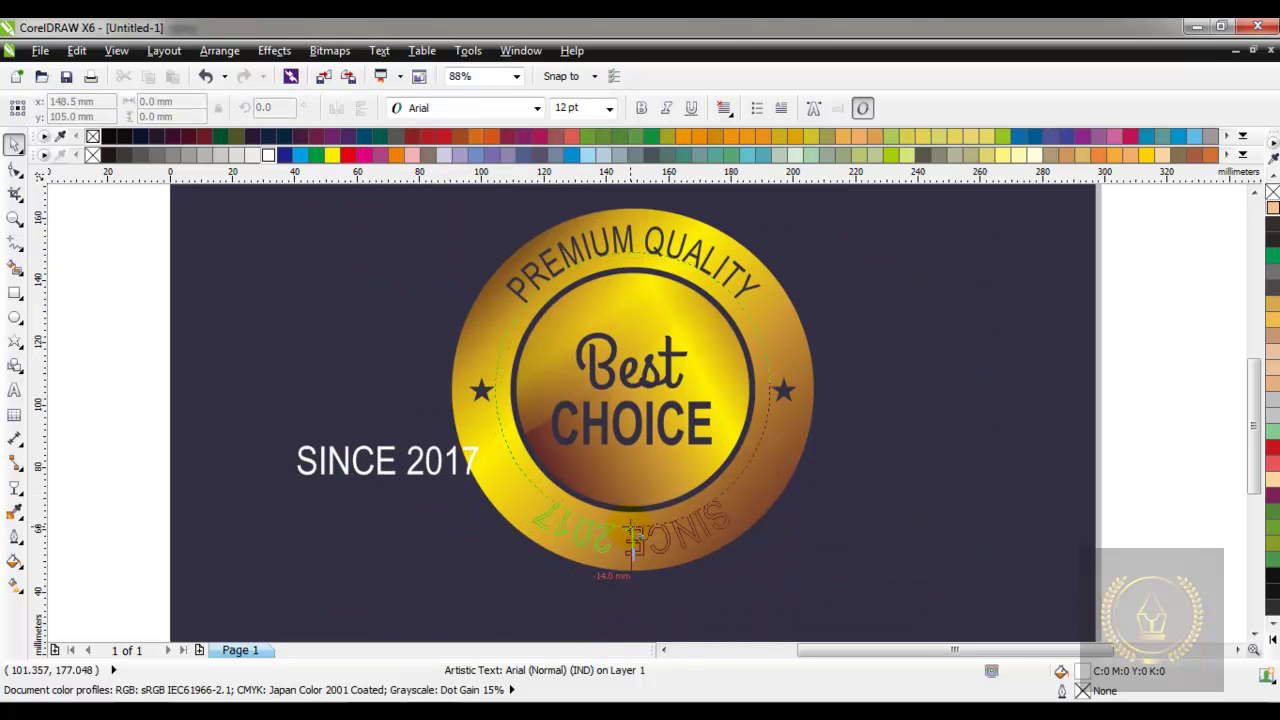
click(631, 538)
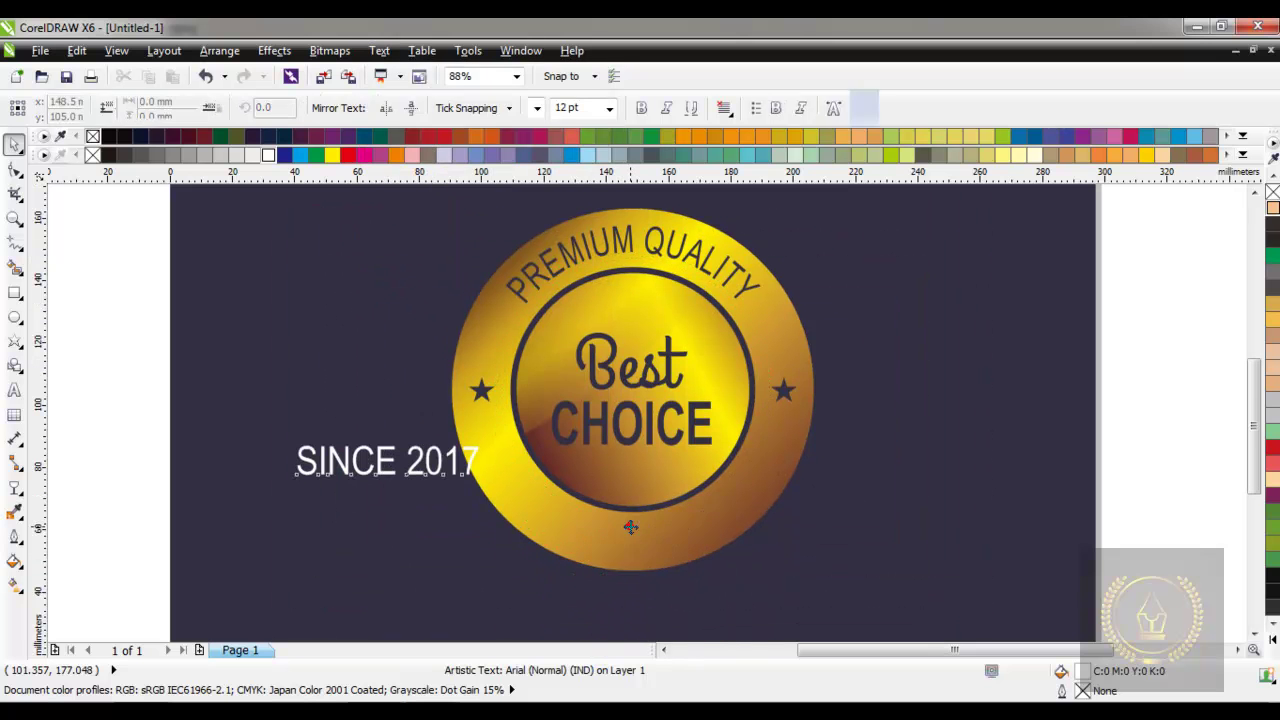
click(410, 108)
click(386, 108)
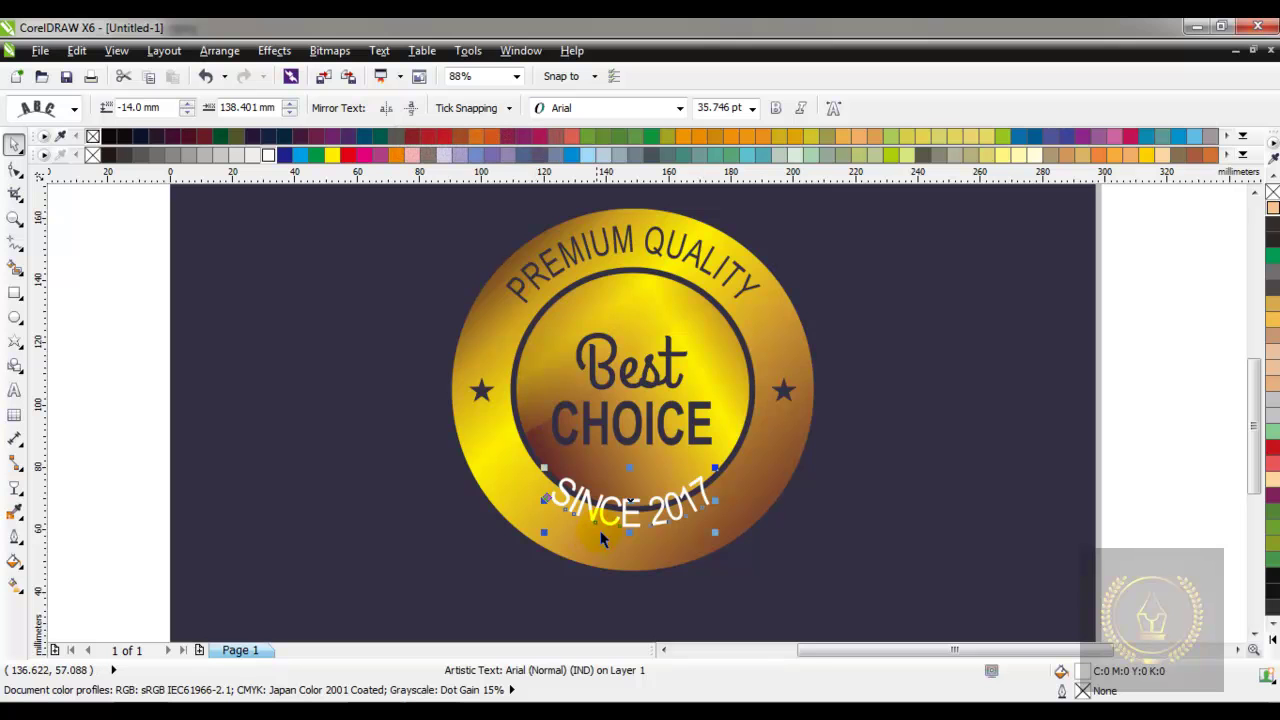
Step: Enlarge SINCE 2017 to about 39.5 pt with a −4 mm path offset
drag(628, 506, 631, 525)
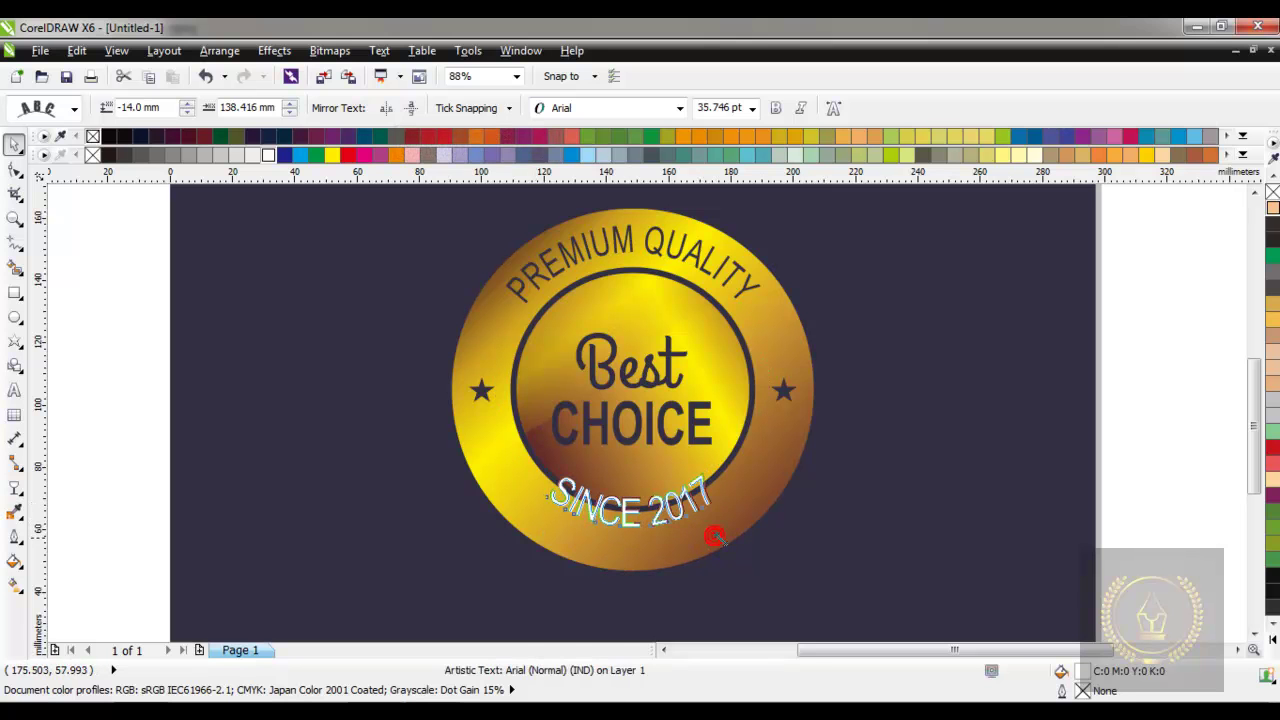
drag(714, 535, 730, 557)
click(631, 510)
mouse_move(628, 497)
mouse_down()
mouse_move(631, 540)
mouse_move(626, 529)
mouse_up()
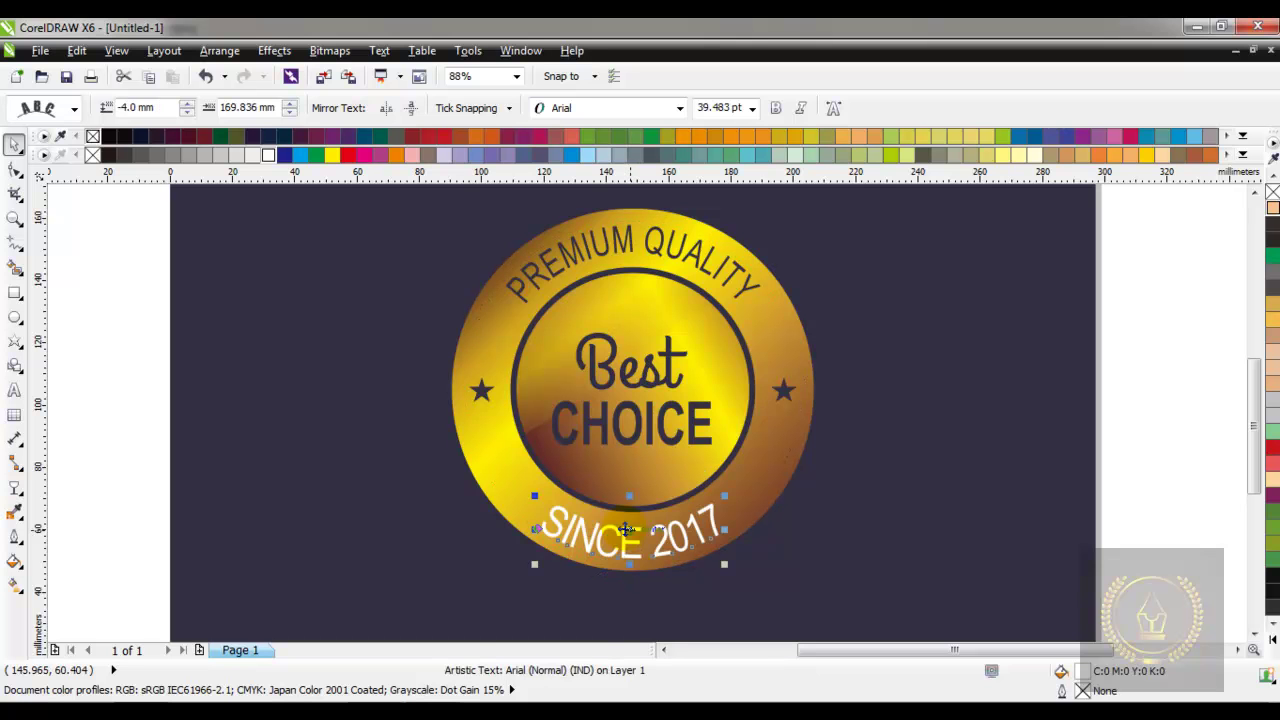
drag(626, 529, 628, 532)
Step: Set the SINCE 2017 path offset to −6 mm and nudge the text lower
scroll(628, 531, up, 3)
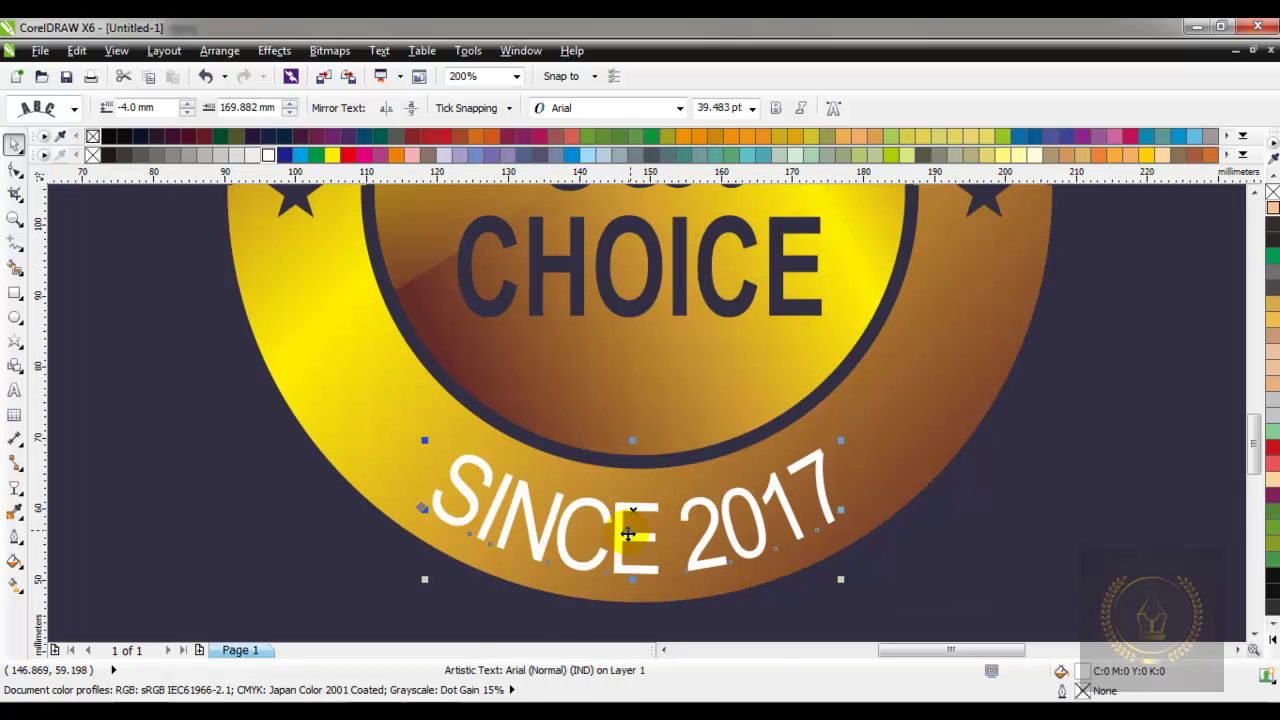
drag(630, 505, 630, 506)
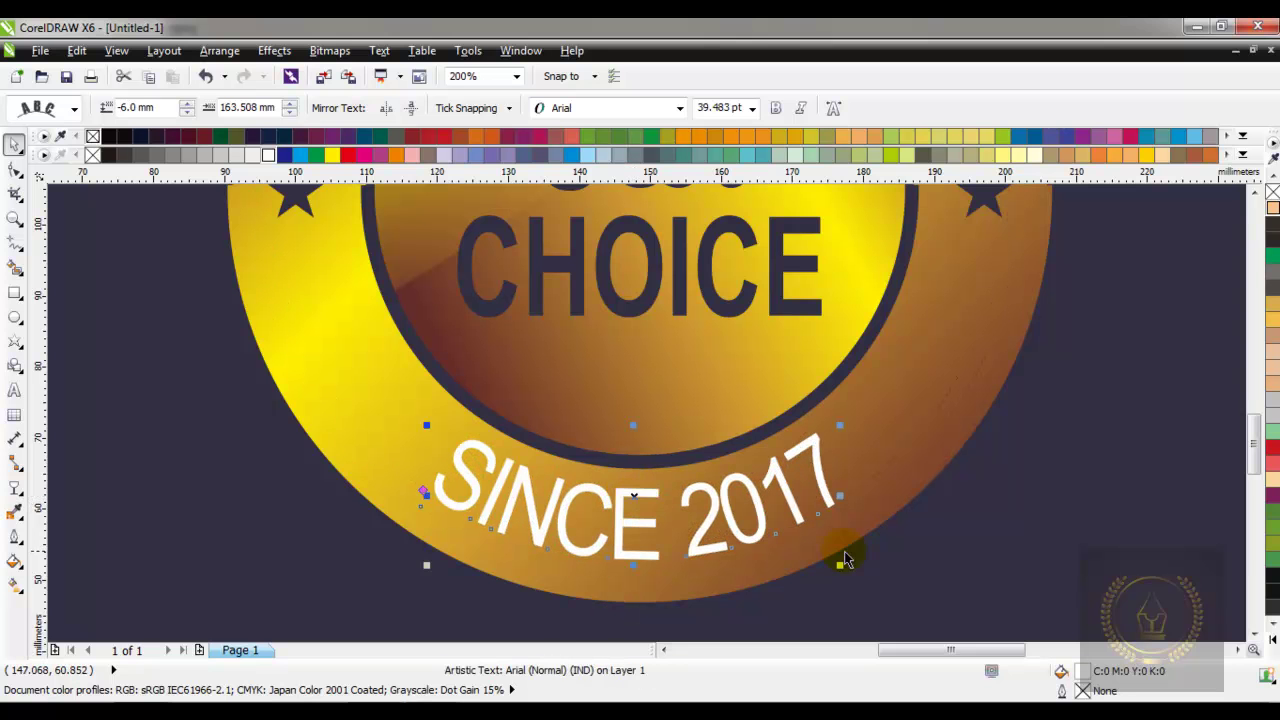
click(900, 555)
click(820, 462)
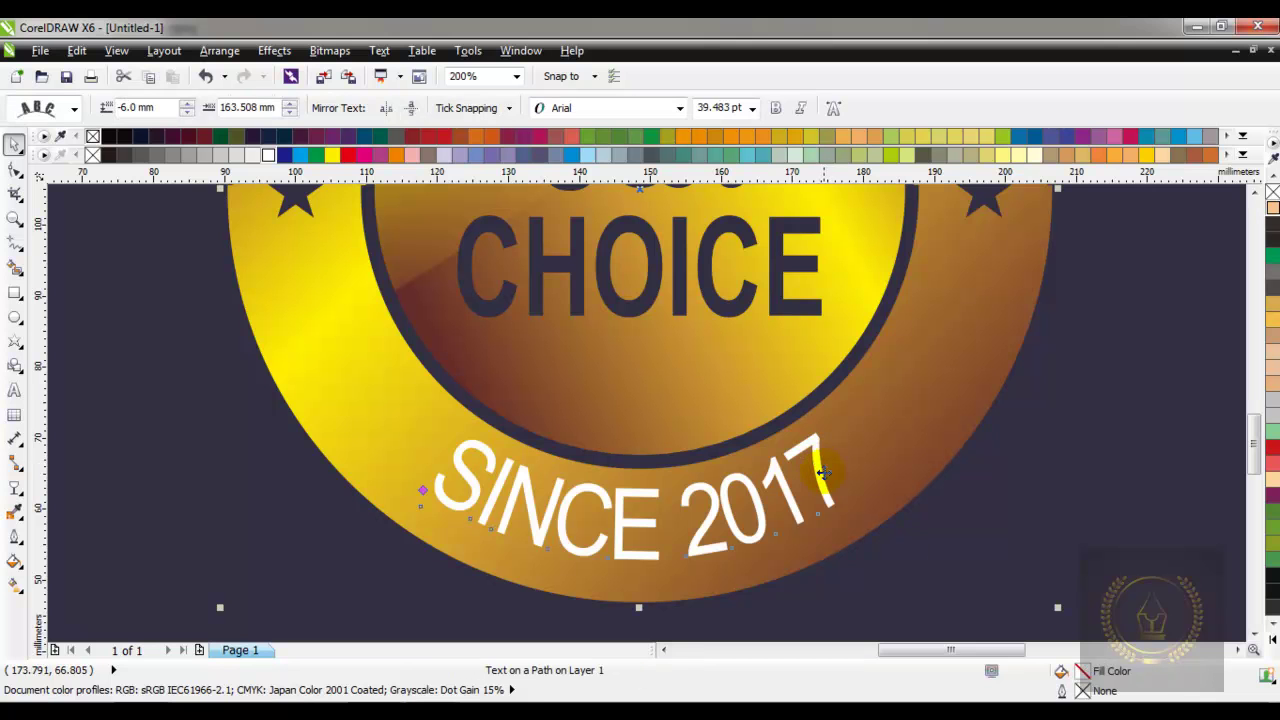
shift+click(820, 478)
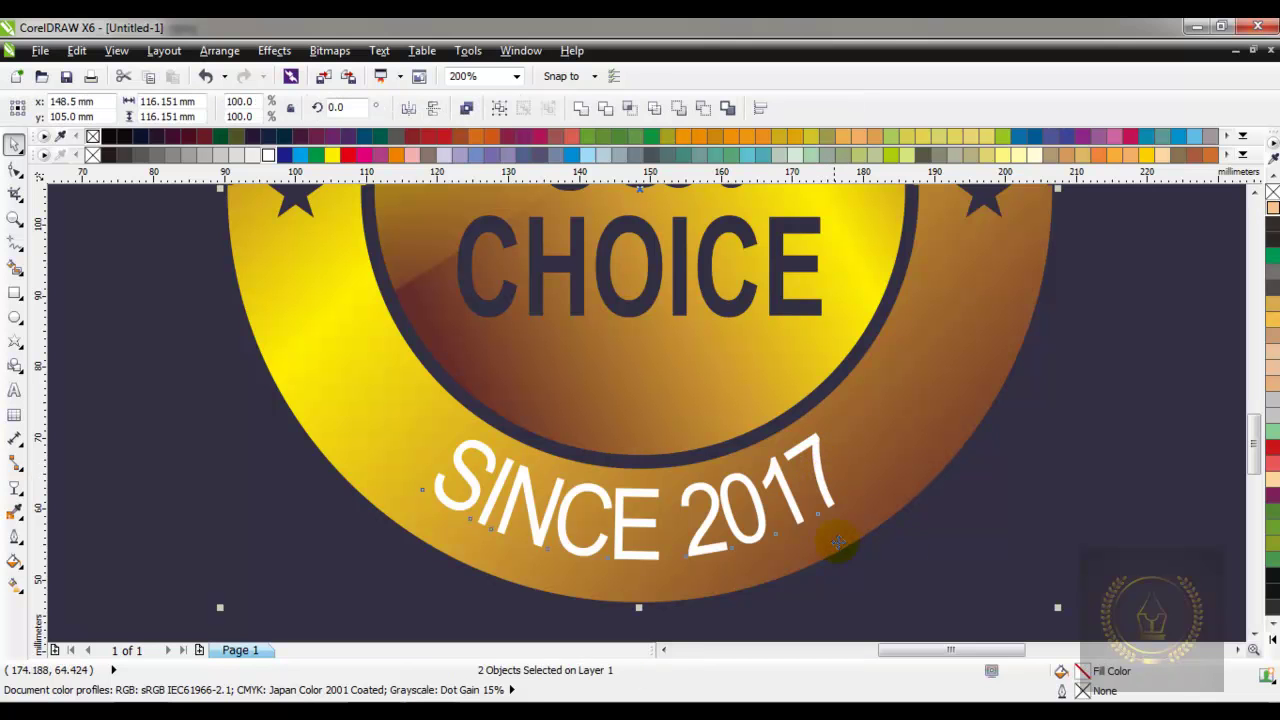
click(783, 583)
click(633, 522)
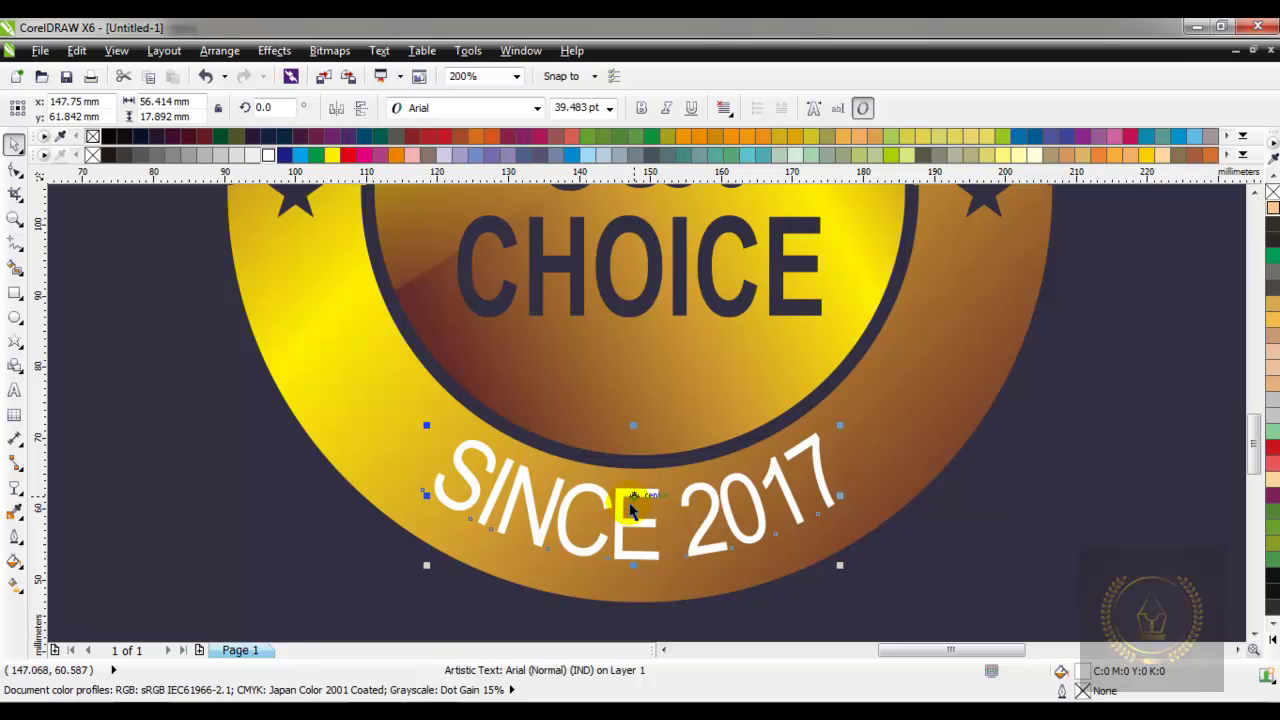
drag(630, 510, 632, 500)
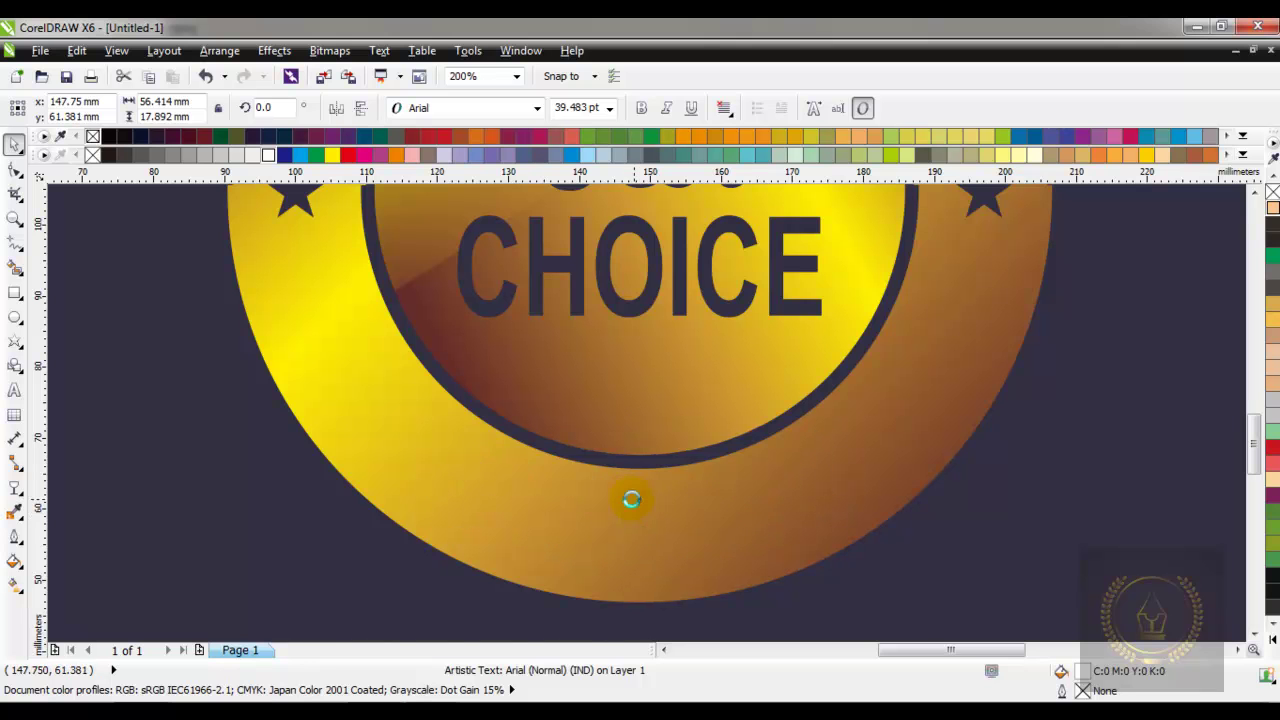
drag(632, 497, 632, 500)
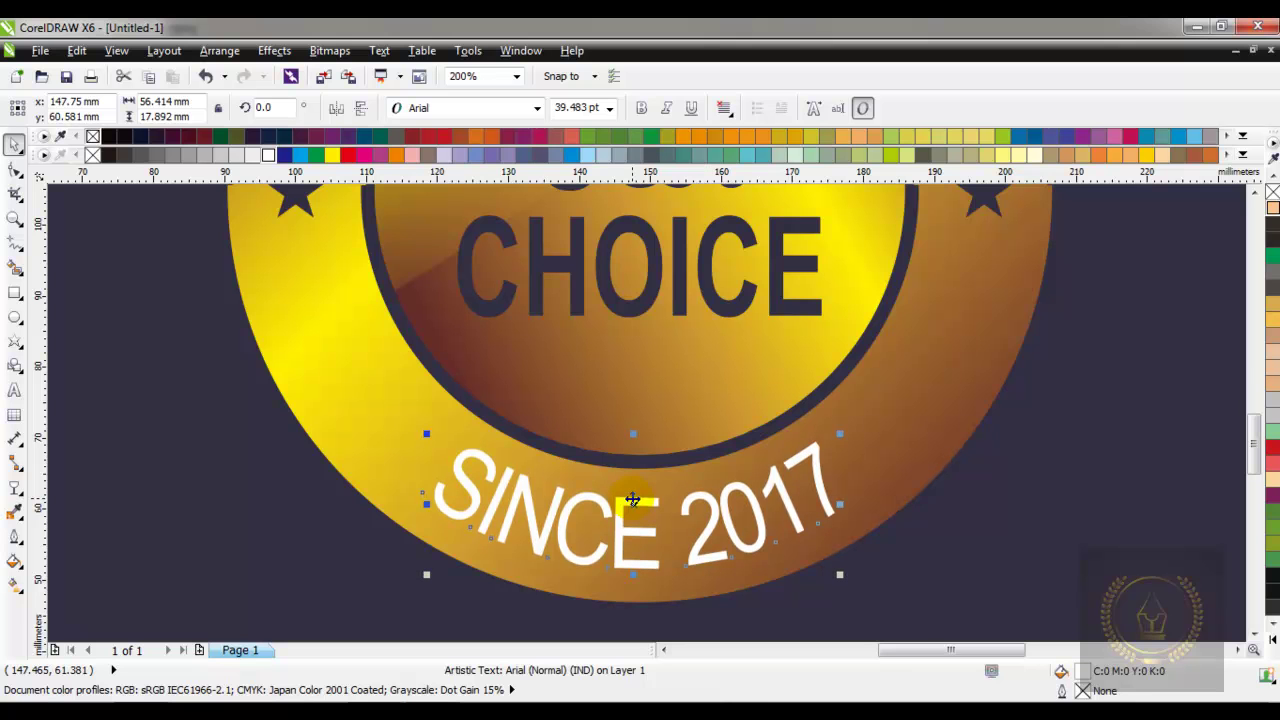
Step: Colour SINCE 2017 a dark blue-grey matching the other lettering
click(542, 155)
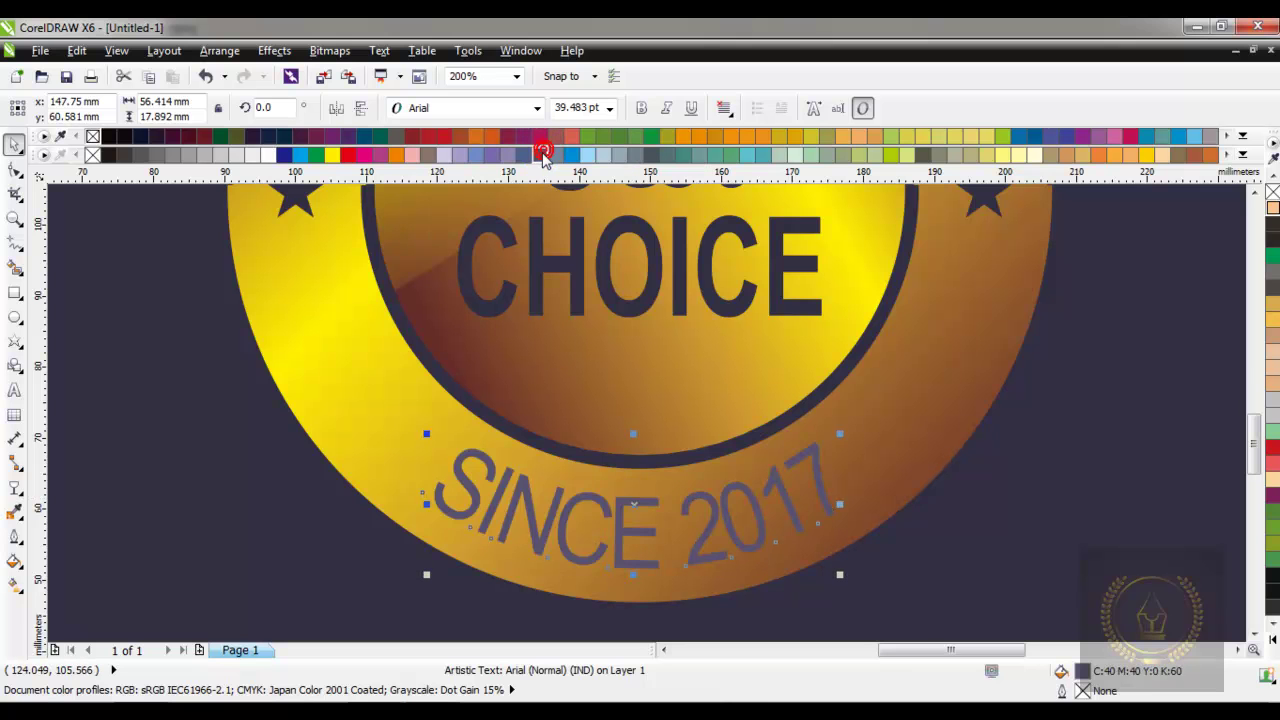
click(542, 155)
click(542, 155)
click(542, 155)
drag(542, 158, 630, 194)
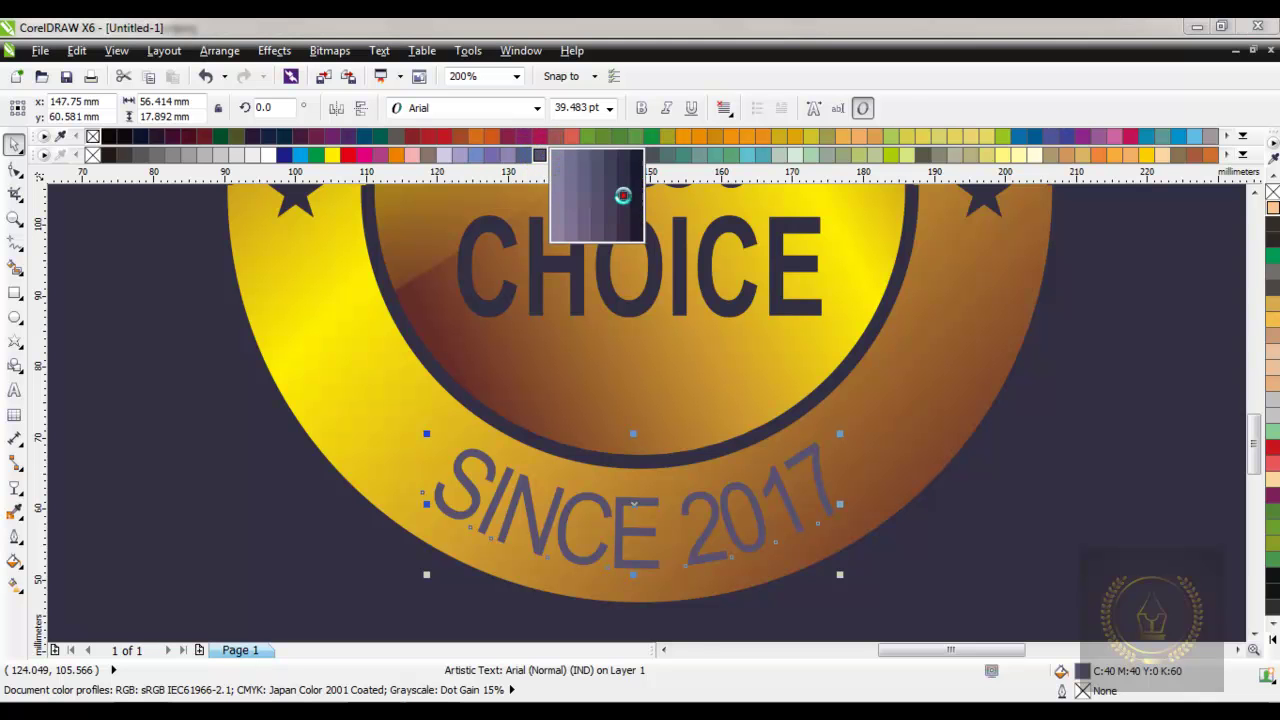
click(243, 414)
Step: Scale the inner circle up slightly around its centre
scroll(580, 420, down, 1)
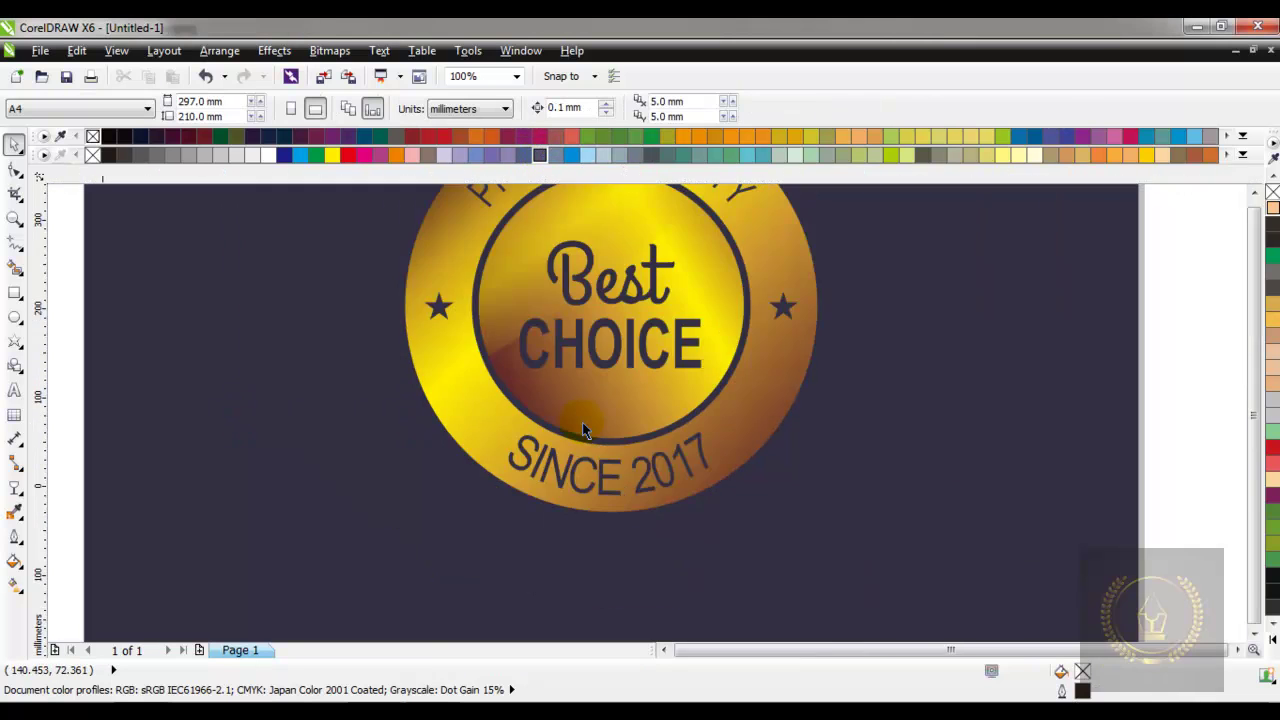
scroll(582, 422, down, 2)
scroll(598, 385, up, 1)
drag(421, 288, 734, 551)
click(758, 496)
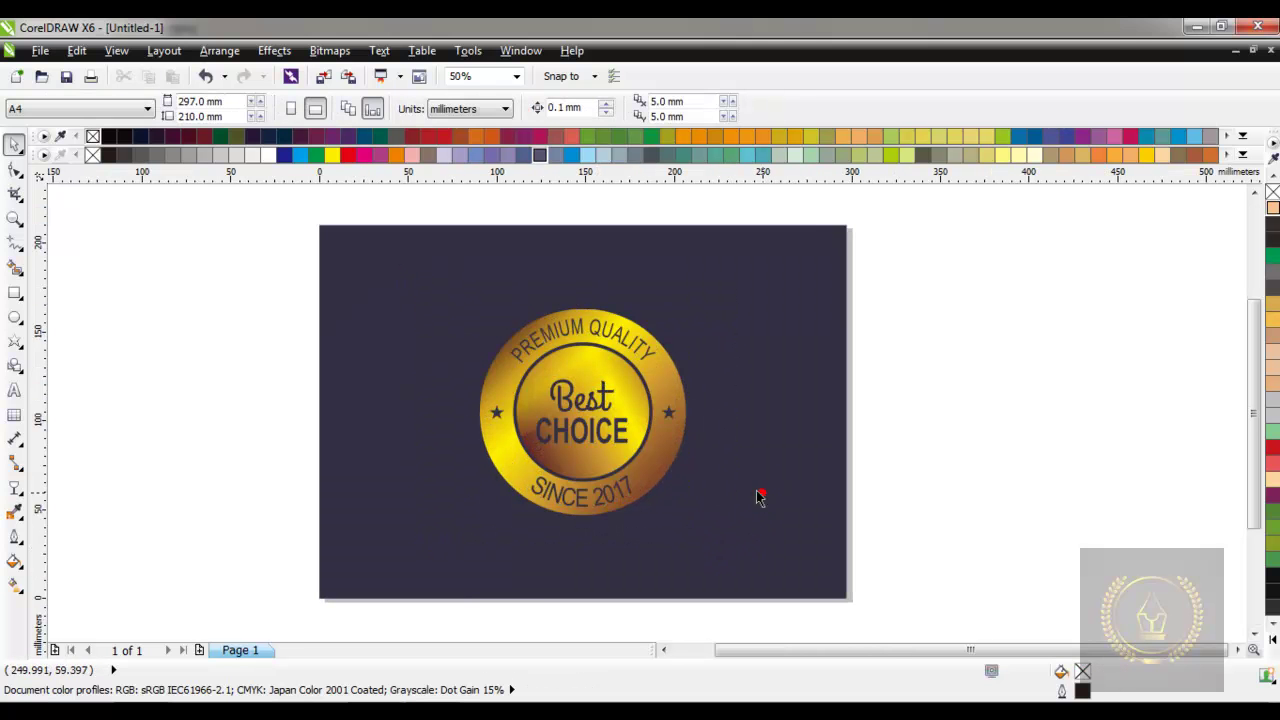
scroll(545, 345, up, 2)
scroll(537, 345, down, 1)
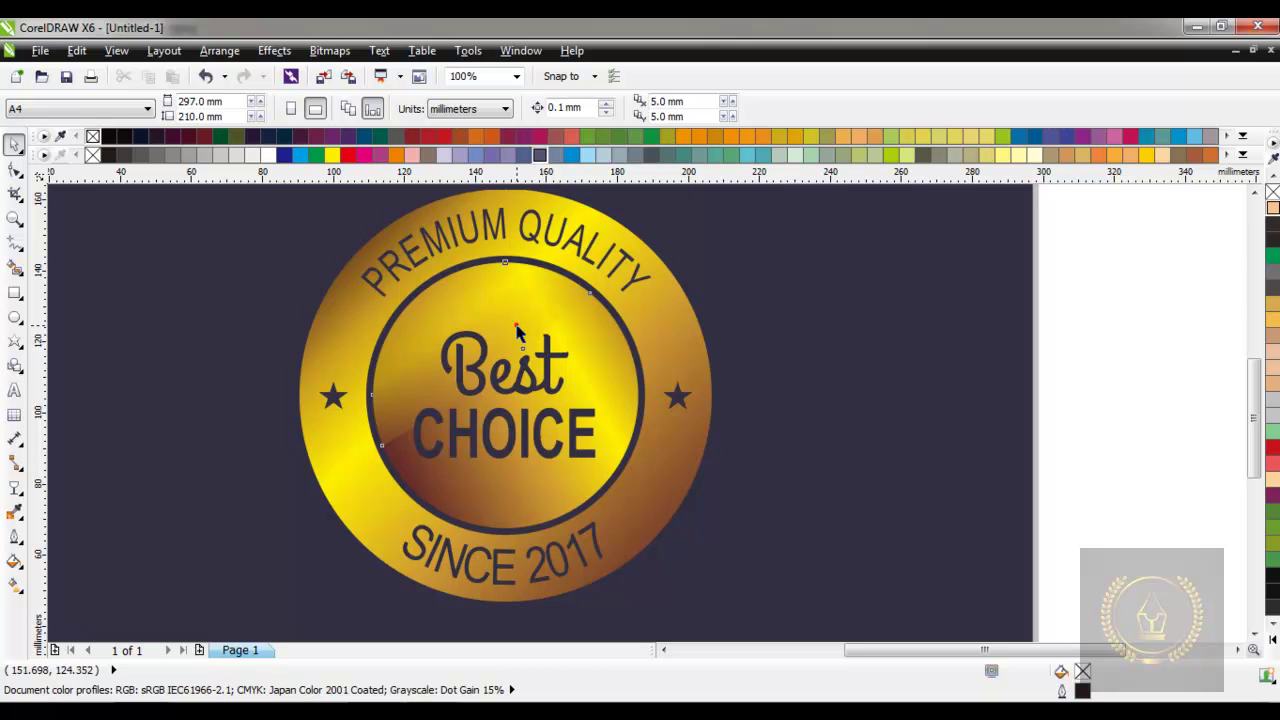
click(517, 332)
shift+click(543, 491)
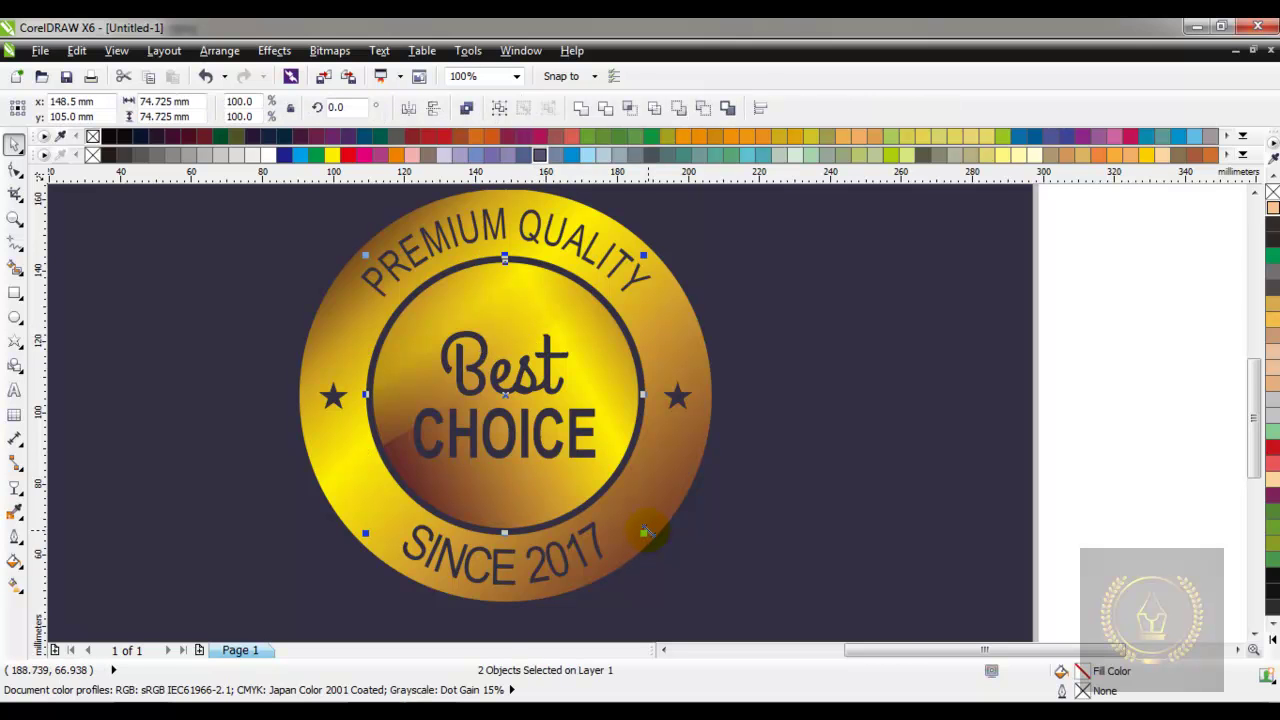
scroll(645, 533, up, 1)
drag(634, 530, 642, 538)
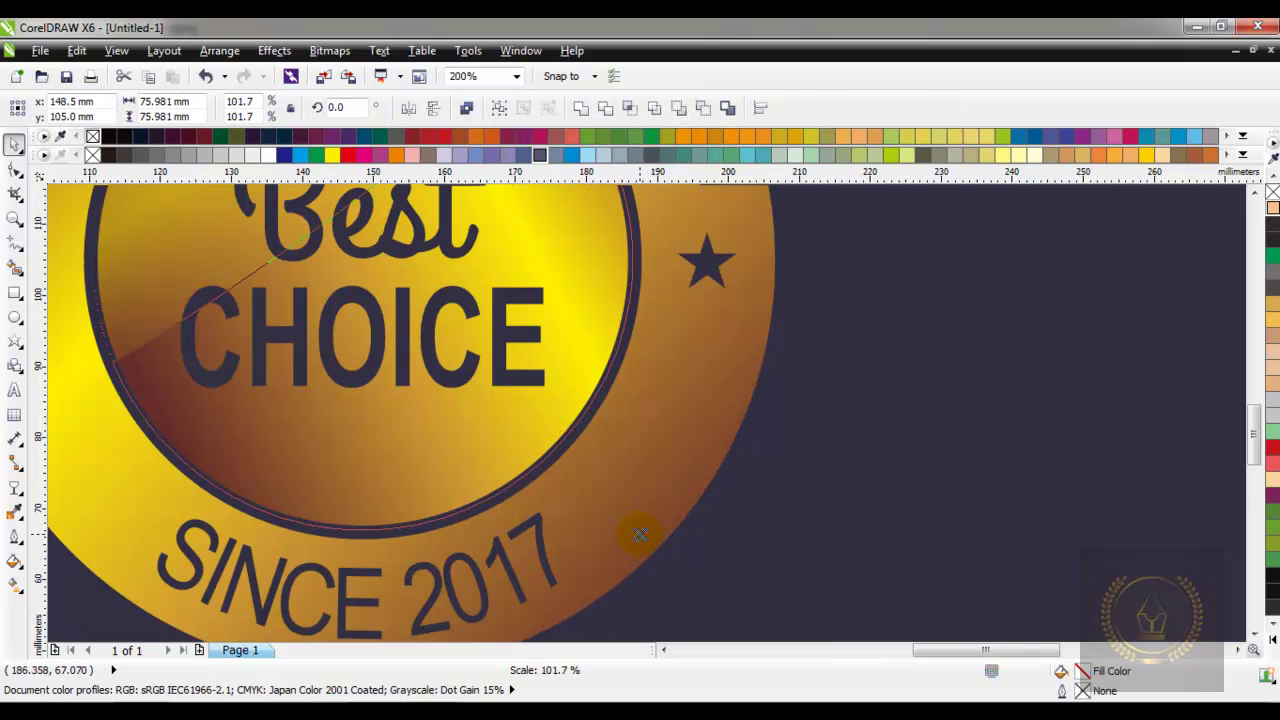
key(Escape)
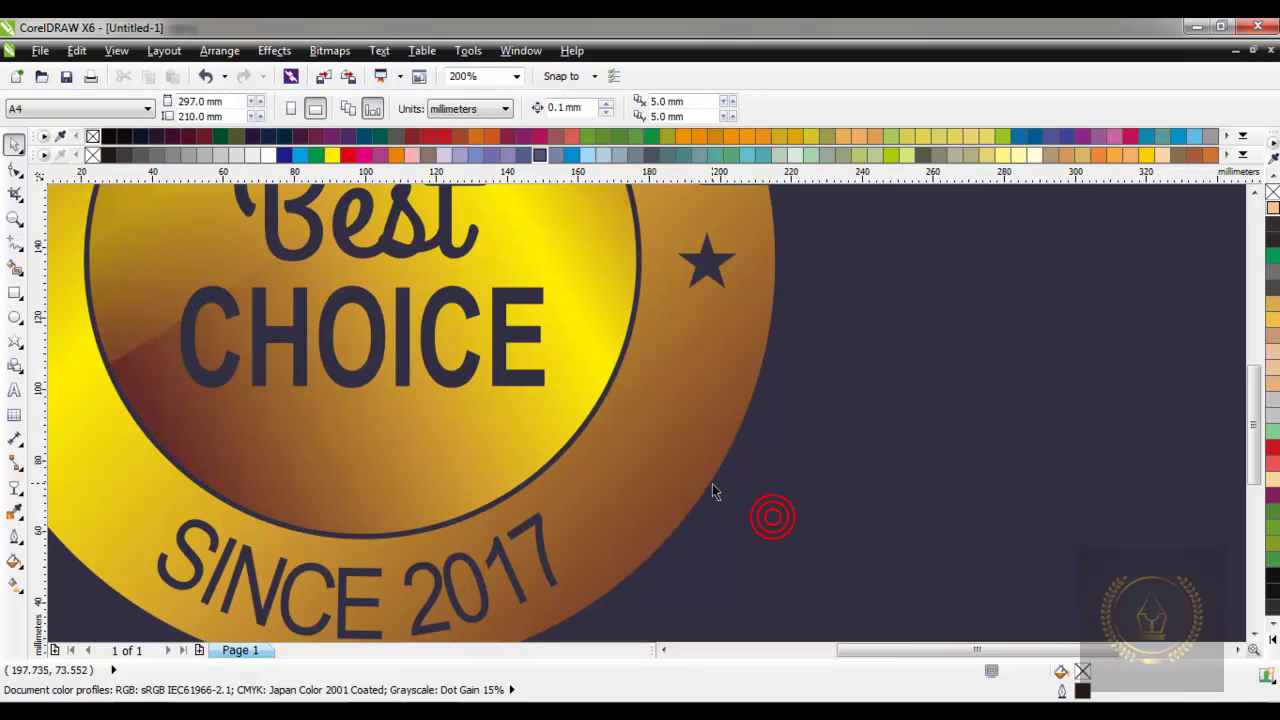
Step: Group all seven badge objects together with Ctrl+G
scroll(712, 483, down, 3)
scroll(695, 472, up, 1)
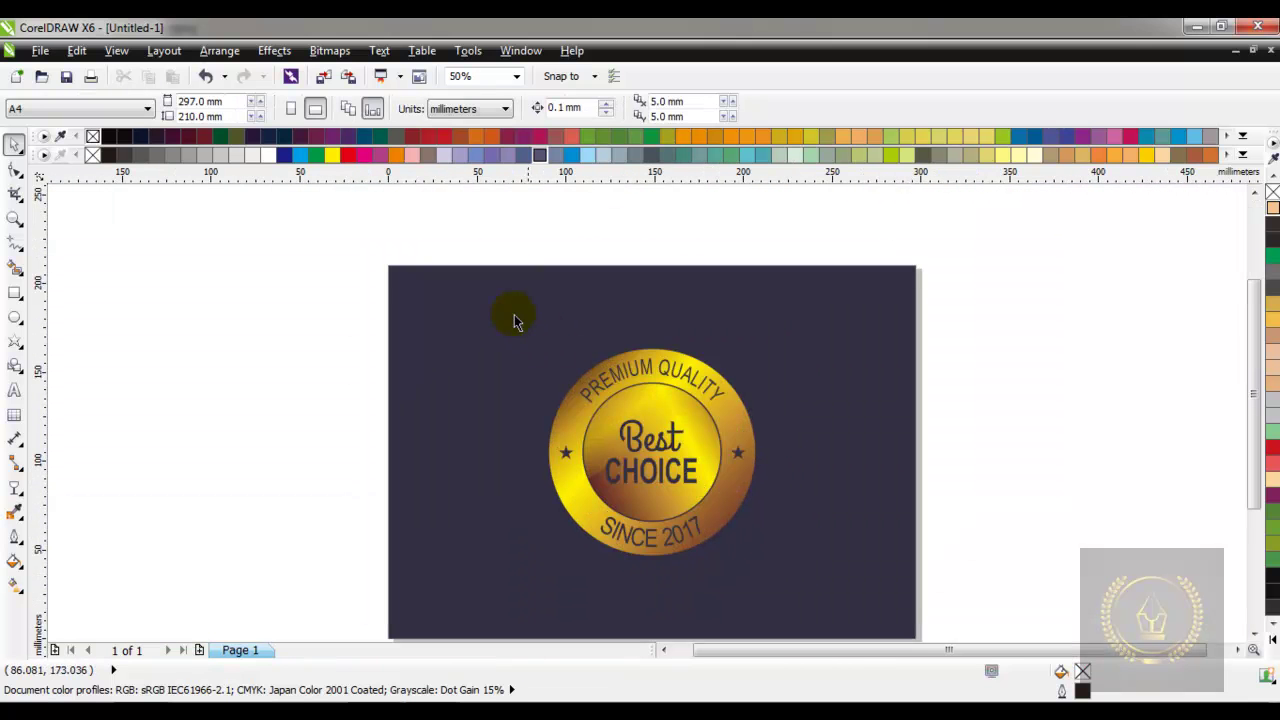
drag(513, 320, 794, 586)
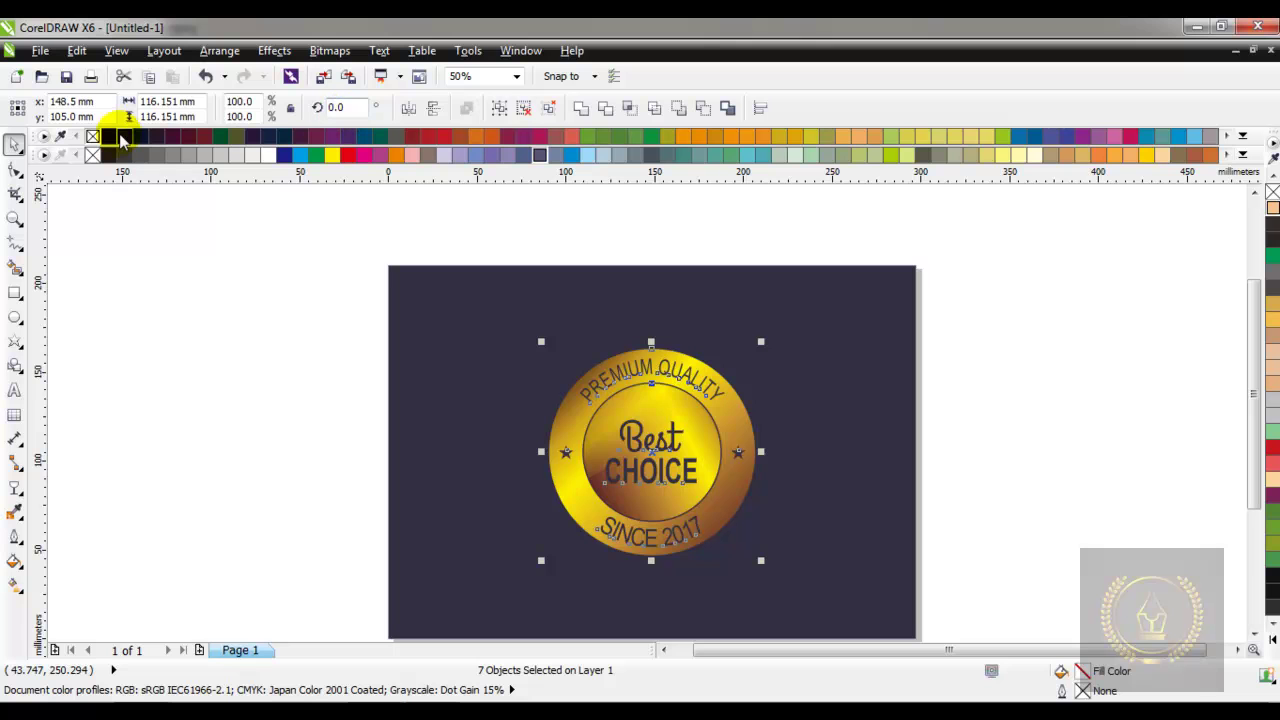
click(499, 107)
click(488, 328)
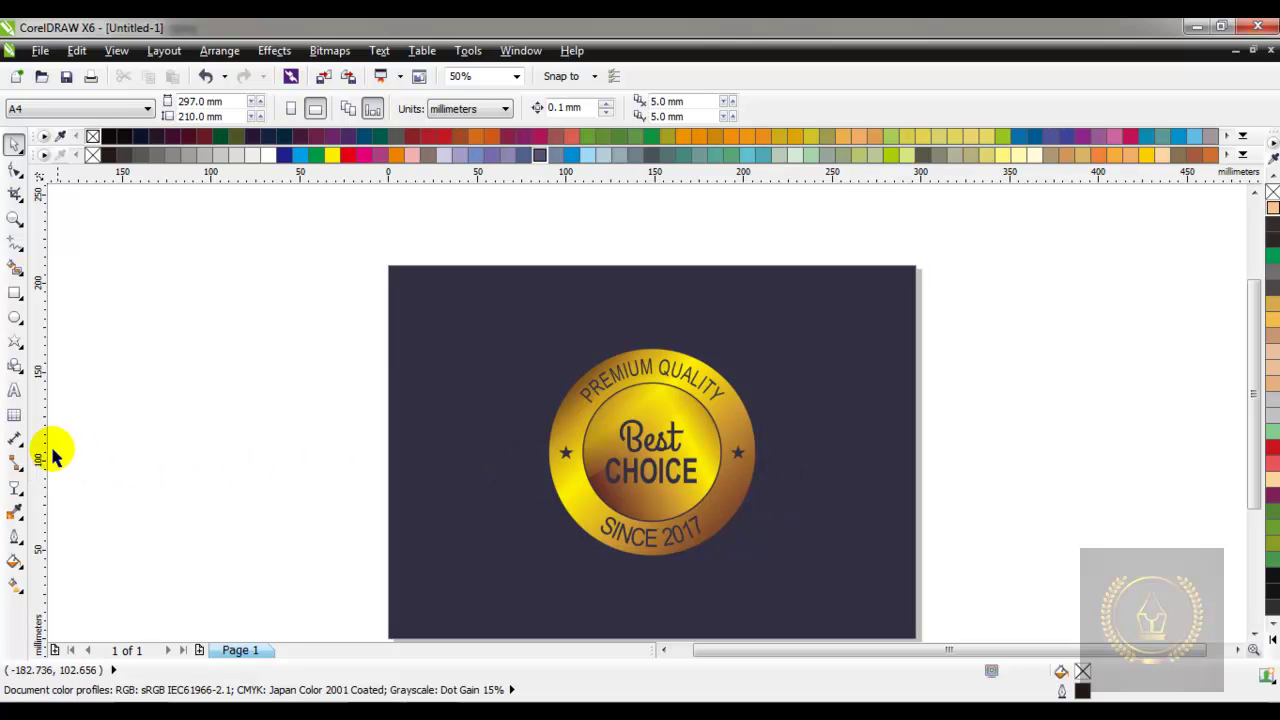
Step: Draw a trial nine-point complex star left of the page, then delete it
click(24, 352)
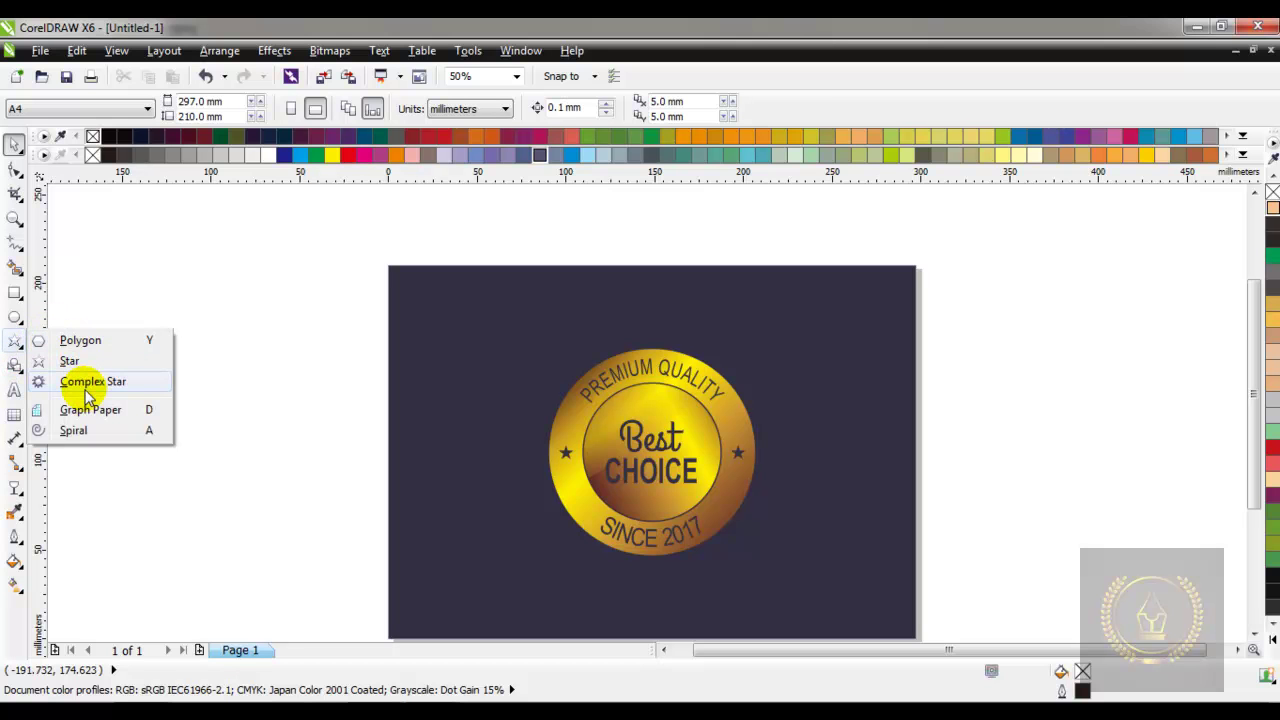
click(89, 386)
mouse_move(171, 322)
mouse_down()
mouse_move(350, 512)
mouse_move(406, 549)
mouse_up()
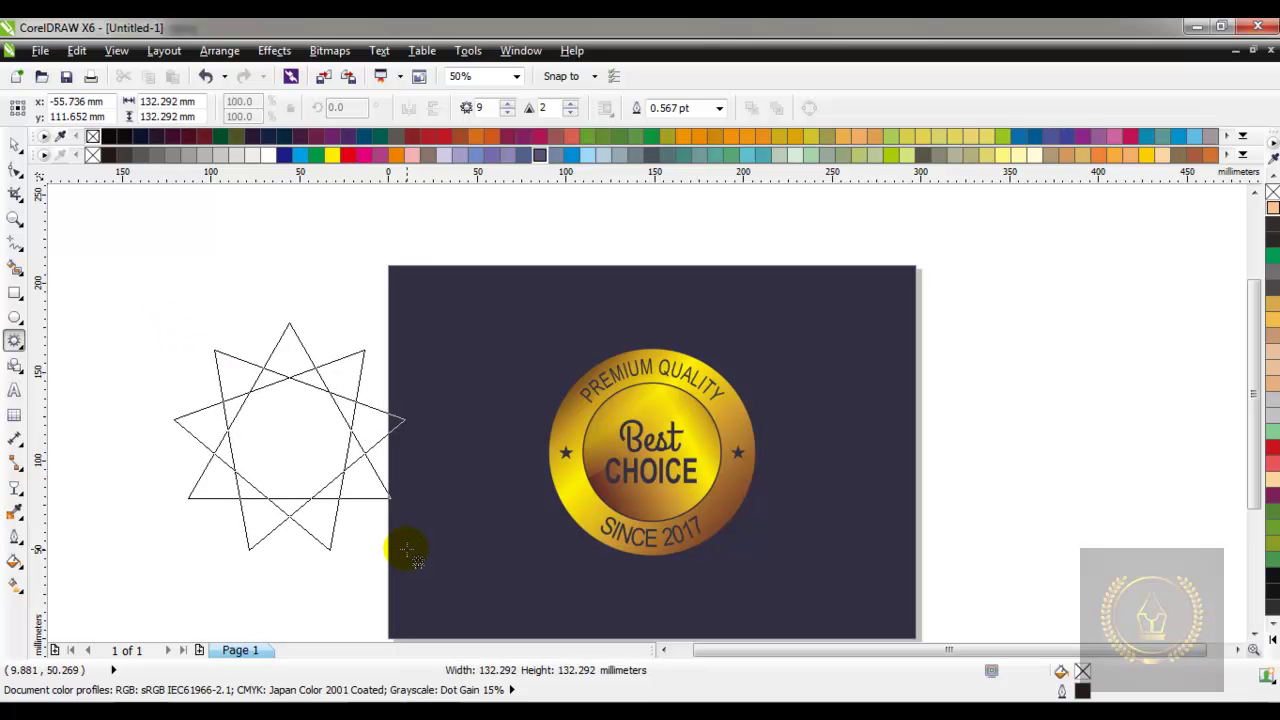
key(Delete)
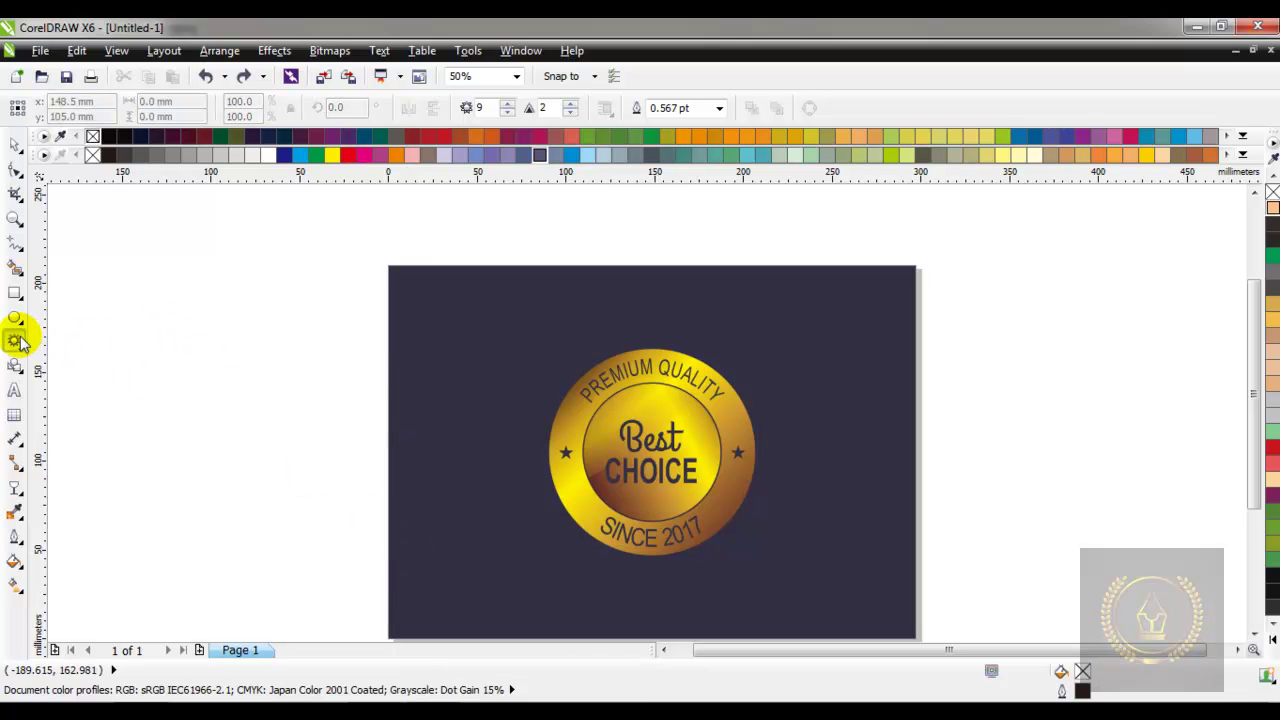
Step: Draw a white-outlined hexagon on the page with the Polygon tool
click(24, 362)
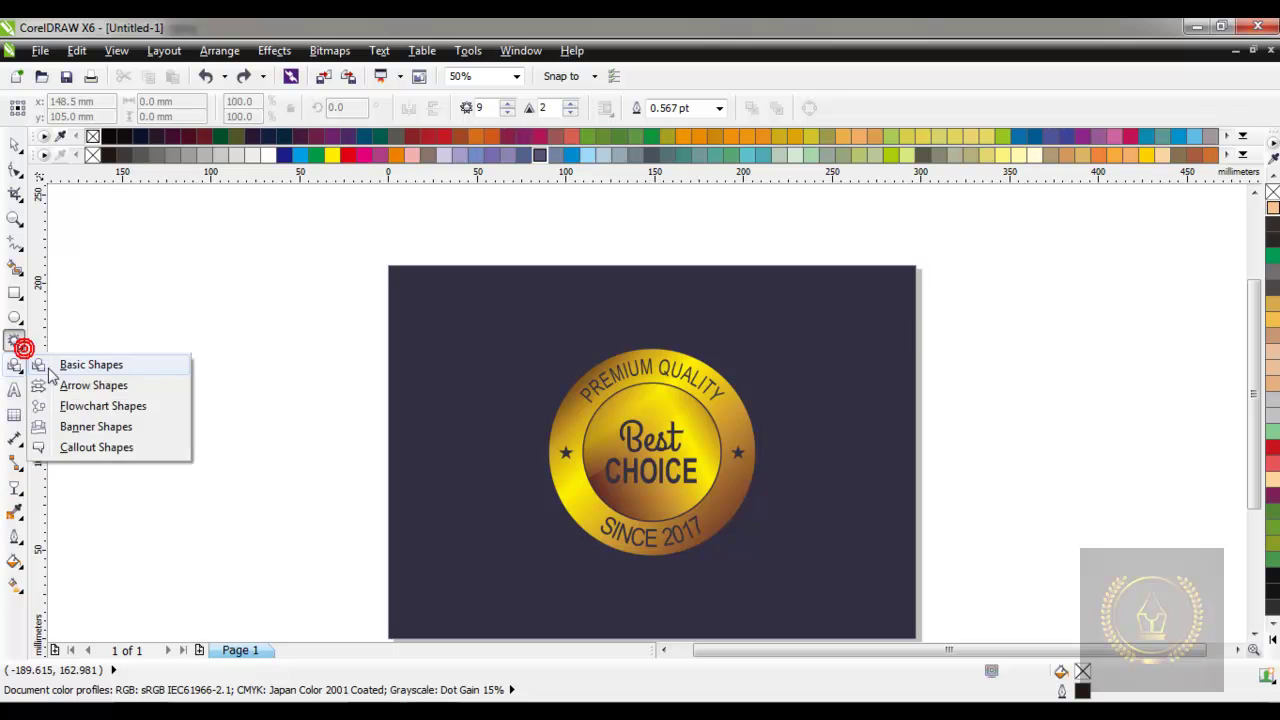
click(20, 344)
click(72, 344)
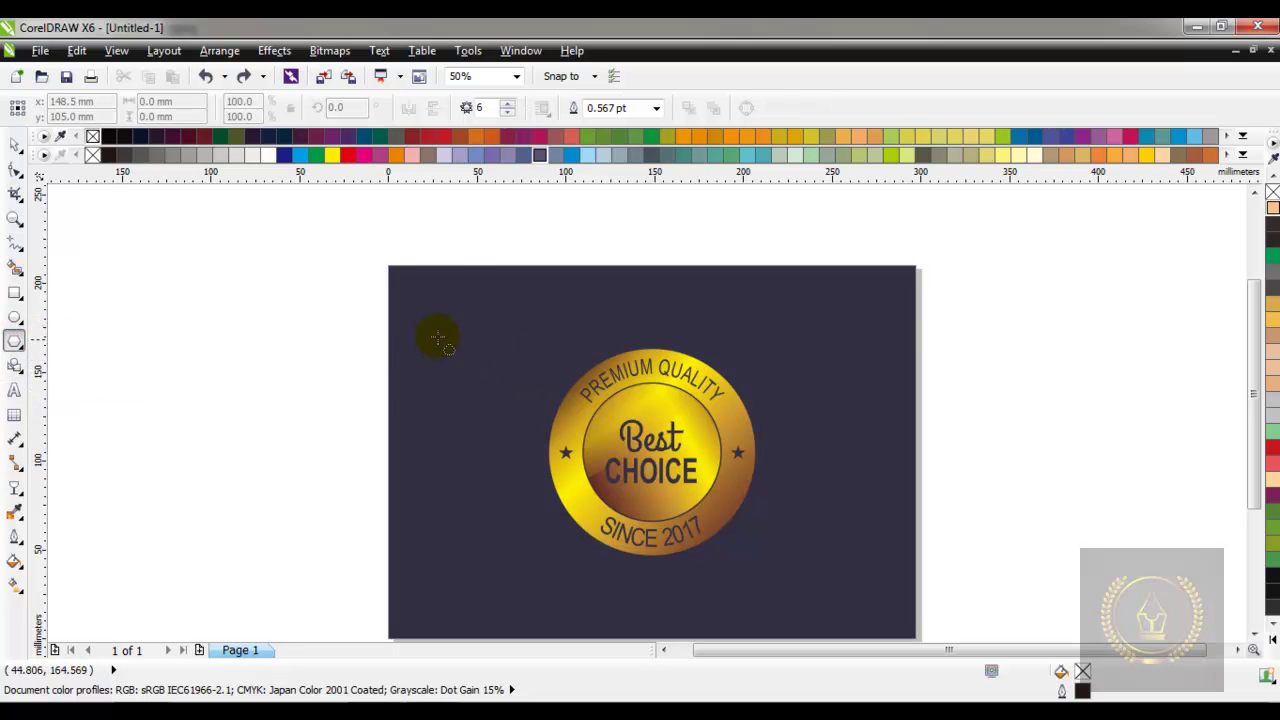
drag(408, 328, 530, 503)
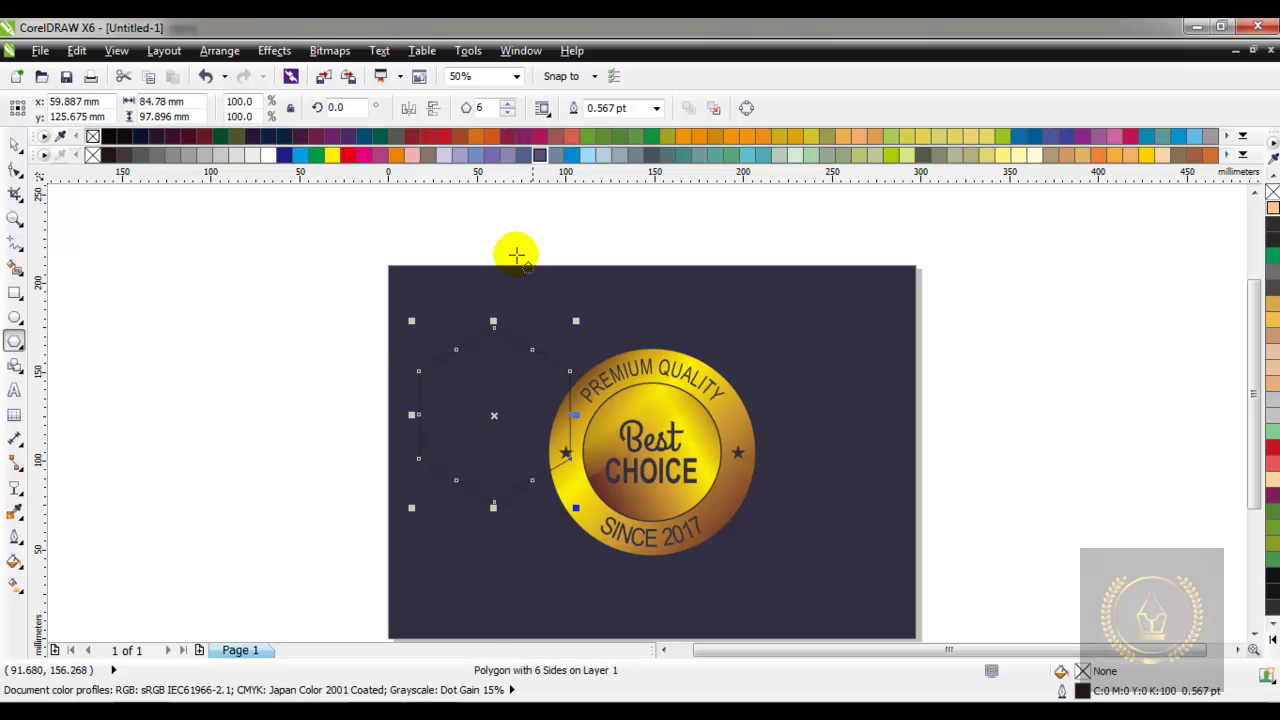
right_click(268, 157)
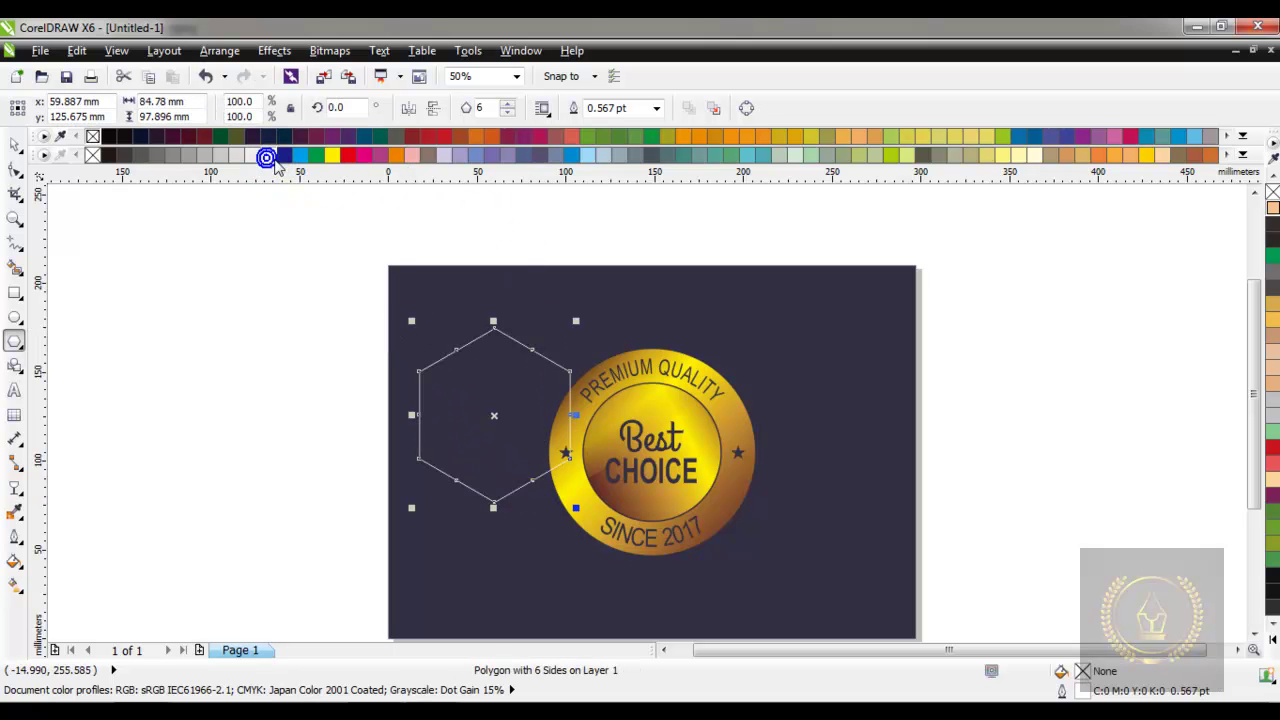
Step: Set the polygon to 13 sides, then delete it via its right-click menu
click(508, 104)
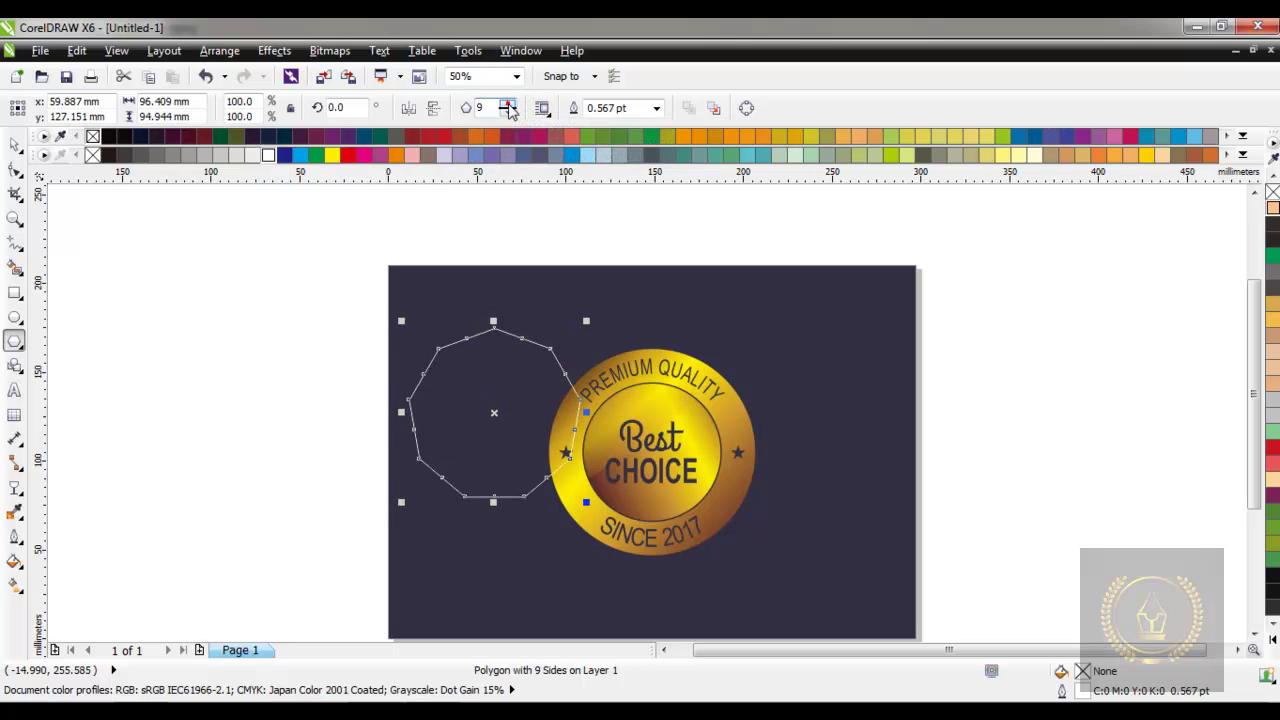
click(508, 104)
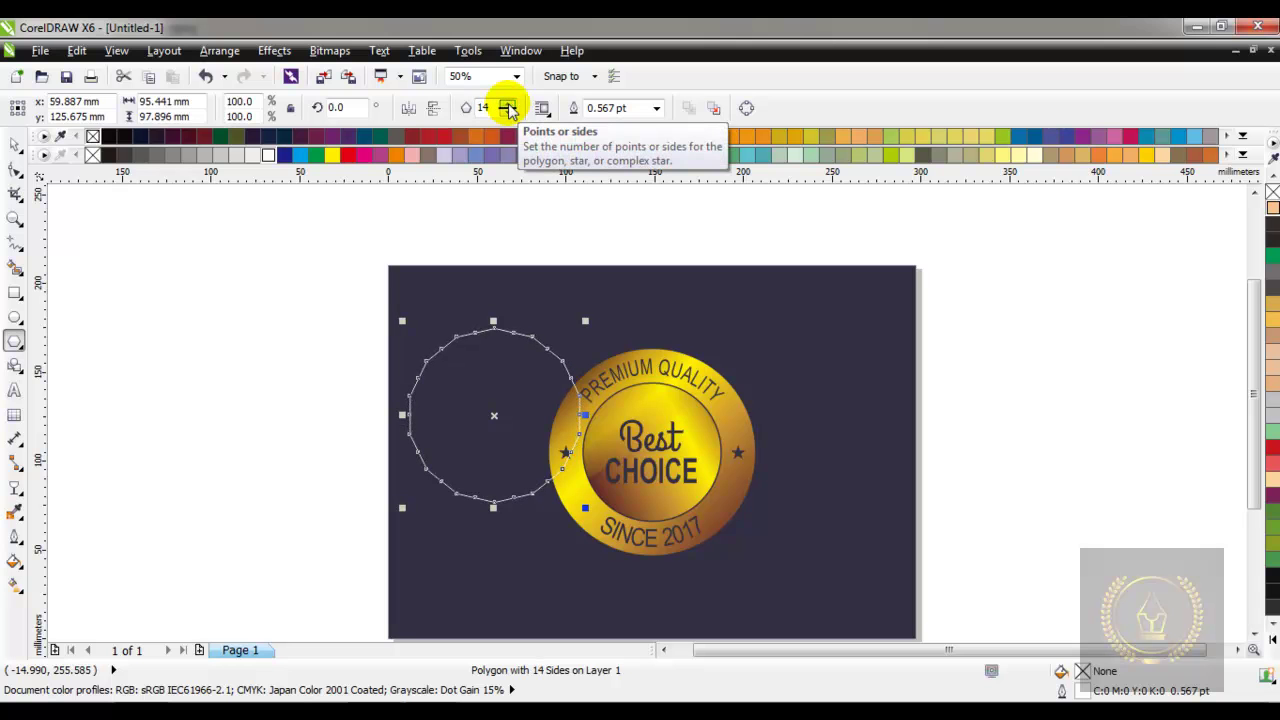
click(508, 112)
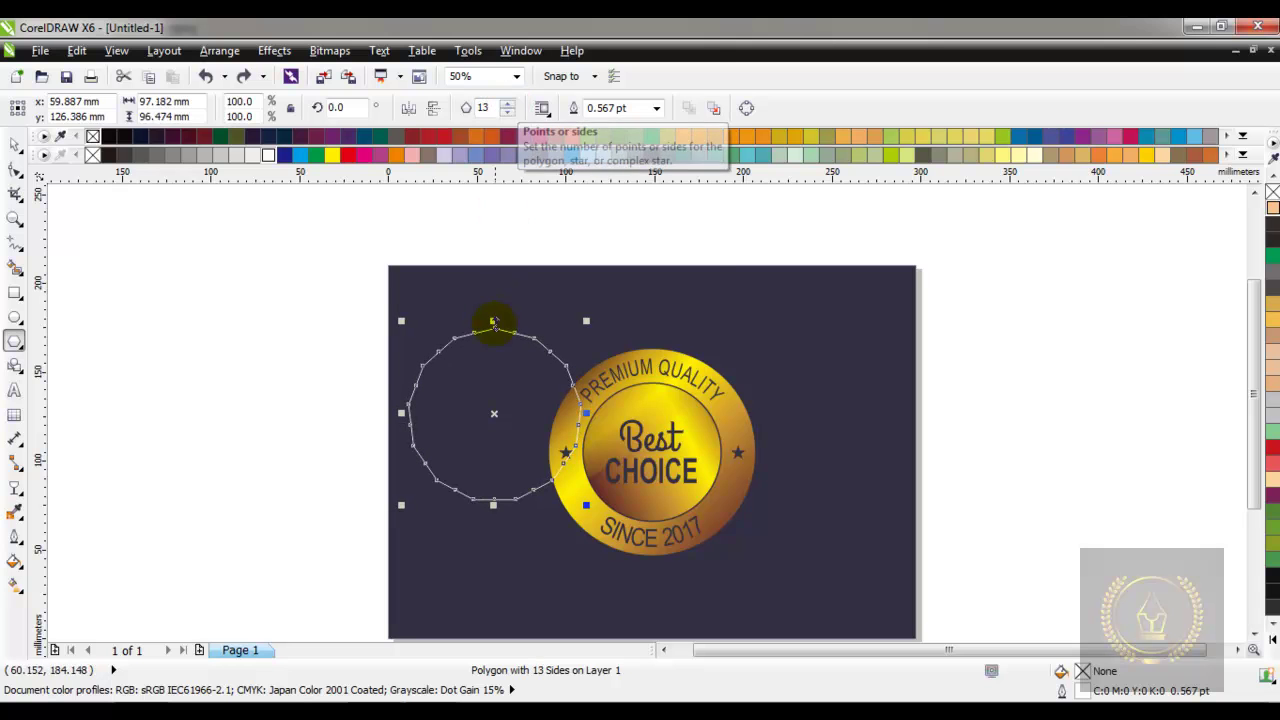
right_click(494, 381)
click(571, 230)
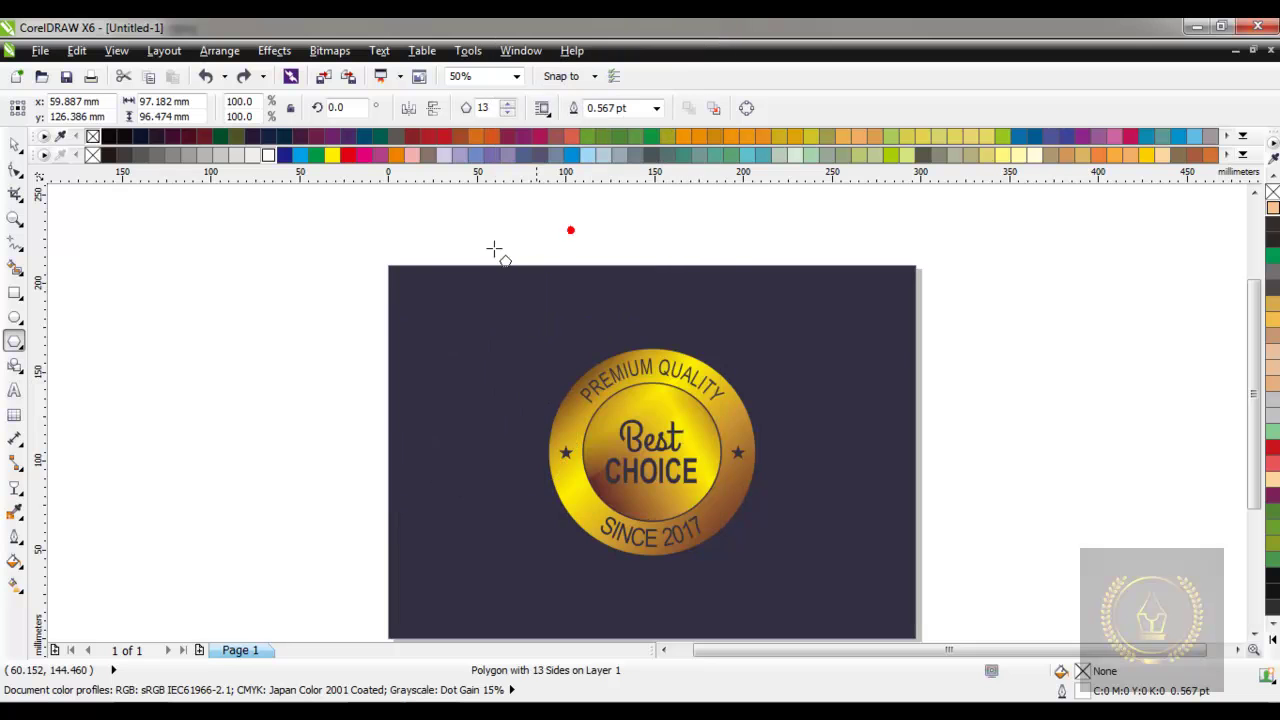
click(15, 341)
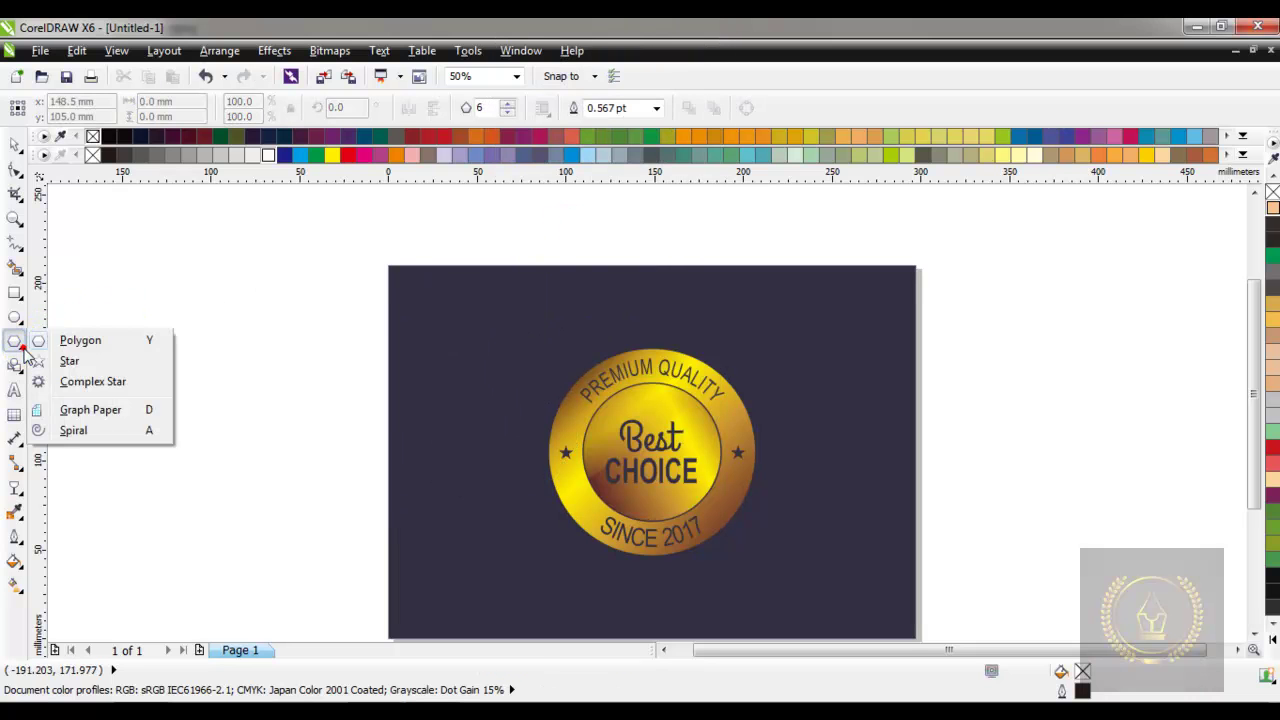
Step: Draw a white-outlined star left of the badge and enlarge it to about 151%
click(78, 362)
drag(410, 378, 520, 524)
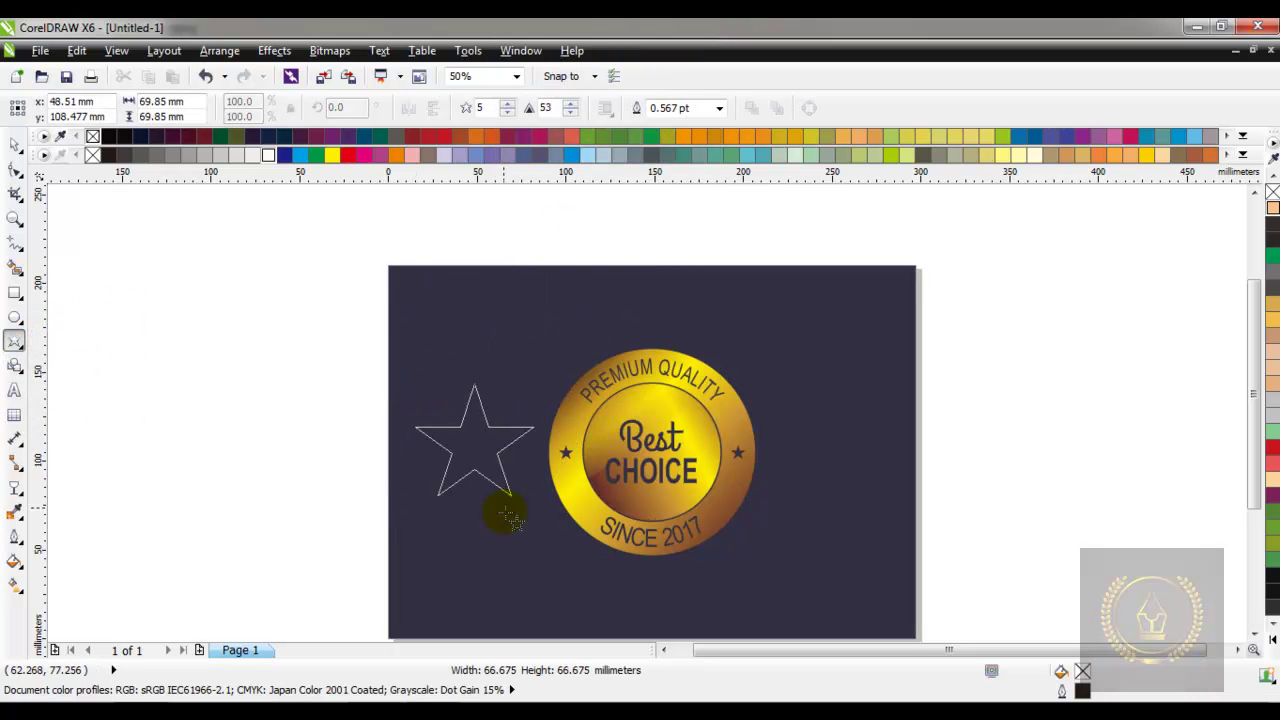
right_click(268, 155)
drag(568, 375, 545, 425)
key(space)
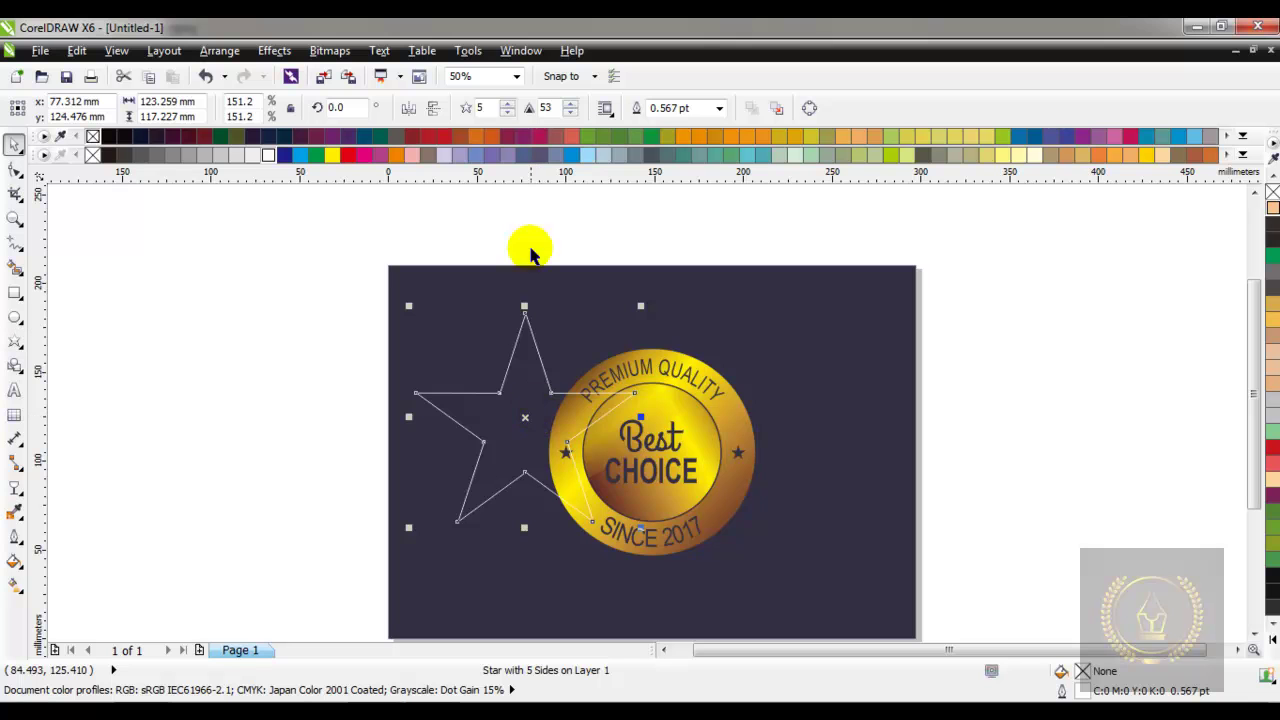
Step: Raise the star to 13 points
click(507, 103)
click(507, 103)
click(507, 103)
click(507, 103)
click(507, 103)
Step: Lower the star's point sharpness to 8
click(571, 104)
click(571, 104)
click(571, 113)
click(571, 113)
click(569, 112)
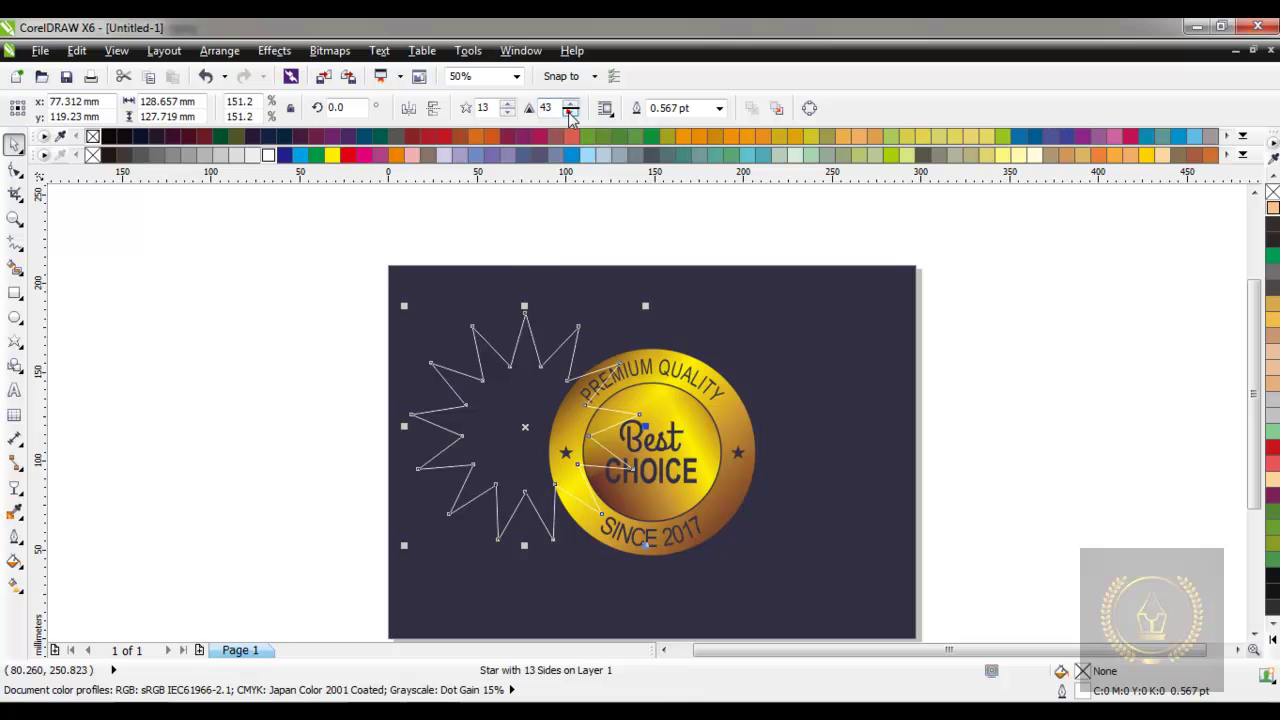
click(569, 112)
click(569, 112)
click(569, 112)
click(569, 112)
click(570, 113)
click(570, 113)
click(570, 113)
click(570, 113)
click(570, 113)
click(570, 113)
click(570, 113)
click(570, 113)
click(570, 113)
click(570, 113)
click(570, 113)
click(570, 113)
click(570, 113)
click(570, 113)
click(570, 113)
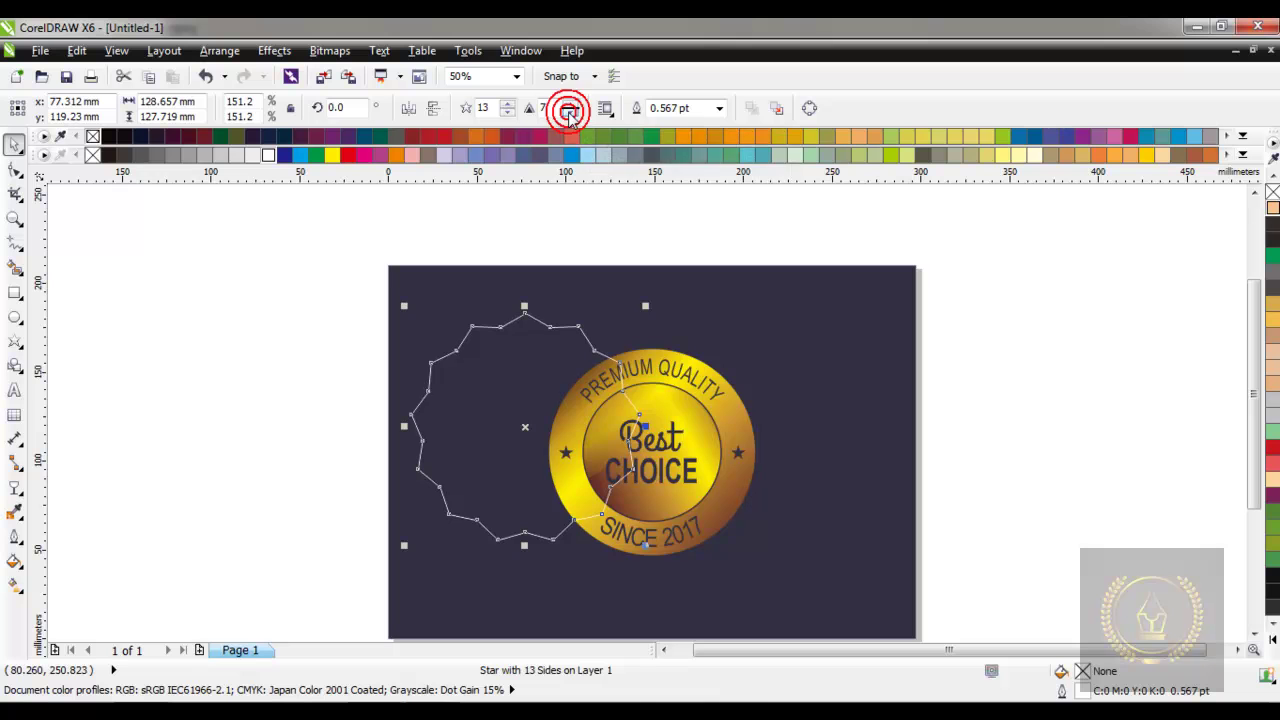
click(570, 103)
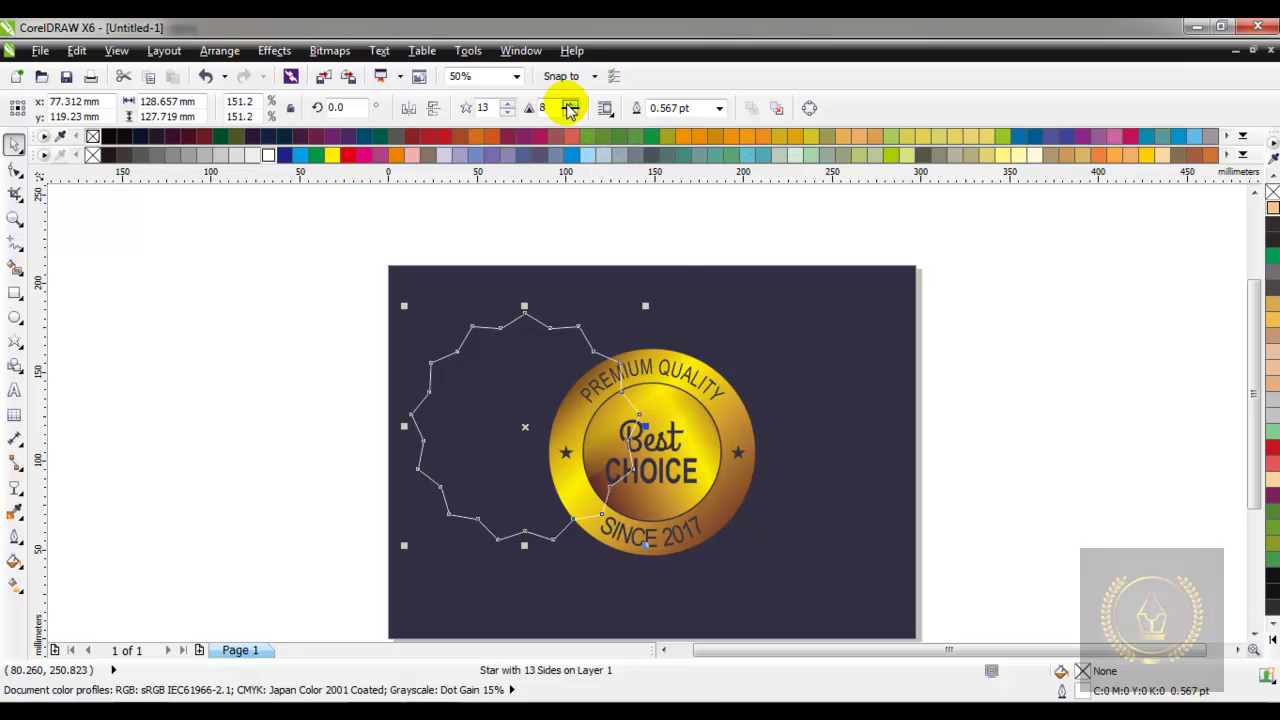
click(520, 50)
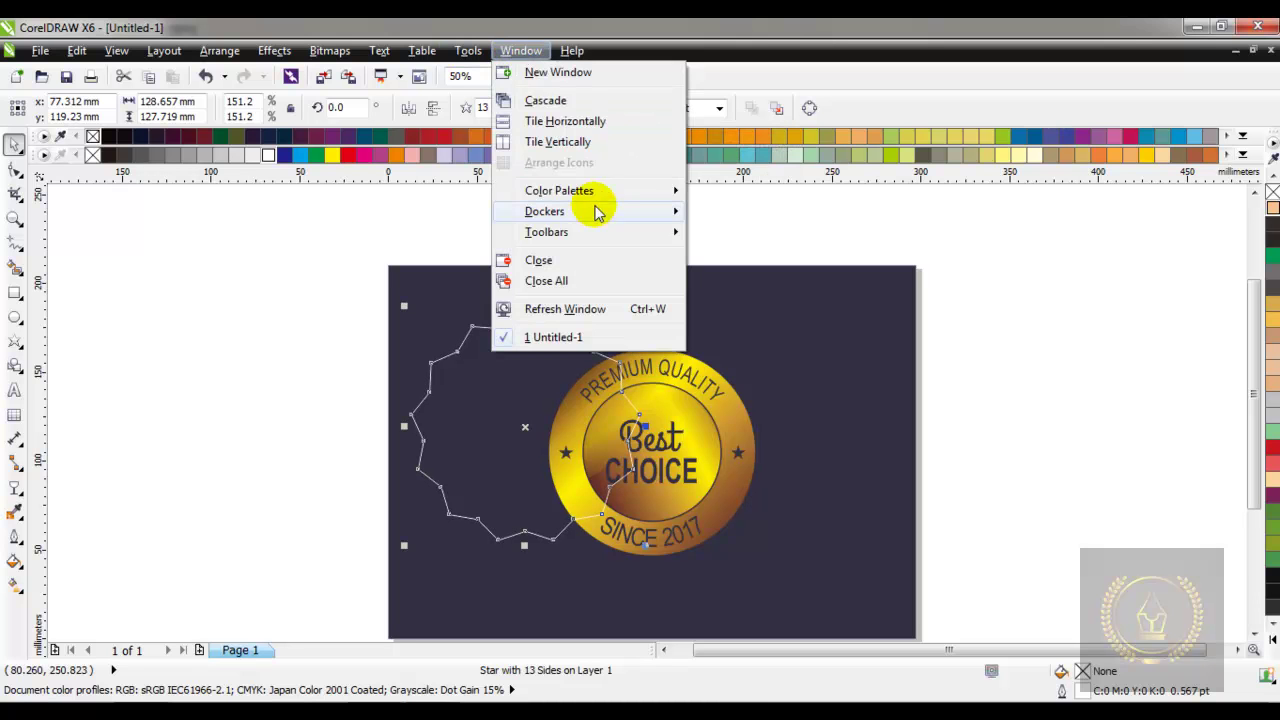
Step: Open the Fillet/Scallop/Chamfer docker and set document units to centimeters
click(645, 215)
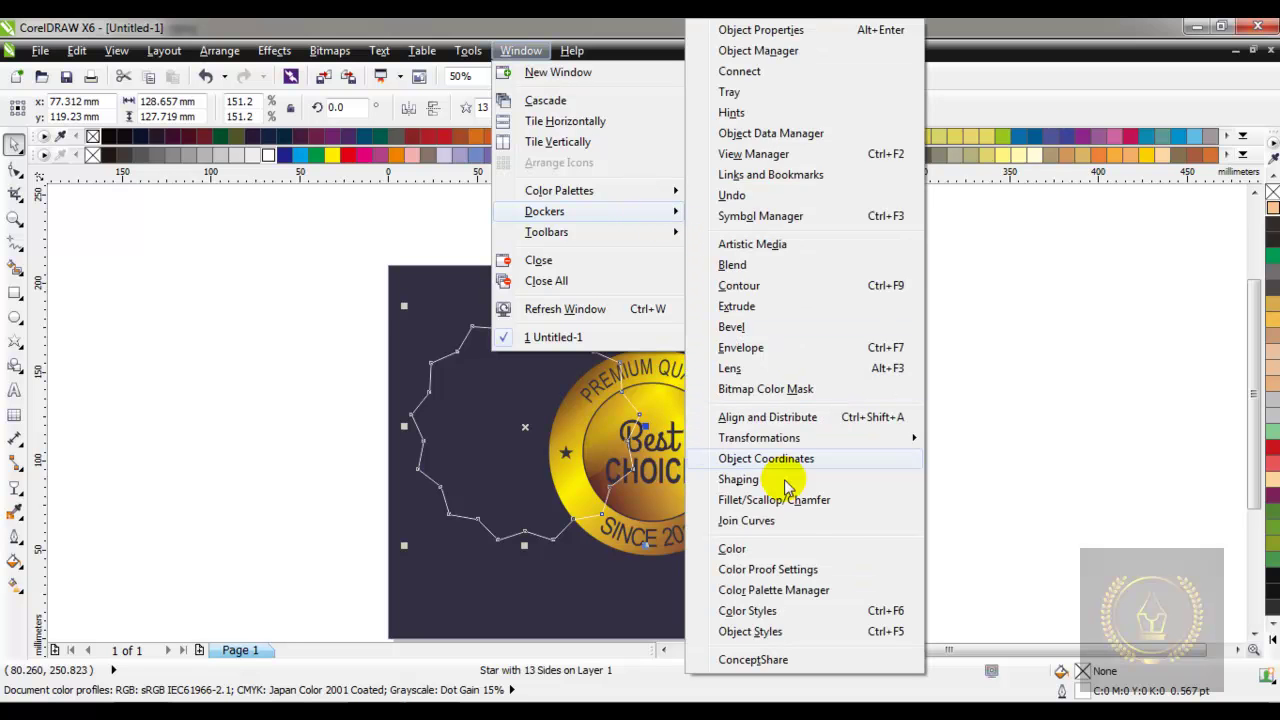
click(800, 510)
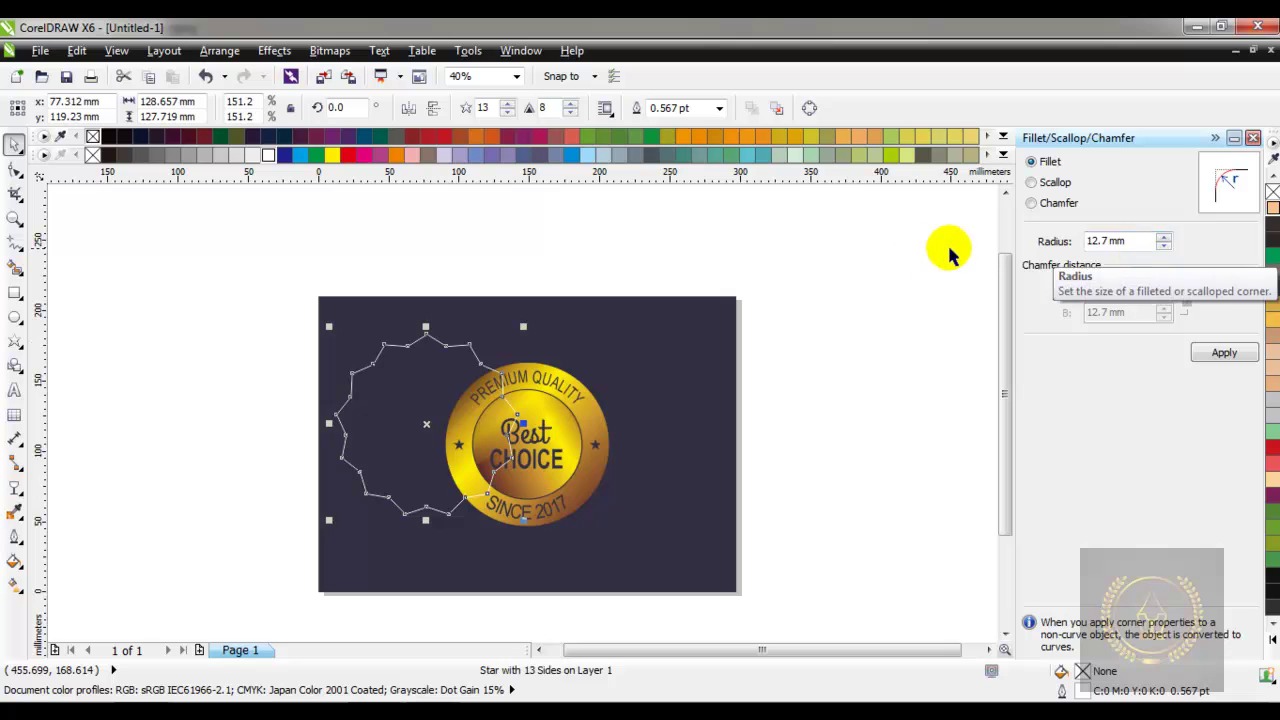
click(903, 250)
click(458, 107)
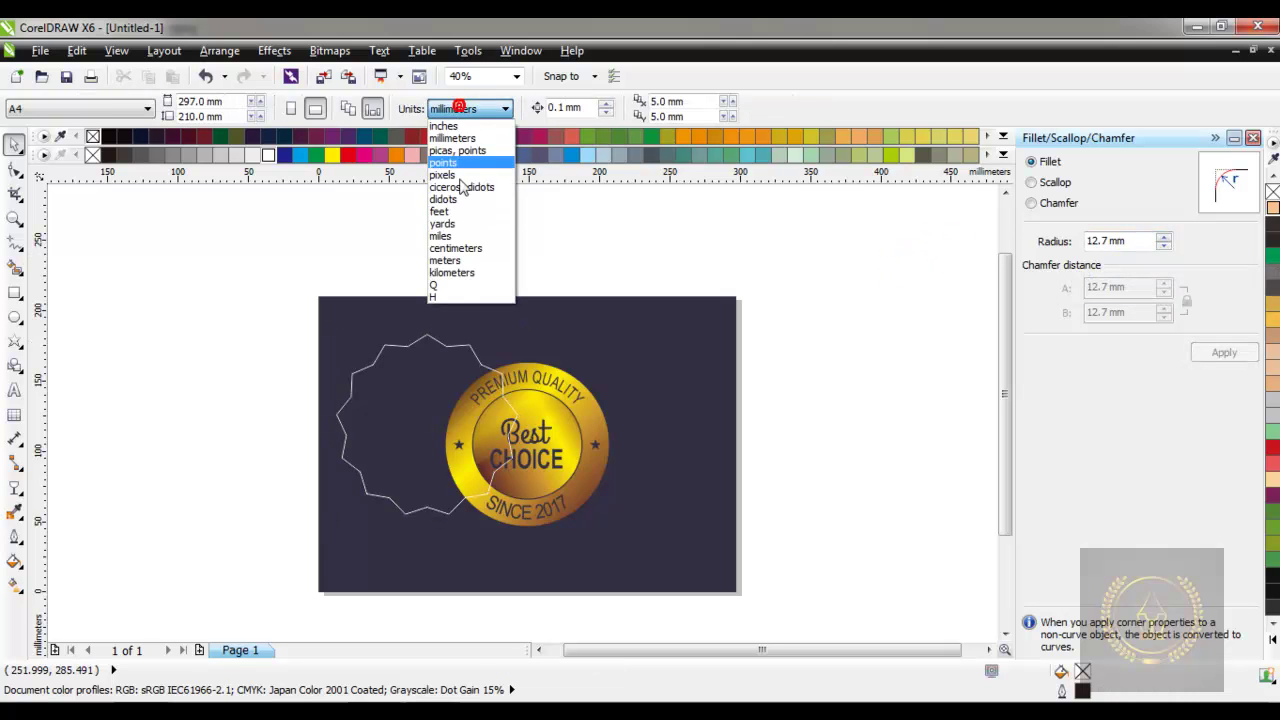
click(459, 248)
Step: Fillet the star's corners with a 1 cm radius, then close the docker
click(436, 383)
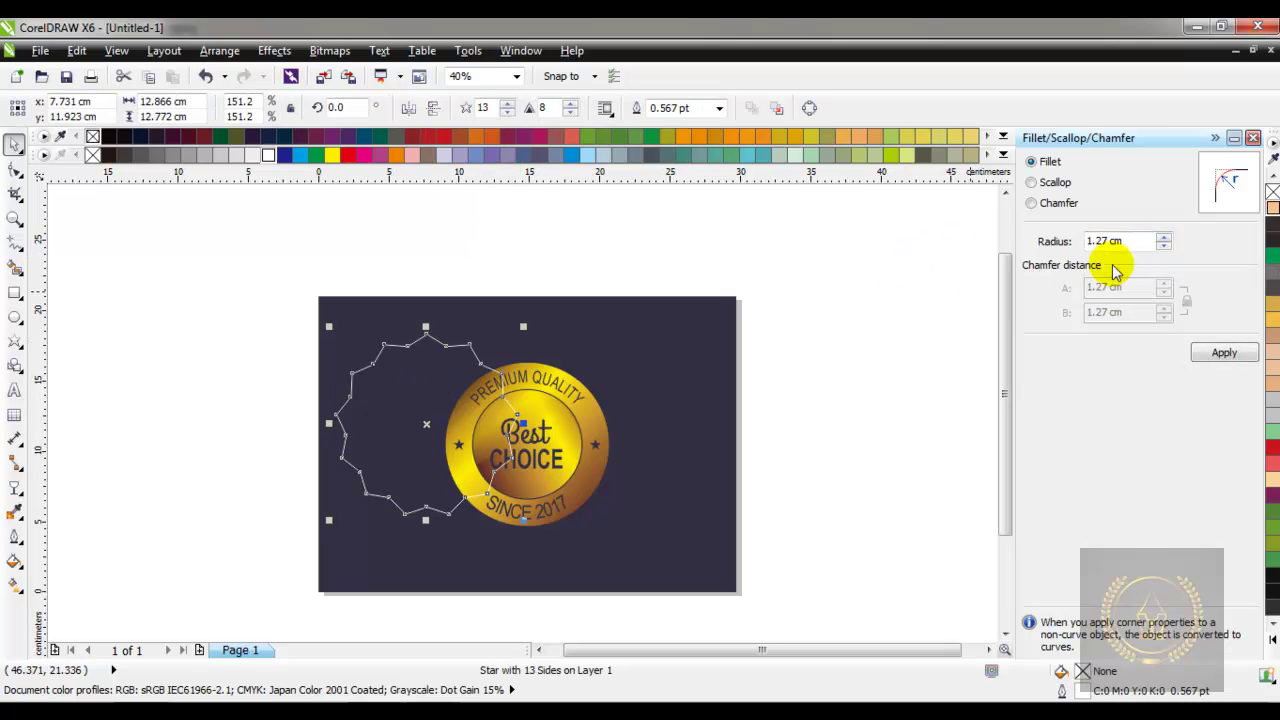
drag(1137, 241, 1072, 241)
text(1)
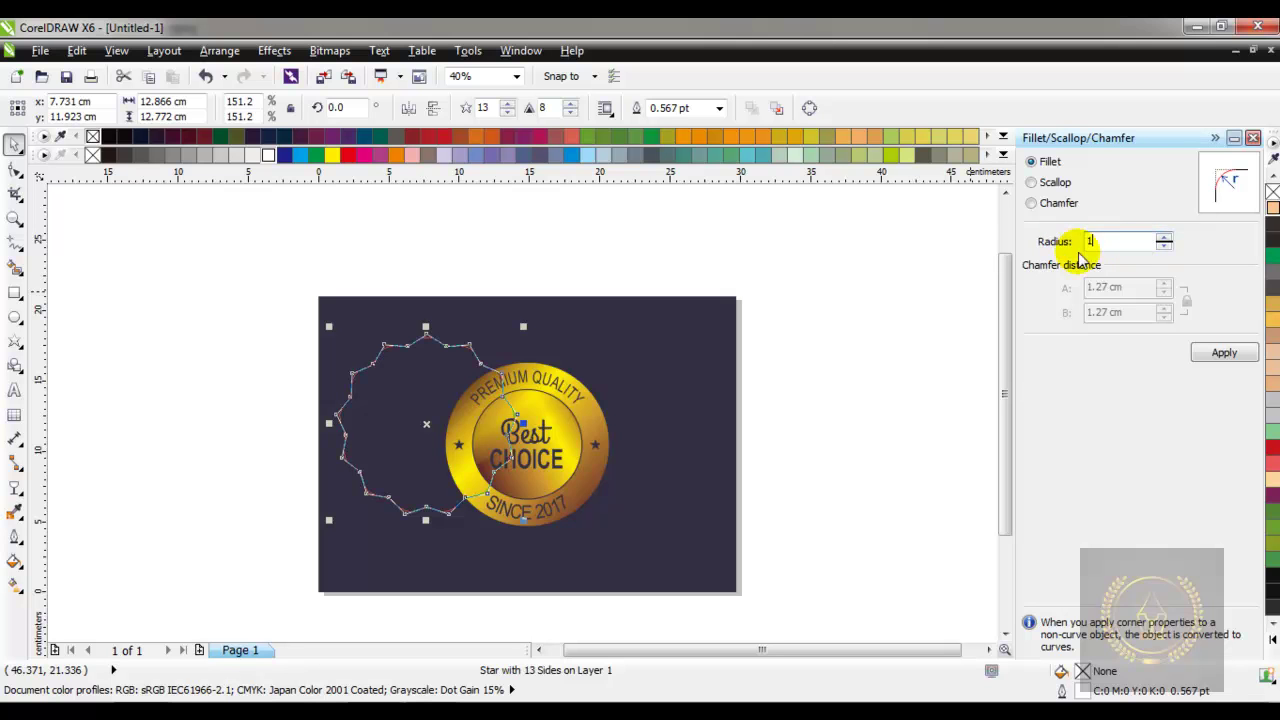
click(1222, 353)
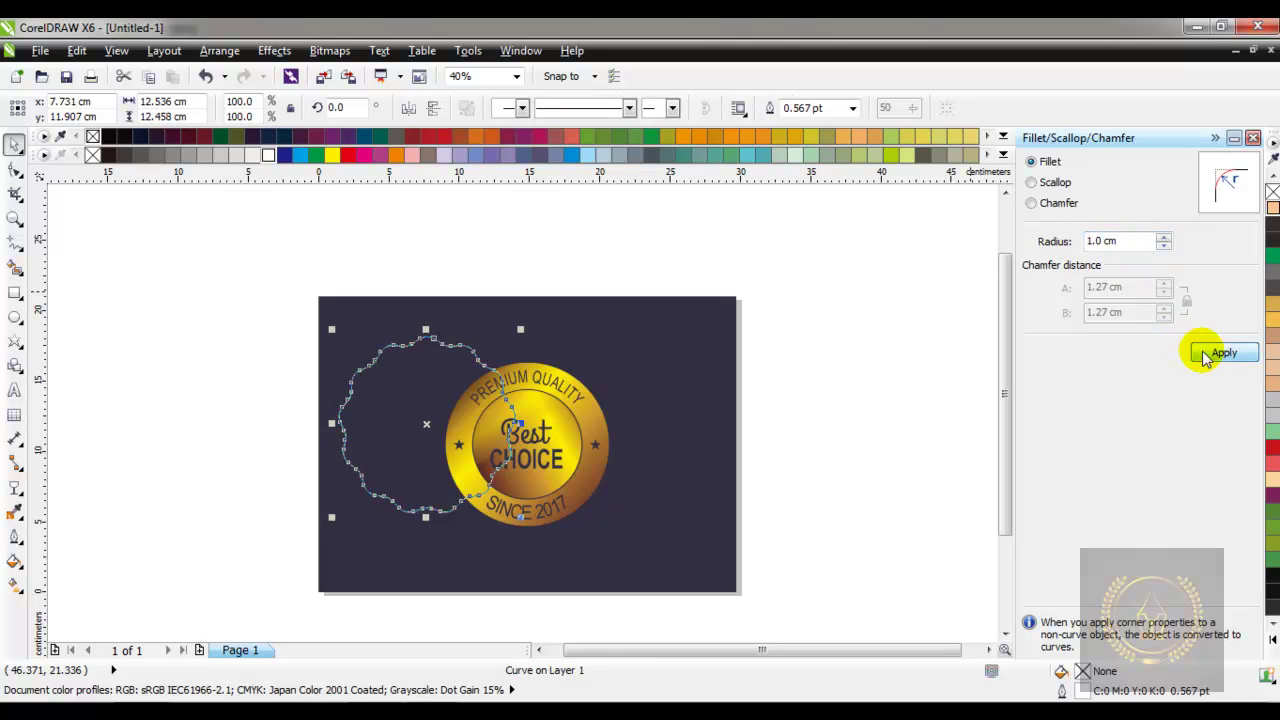
click(918, 355)
click(424, 366)
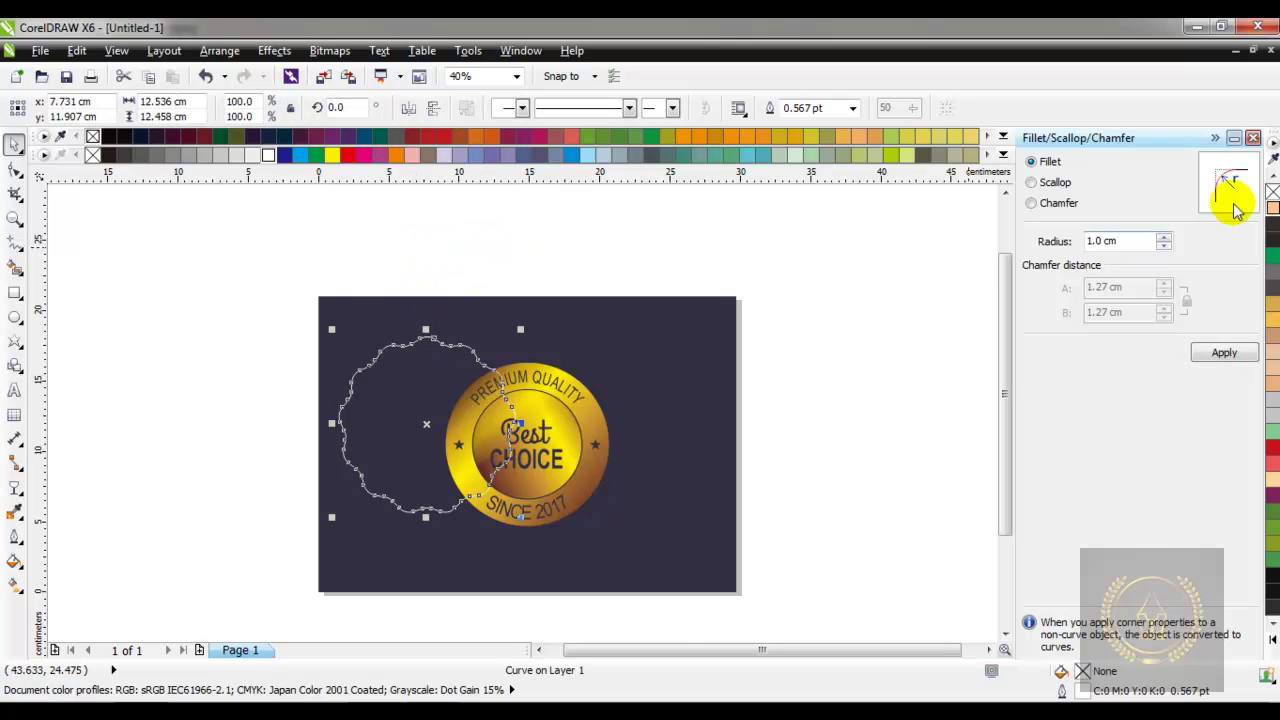
click(1252, 137)
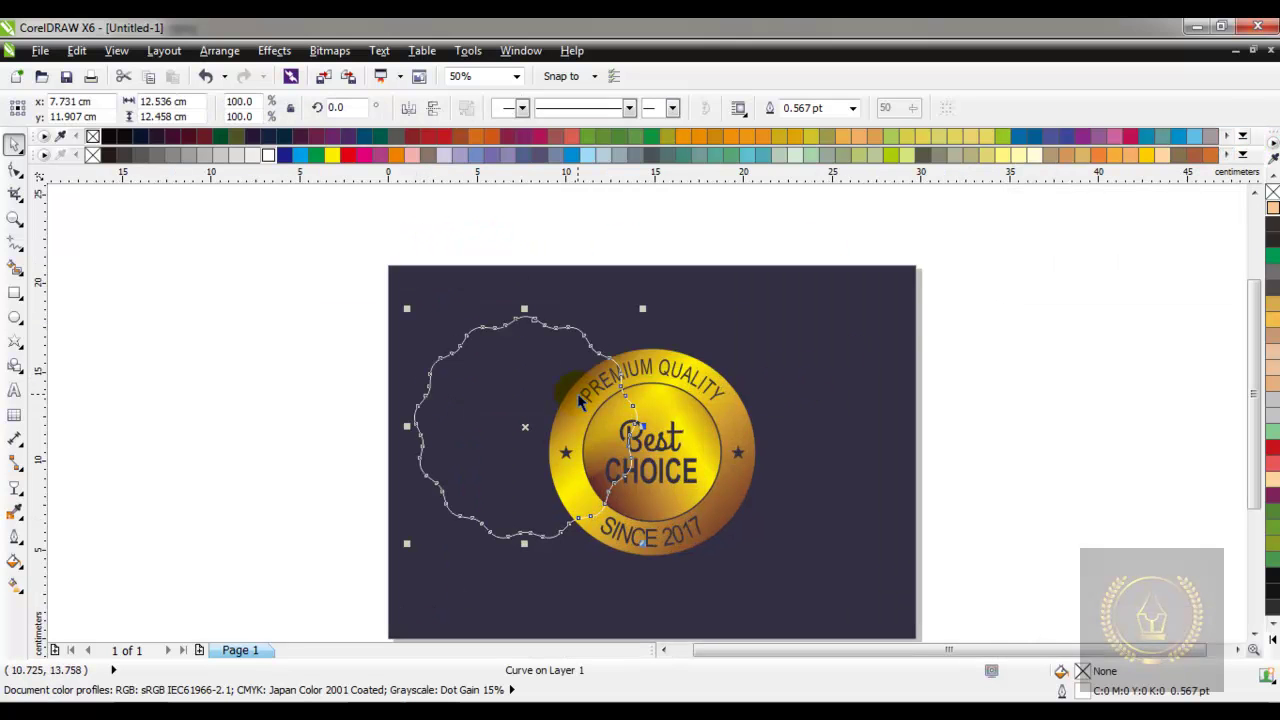
Step: Scale the scalloped shape to 112.5%, move it right of the badge, outline it light blue
key(p)
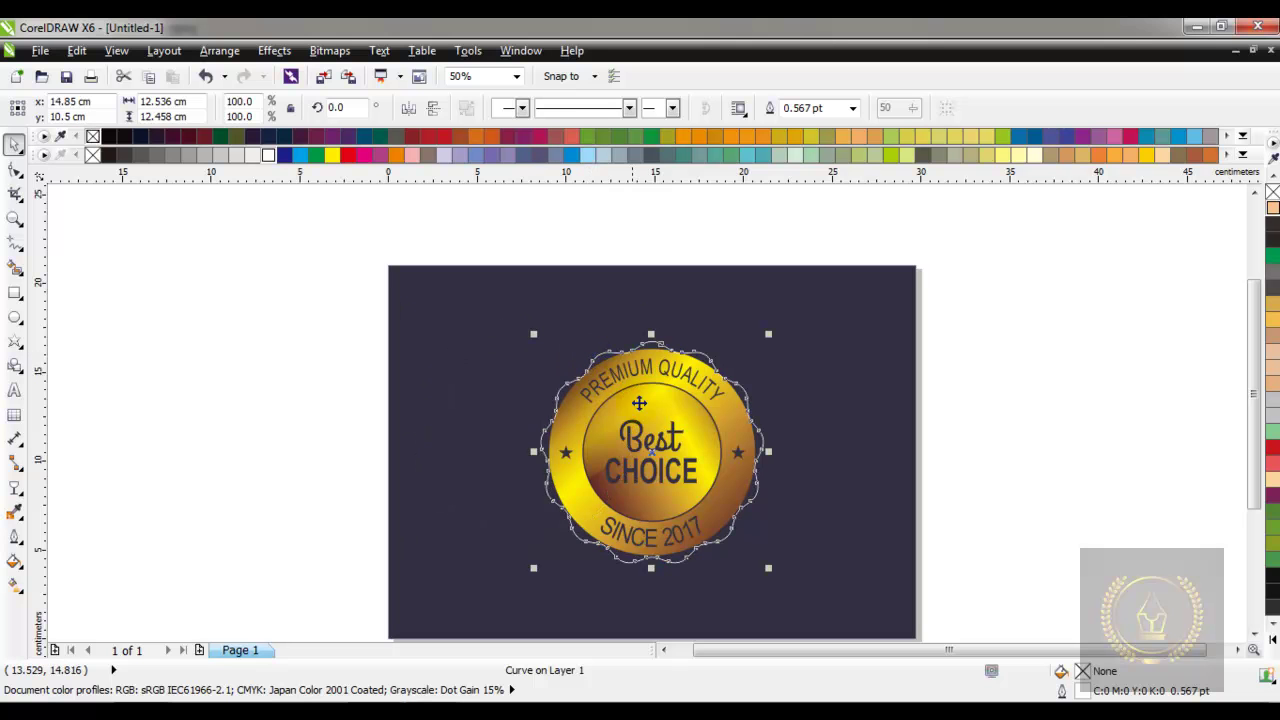
drag(772, 570, 787, 584)
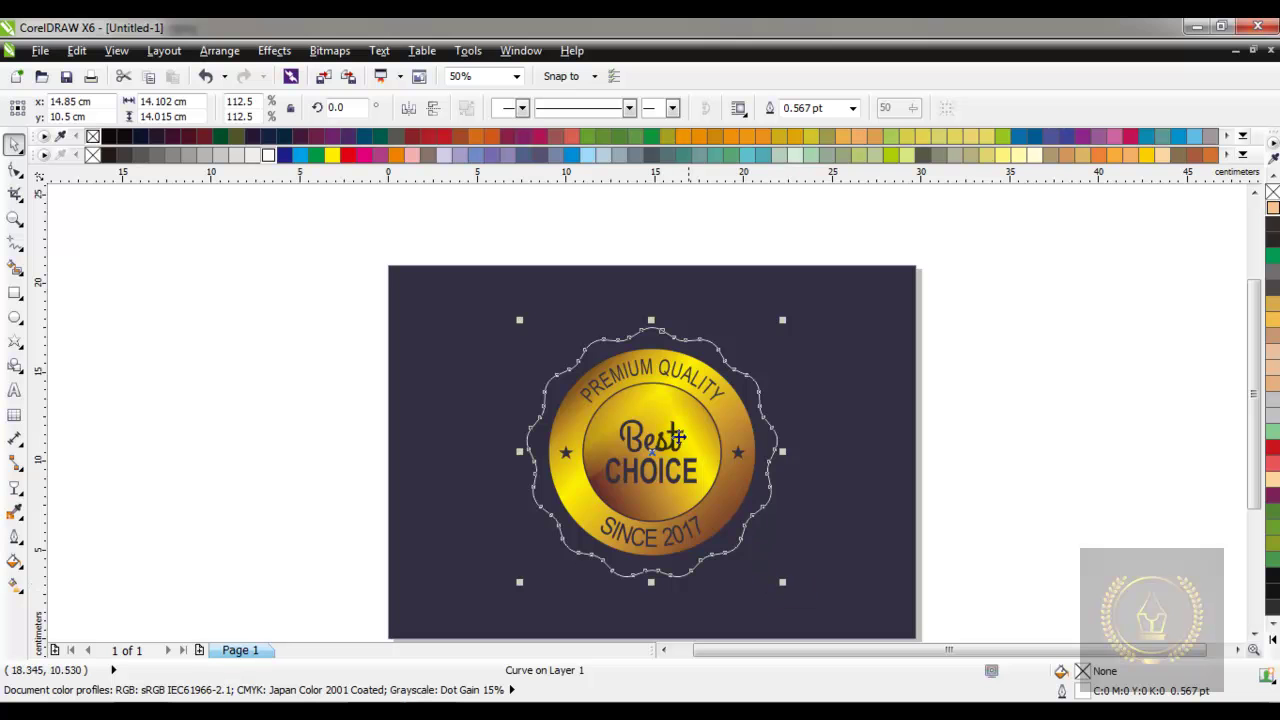
drag(740, 416, 958, 338)
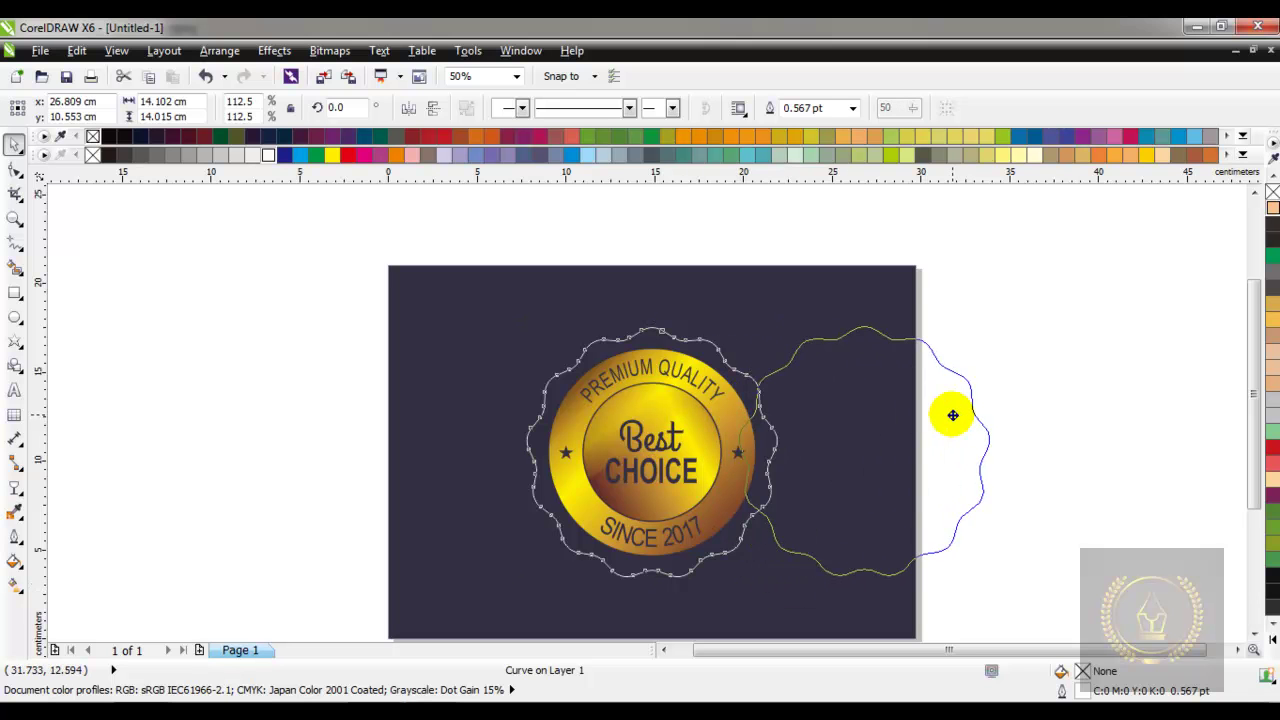
right_click(587, 157)
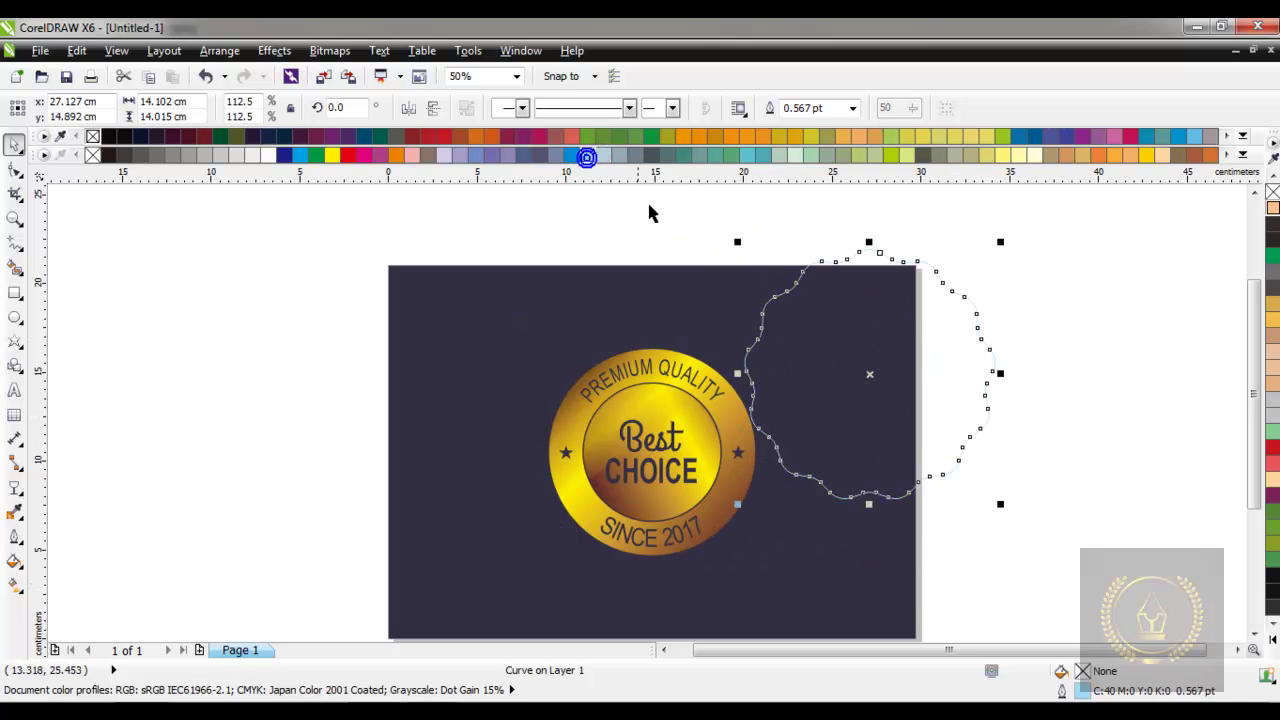
click(13, 317)
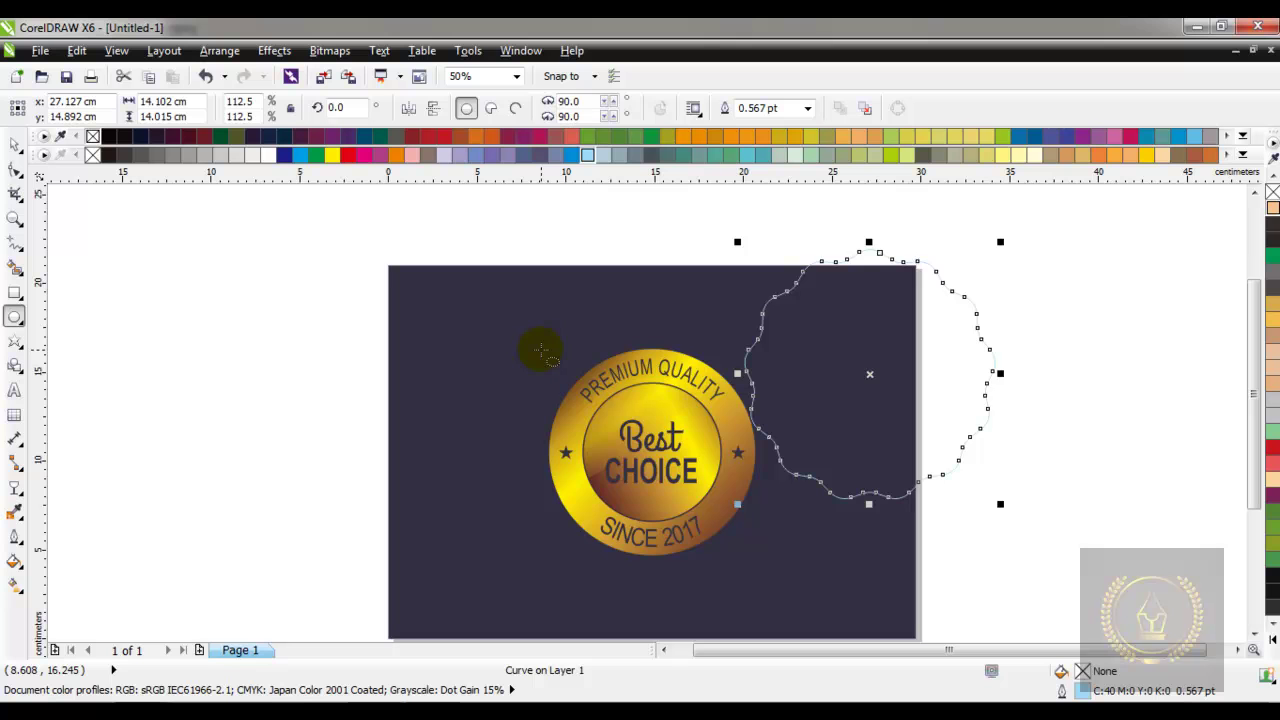
Step: Draw a white-outlined helper circle hugging the badge and move it onto the wavy shape
drag(540, 350, 767, 575)
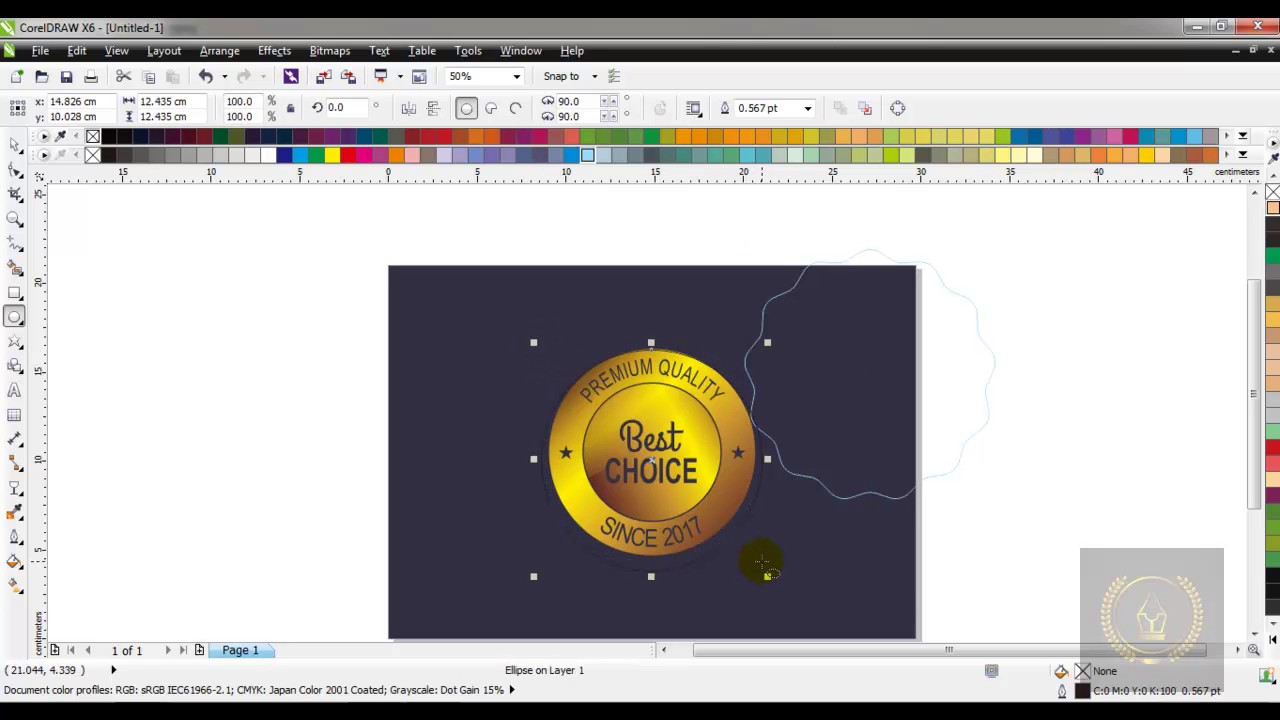
right_click(266, 154)
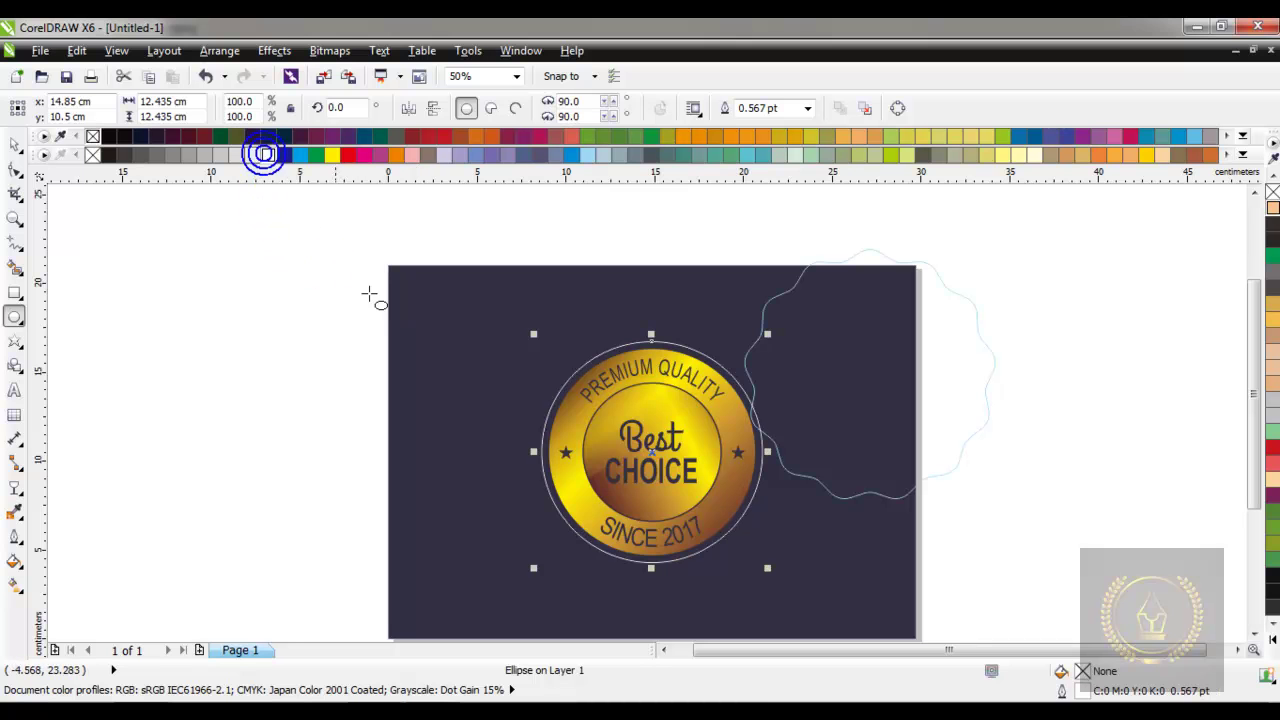
scroll(765, 590, up, 2)
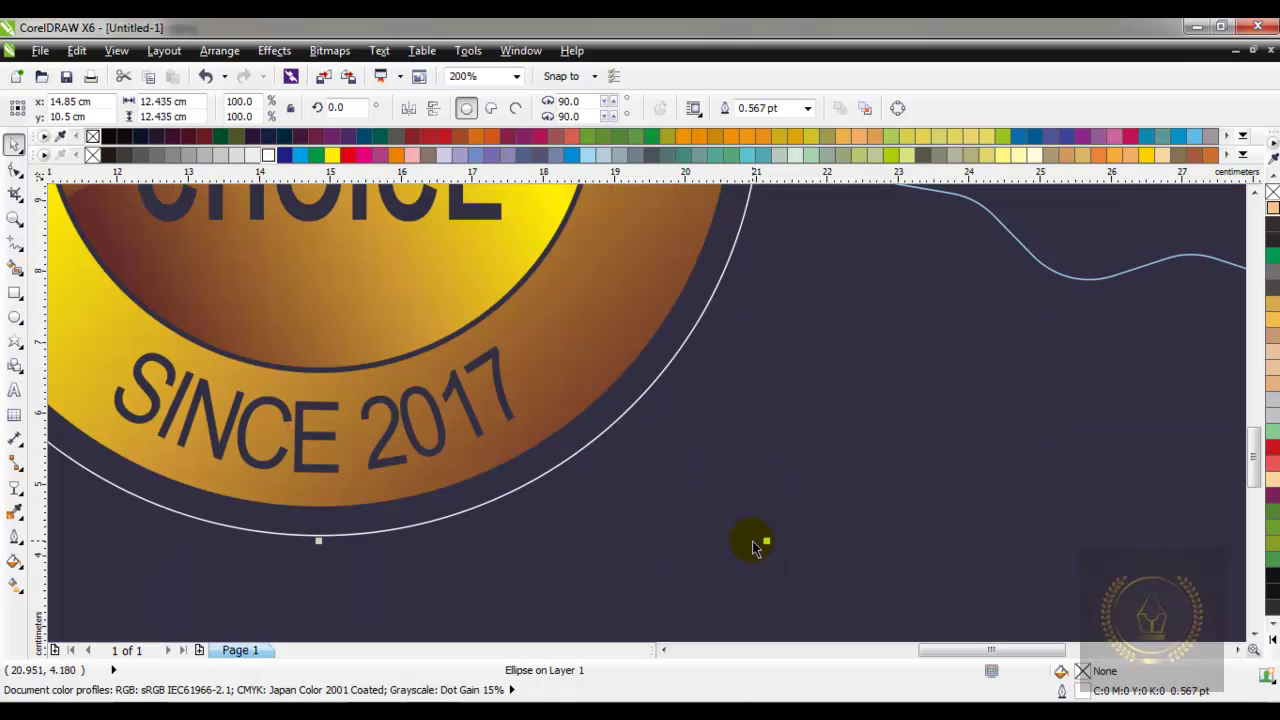
drag(764, 540, 744, 522)
scroll(700, 480, down, 1)
scroll(686, 466, down, 1)
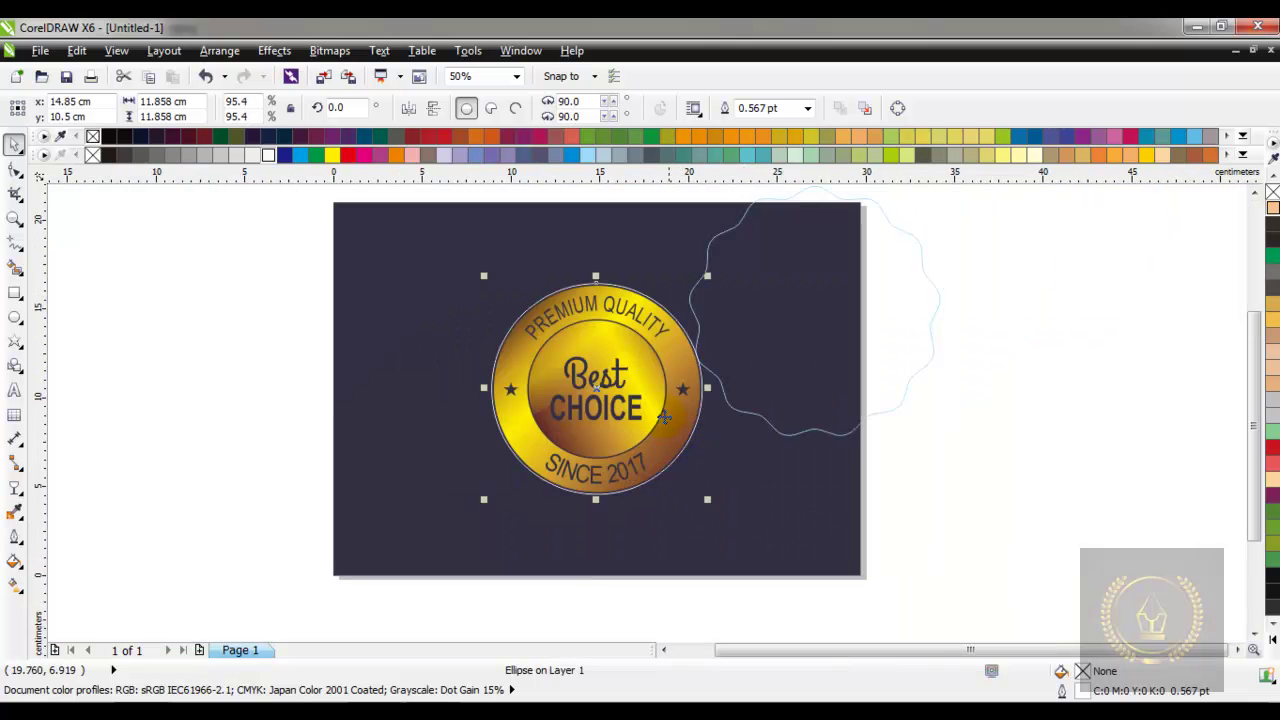
drag(637, 375, 855, 300)
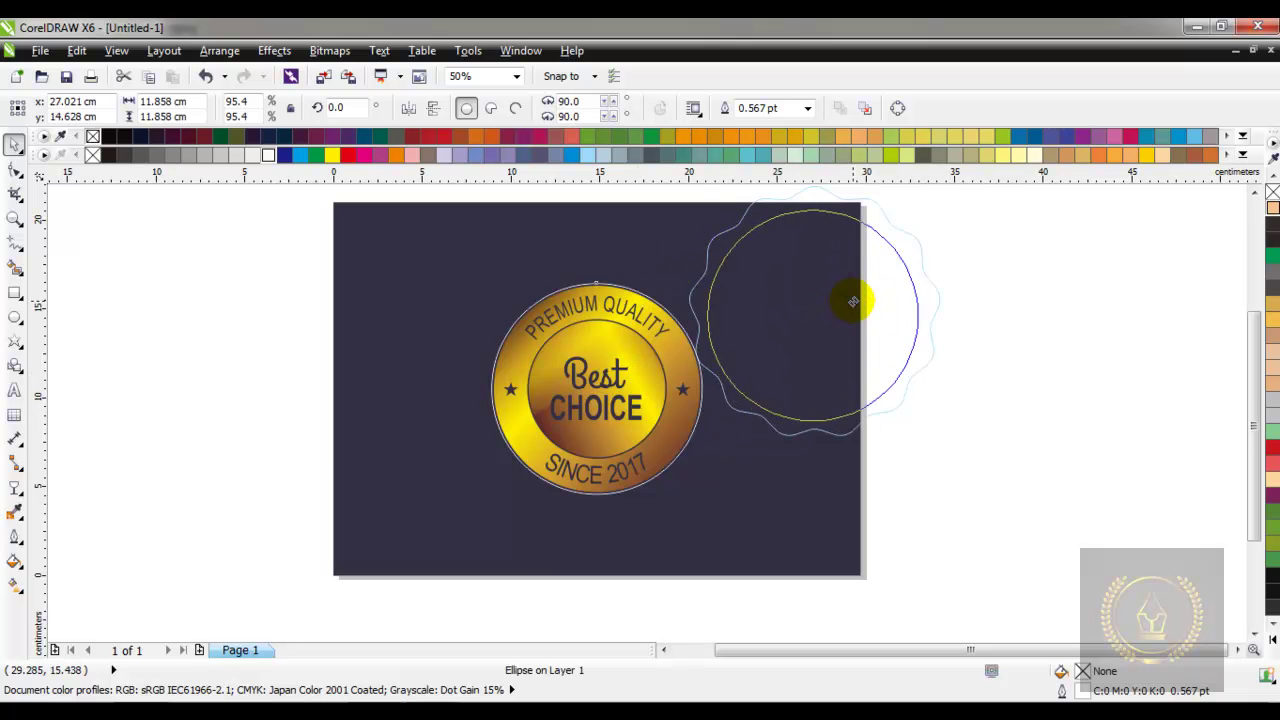
scroll(855, 300, down, 1)
scroll(855, 290, up, 1)
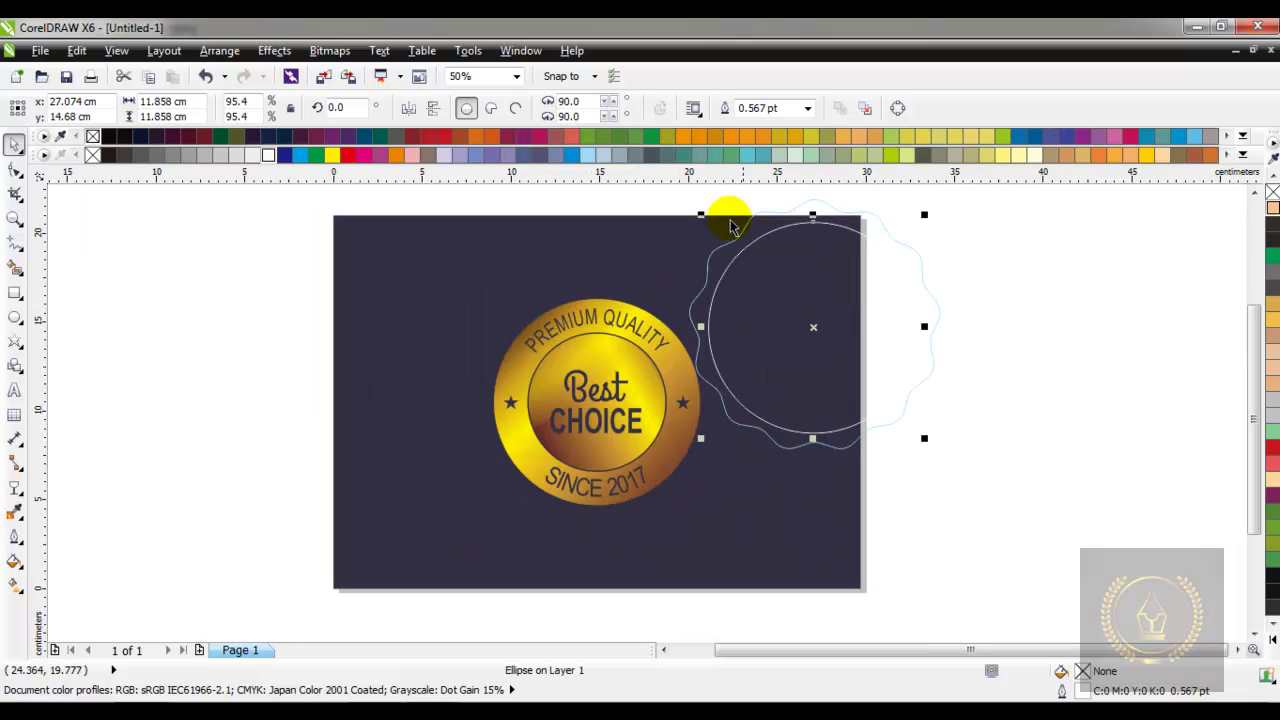
Step: Align the centres of the helper circle and wavy shape and apply shaping
drag(677, 187, 977, 476)
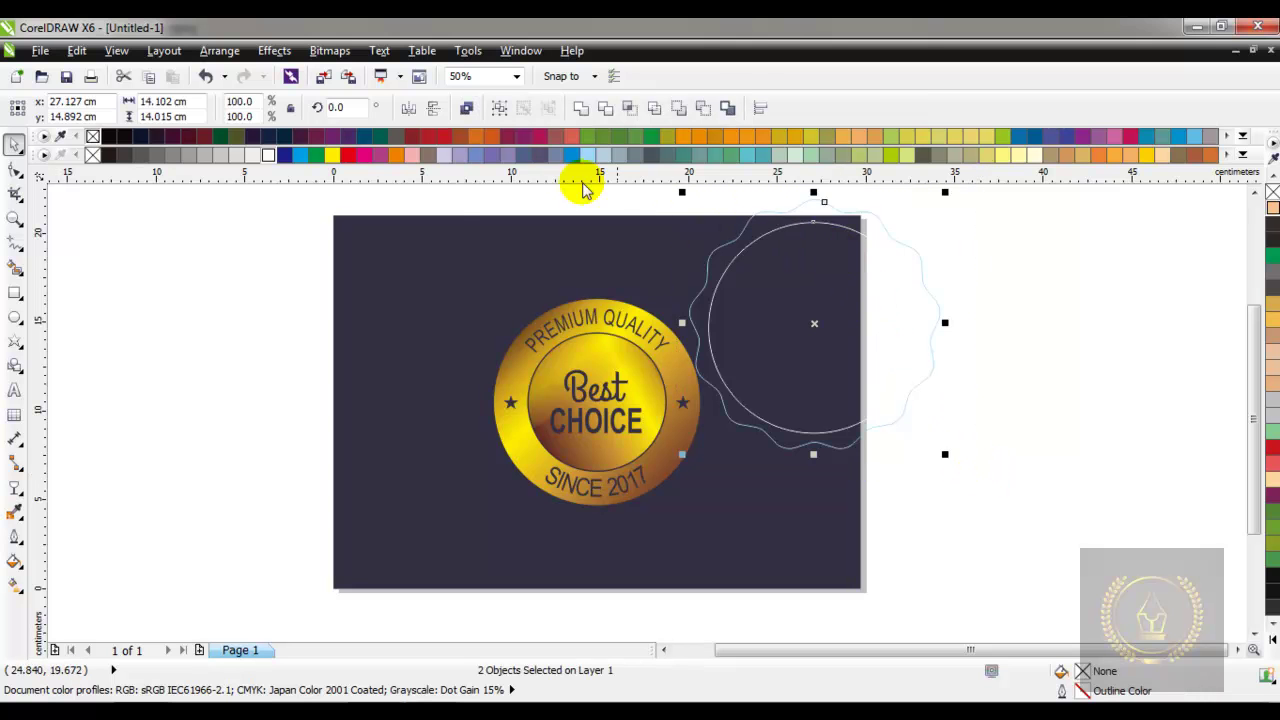
click(219, 50)
mouse_move(273, 121)
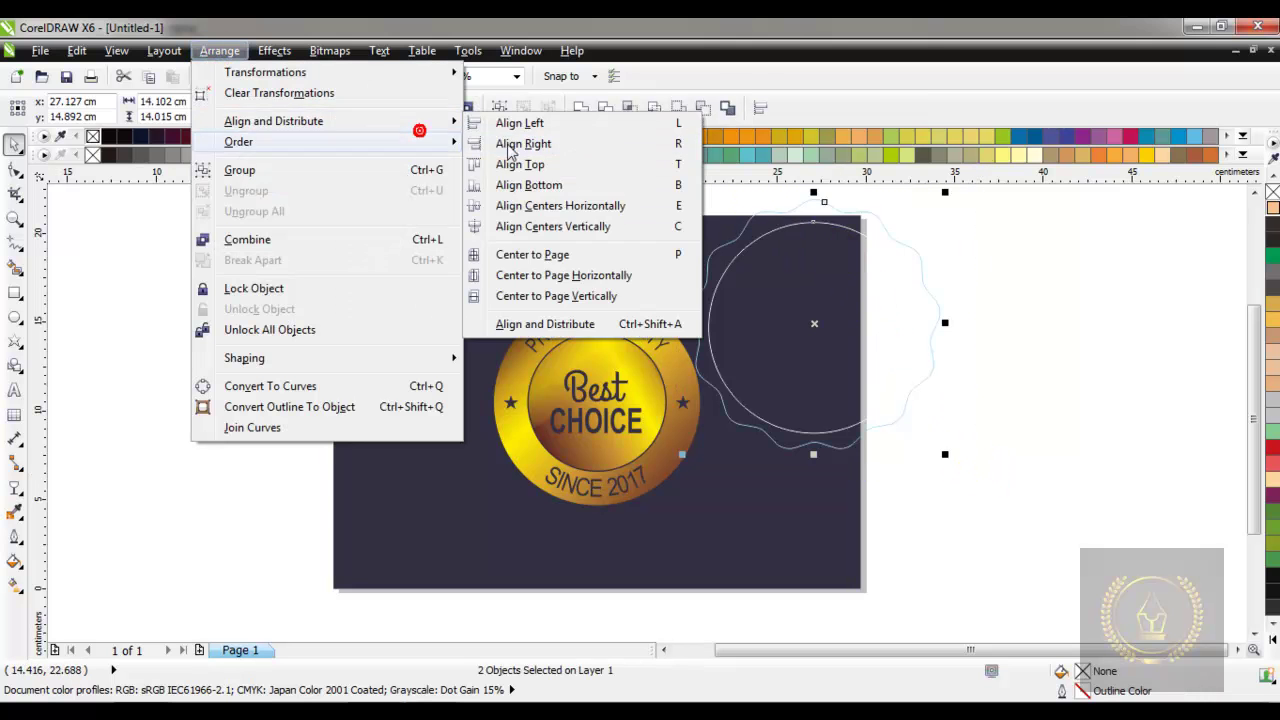
click(657, 228)
click(219, 50)
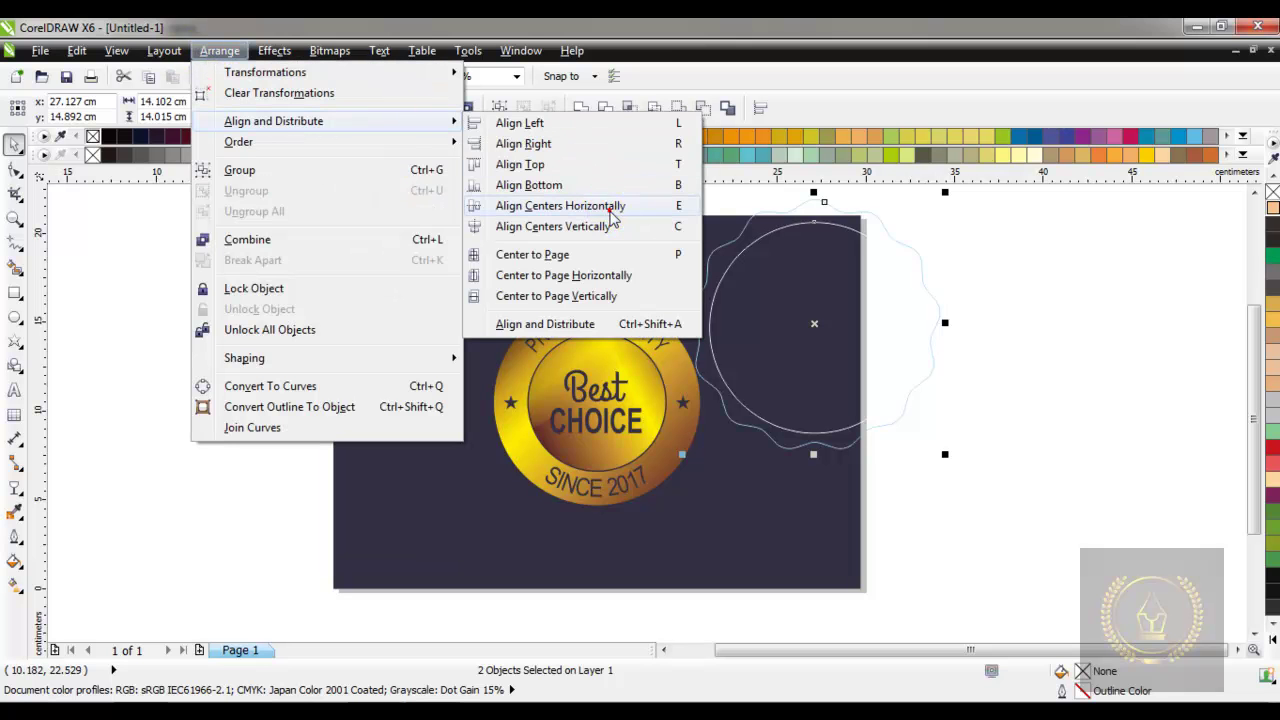
click(610, 208)
click(655, 108)
click(1020, 357)
Step: Delete the helper circle and centre the wavy scalloped shape around the gold badge
mouse_move(788, 273)
mouse_down()
mouse_move(768, 413)
mouse_move(790, 462)
mouse_up()
right_click(769, 481)
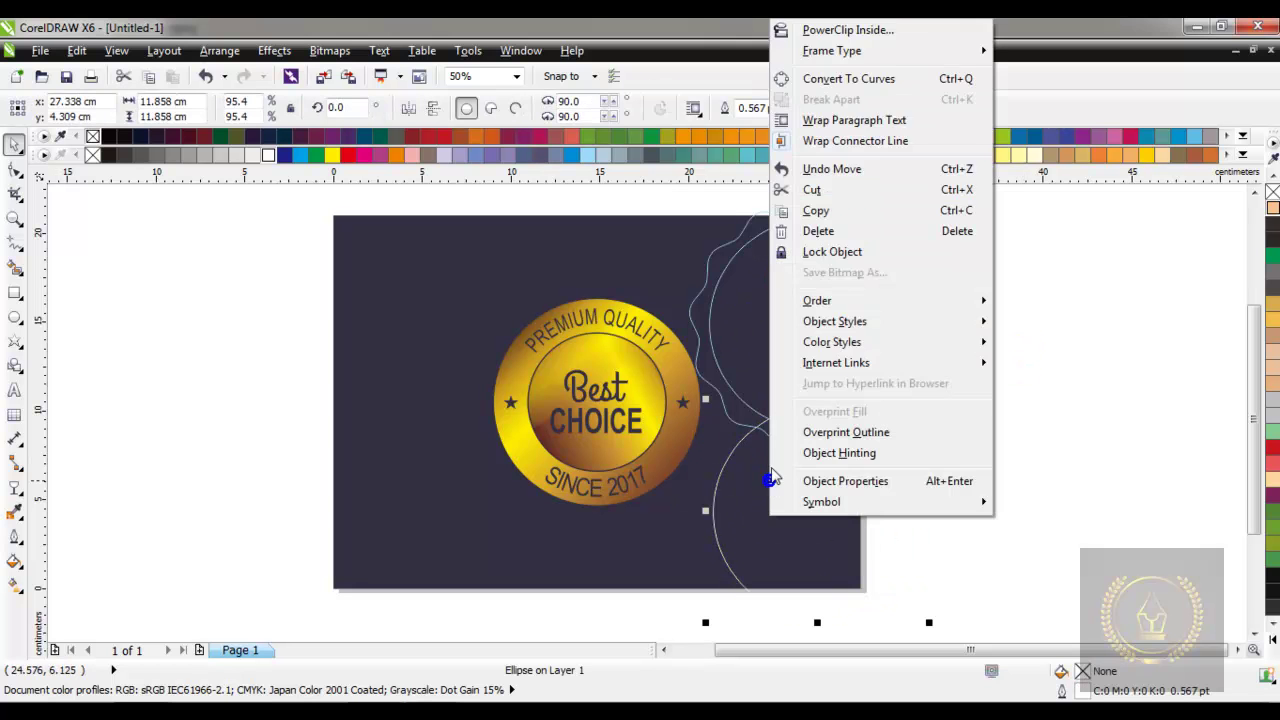
click(790, 229)
drag(712, 272, 505, 334)
scroll(572, 368, up, 1)
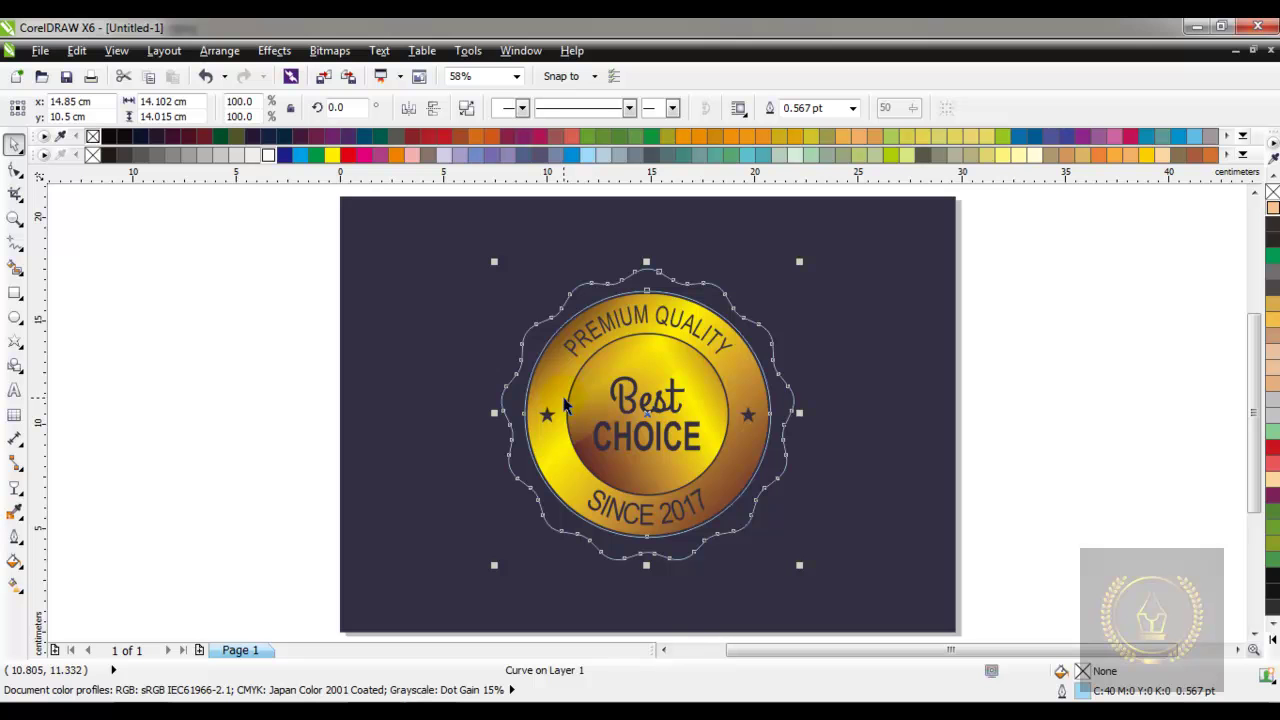
scroll(704, 530, up, 2)
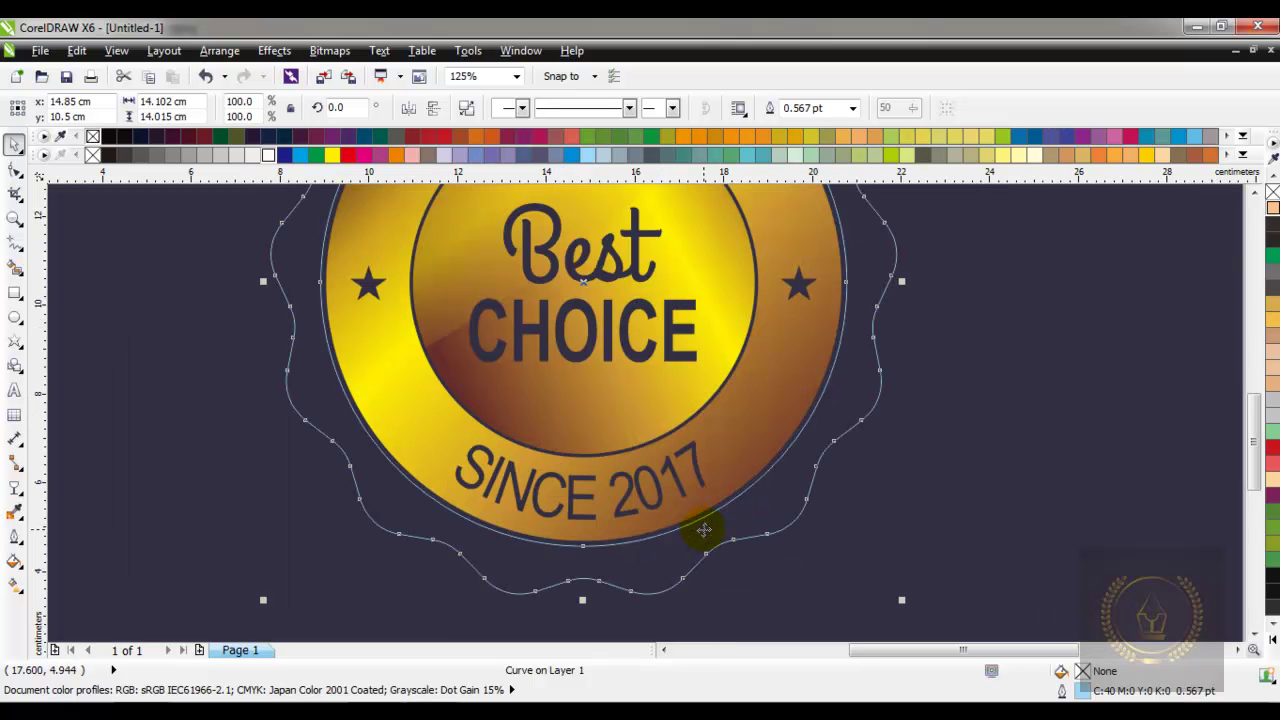
scroll(704, 530, down, 2)
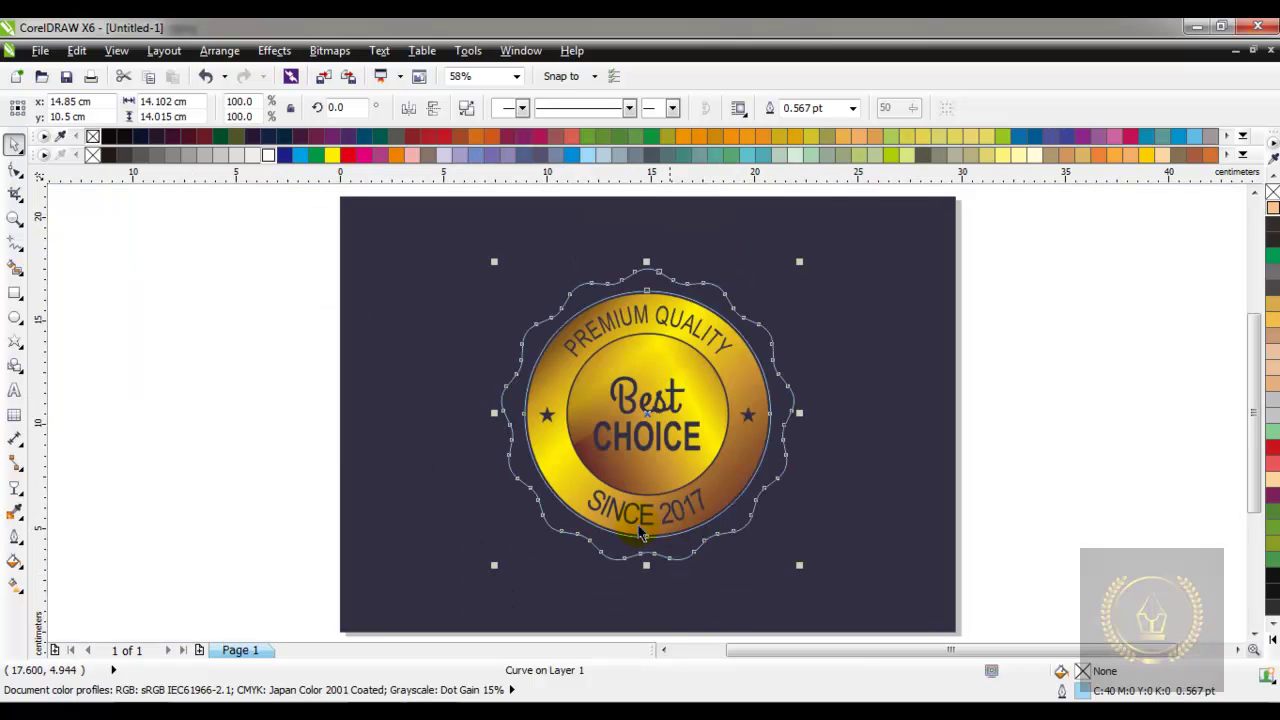
Step: Apply the Cylinder - Gold 01 fountain fill preset with its 24% stop changed to yellow
click(14, 560)
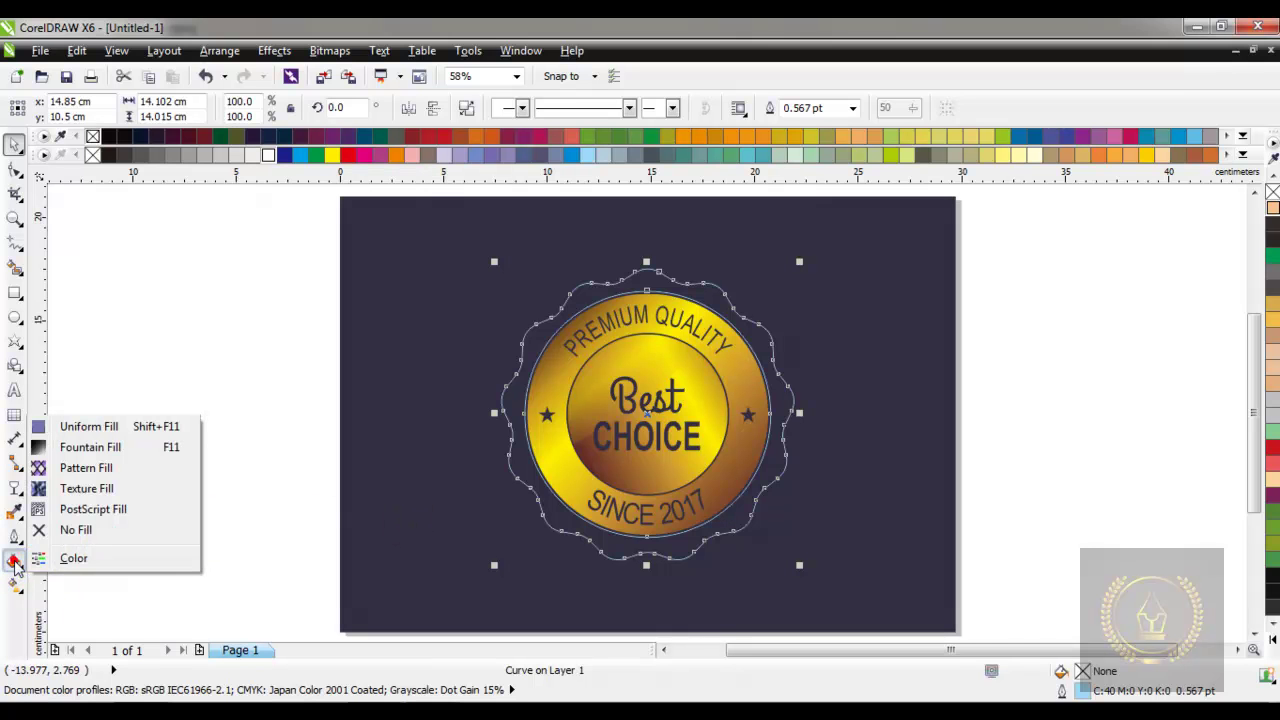
click(93, 450)
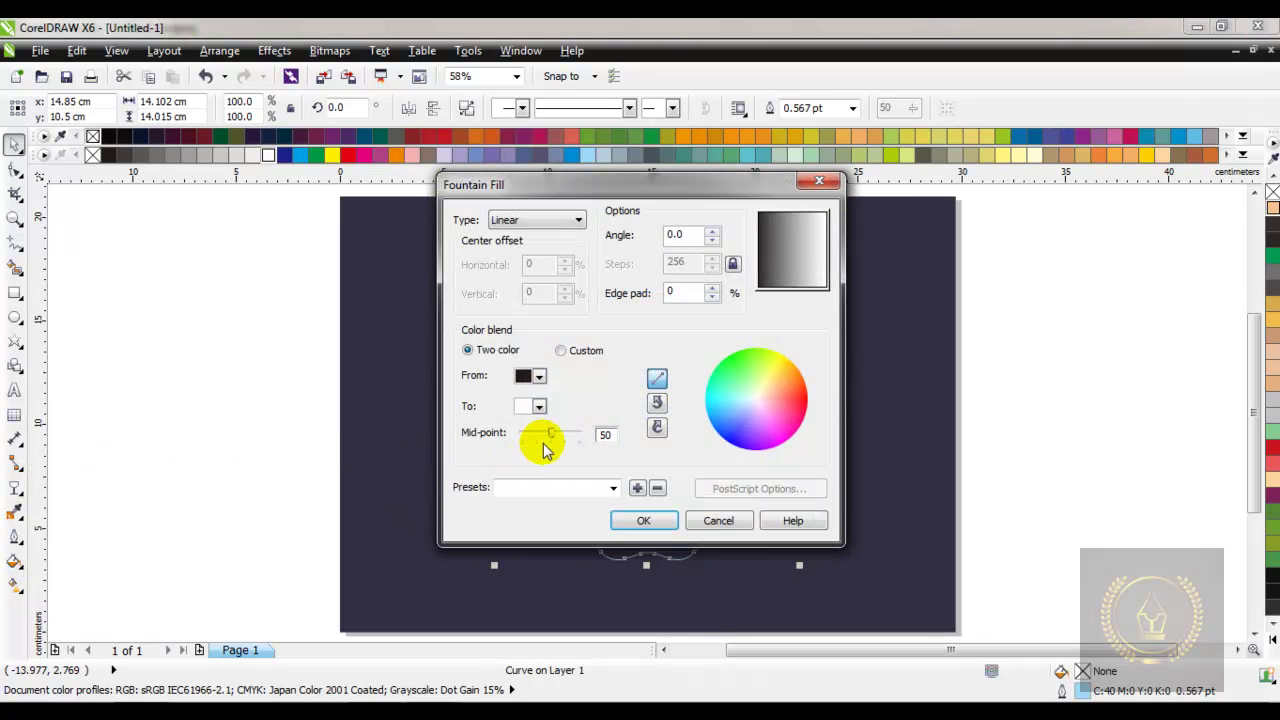
drag(645, 183, 329, 210)
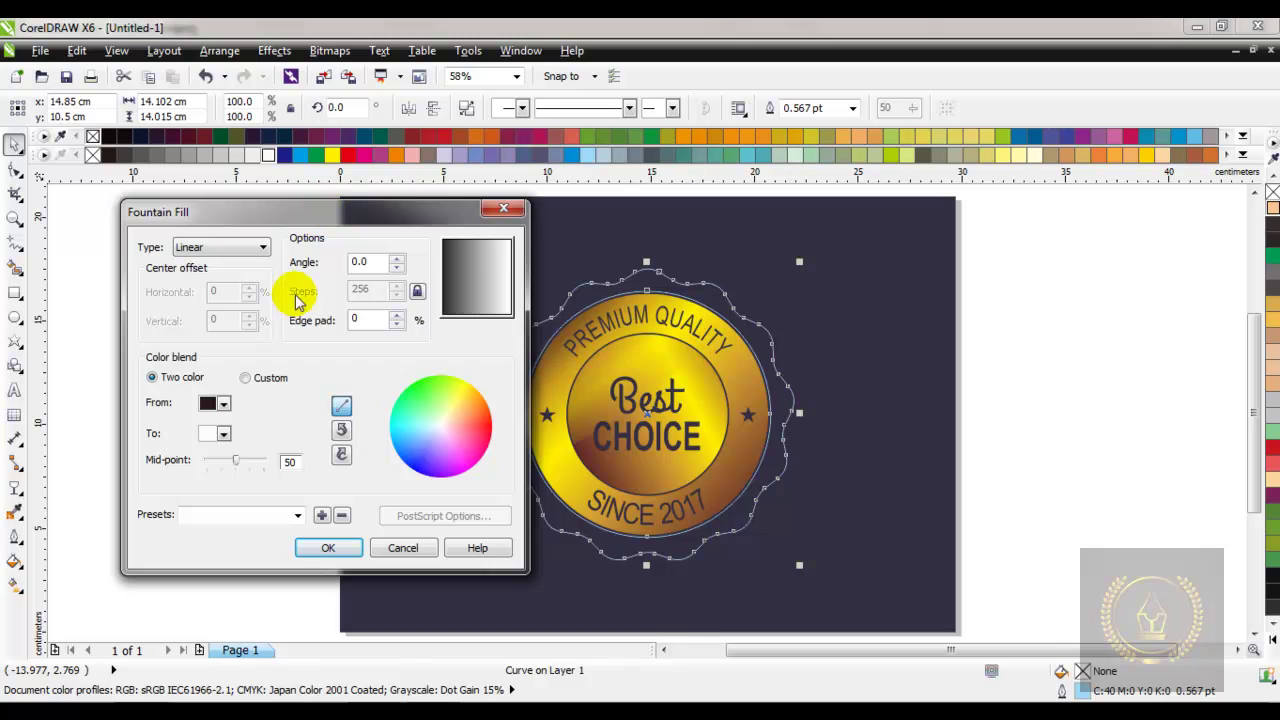
click(297, 515)
drag(296, 257, 296, 350)
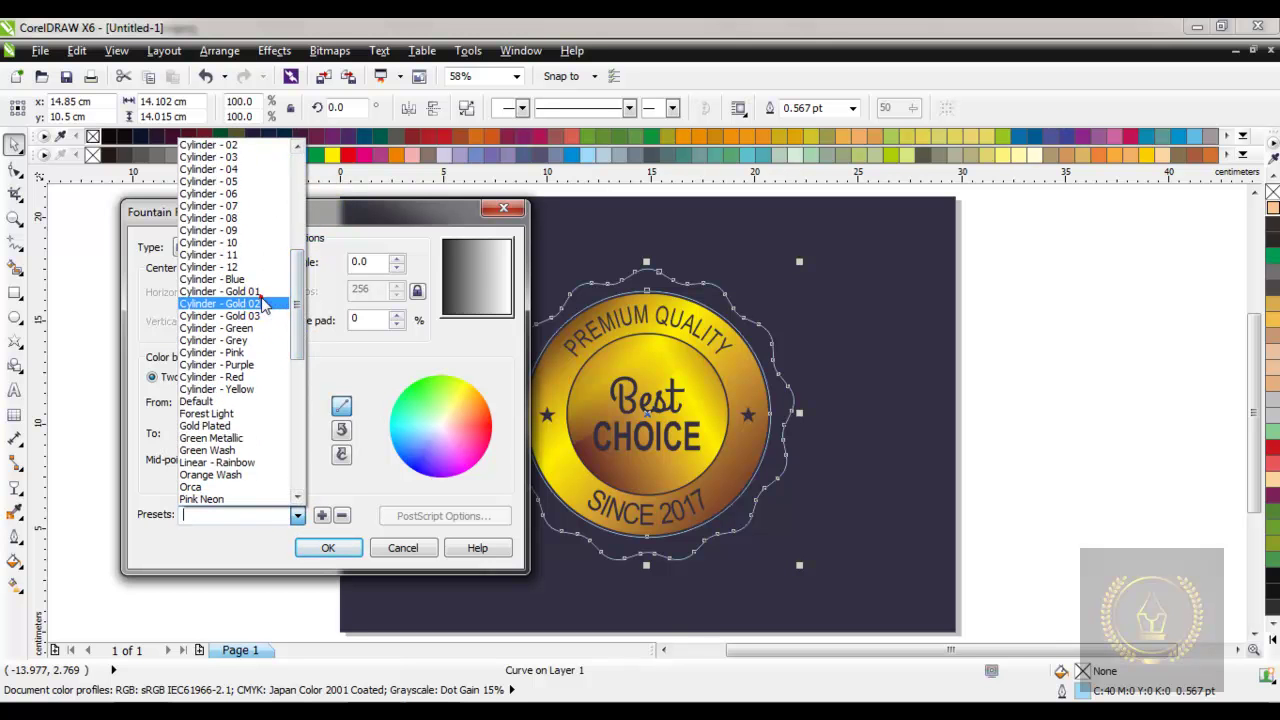
click(258, 303)
click(298, 515)
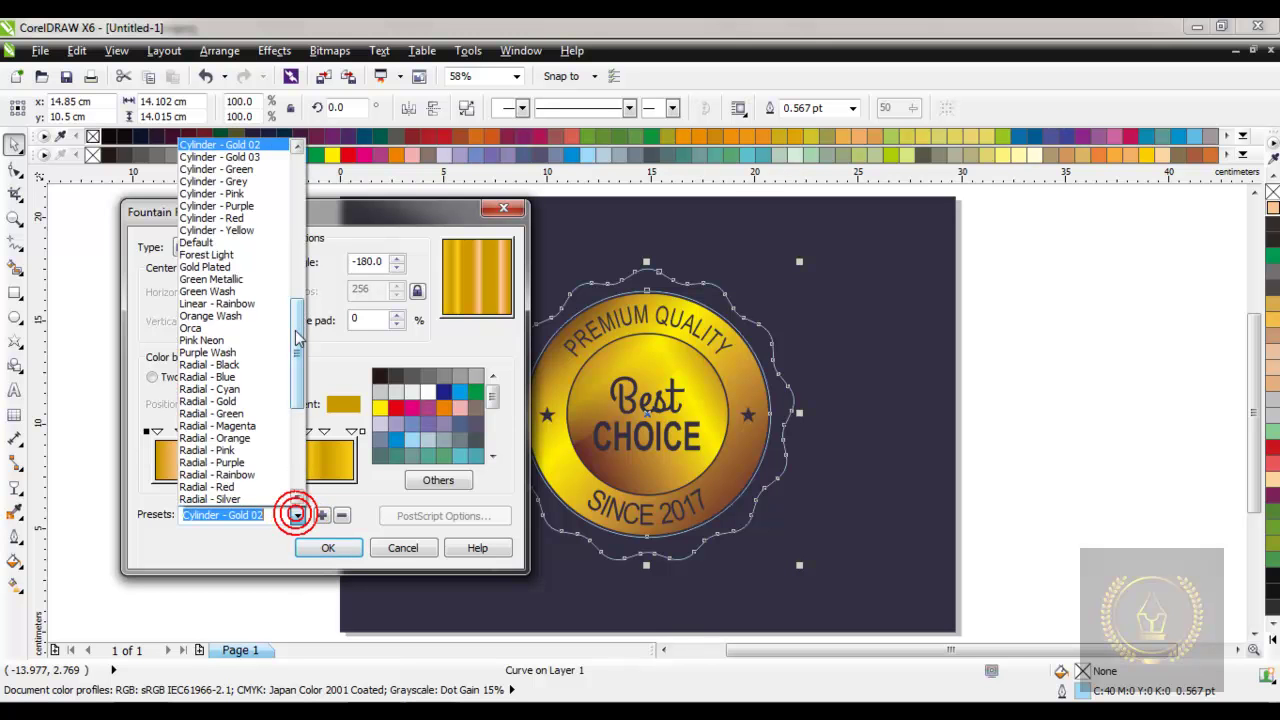
click(298, 147)
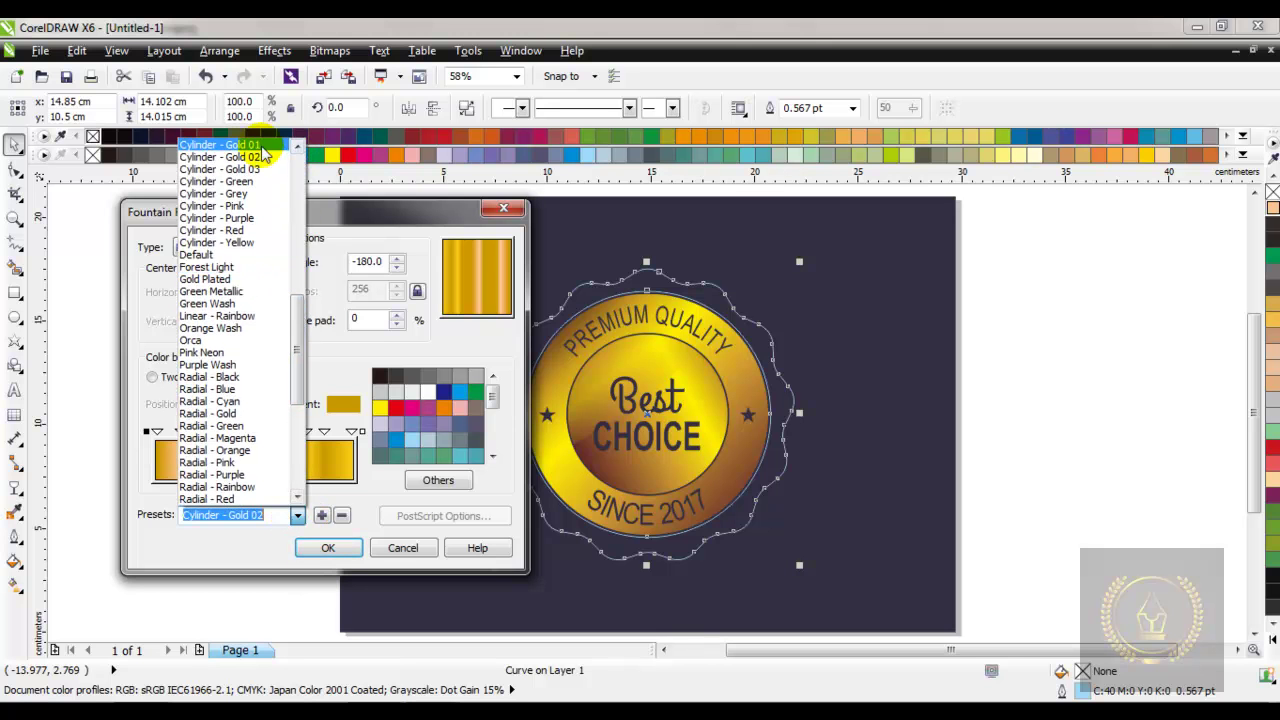
click(258, 145)
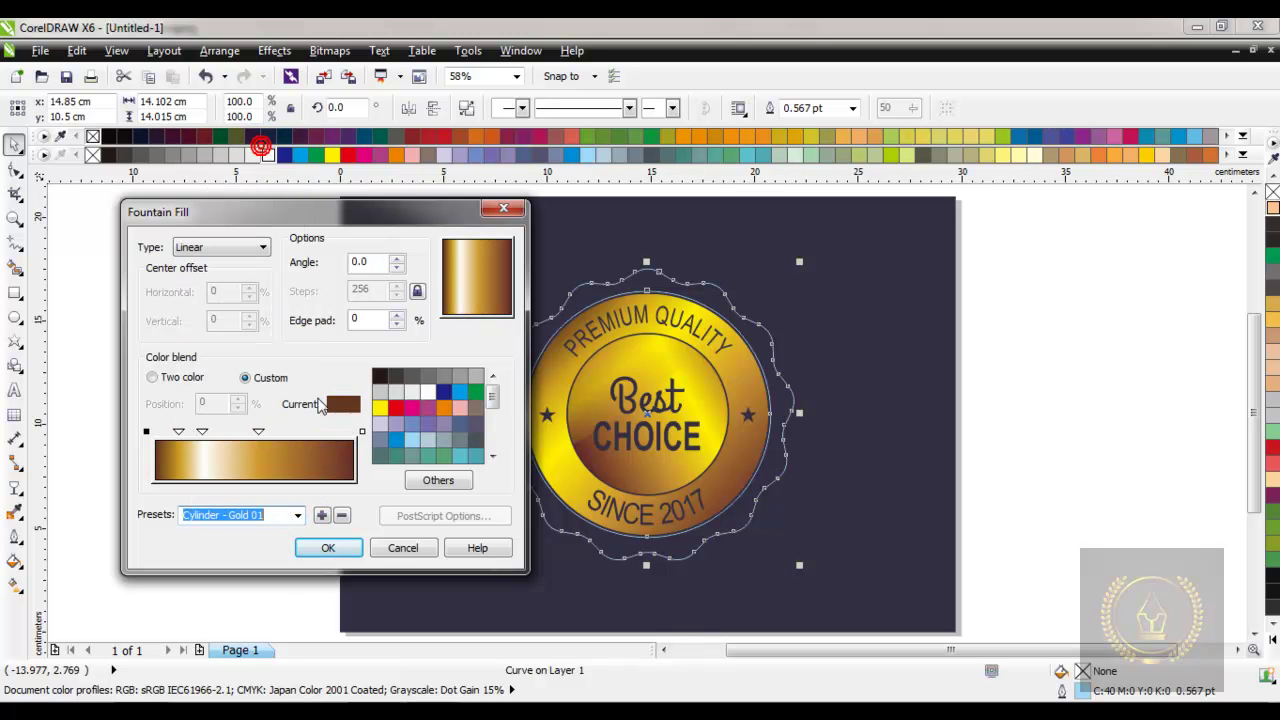
click(203, 430)
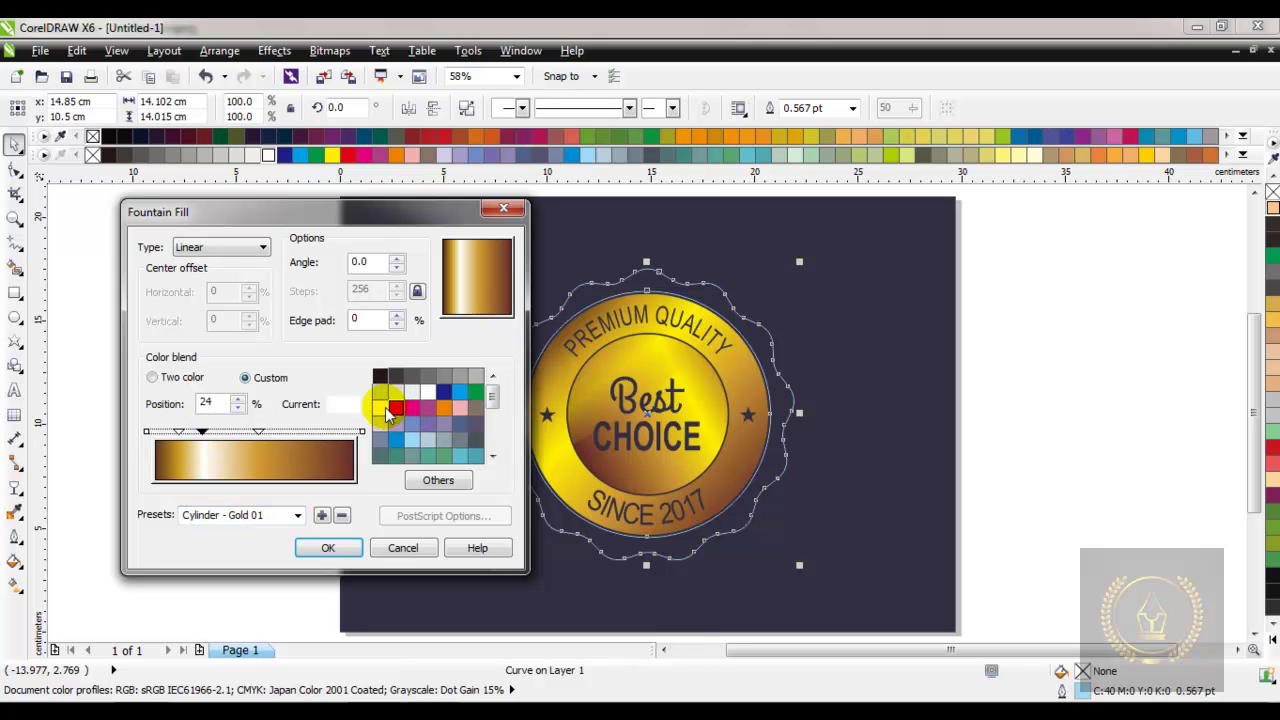
click(382, 409)
click(330, 549)
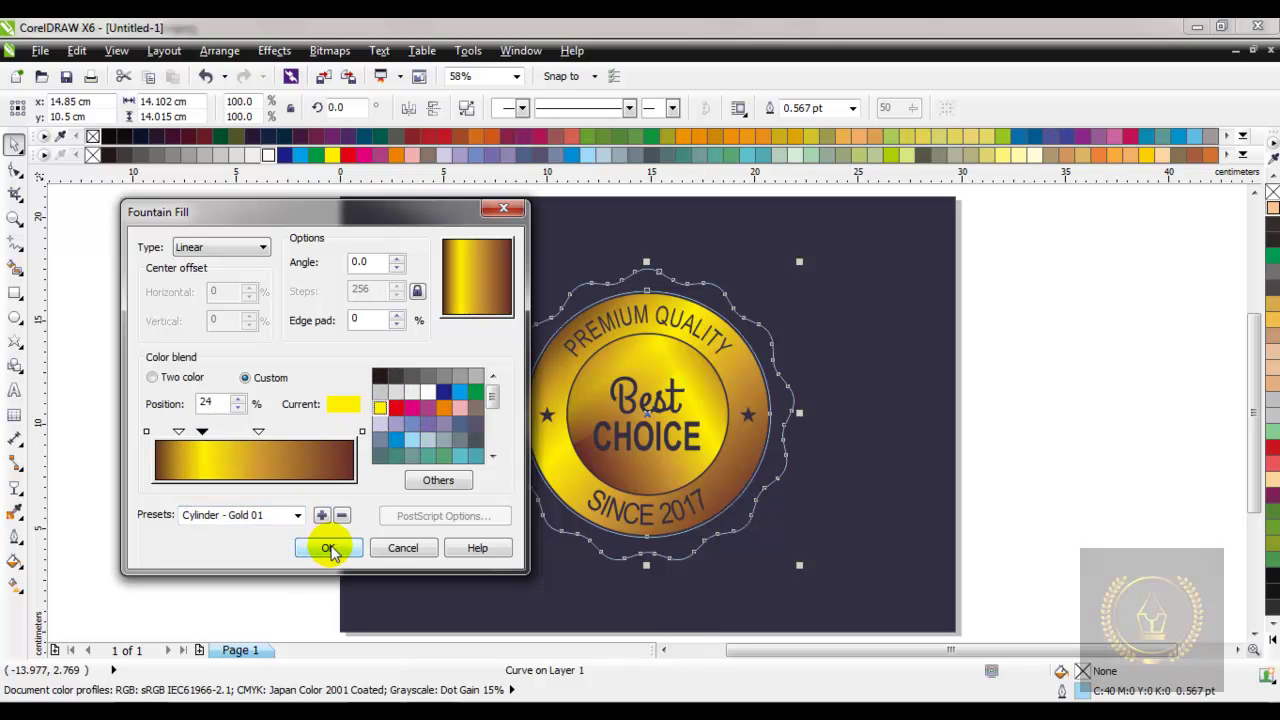
Step: Remove the scalloped shape's outline
right_click(92, 156)
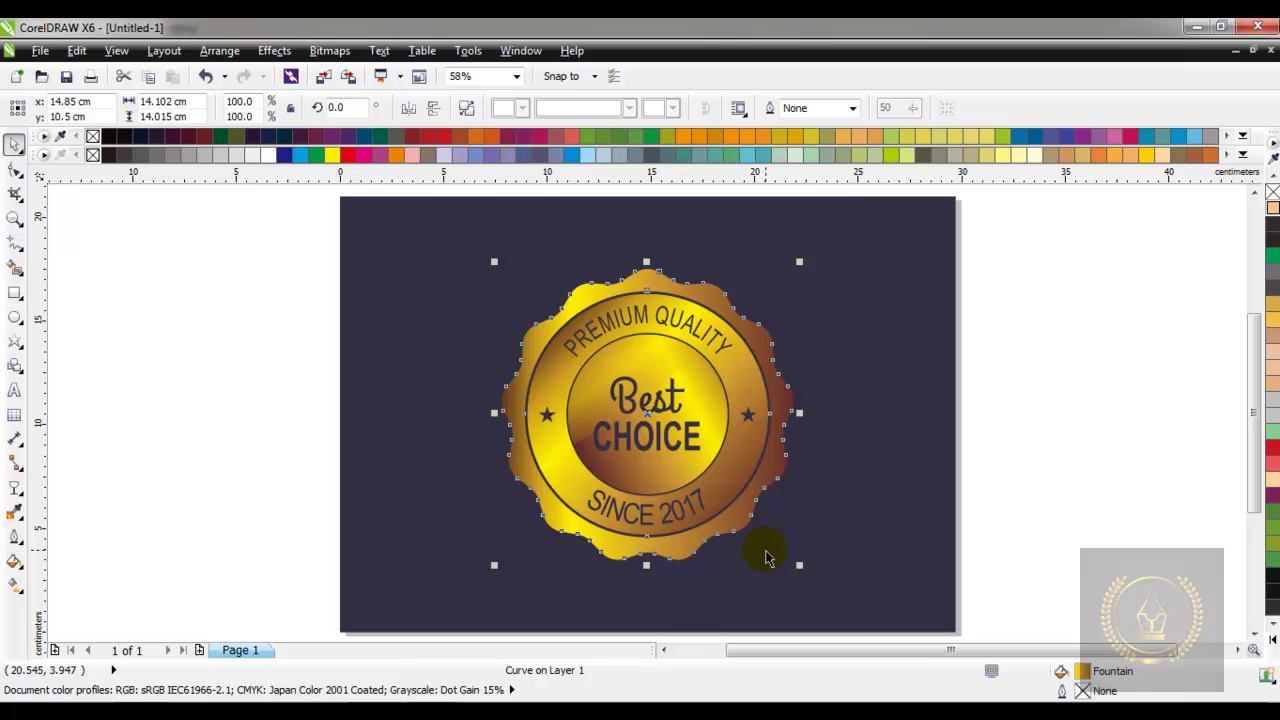
scroll(767, 558, up, 4)
scroll(840, 575, down, 2)
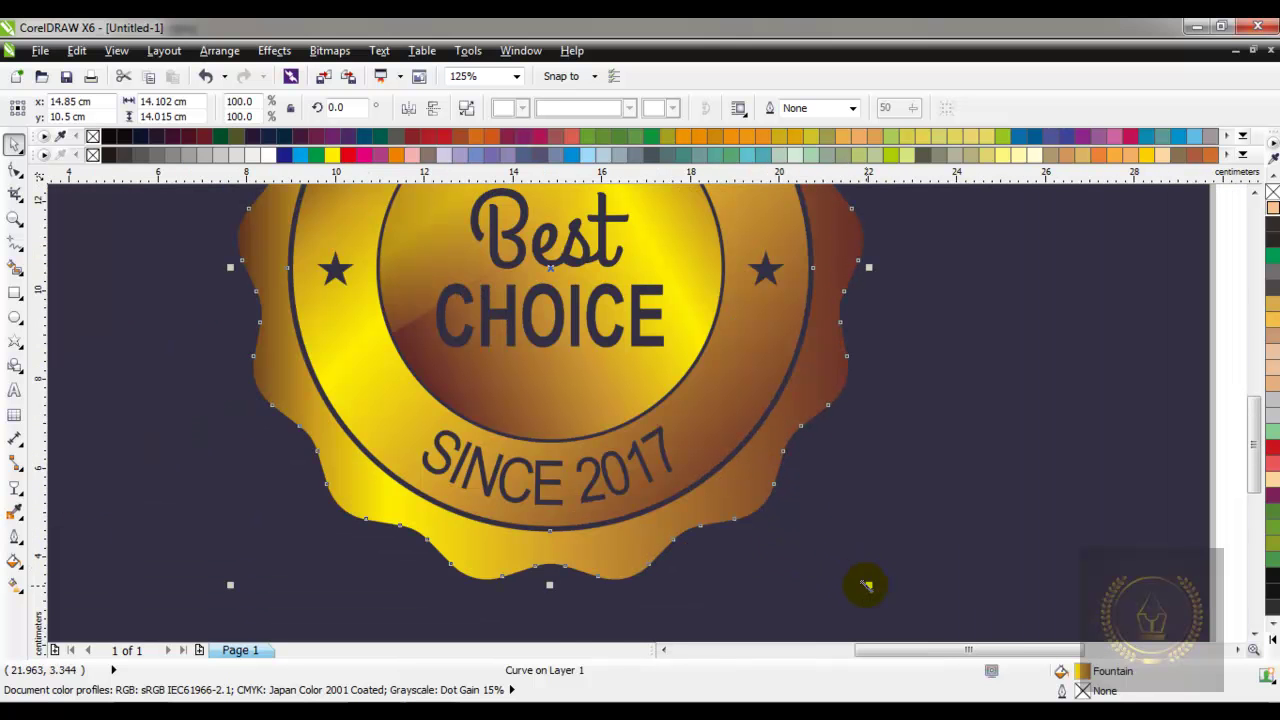
scroll(734, 545, down, 2)
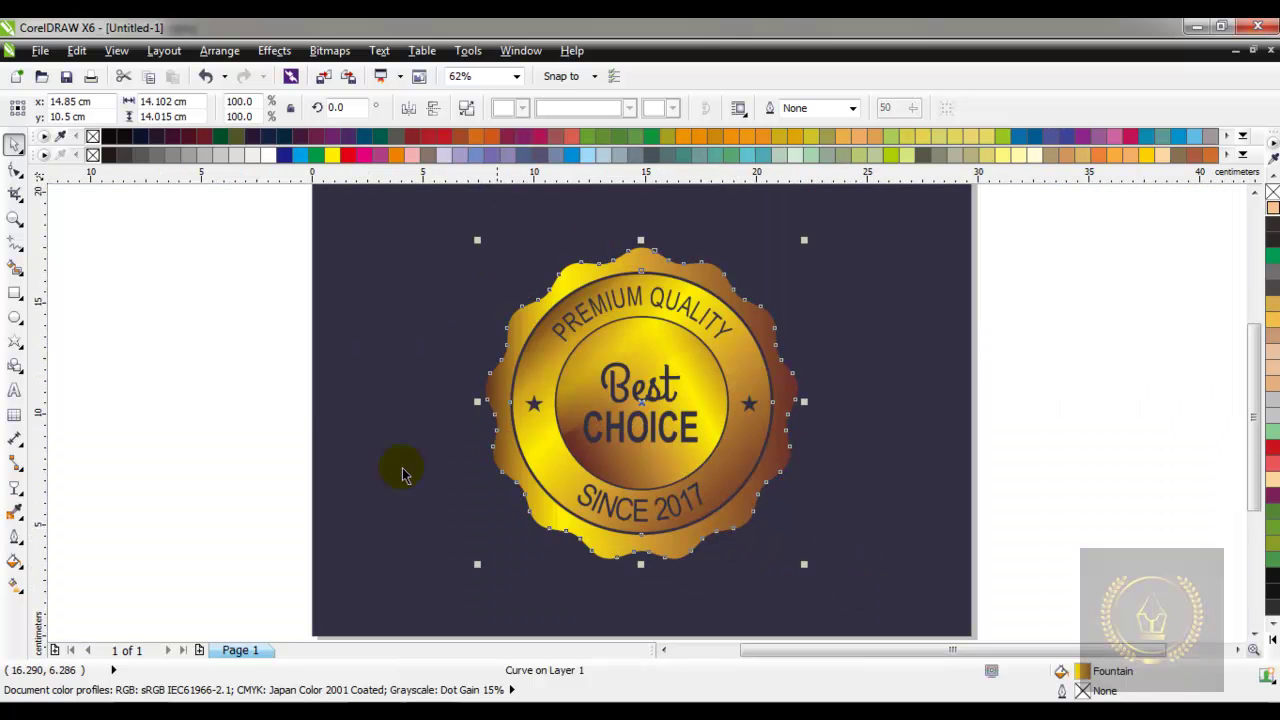
Step: Adjust the gold gradient's handles so it runs horizontally at about 0.493°
click(14, 585)
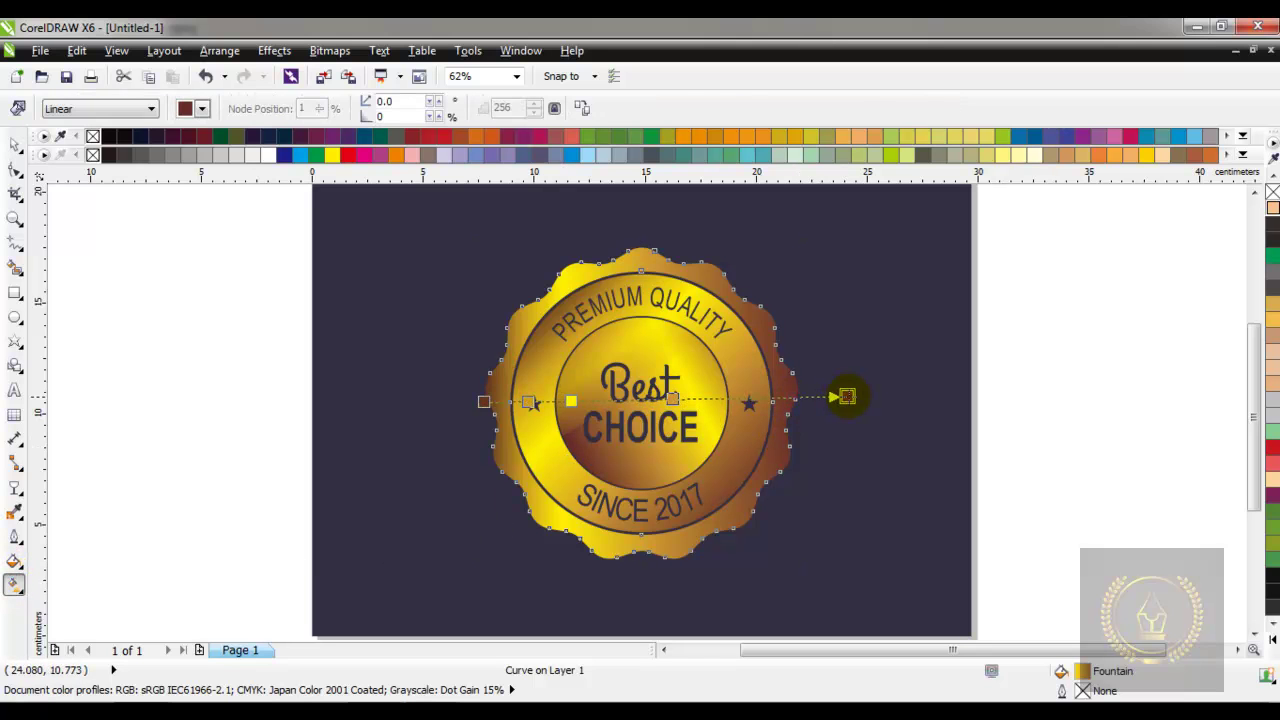
drag(861, 400, 862, 399)
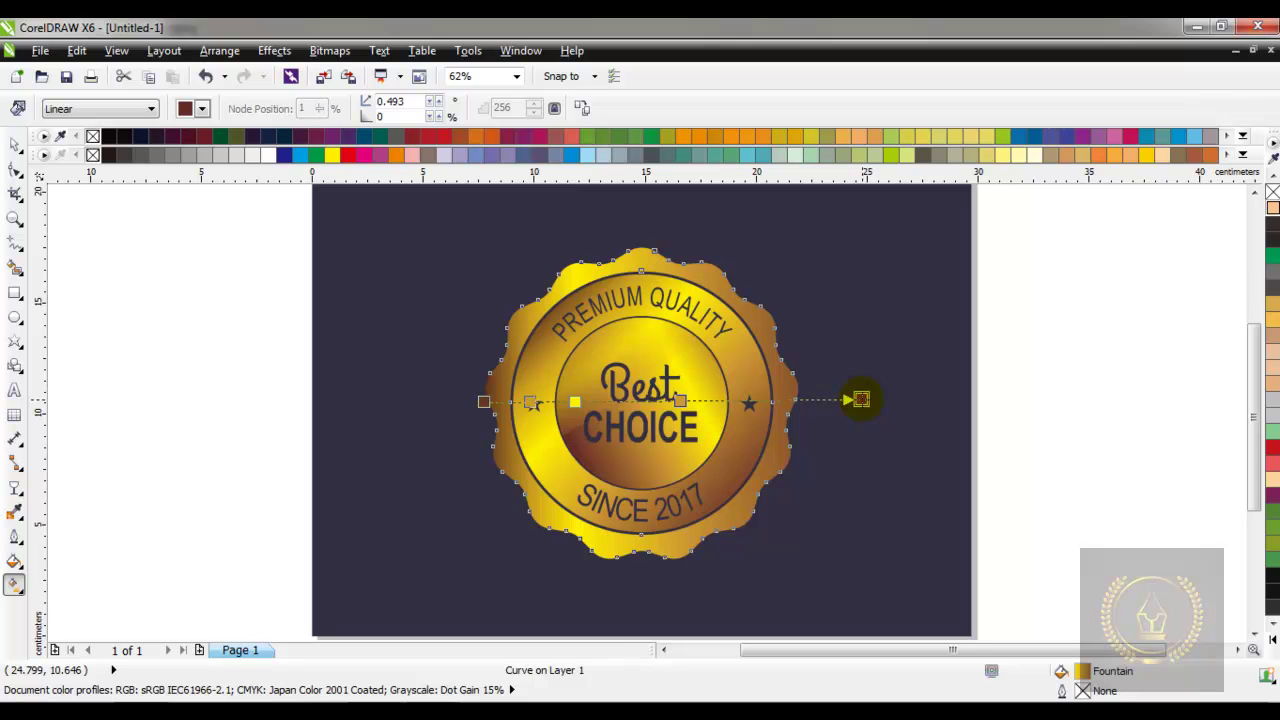
drag(481, 397, 472, 398)
key(space)
key(Escape)
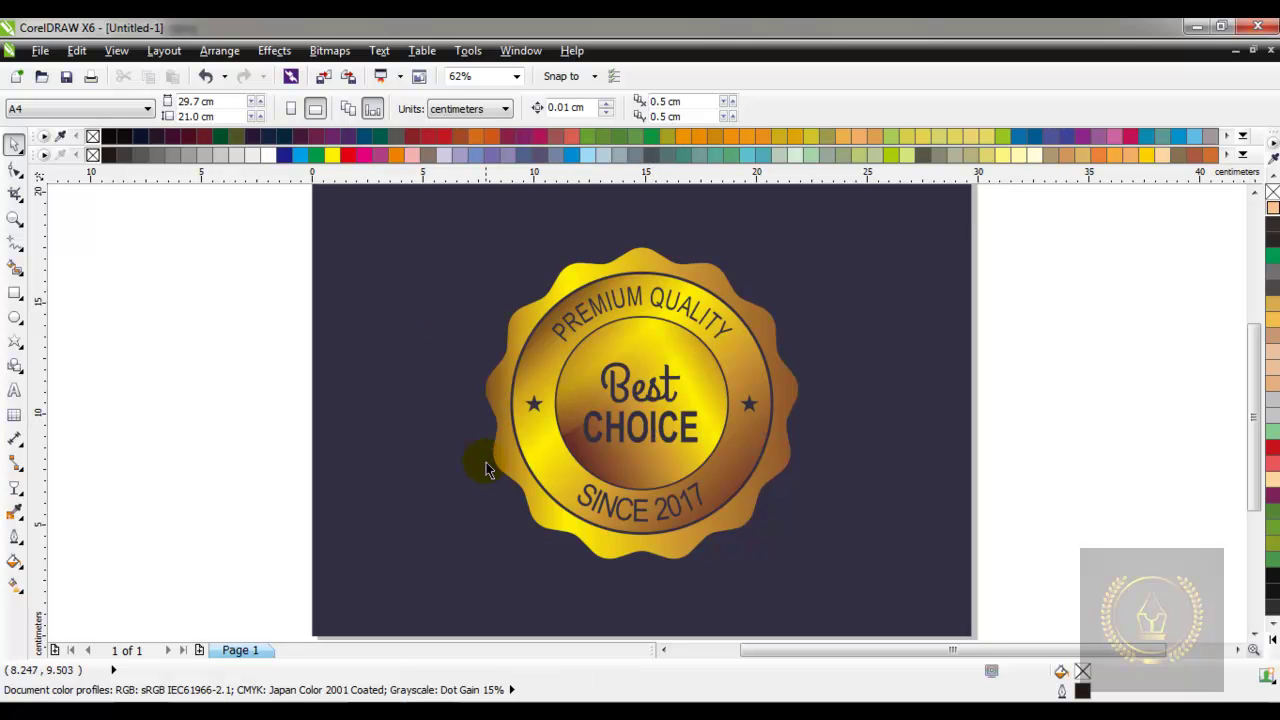
Step: Scale the scalloped gold rim to about 101.2% and zoom to fit the page
scroll(640, 578, up, 3)
click(716, 520)
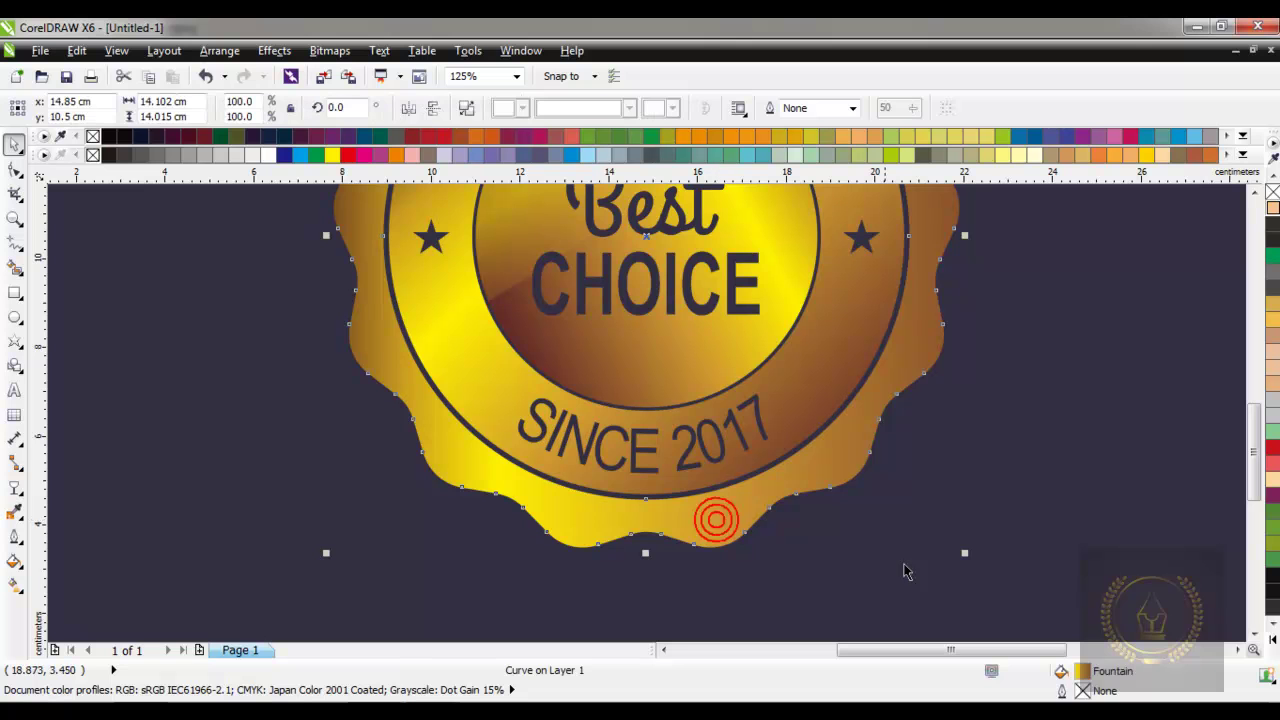
drag(966, 554, 972, 558)
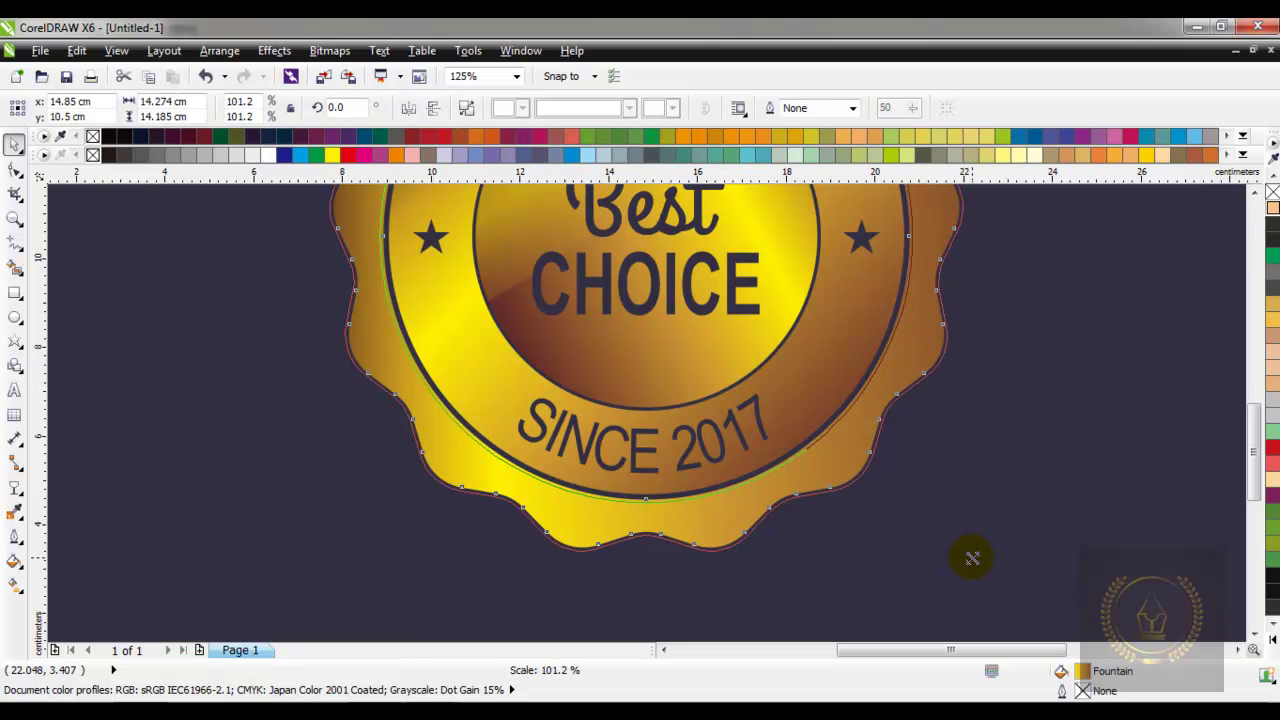
click(1005, 520)
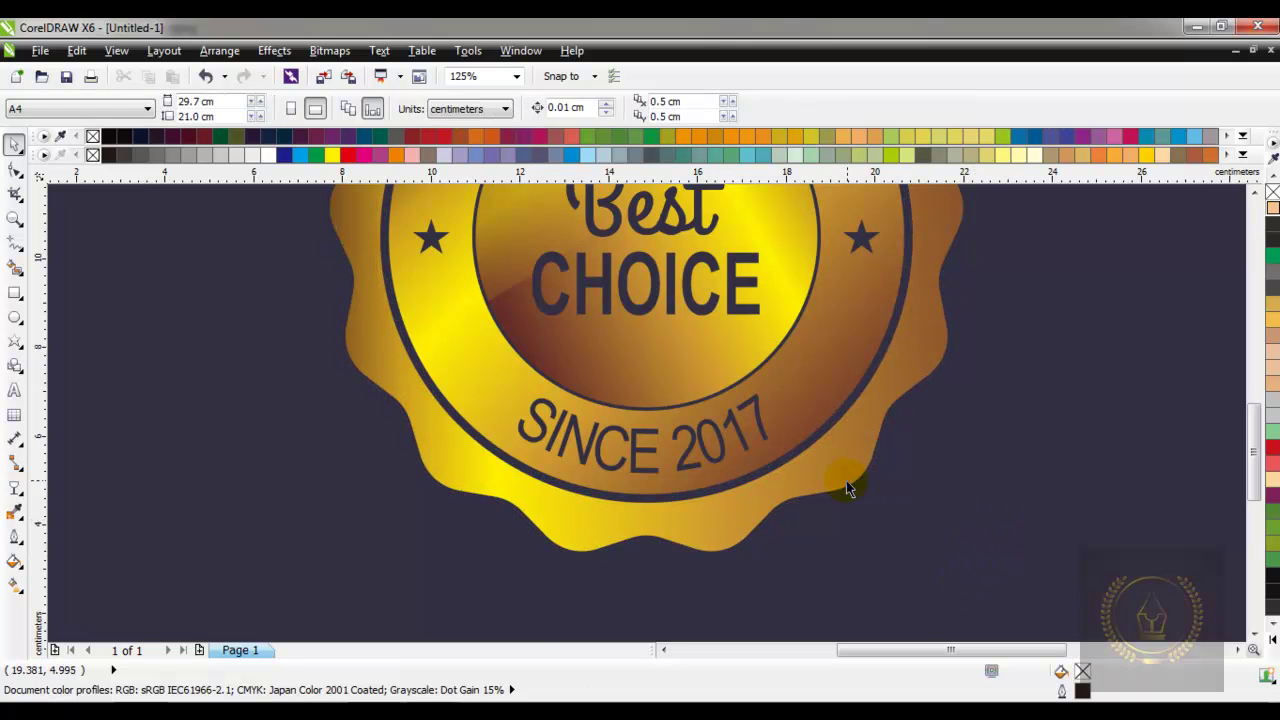
key(shift+F4)
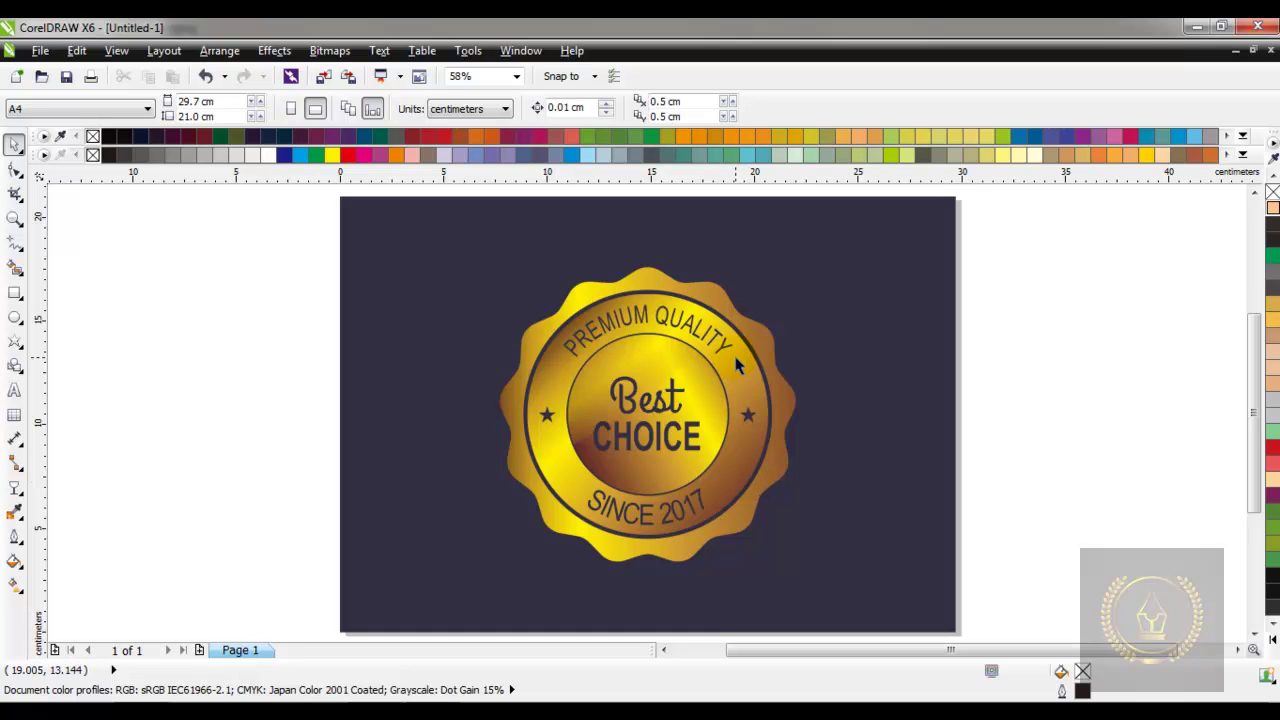